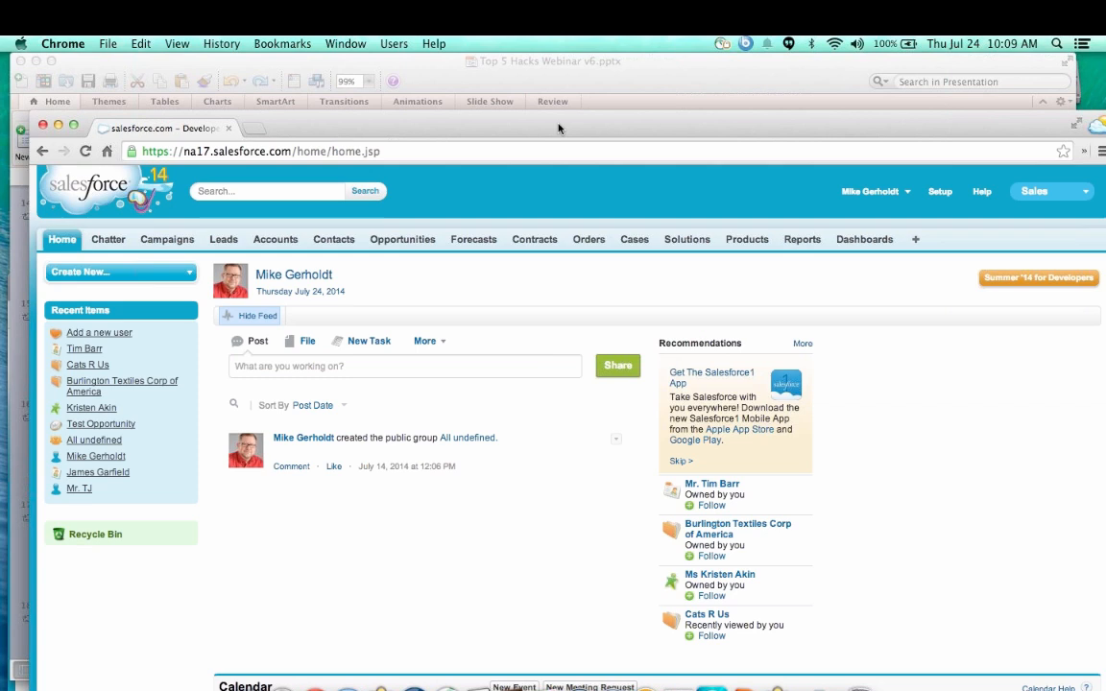
- Open the recent lead from Aethna Home Products and bring up its standard lead conversion form
left_click_drag(559, 127, 549, 64)
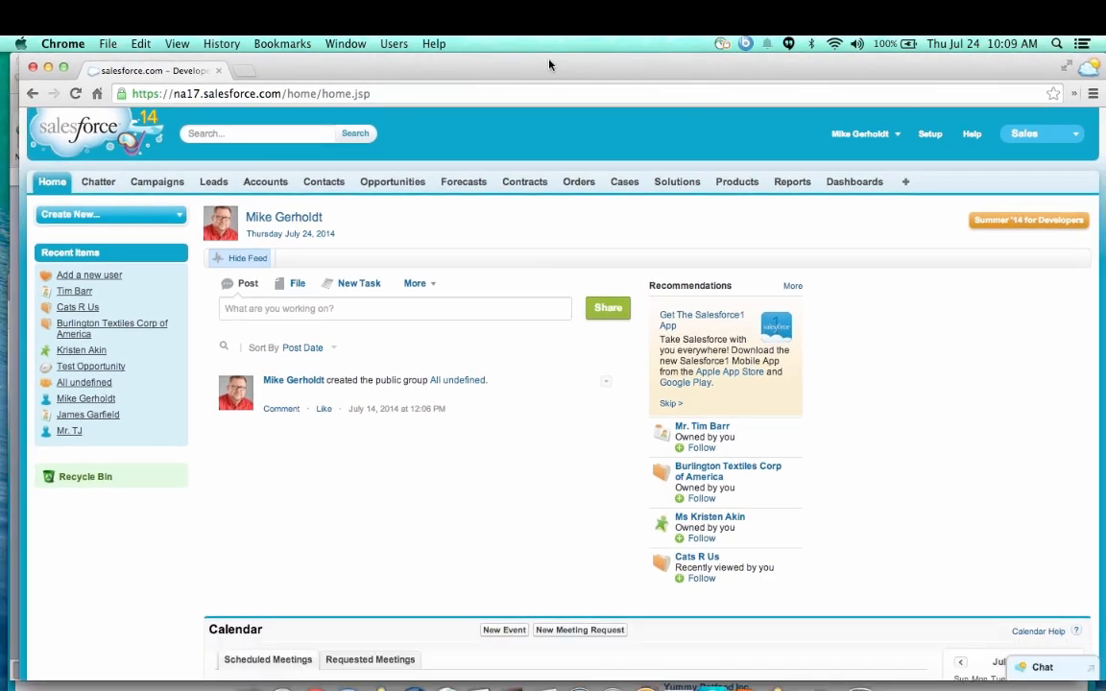
left_click(216, 184)
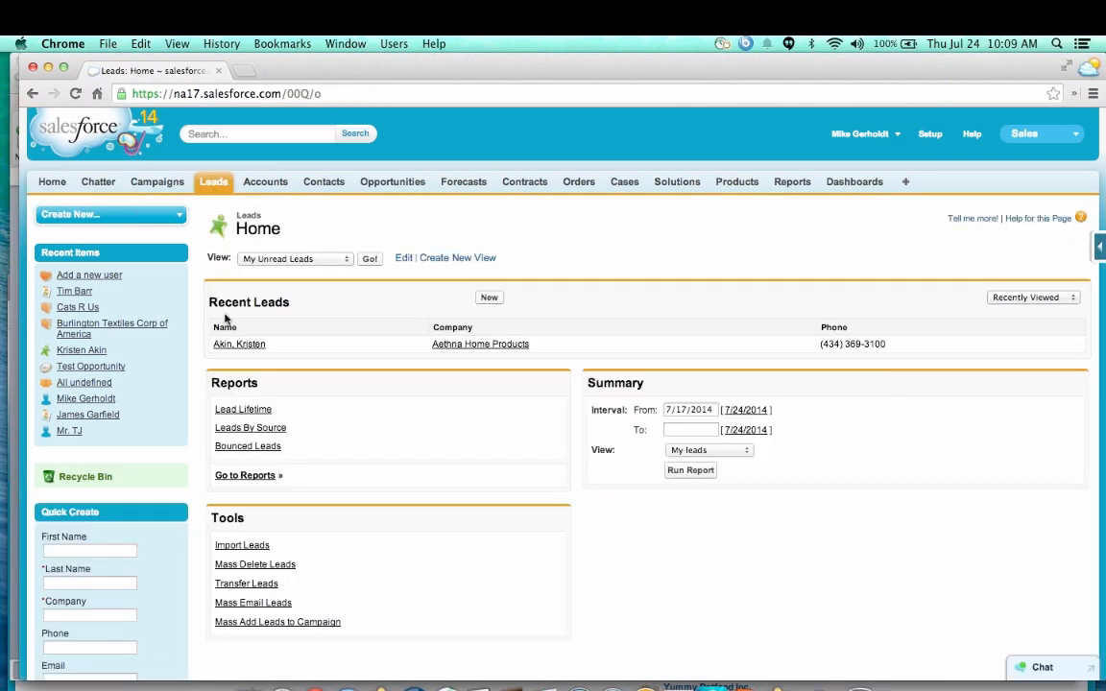
left_click(230, 345)
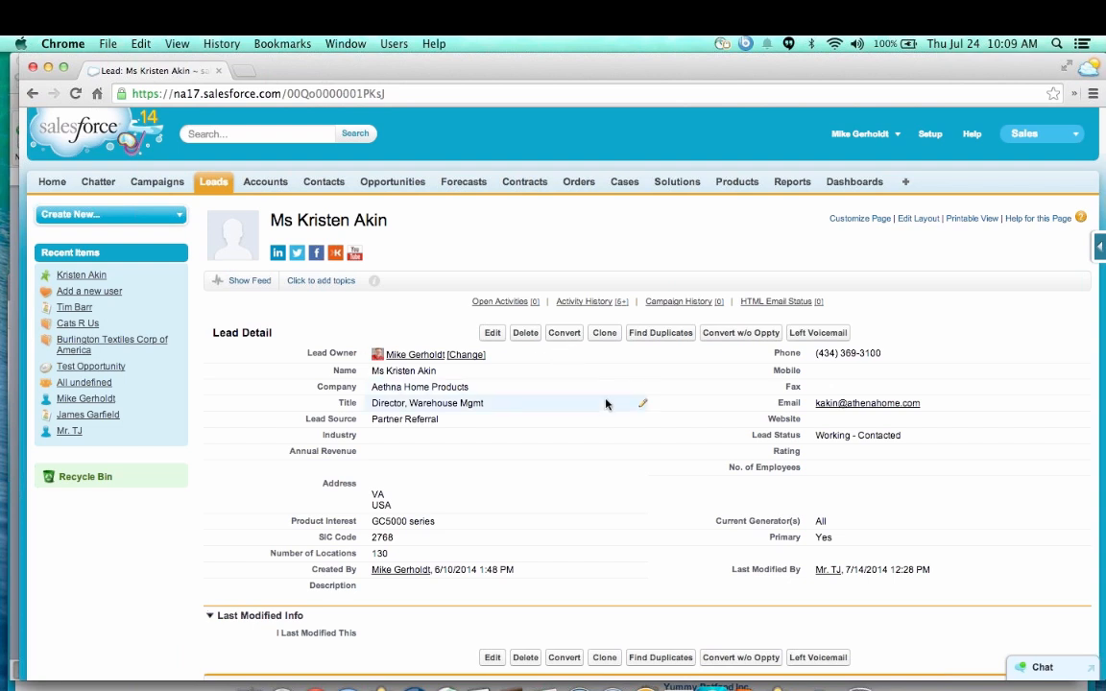
left_click(566, 333)
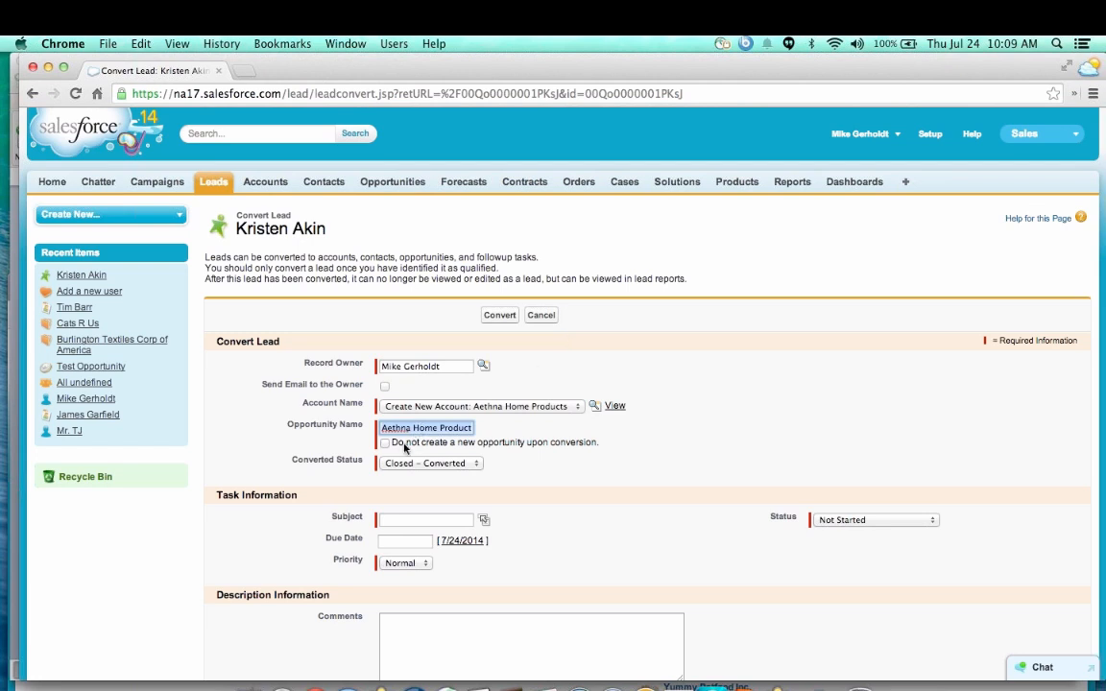
- Enable the option not to create a new opportunity upon conversion, disable it again, and highlight the path in the form's URL
left_click_drag(393, 445, 597, 446)
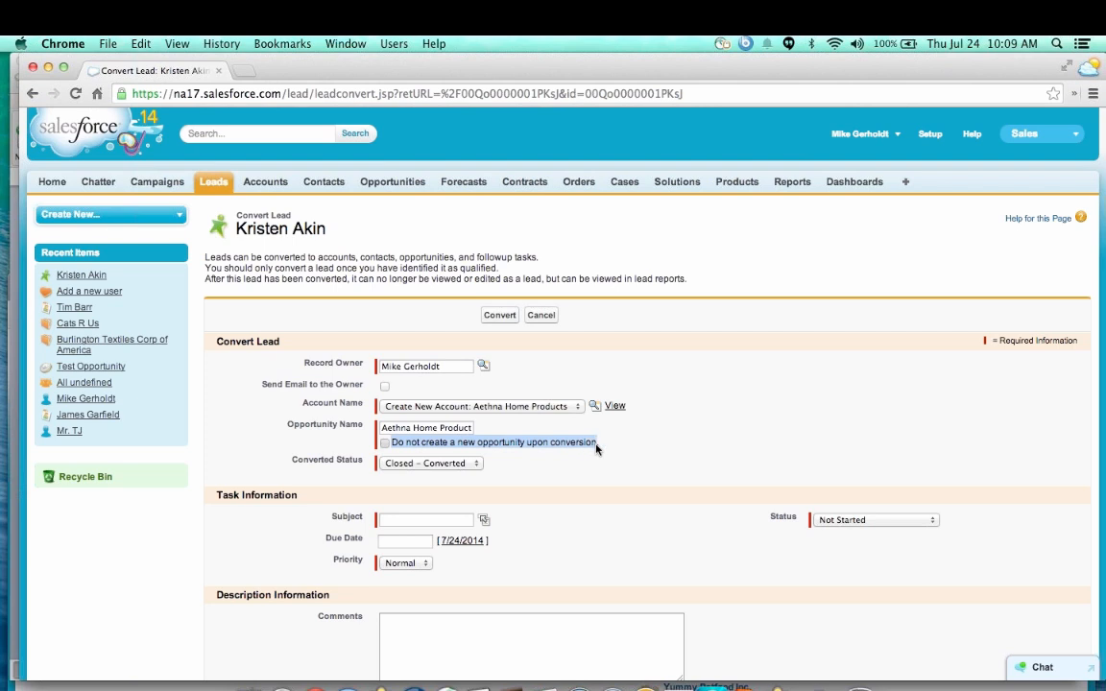
left_click(595, 448)
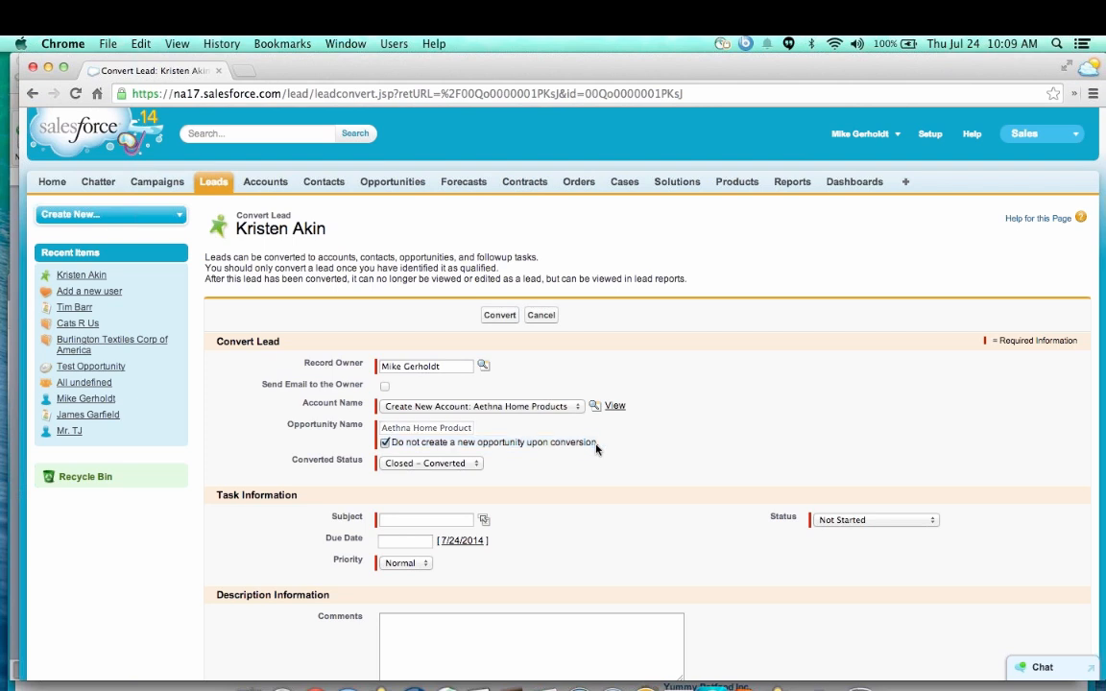
left_click(385, 443)
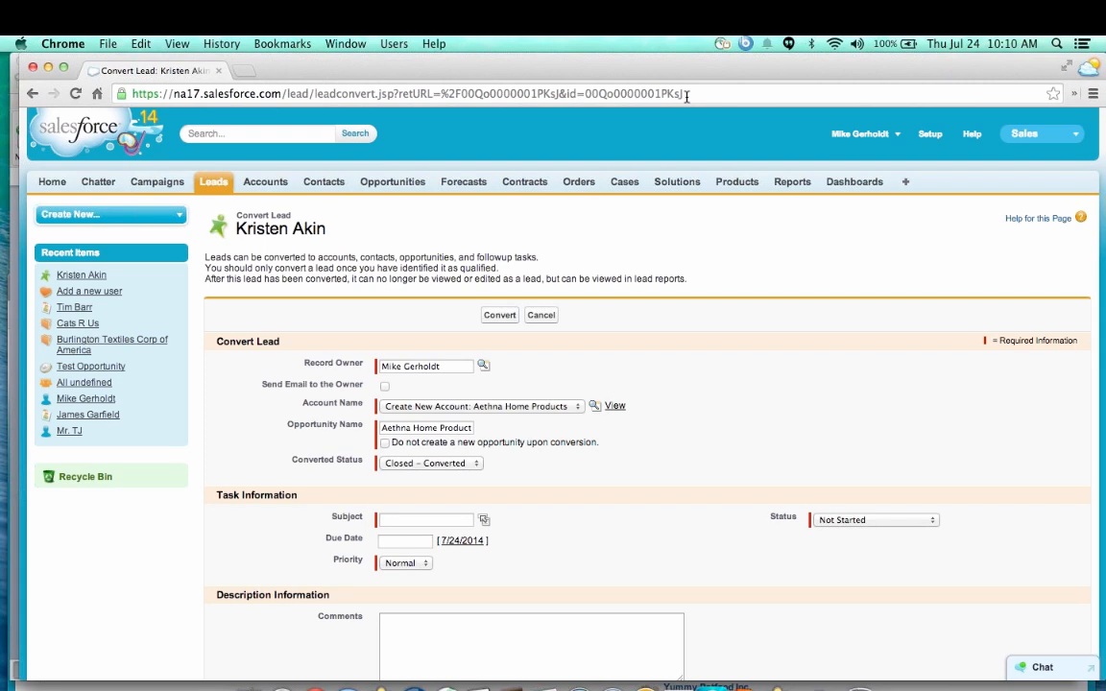
left_click_drag(687, 96, 283, 94)
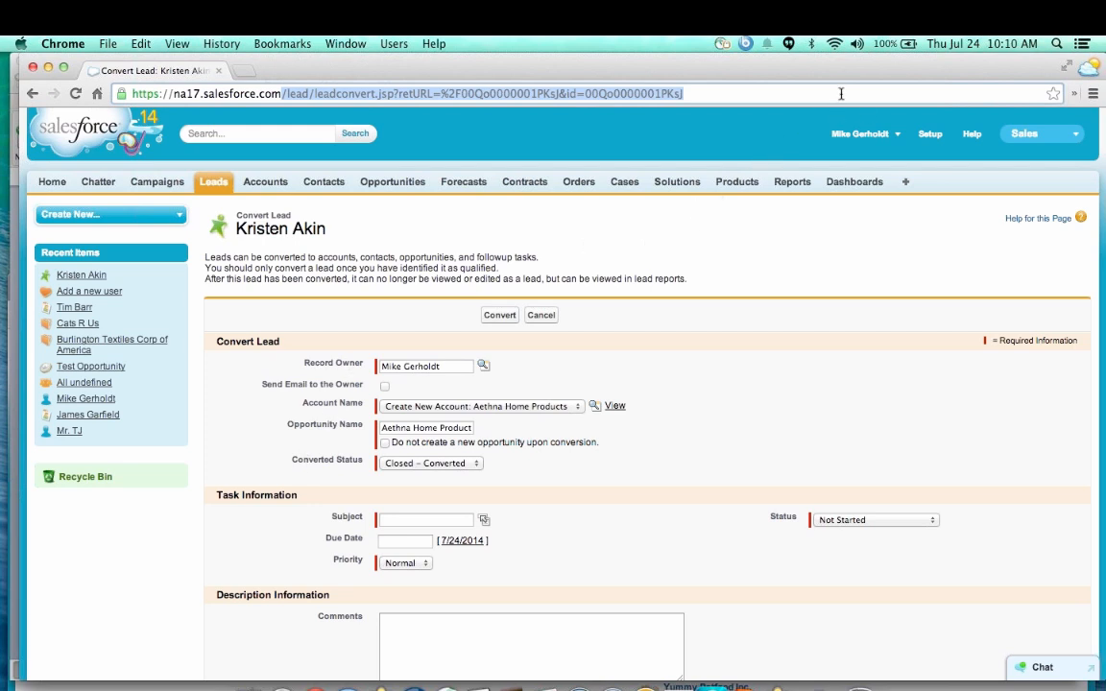
- In Setup, go to the Buttons, Links, and Actions for Leads and open the custom button Convert w/o Oppty for editing
left_click(926, 138)
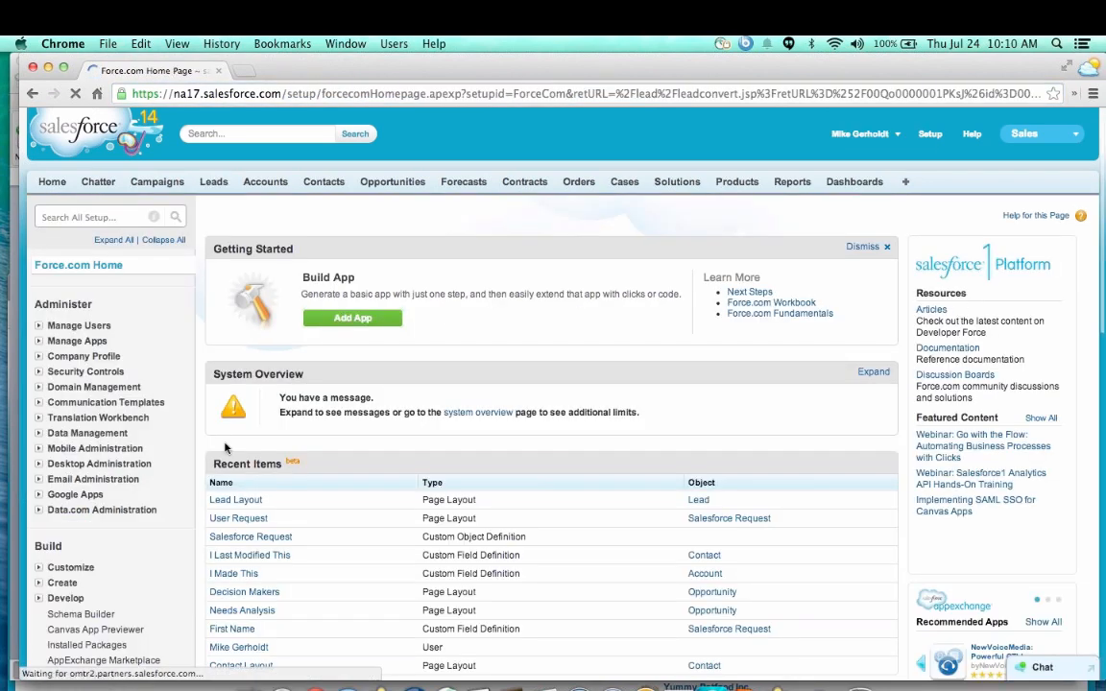
scroll(222, 413, "down", 3)
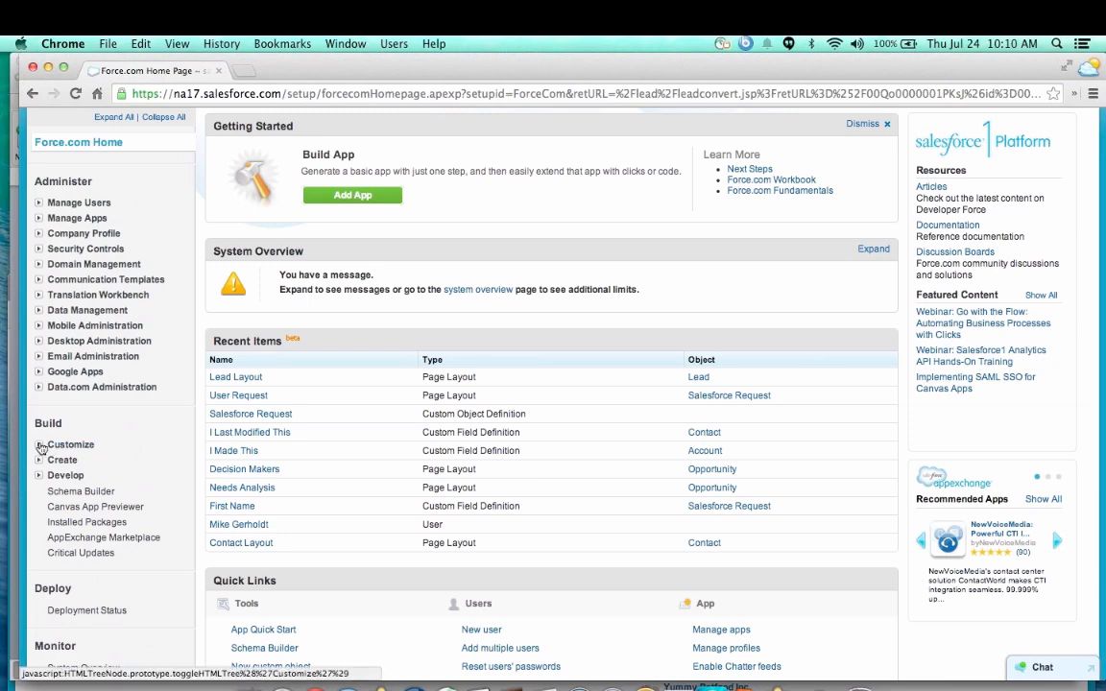
left_click(50, 446)
scroll(53, 460, "down", 3)
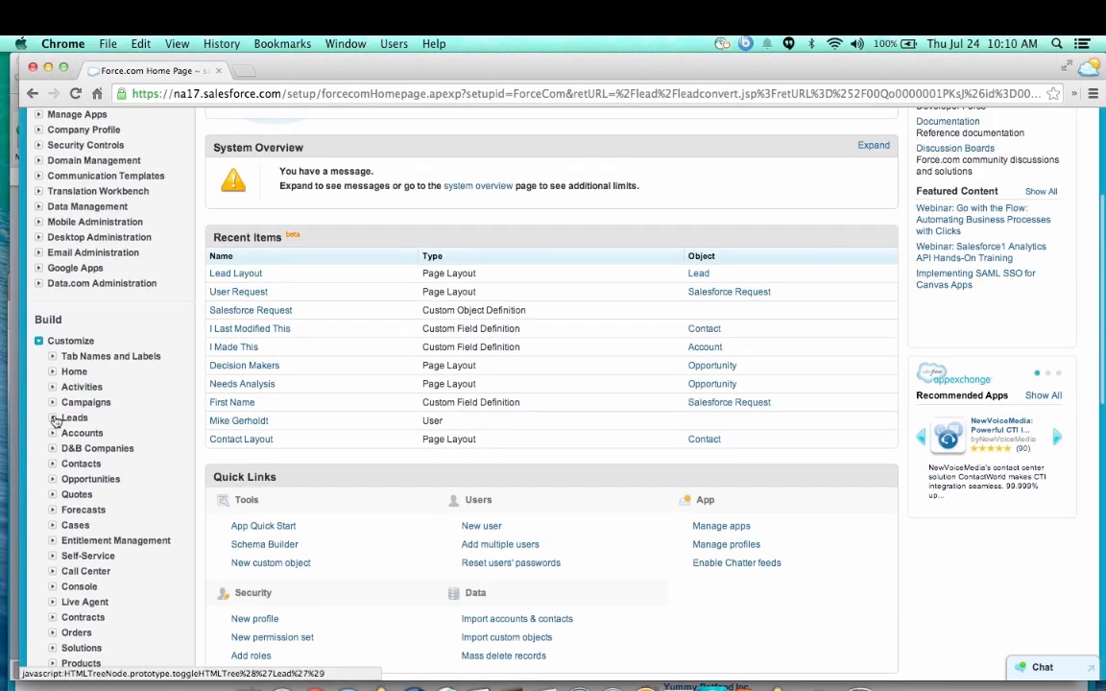
left_click(53, 419)
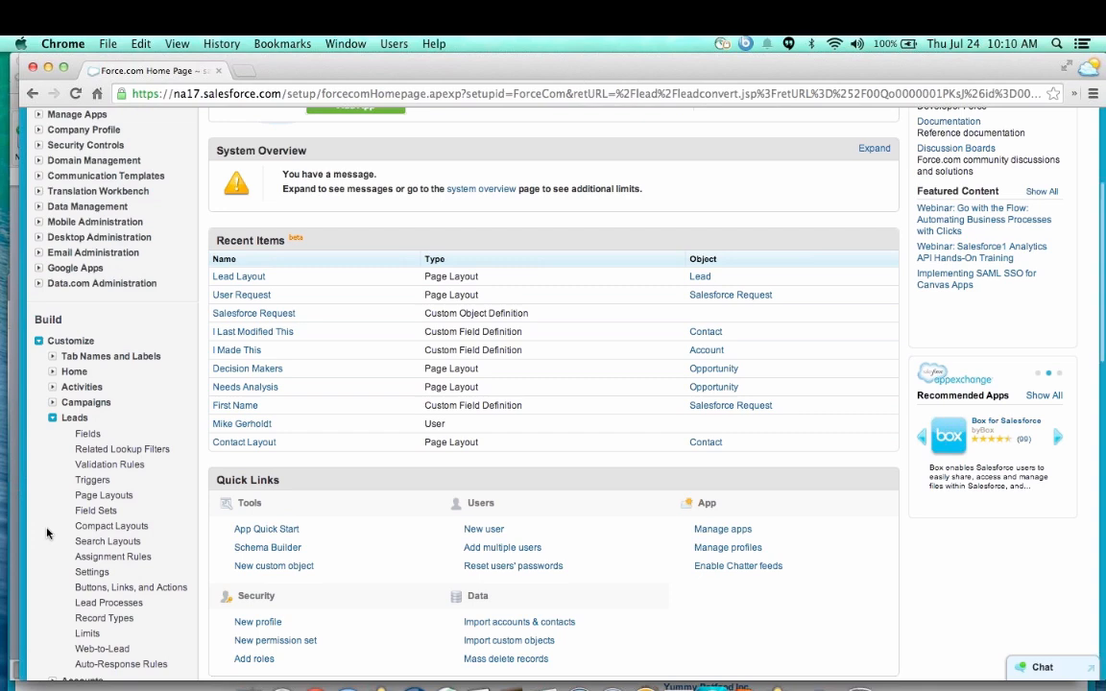
scroll(48, 536, "down", 1)
left_click(85, 556)
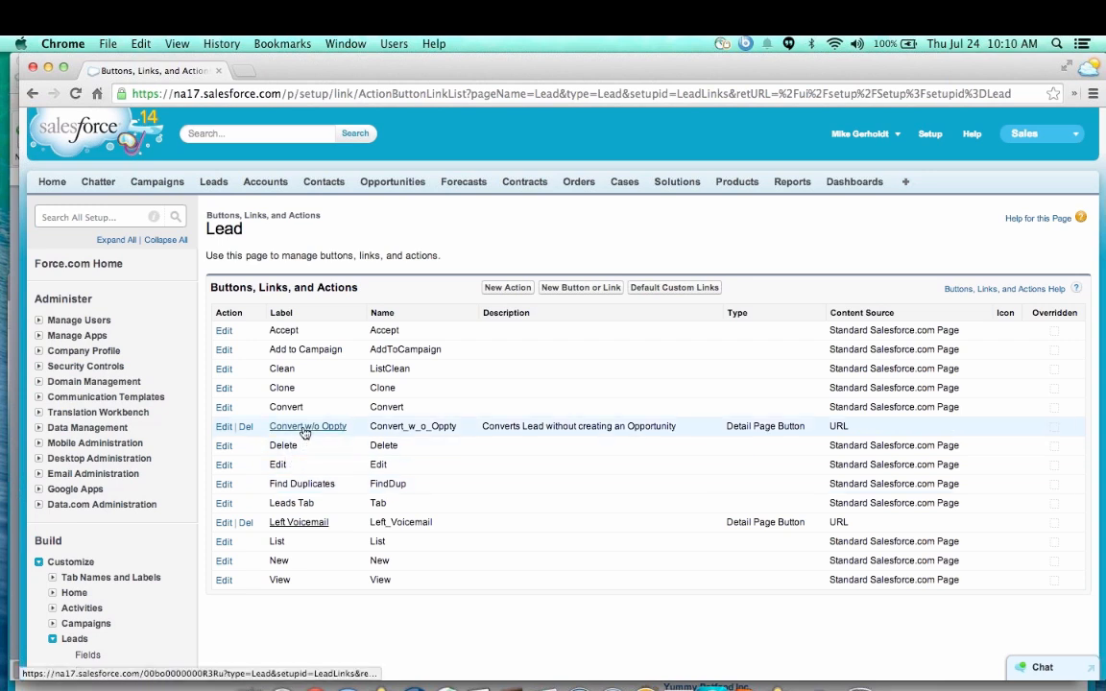
left_click(304, 429)
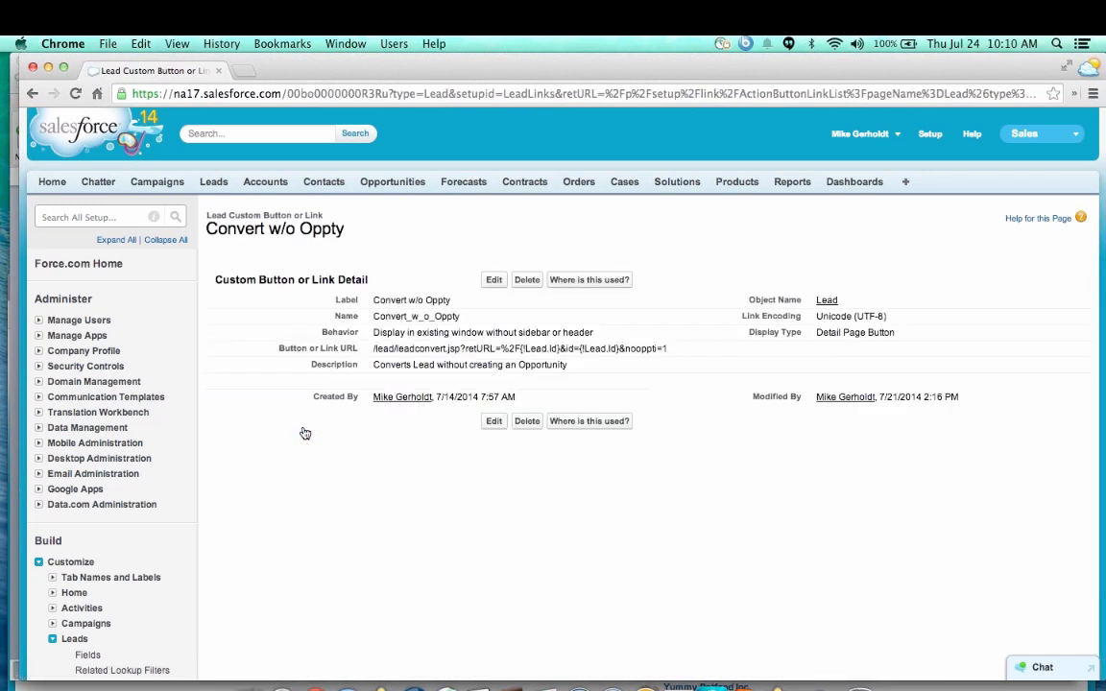
left_click(495, 283)
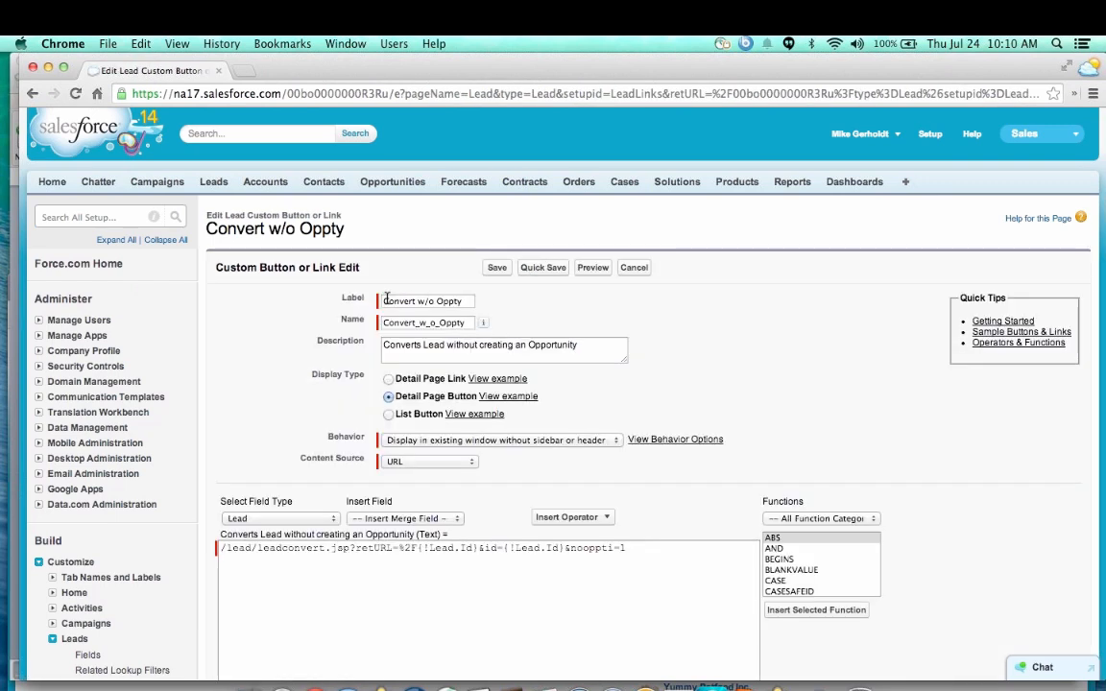
- Add a second URL line /lead/leadconvert.jsp?retURL=%2F{!Lead.Id}&id={!Lead.Id}&nooppti=1 below the button's existing one, and delete it again
scroll(387, 301, "down", 1)
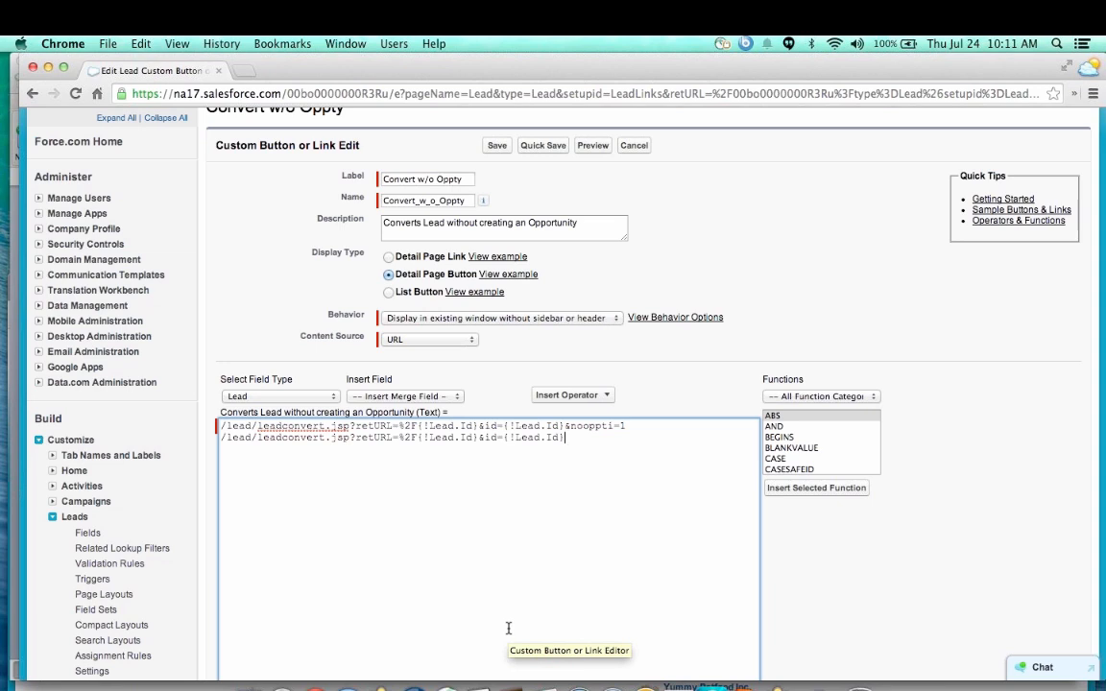
type("&noop")
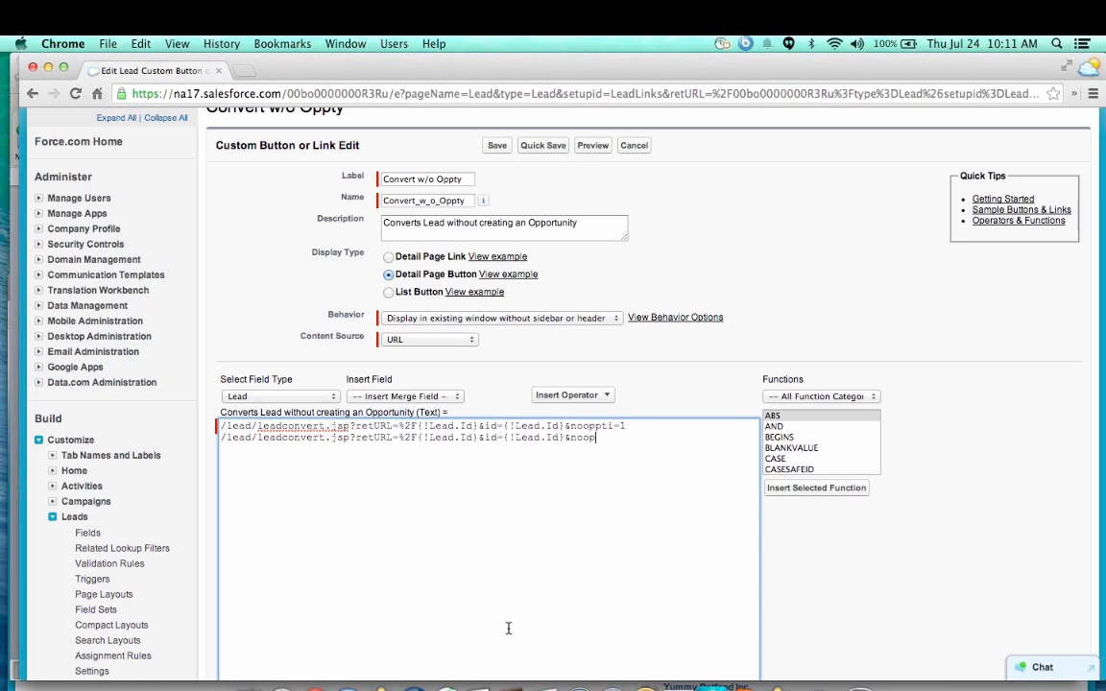
type("pti=1")
left_click_drag(638, 436, 219, 439)
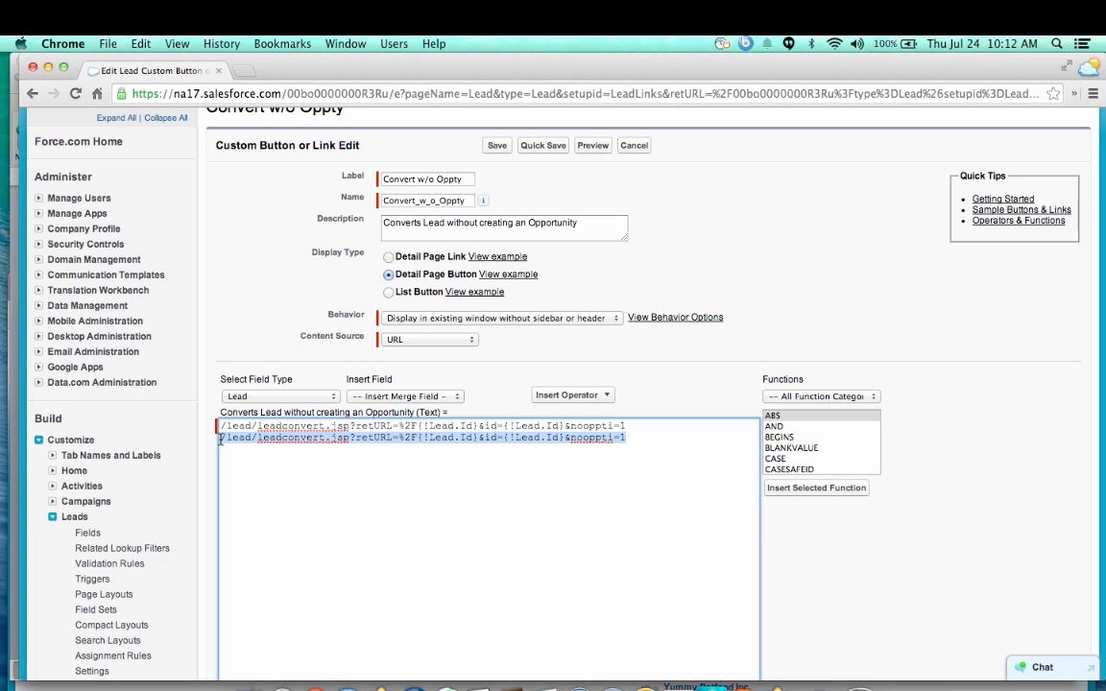
key("BackSpace")
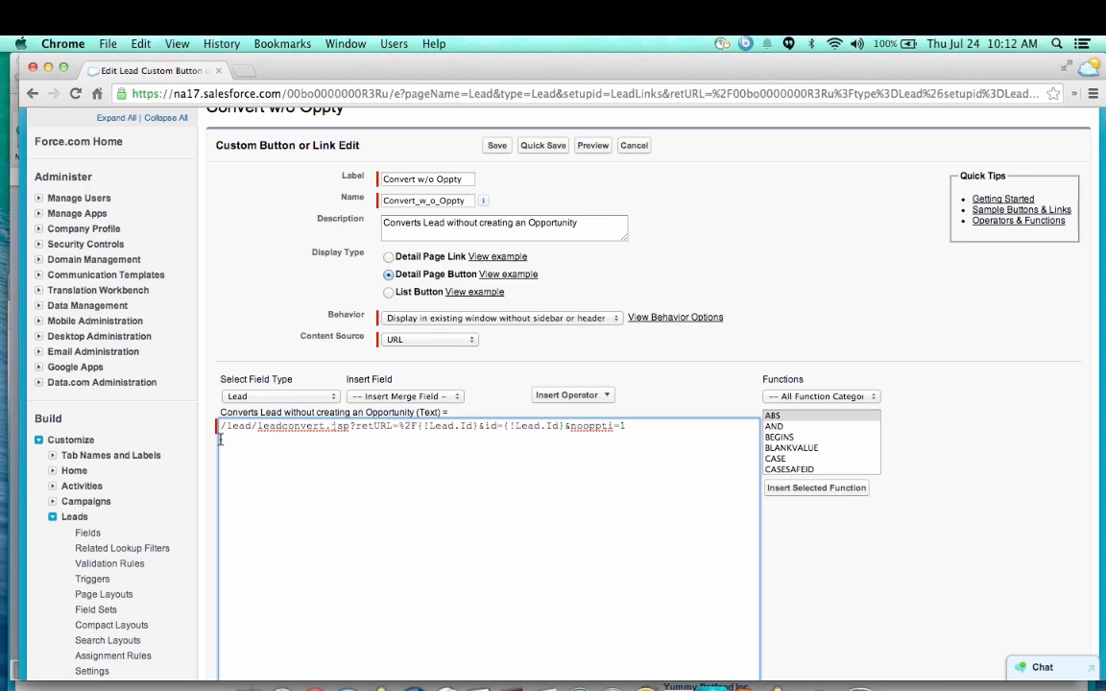
- Check the syntax of the custom button's URL formula and save the button
scroll(217, 477, "down", 1)
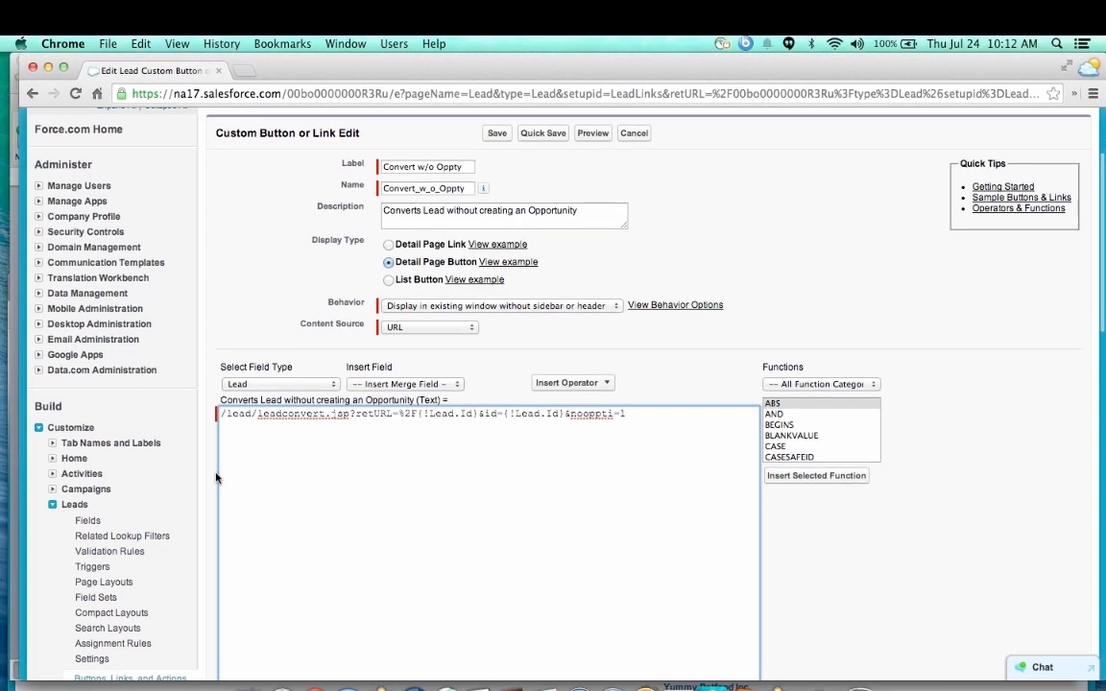
scroll(217, 477, "down", 5)
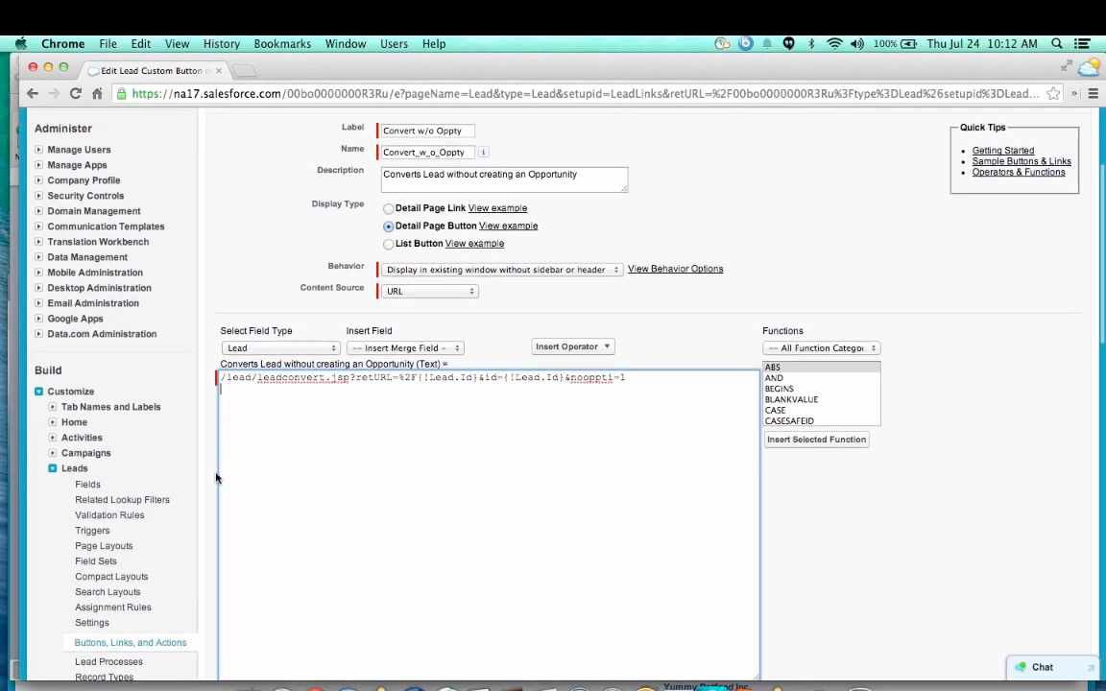
scroll(217, 478, "down", 3)
scroll(217, 477, "down", 1)
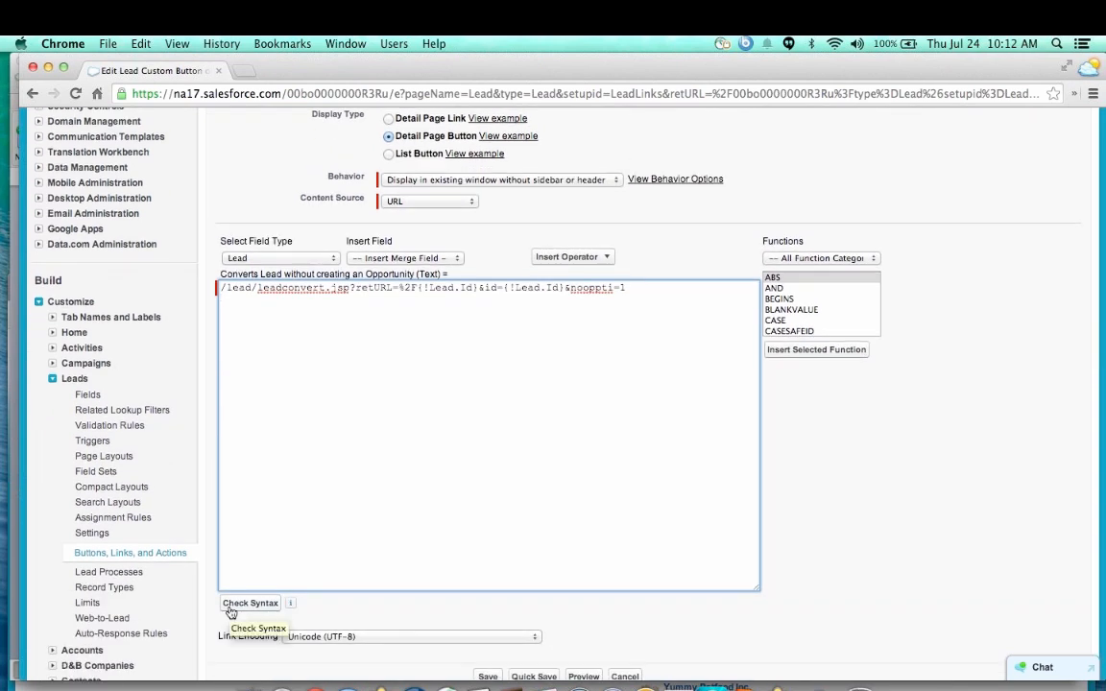
left_click(230, 608)
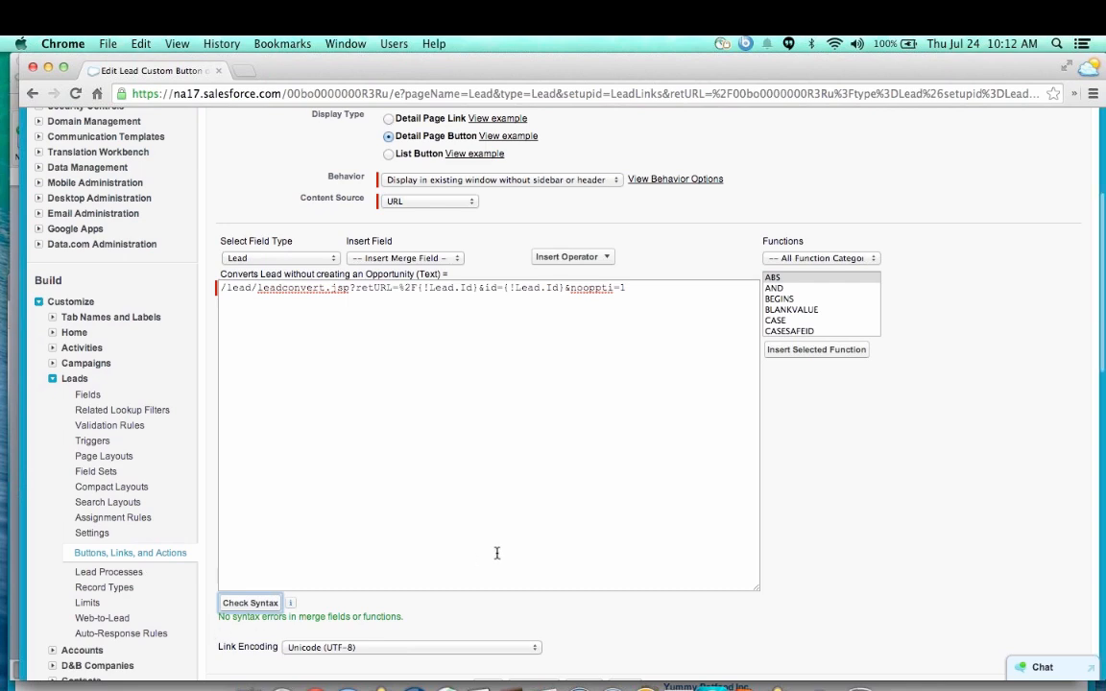
scroll(497, 553, "up", 1)
scroll(497, 553, "up", 5)
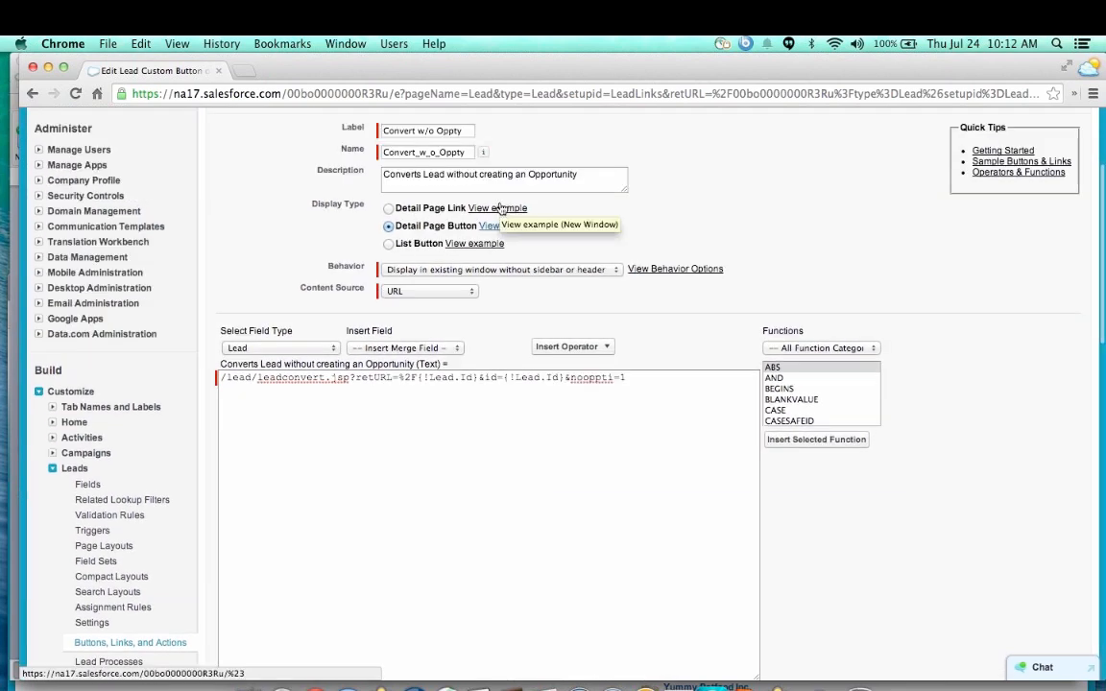
left_click(500, 178)
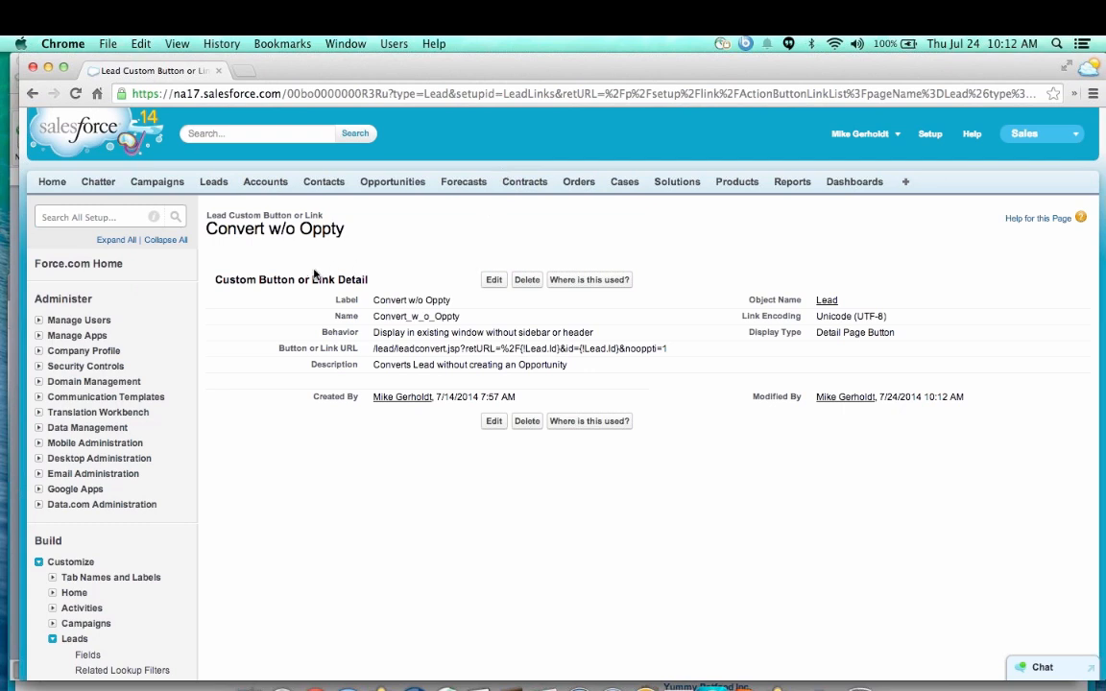
- Run Convert w/o Oppty on the Aethna Home Products lead and highlight the &nooppti=1 parameter in the resulting URL
left_click(216, 182)
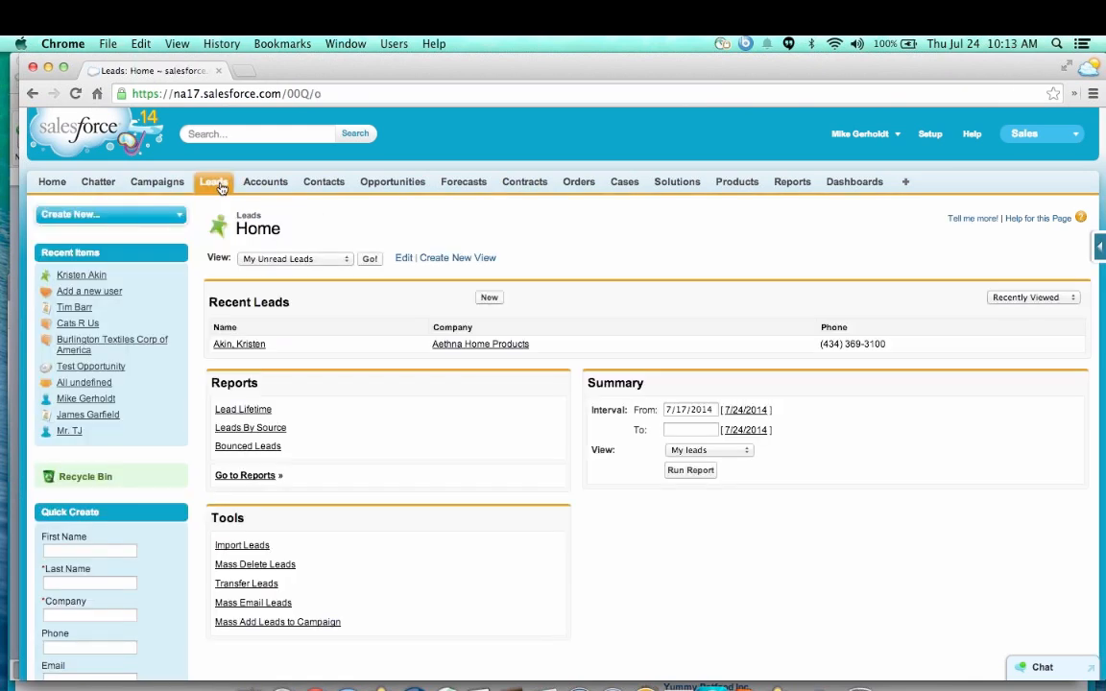
left_click(246, 344)
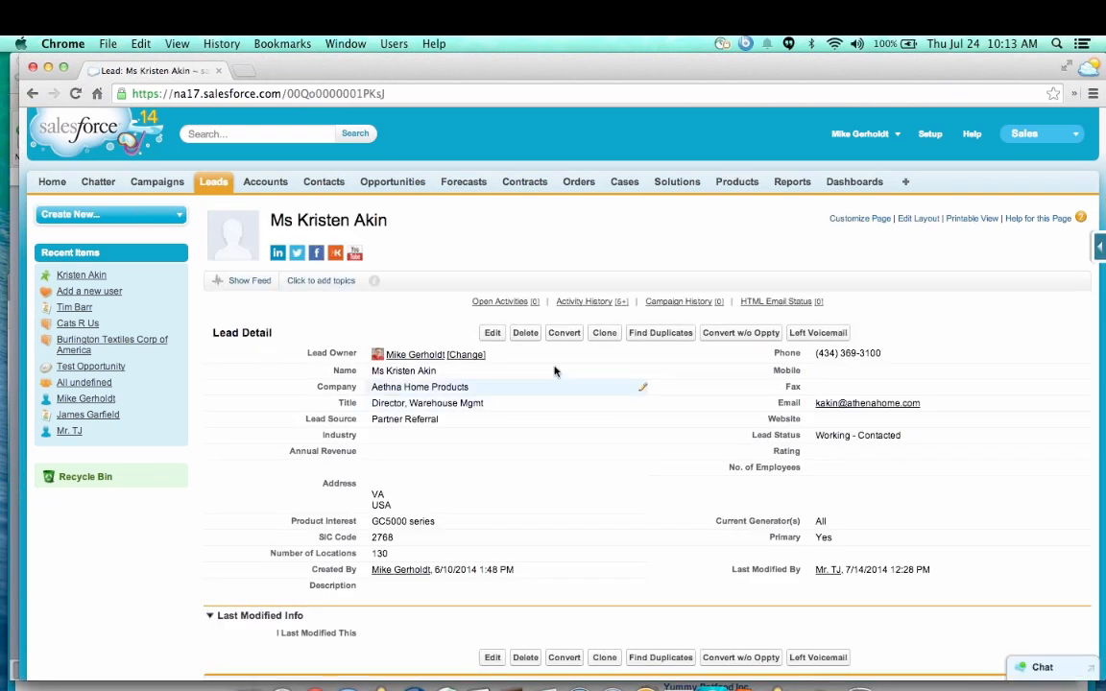
left_click(741, 338)
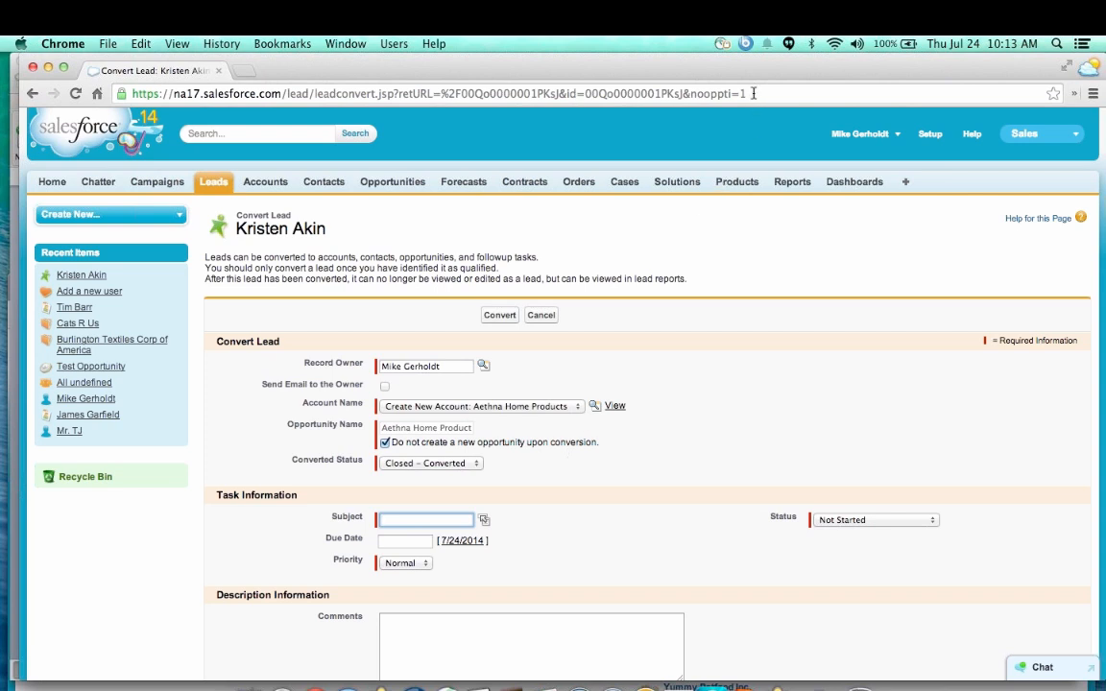
left_click_drag(753, 93, 684, 94)
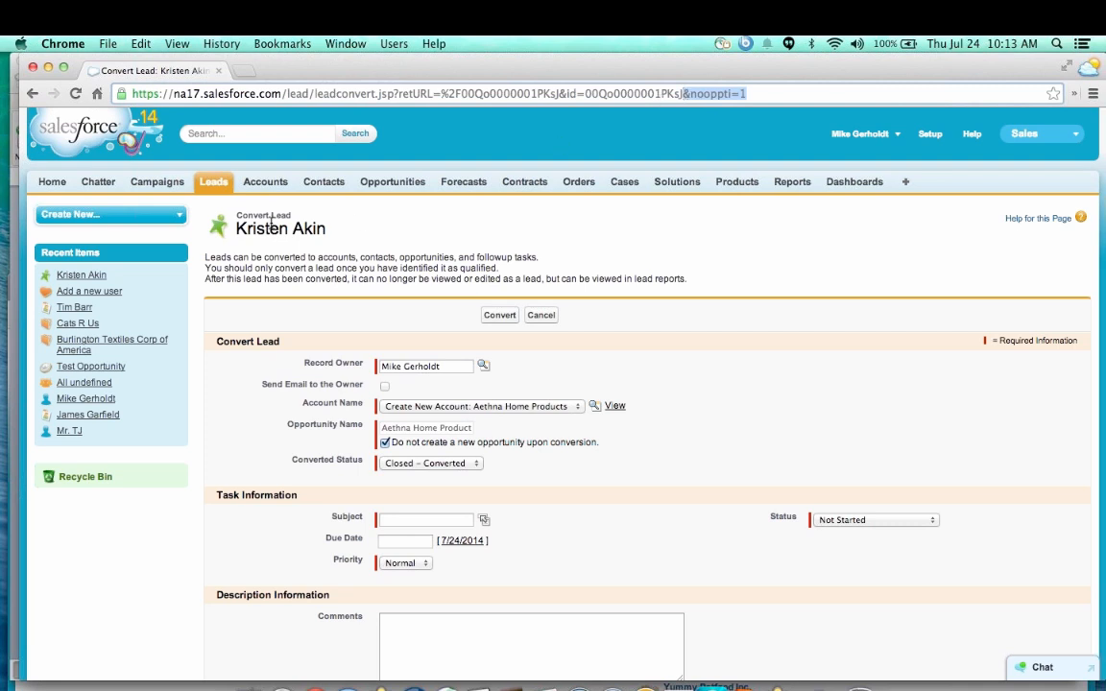
- Reopen the Aethna Home Products lead, bring up its standard conversion form for comparison, and cancel the conversion
left_click(218, 182)
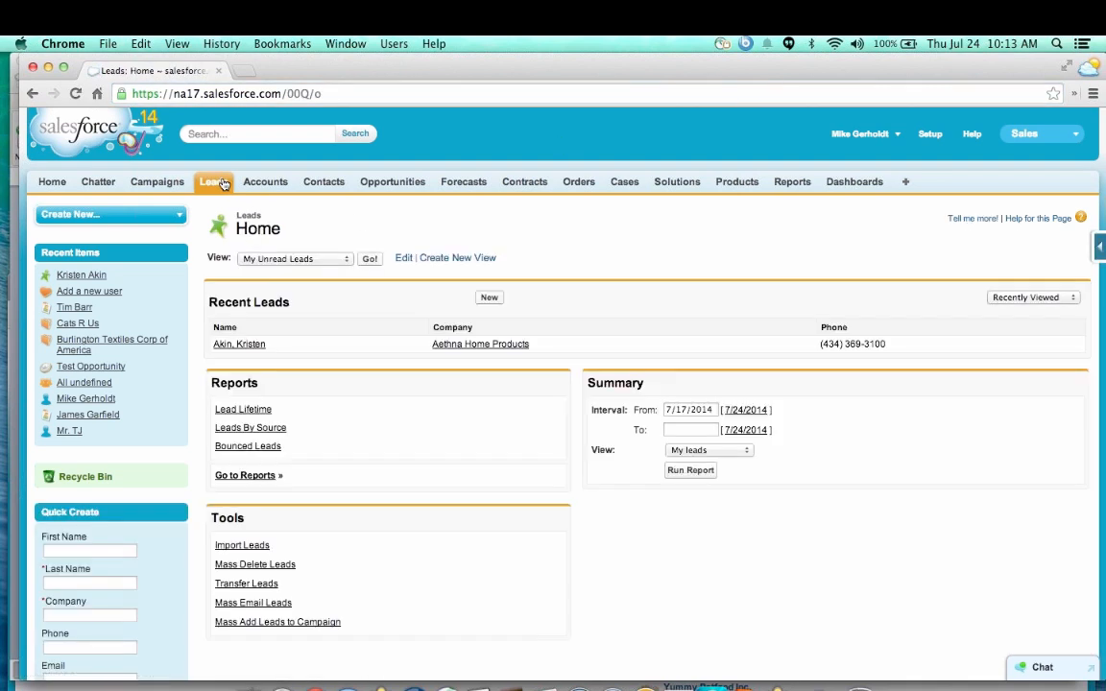
left_click(238, 344)
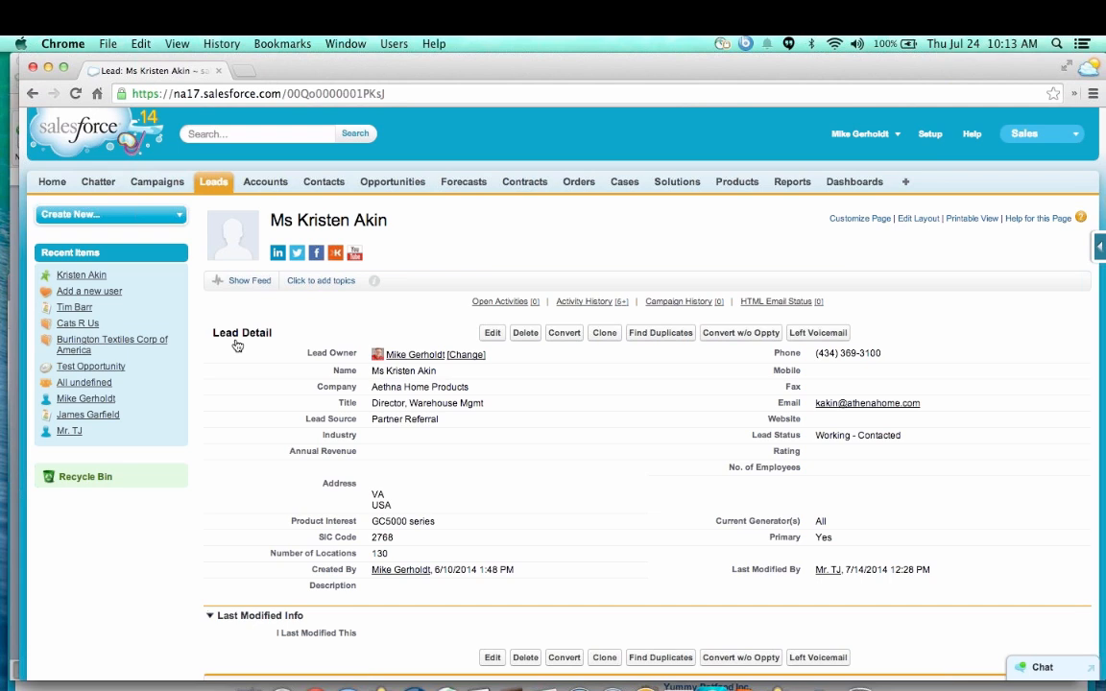
left_click(577, 332)
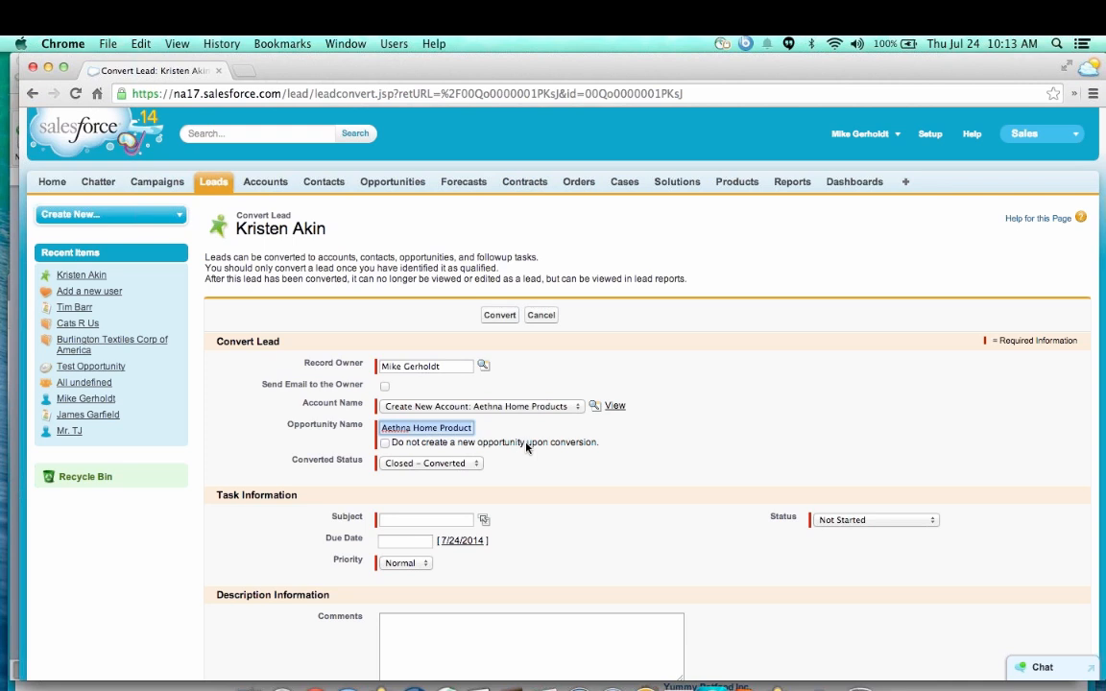
left_click(553, 314)
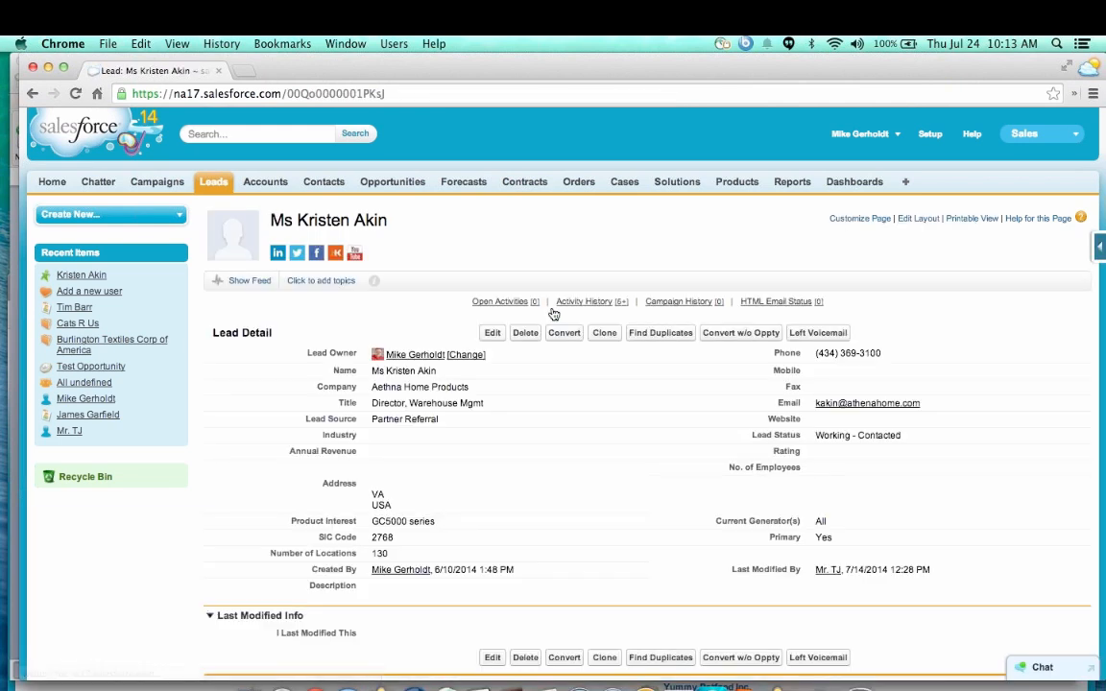
- Run Convert w/o Oppty on the lead again and highlight the lead ID after retURL in the page's URL
left_click(727, 335)
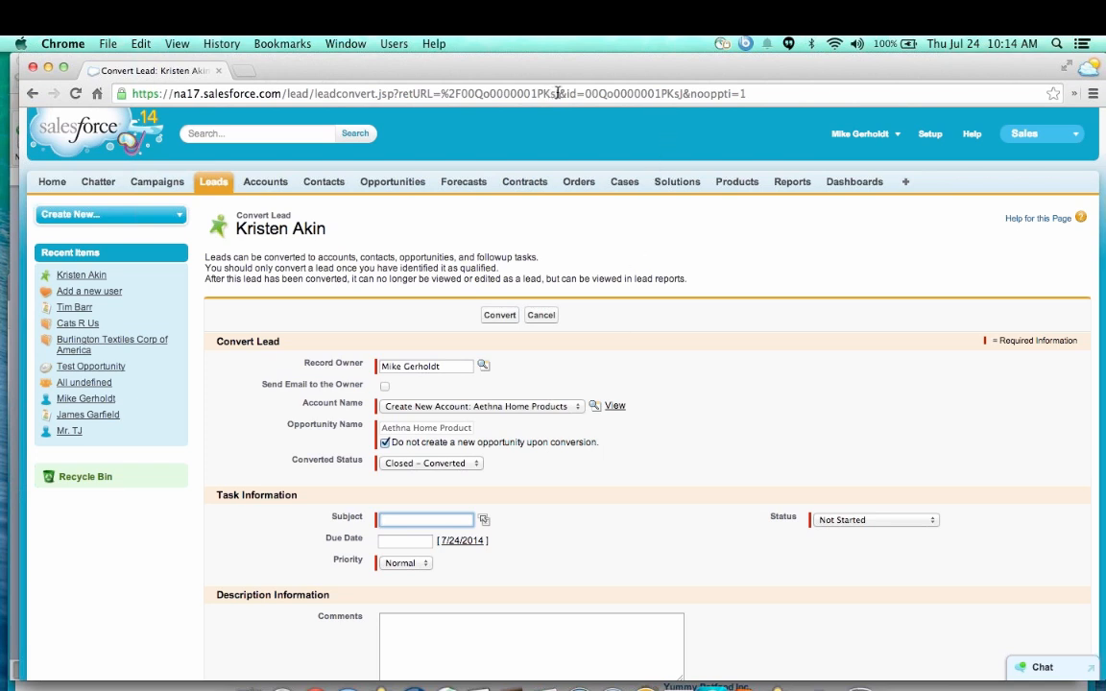
left_click_drag(556, 93, 456, 91)
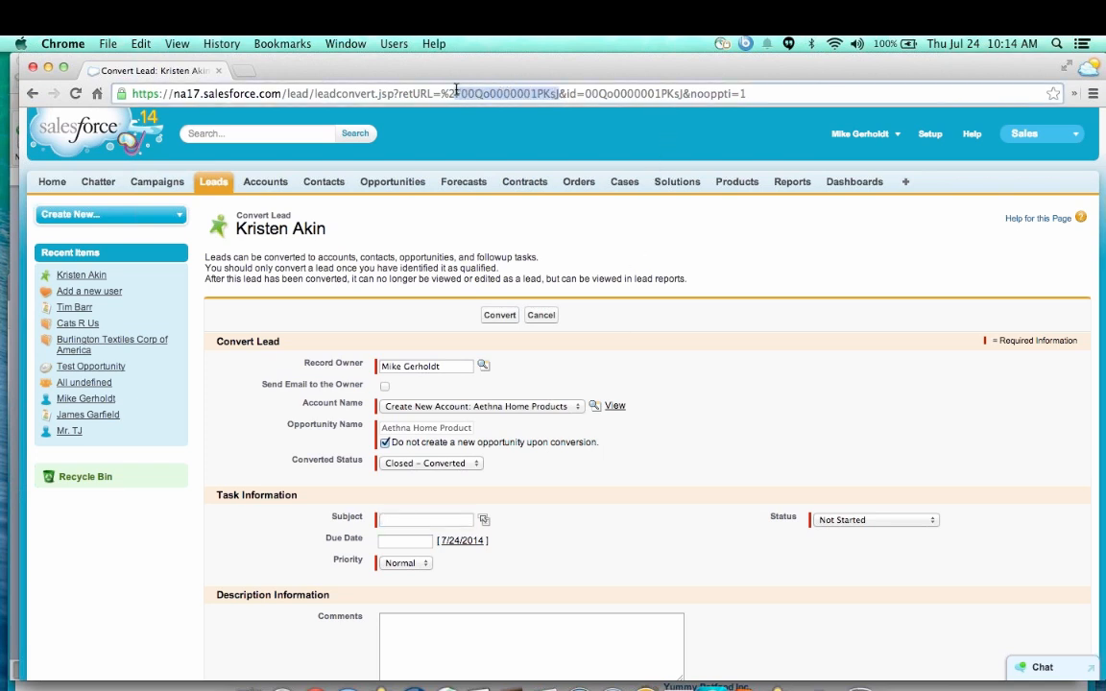
- Highlight the lead ID after id= and the &nooppti=1 parameter in the conversion page's URL
left_click_drag(682, 93, 592, 93)
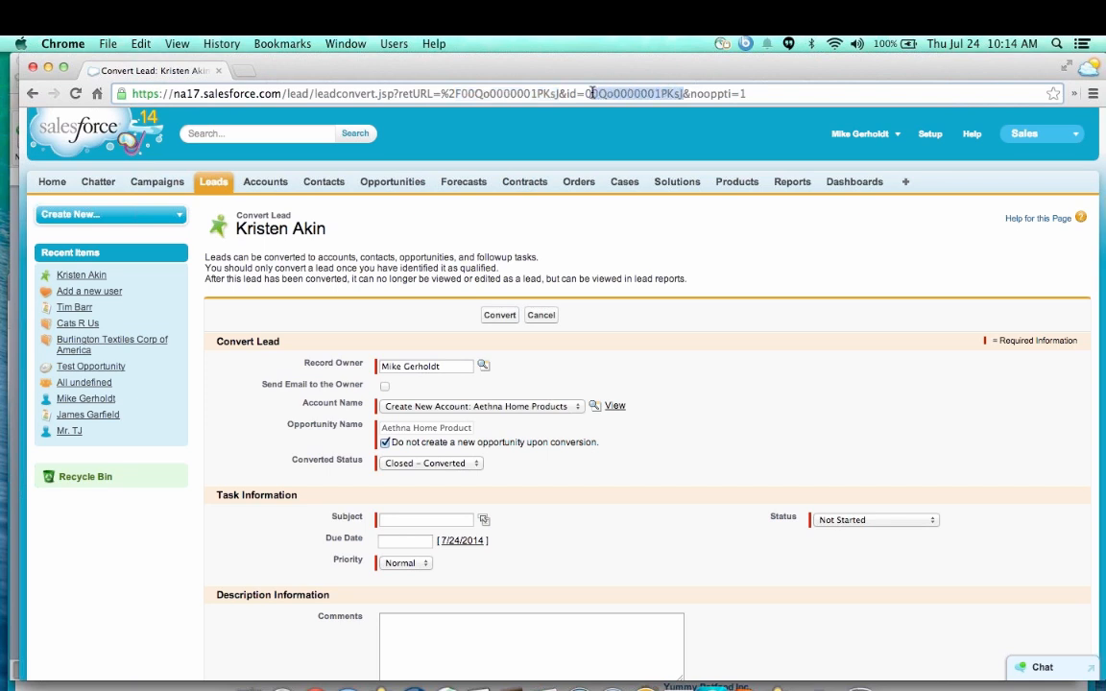
left_click_drag(746, 93, 683, 93)
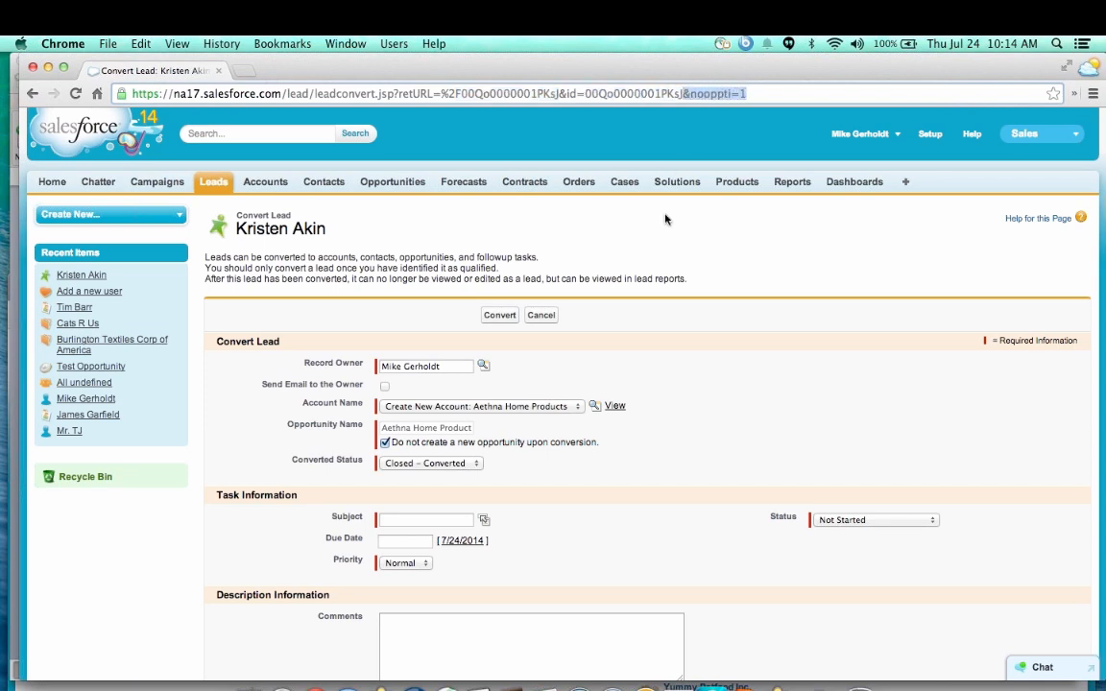
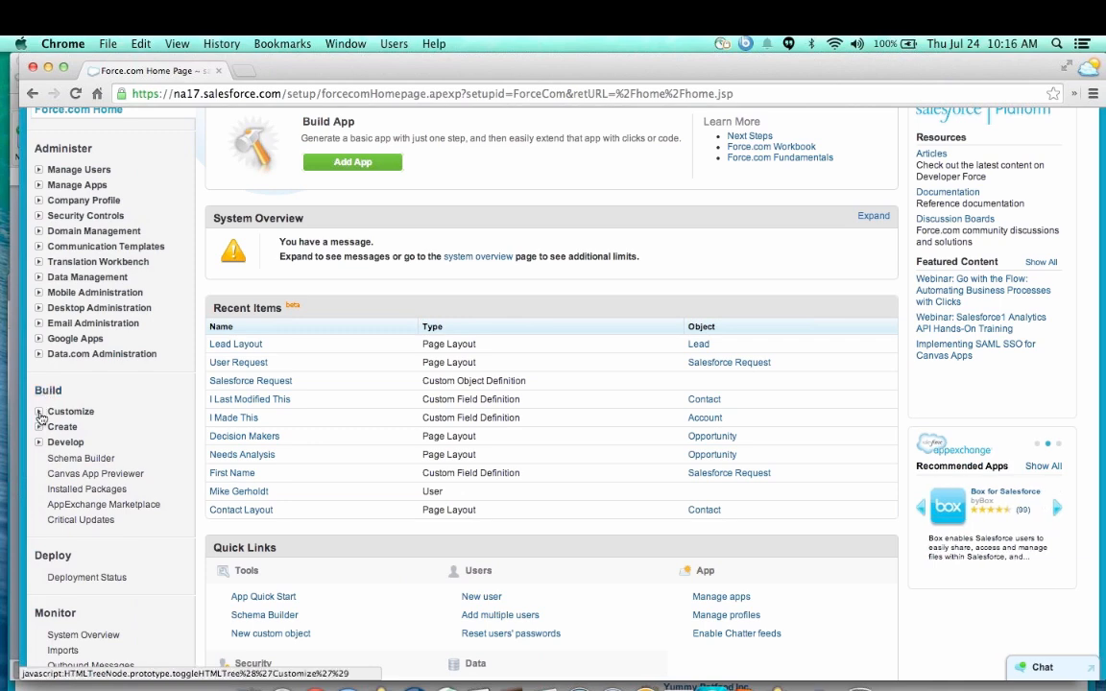
- Open the list of Opportunity fields in the Setup customization section
left_click(40, 412)
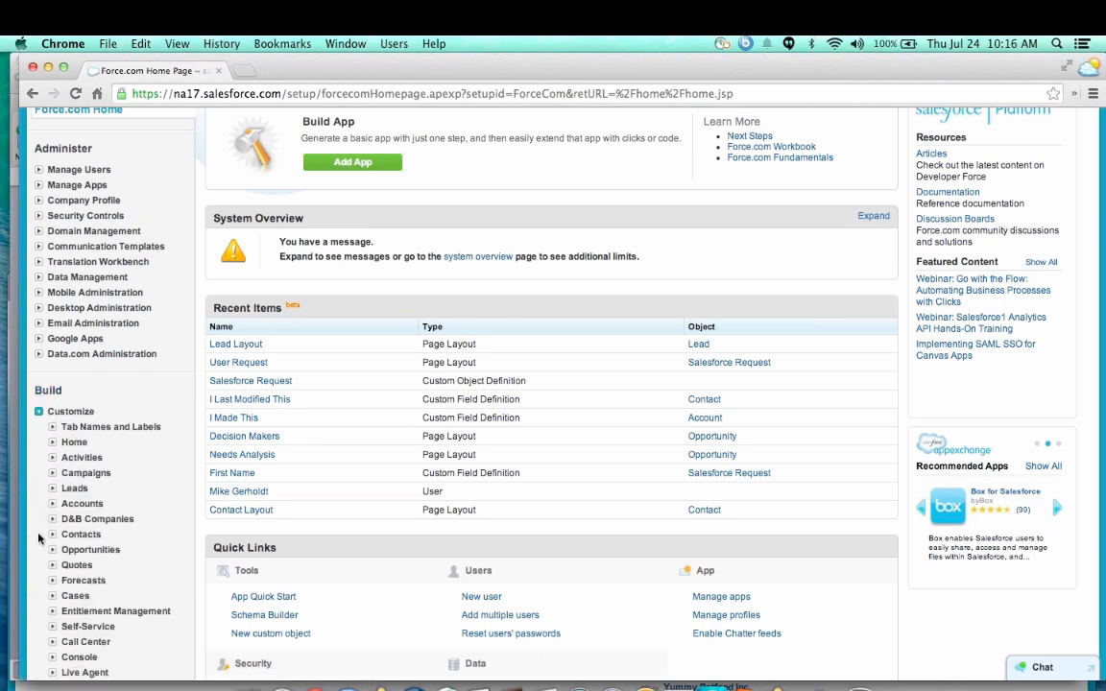
scroll(52, 480, "down", 2)
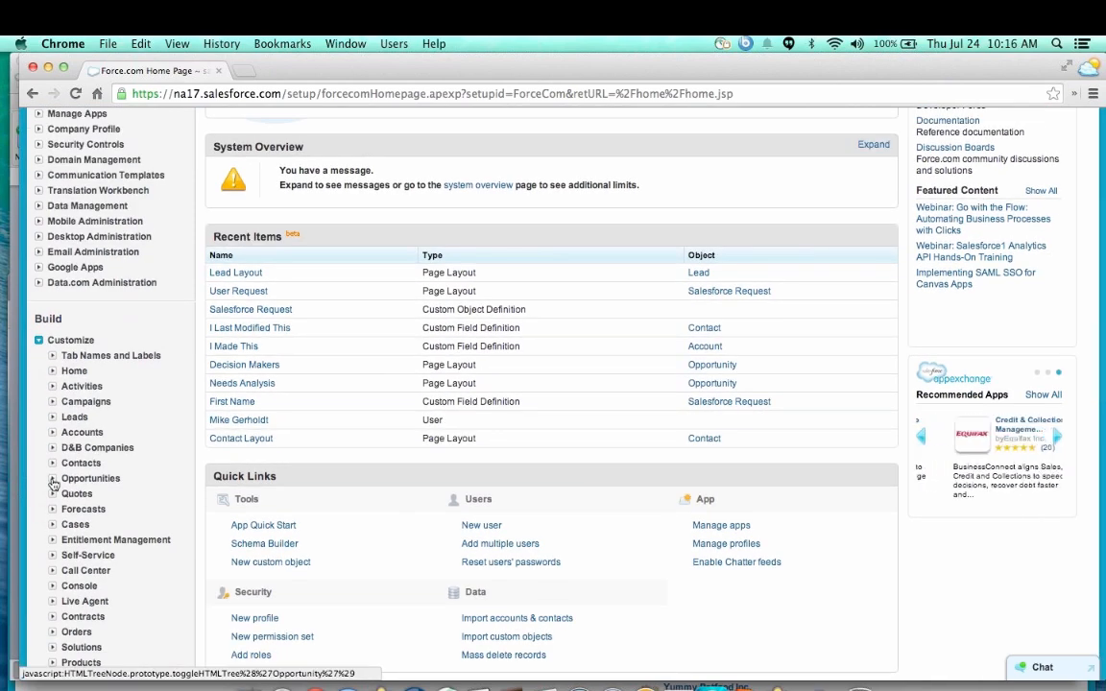
left_click(53, 480)
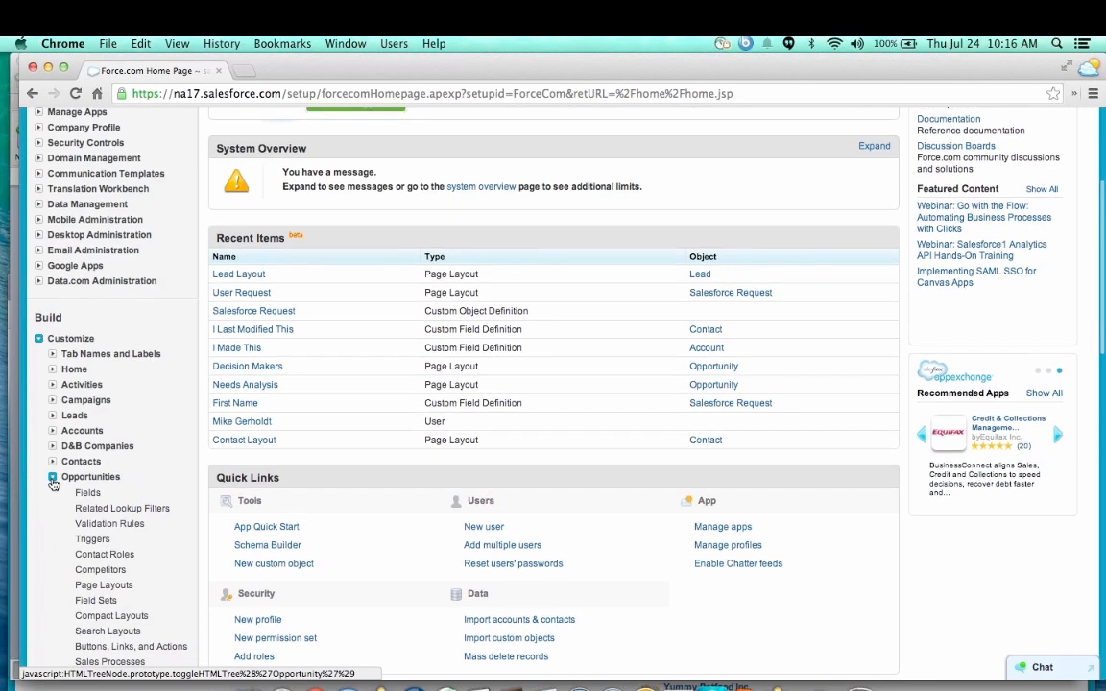
scroll(53, 480, "down", 2)
left_click(92, 427)
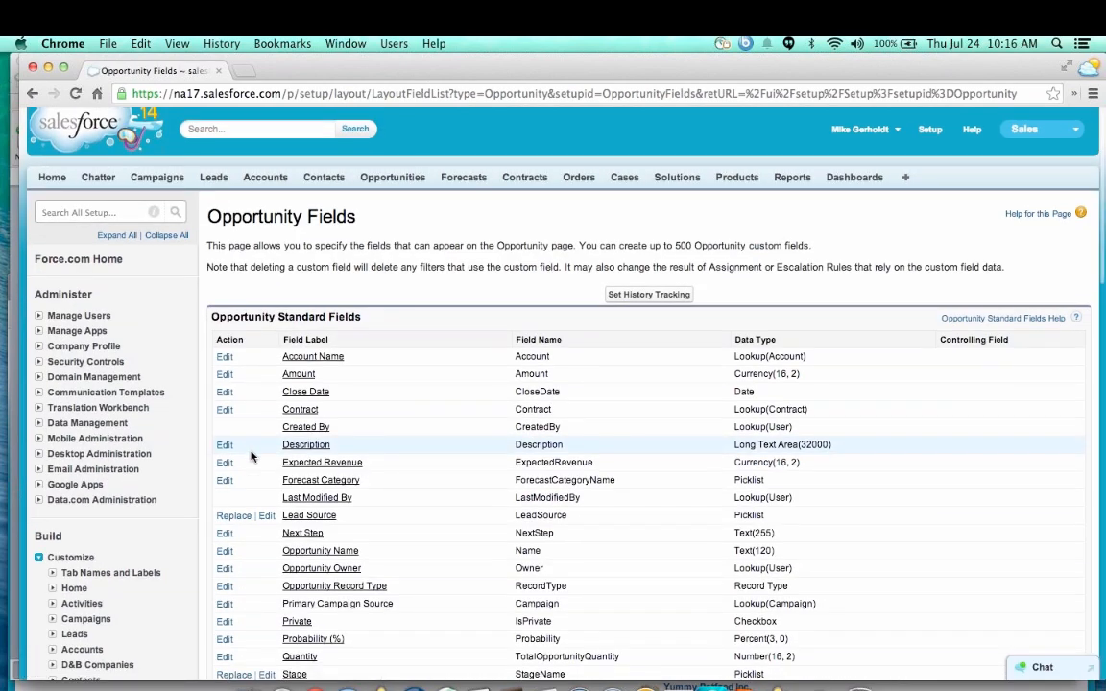
- Open the standard Stage field of Opportunity and review its stage picklist values
scroll(252, 457, "down", 2)
scroll(252, 457, "down", 3)
left_click(297, 486)
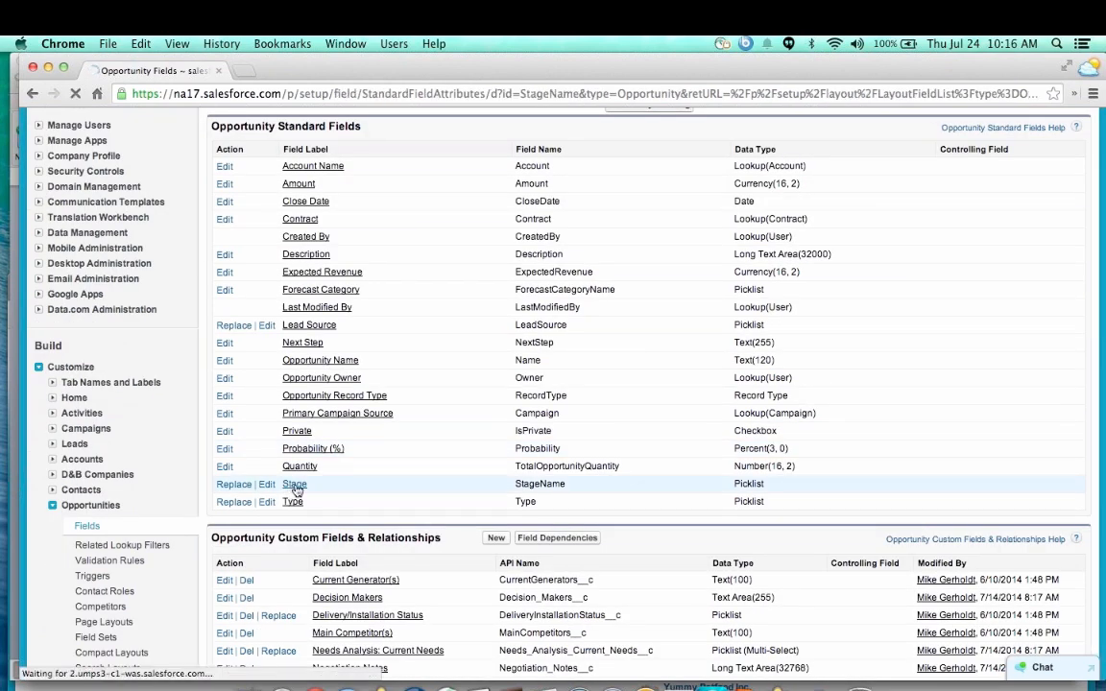
scroll(297, 490, "down", 3)
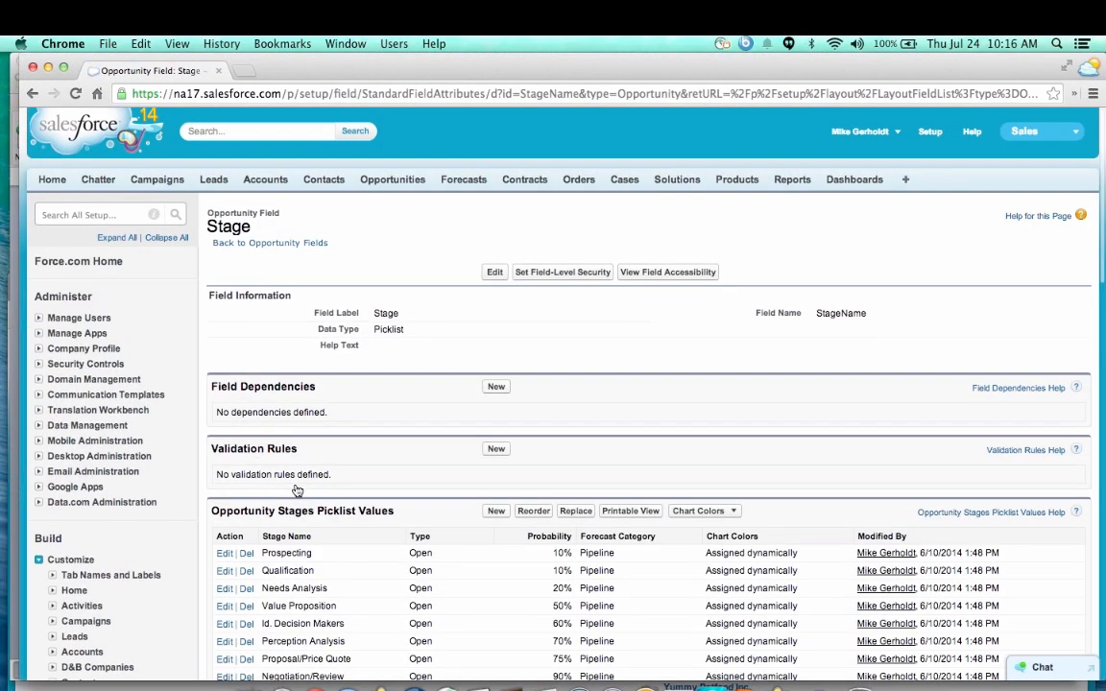
scroll(216, 463, "down", 1)
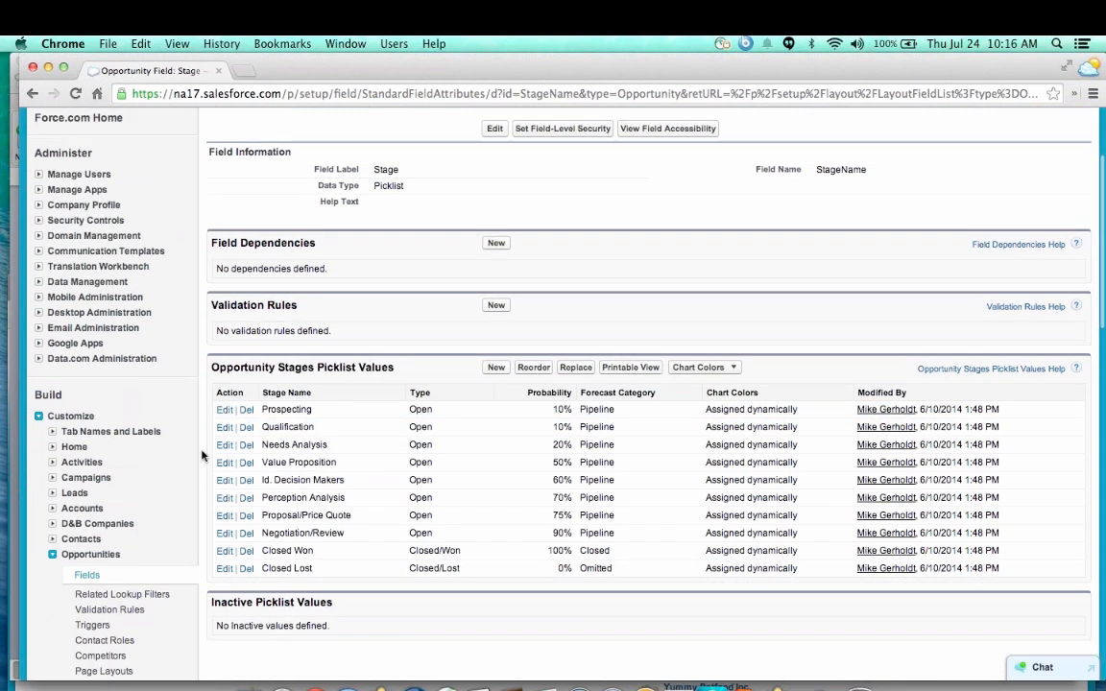
scroll(203, 456, "down", 1)
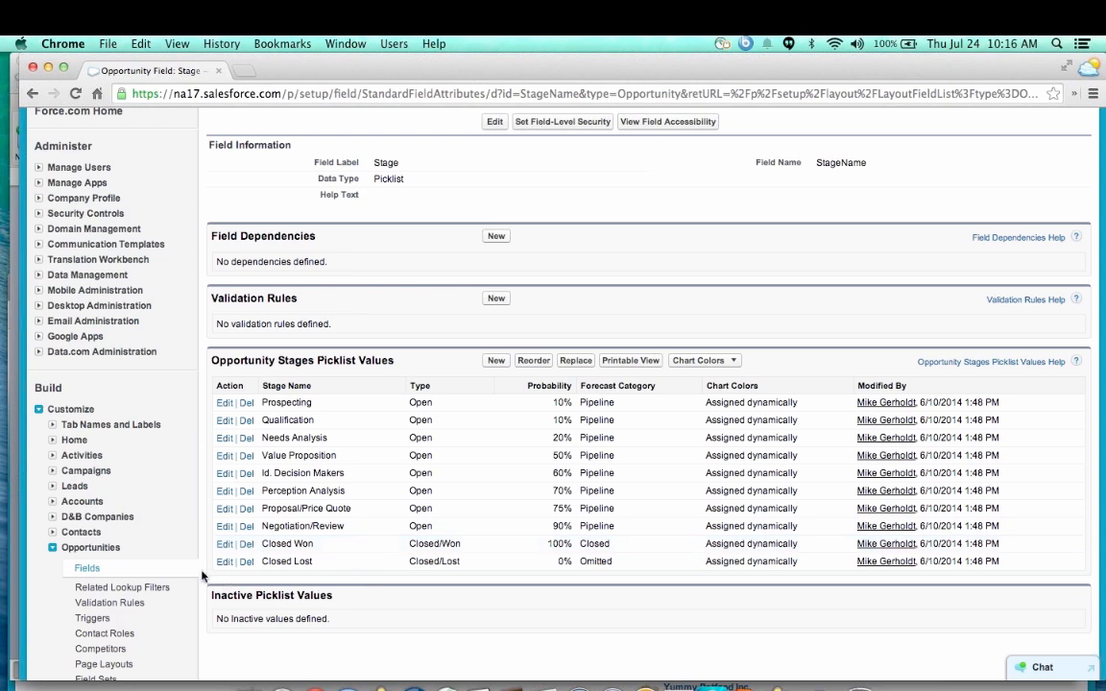
- Open the Opportunity record types list and review the record types and their sales process
scroll(202, 576, "down", 1)
scroll(203, 576, "down", 5)
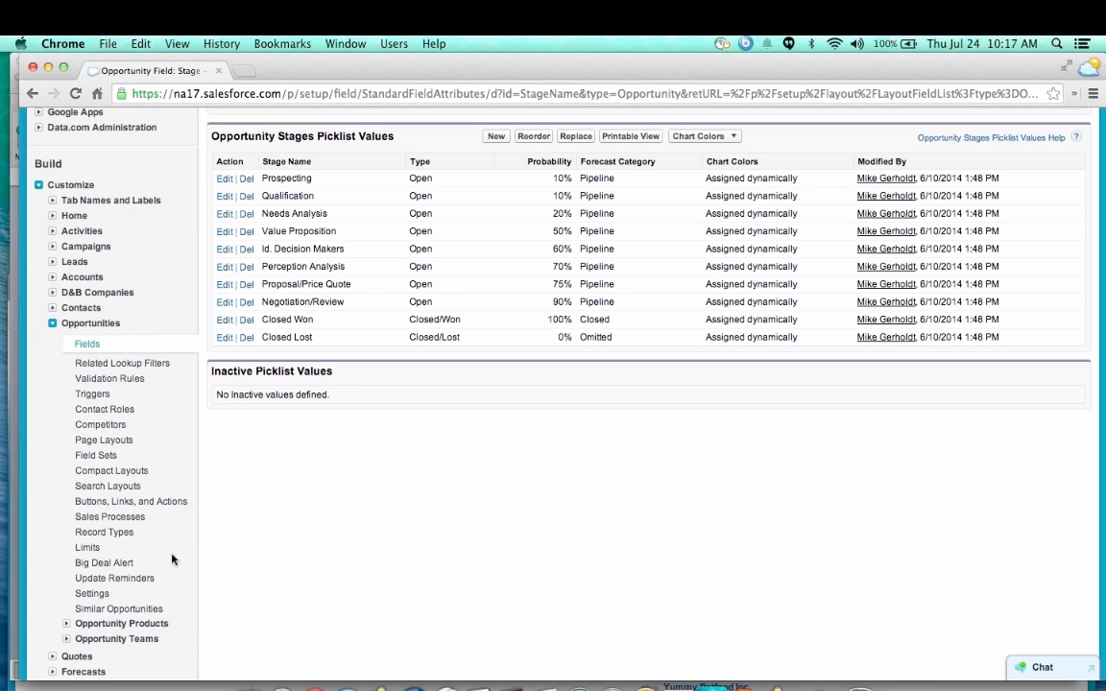
left_click(127, 537)
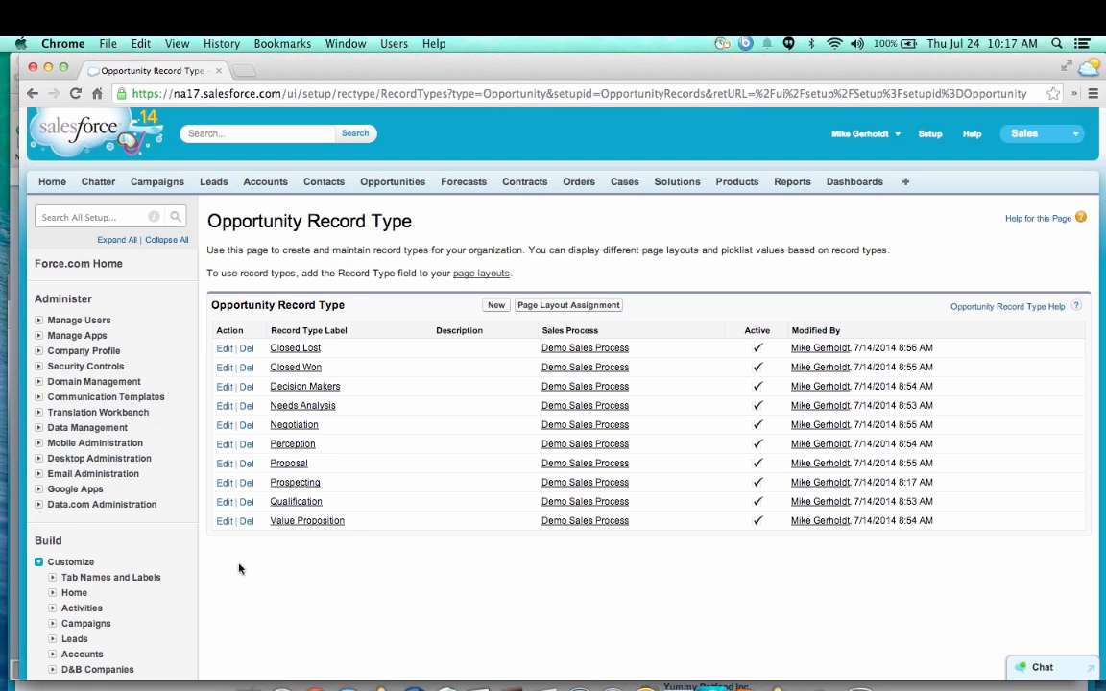
- Open the list of Opportunity page layouts
scroll(231, 605, "down", 1)
scroll(202, 607, "down", 3)
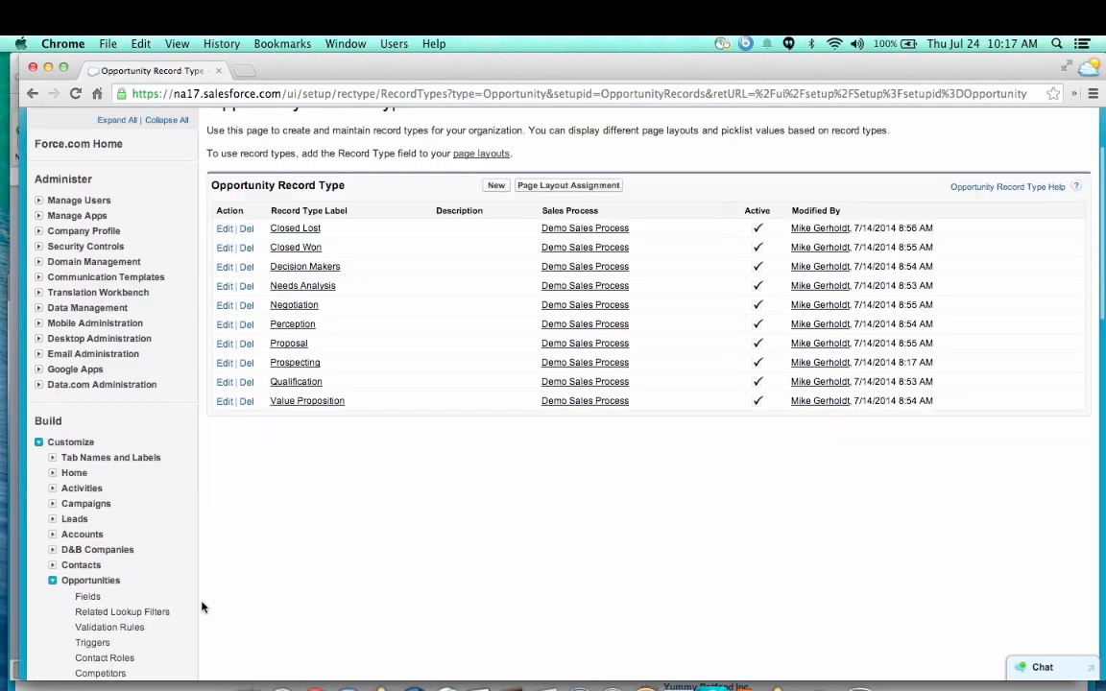
scroll(202, 607, "down", 5)
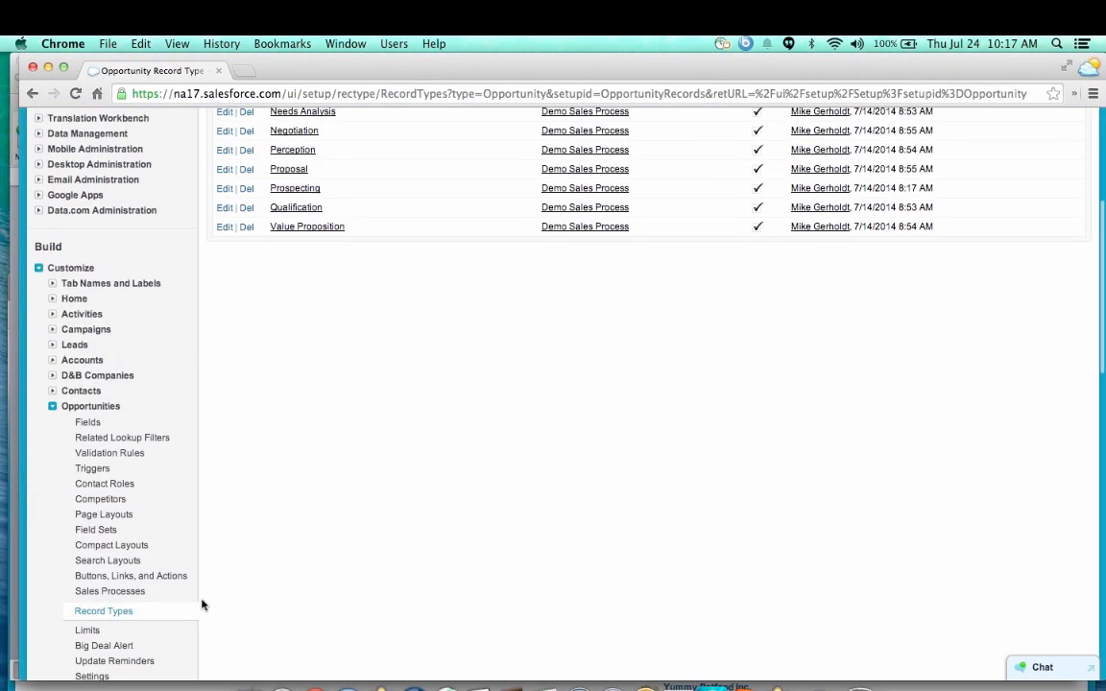
scroll(202, 604, "down", 2)
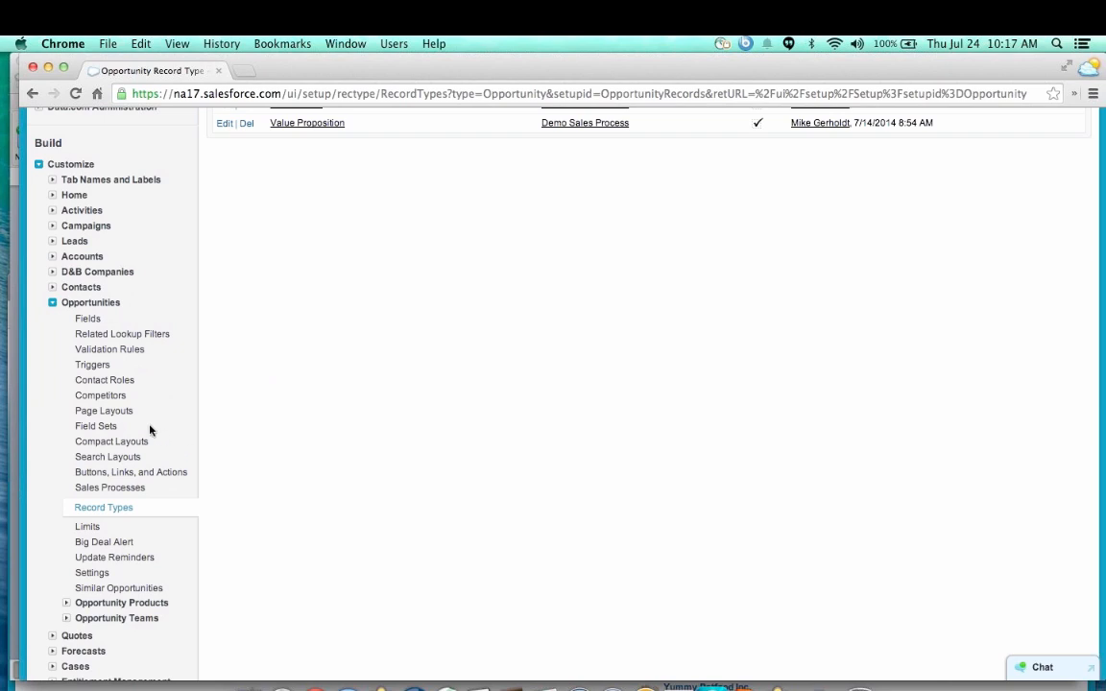
left_click(124, 413)
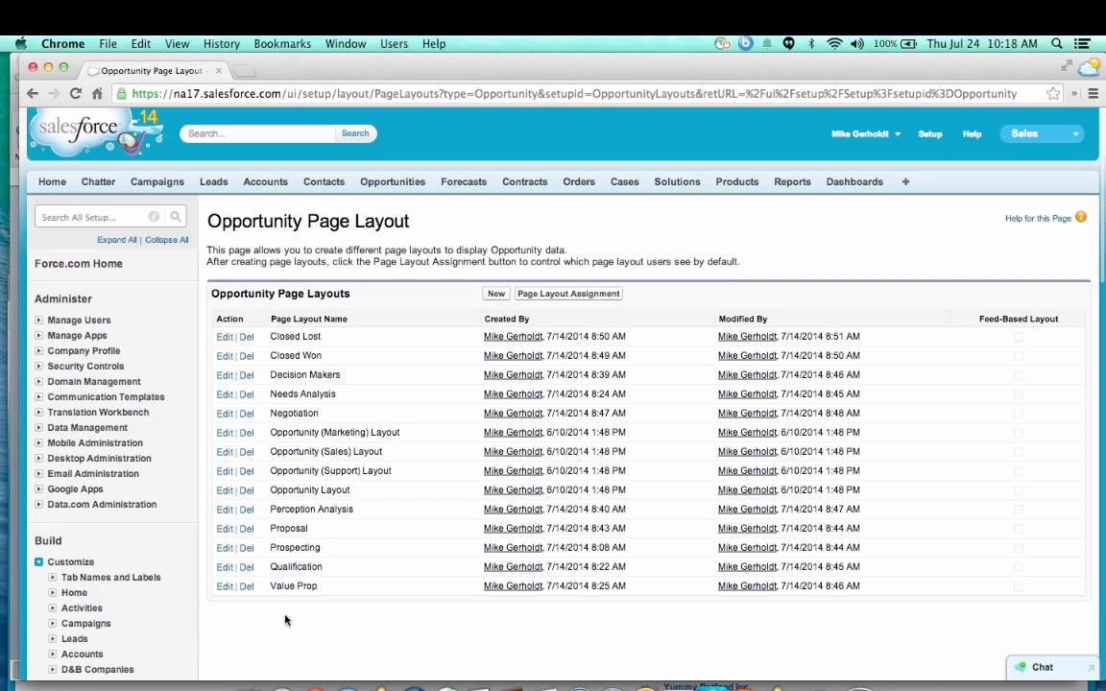
- Open the Qualification page layout in the layout editor and examine its qualification and prospecting sections
scroll(284, 576, "down", 1)
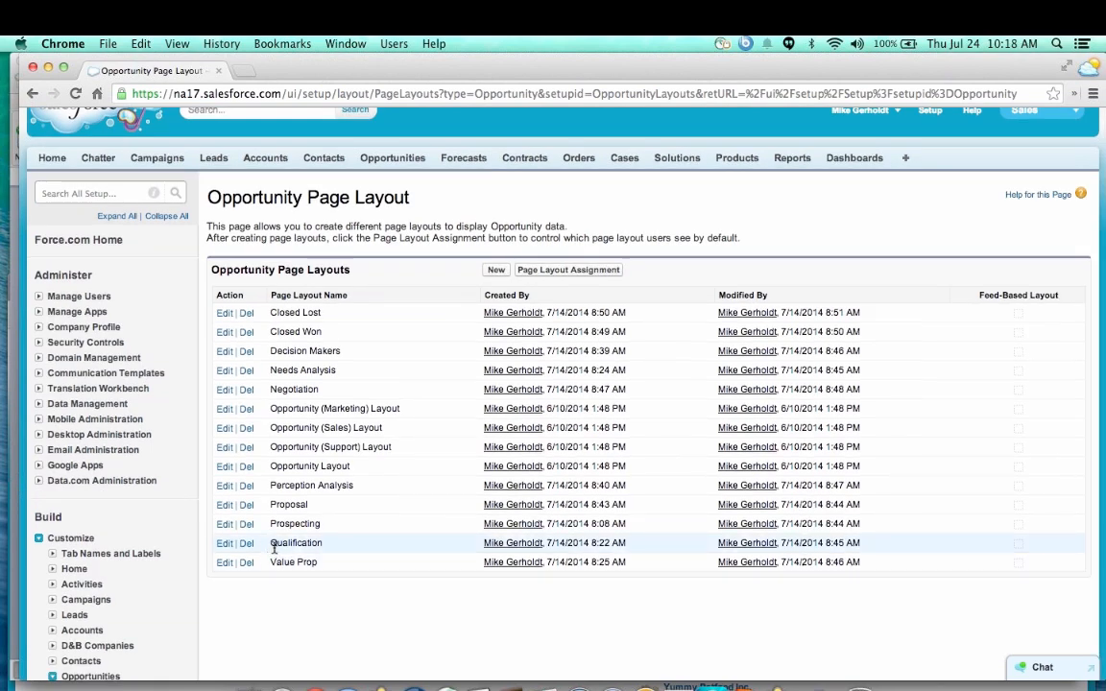
left_click(224, 544)
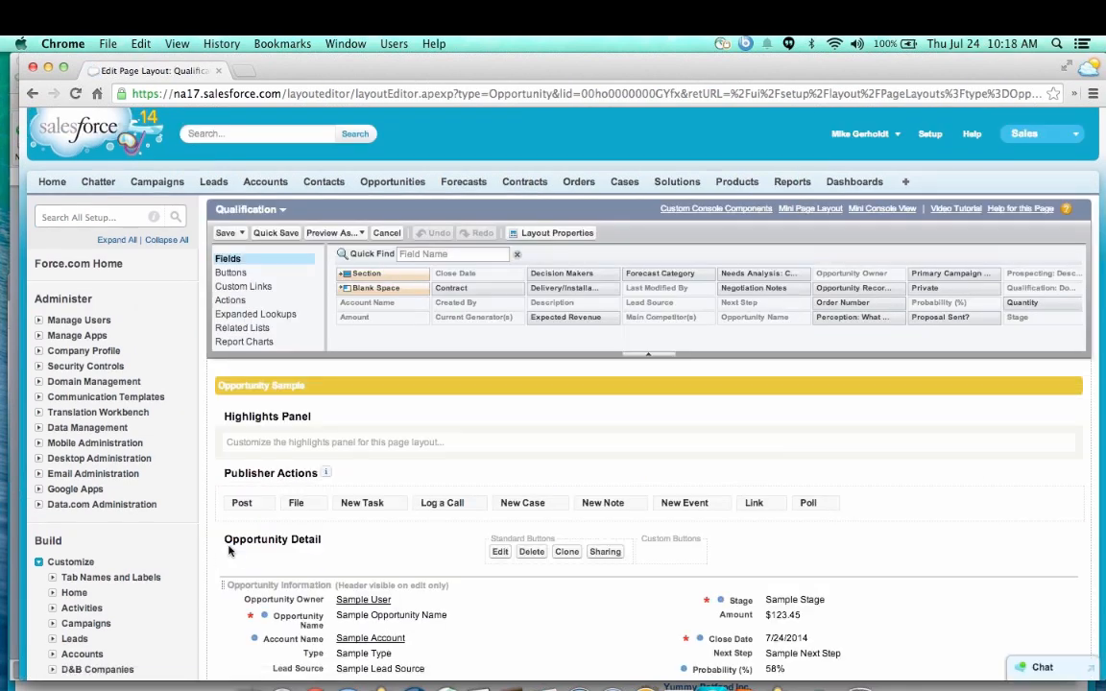
scroll(208, 550, "down", 1)
scroll(208, 550, "down", 5)
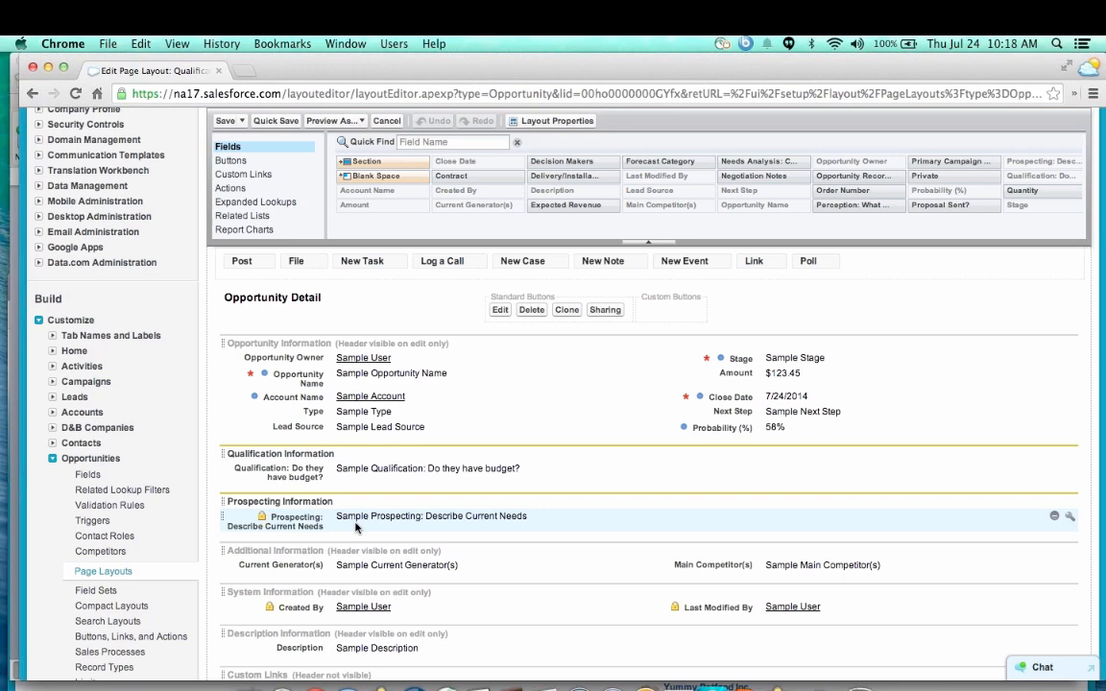
- Return to the Opportunity page layouts and open the Closed Won layout to examine its stage sections
left_click(120, 572)
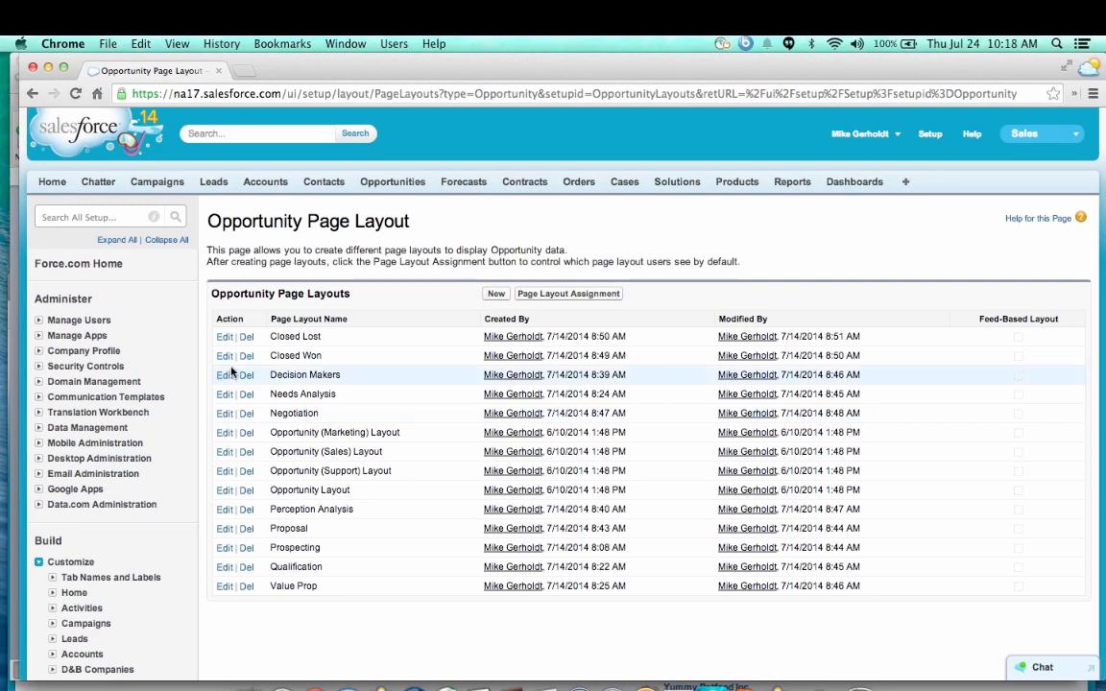
left_click(224, 356)
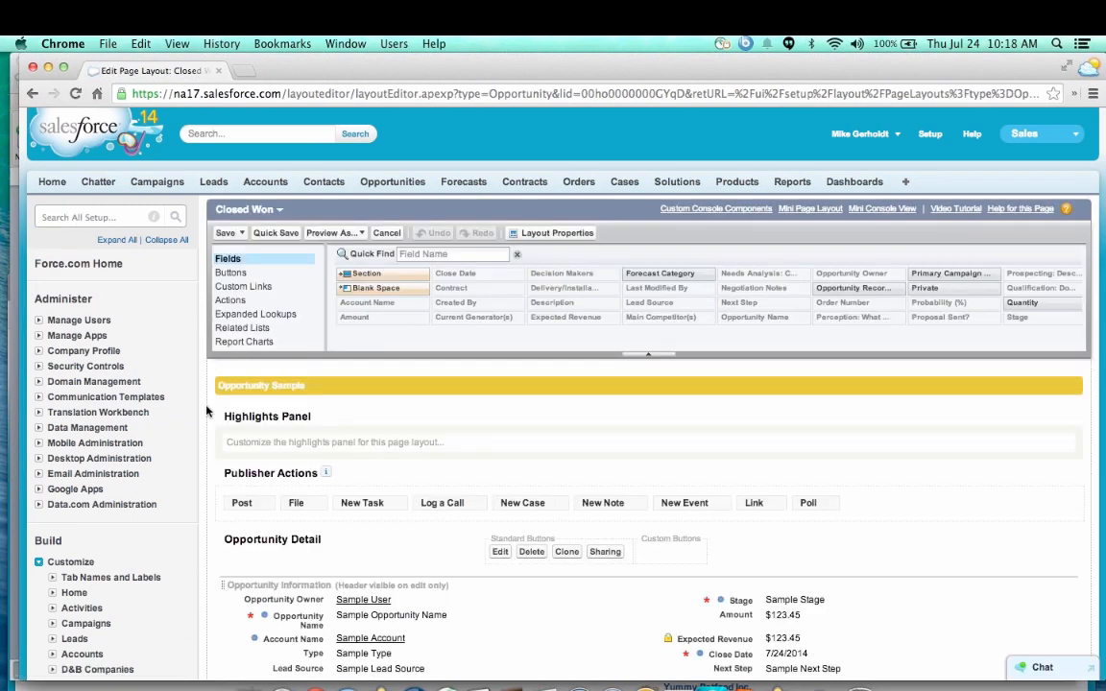
scroll(205, 411, "down", 5)
scroll(205, 411, "down", 2)
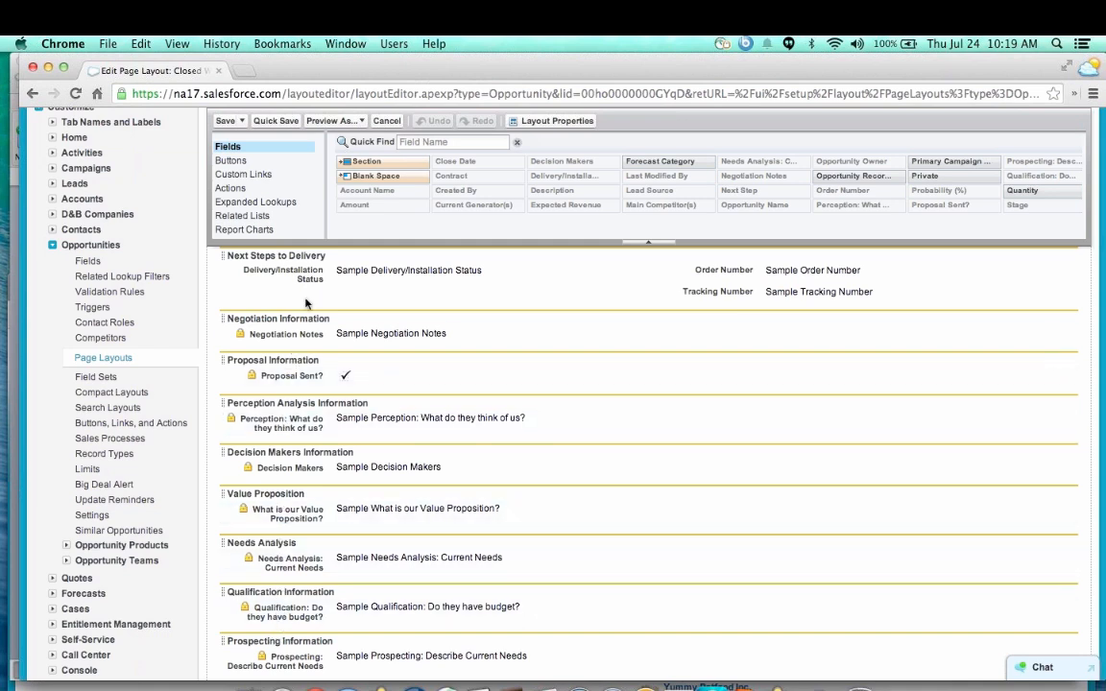
scroll(307, 307, "up", 2)
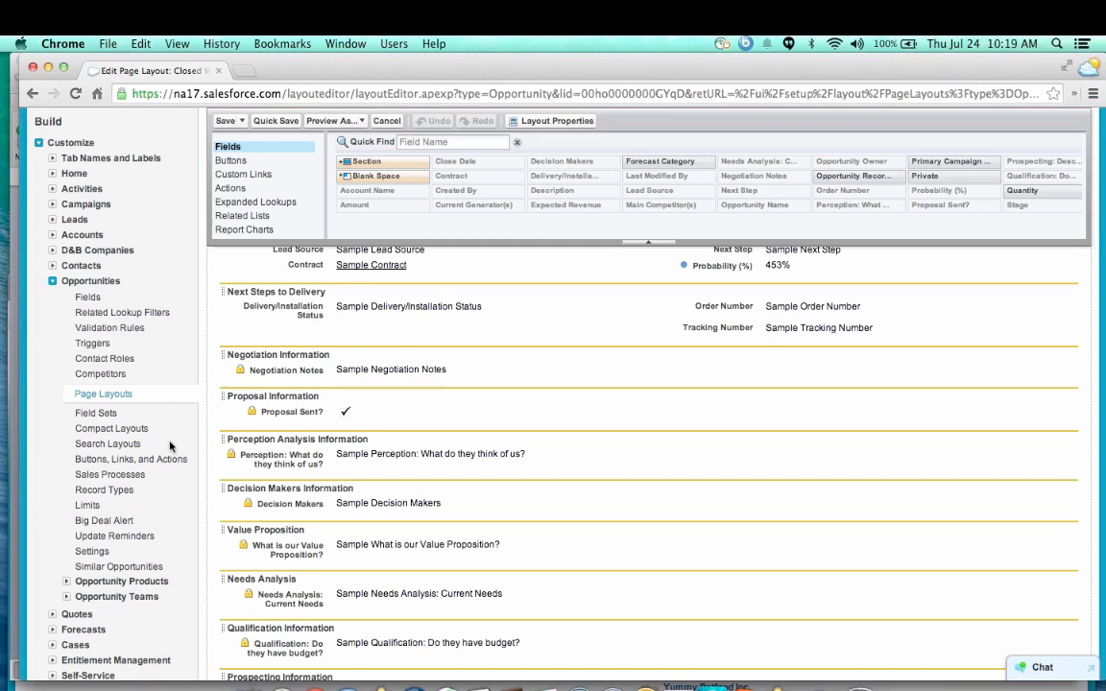
- Collapse the Opportunities setup section and open the Opportunity workflow rules list to review the rules for each stage
left_click(53, 281)
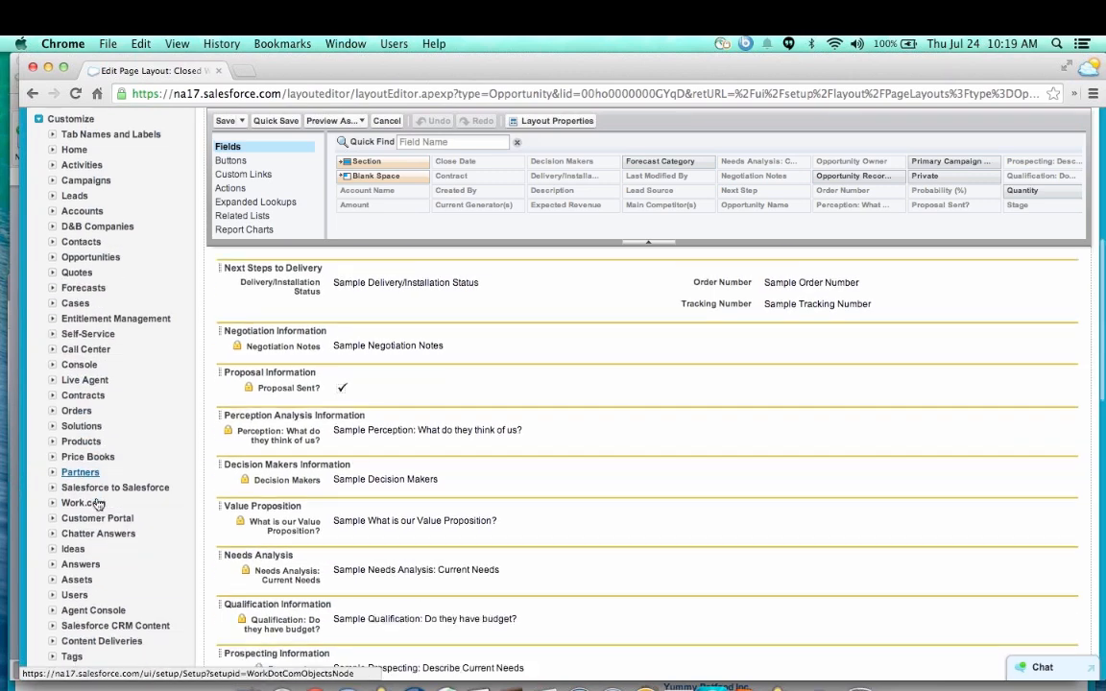
scroll(97, 503, "down", 5)
scroll(97, 503, "down", 3)
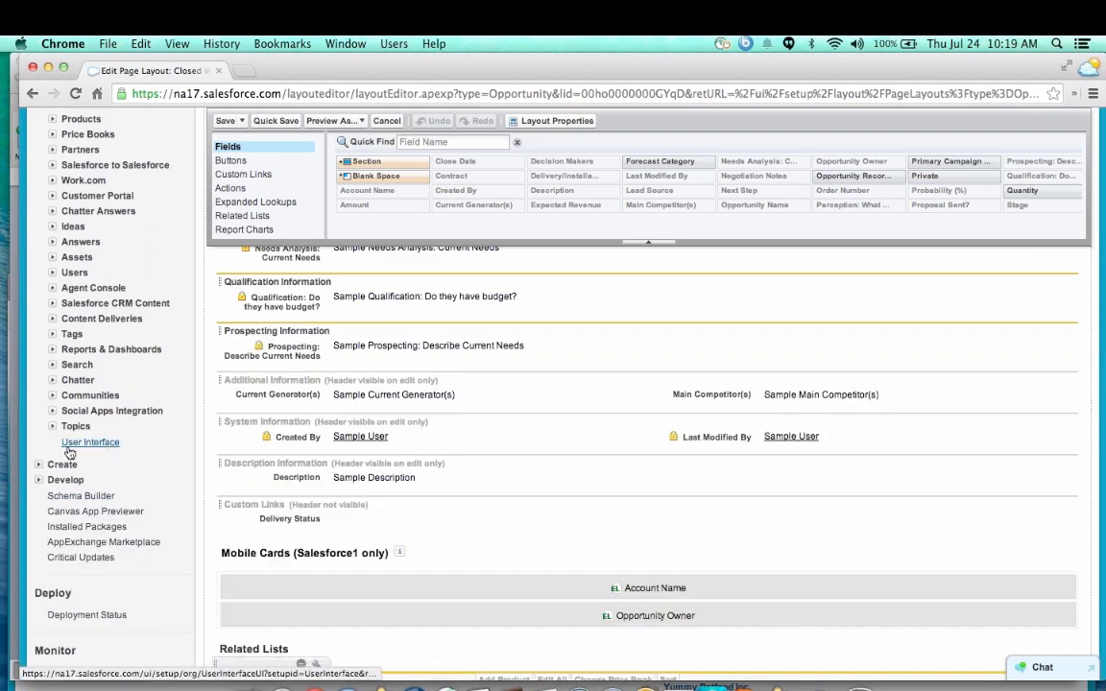
left_click(40, 467)
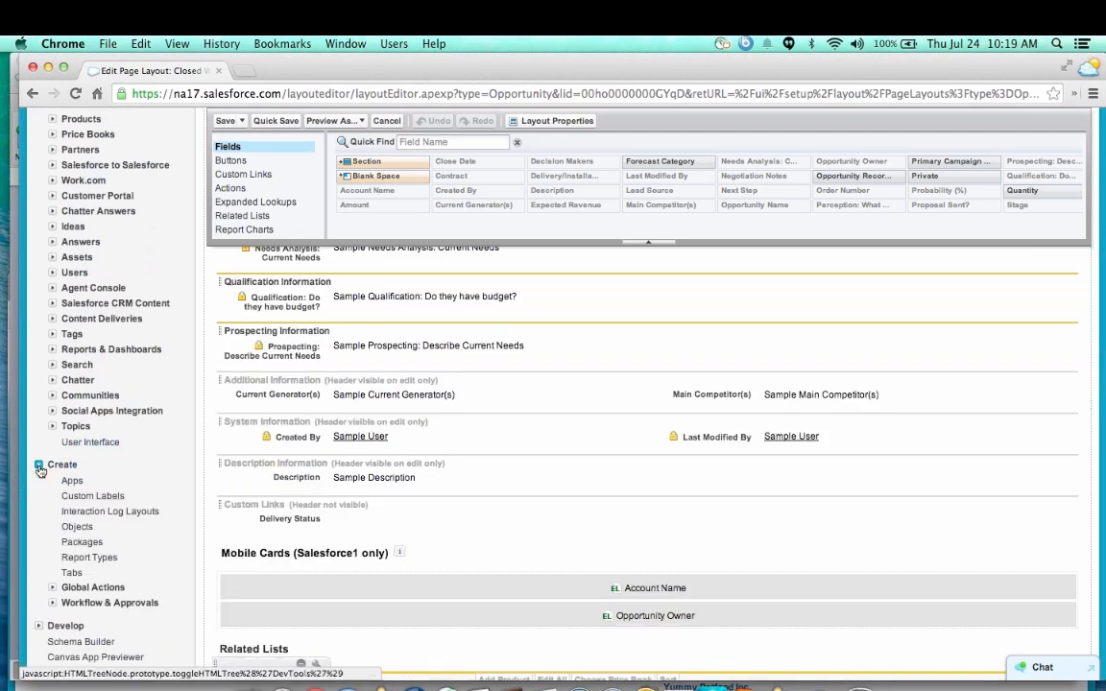
left_click(53, 603)
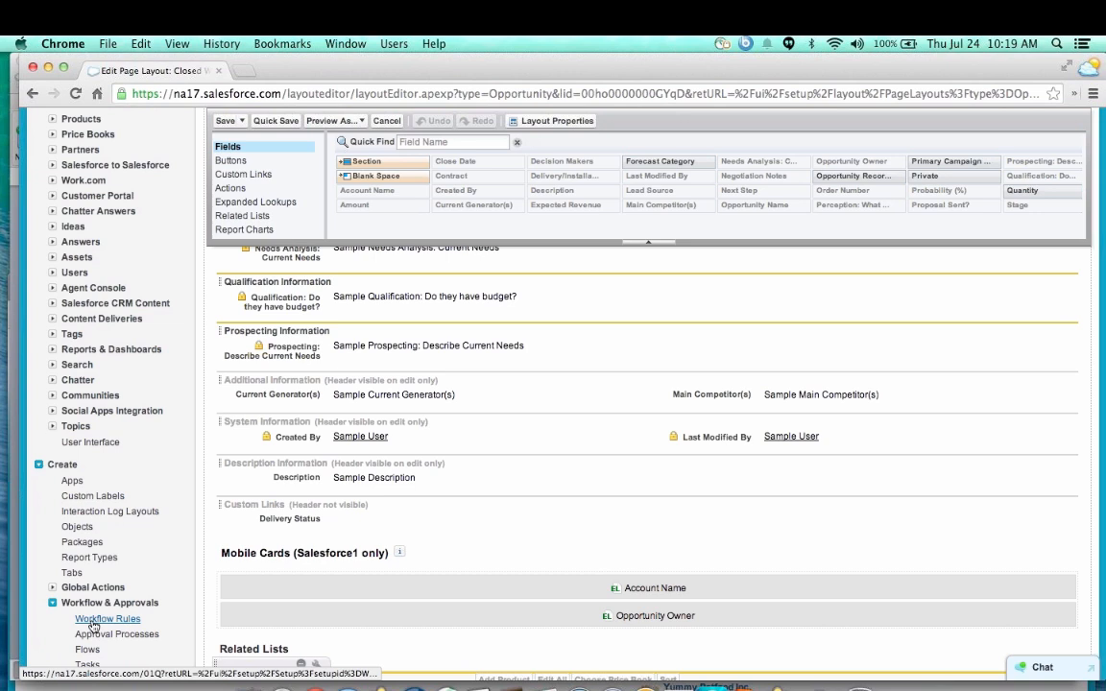
left_click(93, 621)
scroll(302, 215, "down", 2)
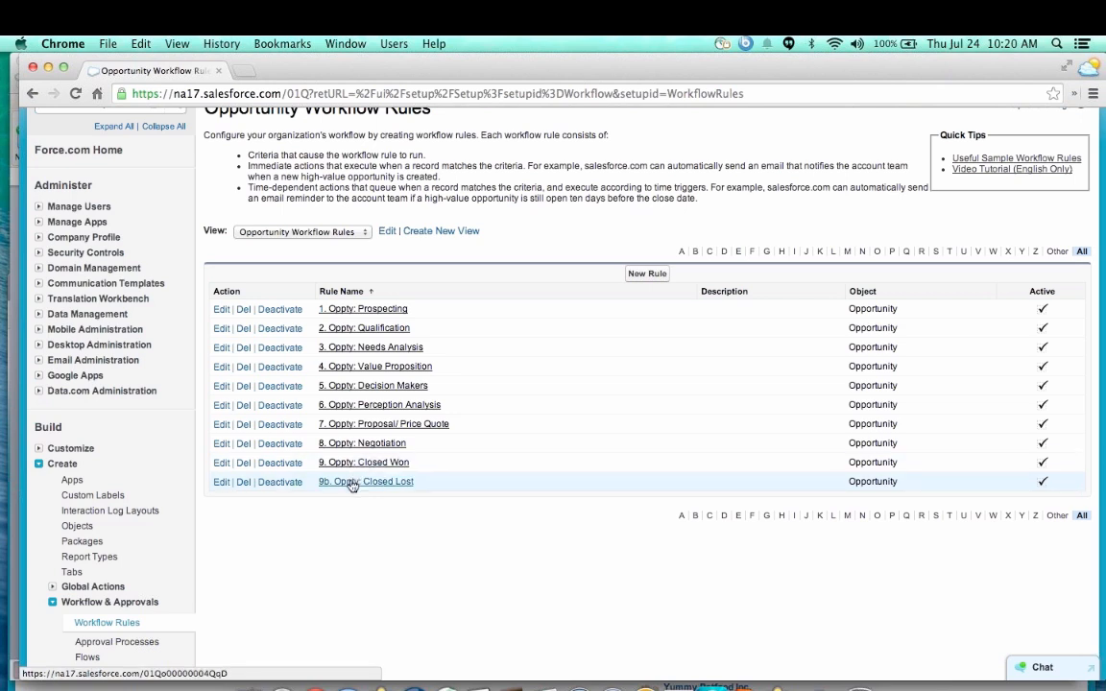
- Open the 2. Oppty: Qualification workflow rule and inspect its Set RT to Qualification field update
left_click(349, 331)
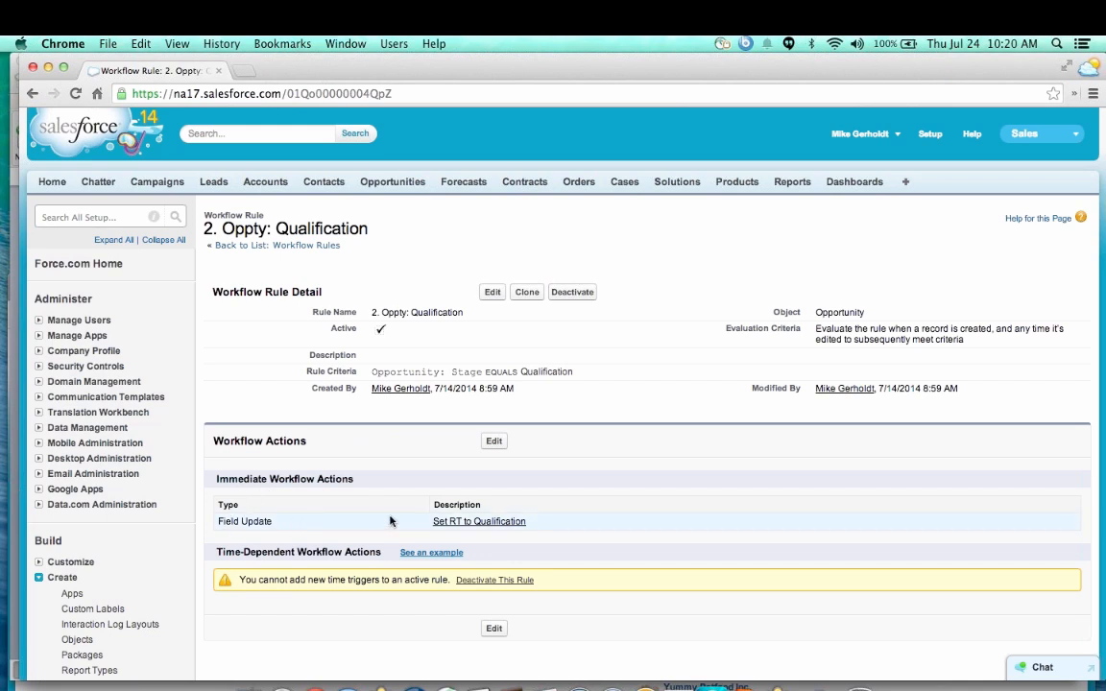
left_click(467, 524)
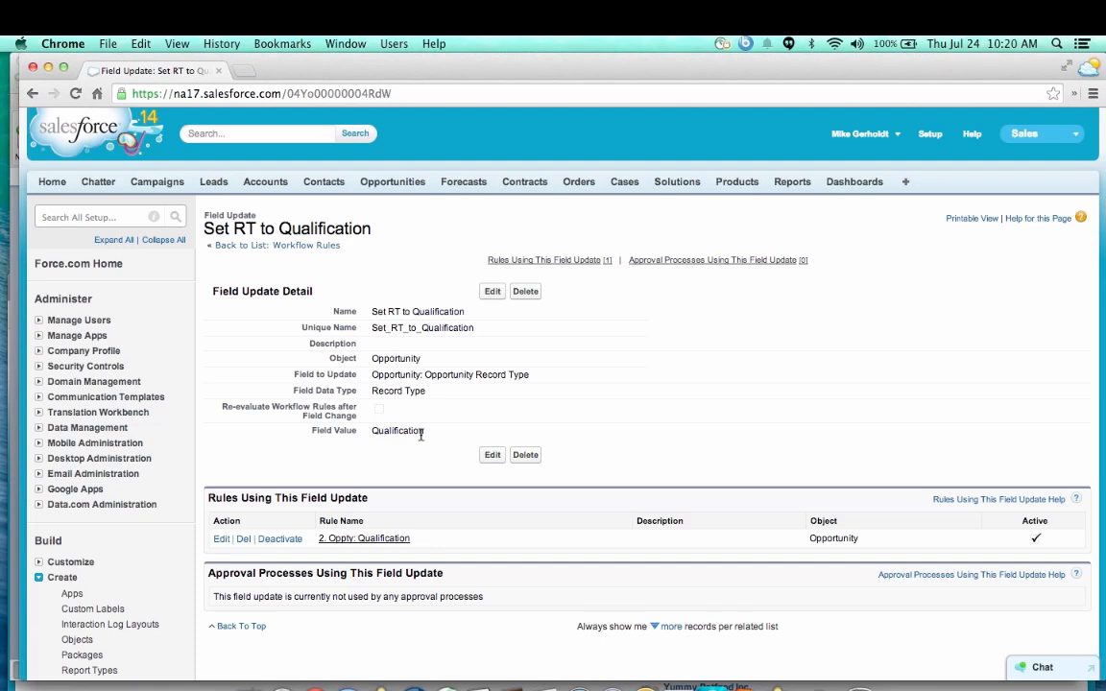
- Collapse the Workflow & Approvals and Create sections of the Setup navigation
scroll(203, 501, "down", 3)
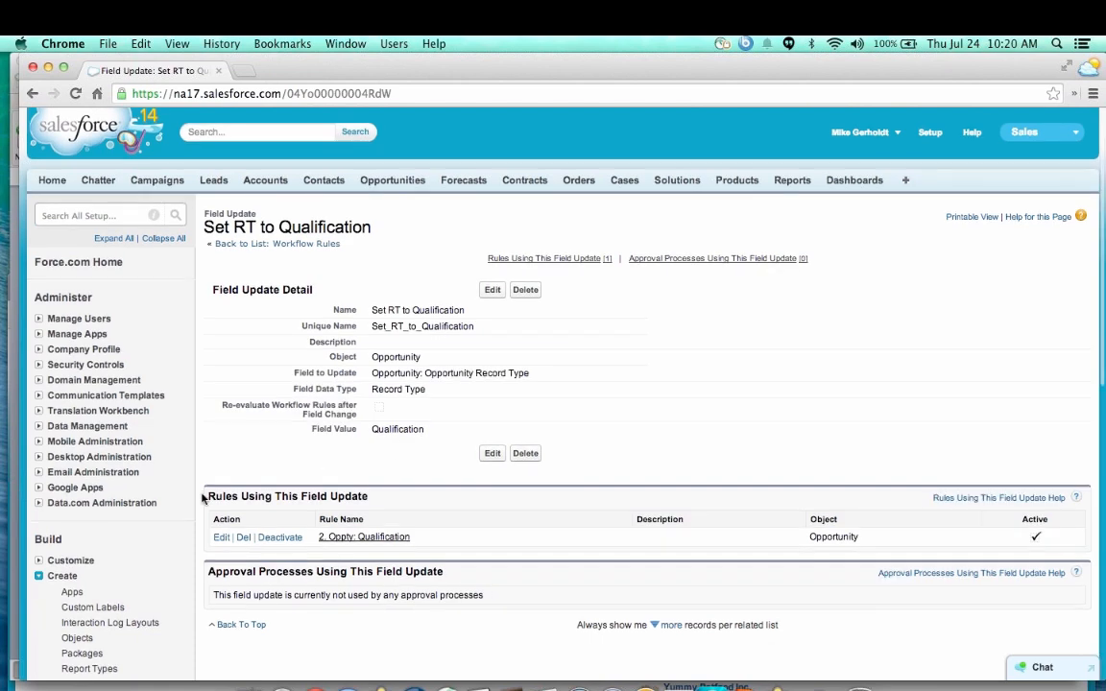
scroll(203, 497, "down", 2)
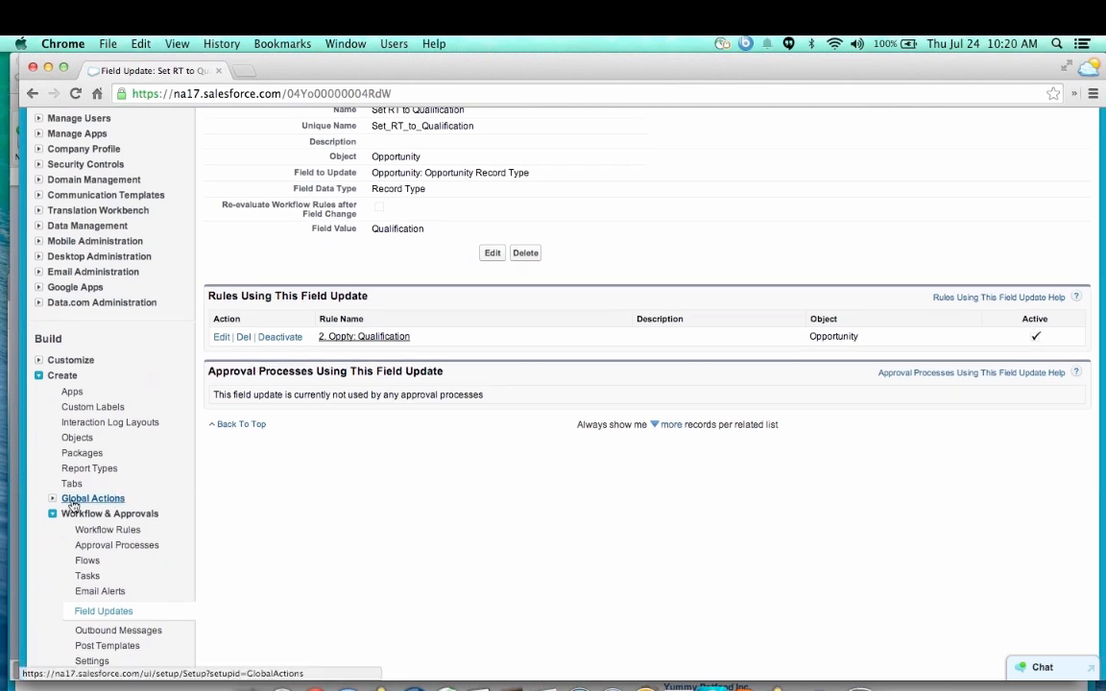
left_click(53, 513)
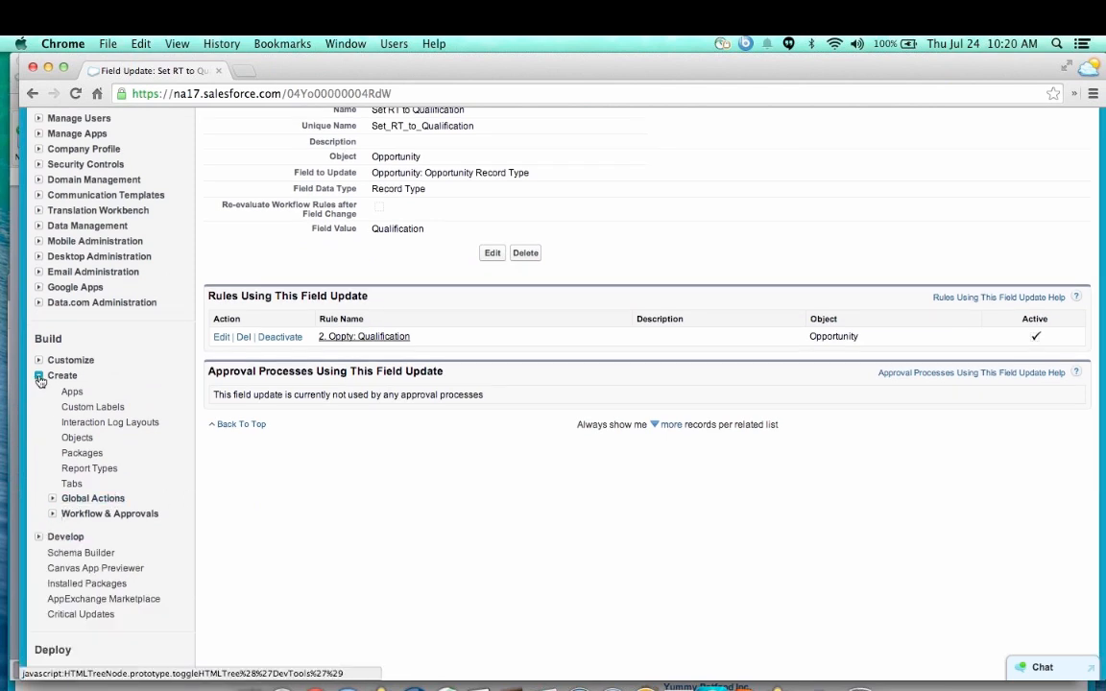
left_click(39, 375)
scroll(204, 359, "up", 3)
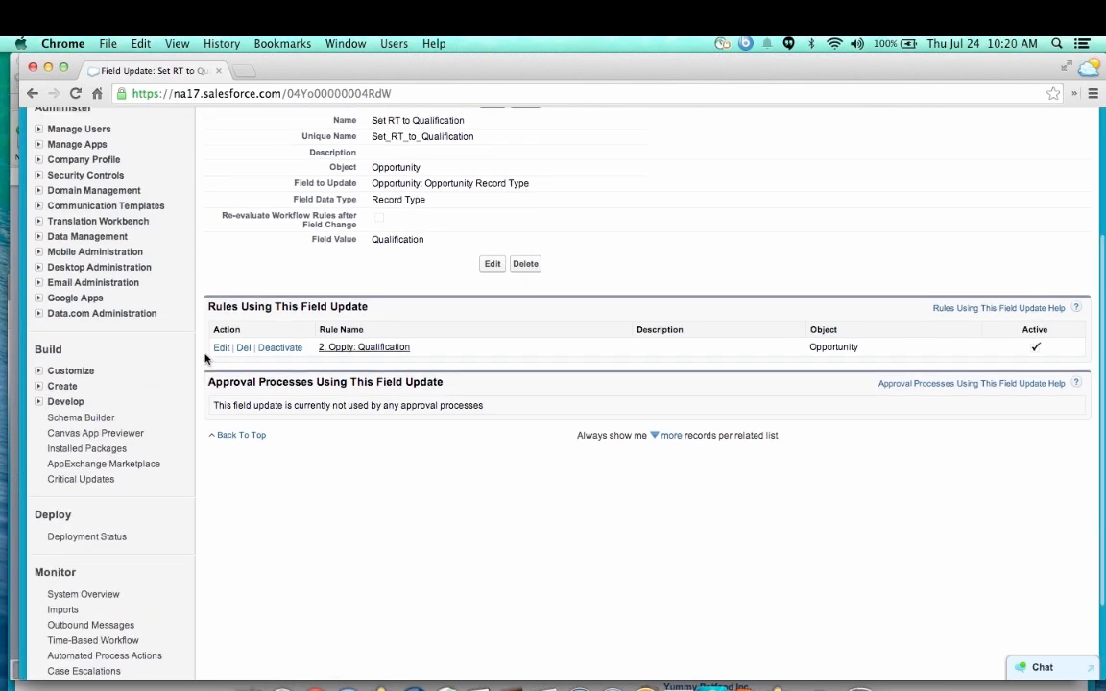
- Open the Test Opportunity record from the recent opportunities and examine the stage sections on its Closed Lost layout
scroll(205, 359, "up", 1)
left_click(401, 183)
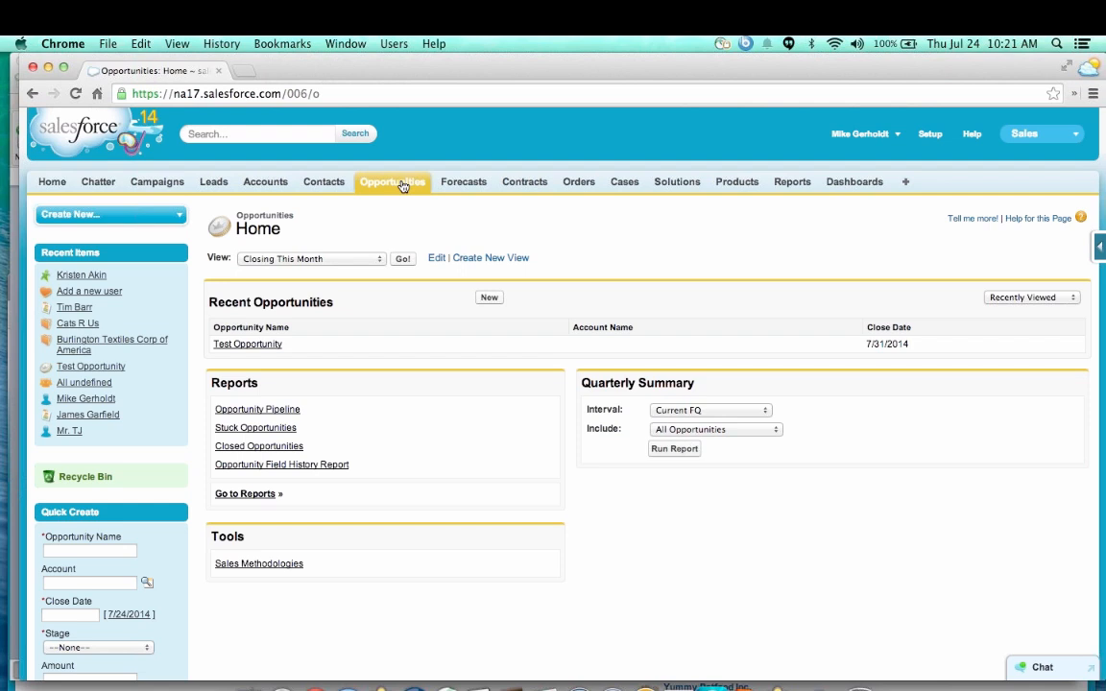
left_click(275, 347)
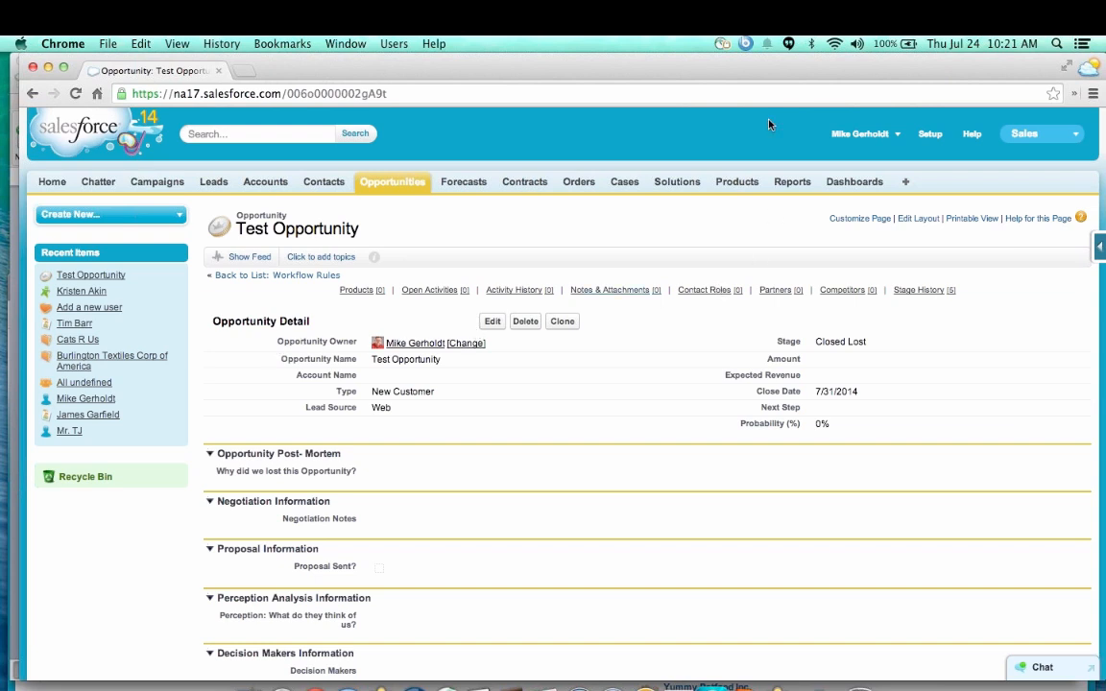
left_click_drag(769, 70, 752, 70)
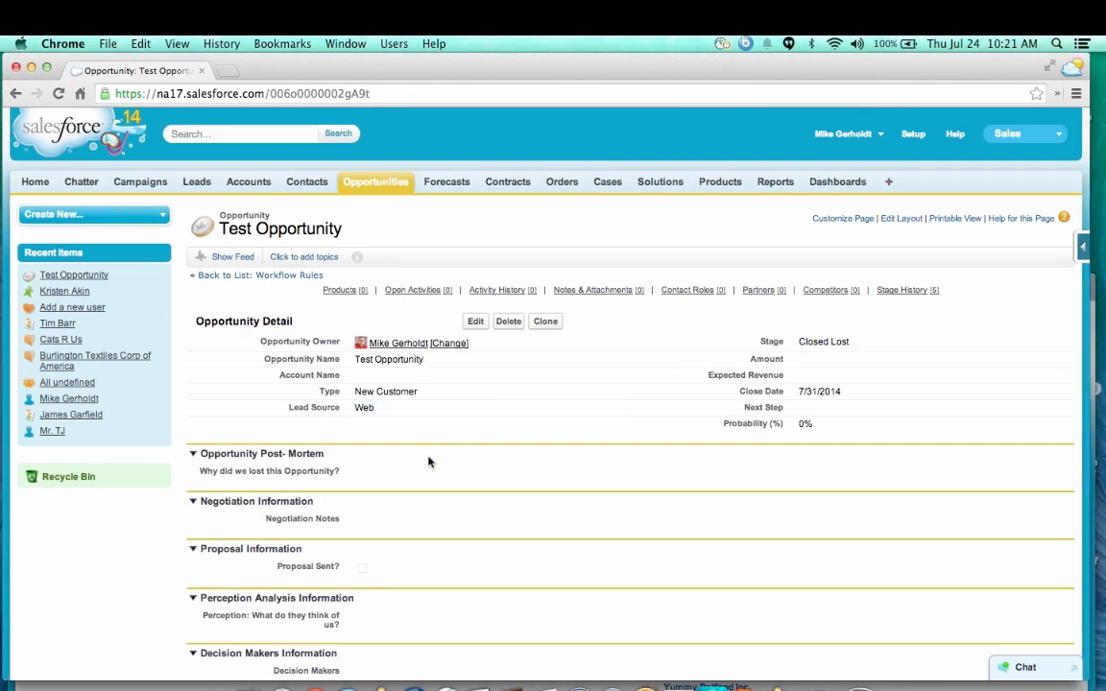
scroll(398, 512, "down", 4)
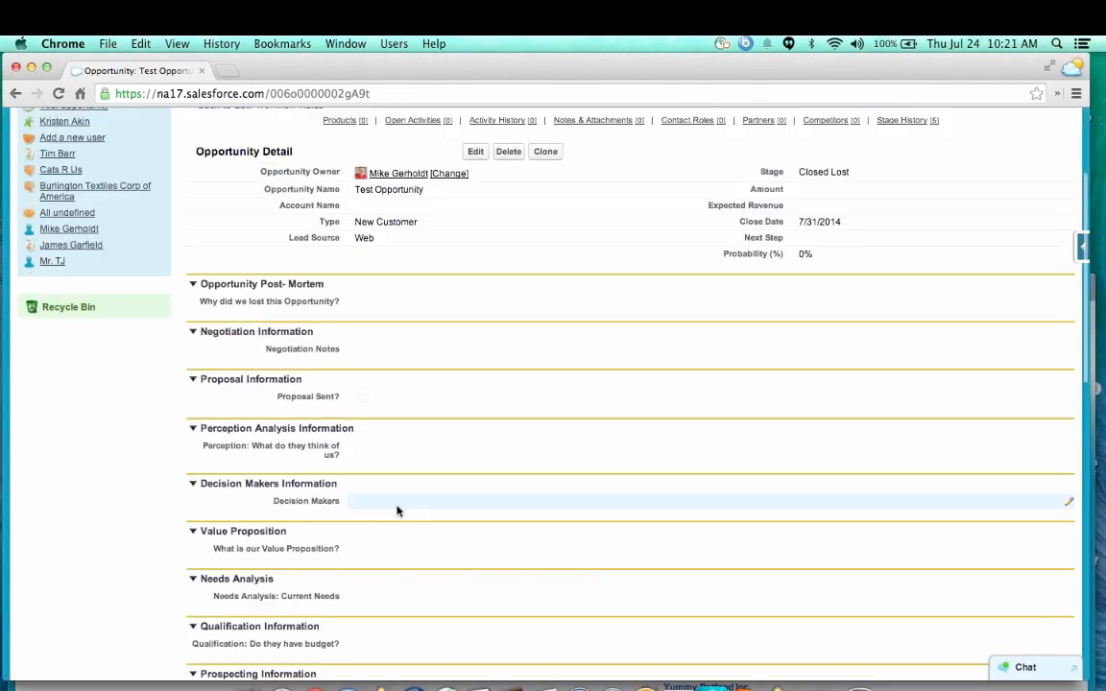
scroll(340, 648, "down", 1)
scroll(338, 656, "up", 2)
scroll(320, 440, "up", 3)
- Create and save a new opportunity named Test Opportunity 2 with stage Prospecting and close date 7/28/2014
left_click(396, 183)
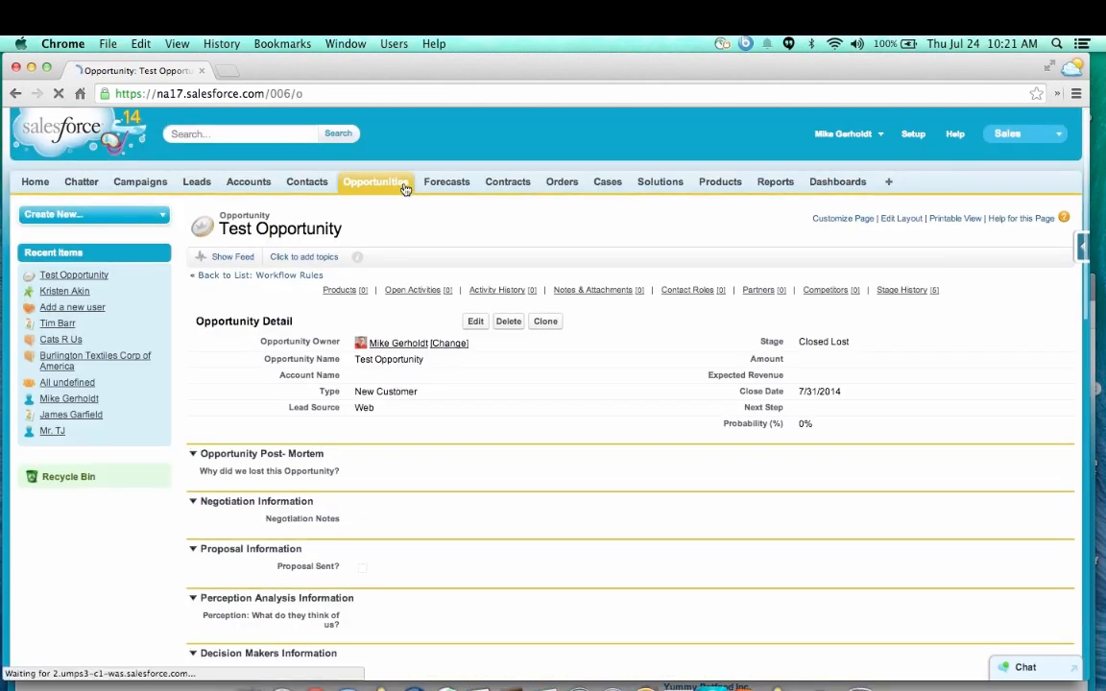
left_click(468, 299)
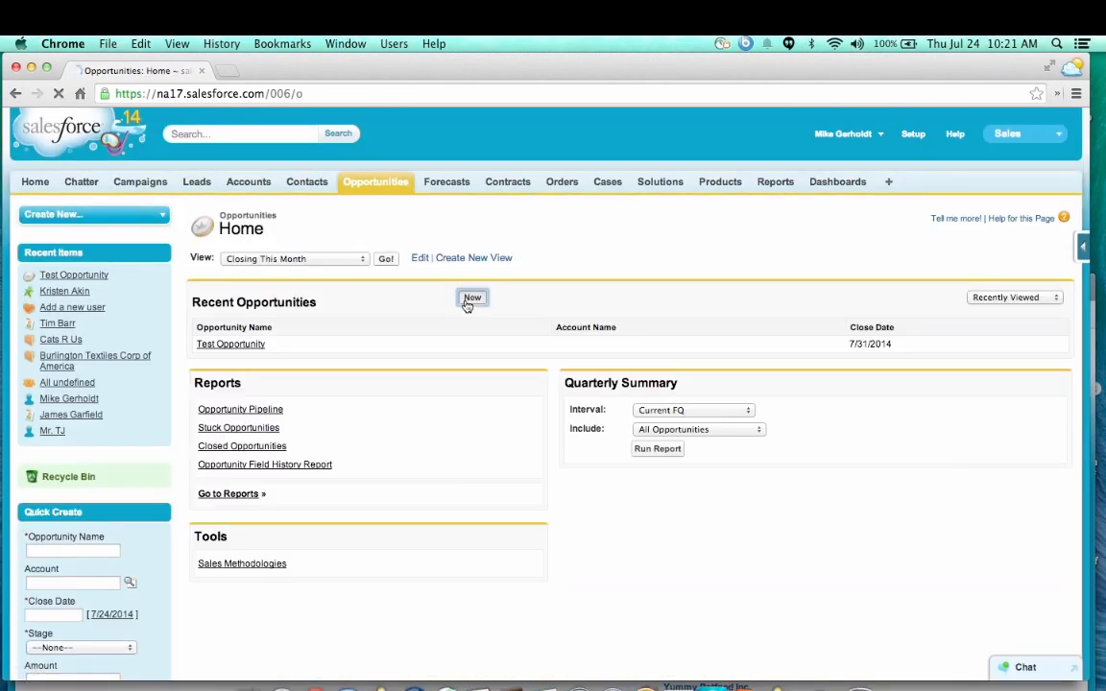
type("T")
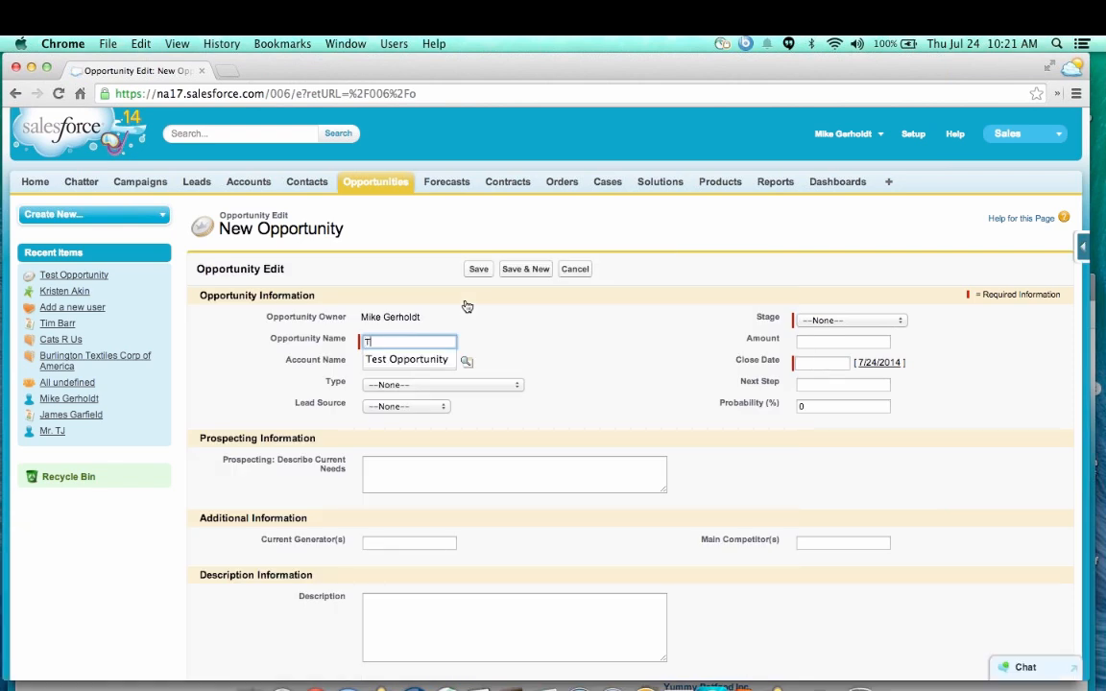
type("est Opportunity 2")
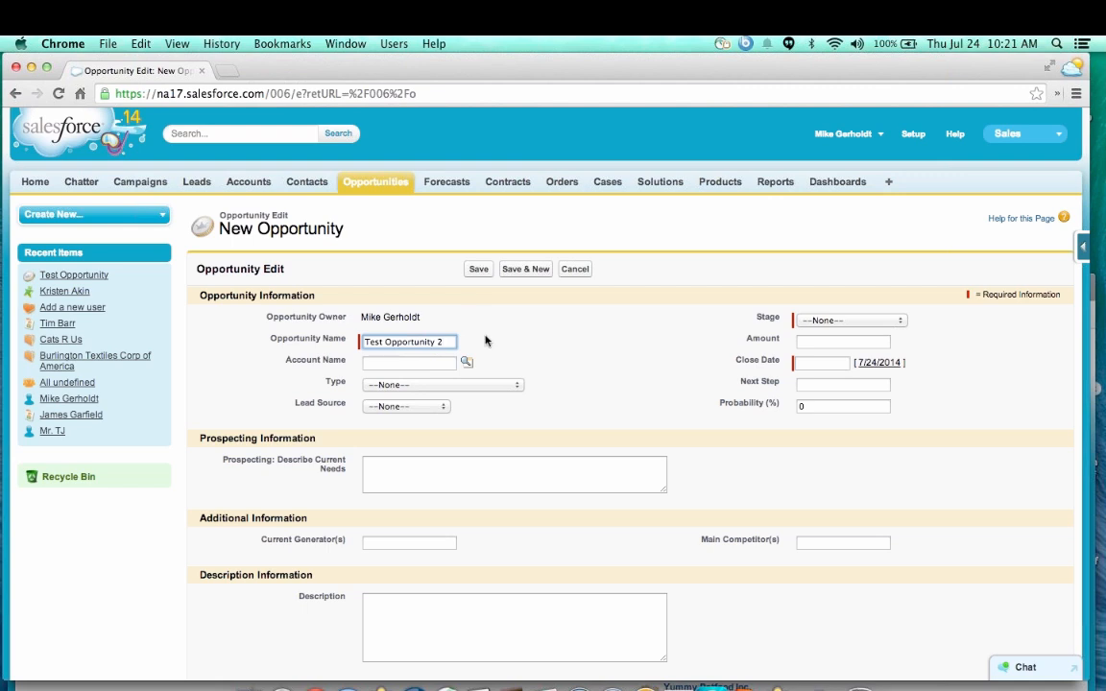
left_click(816, 321)
left_click(817, 334)
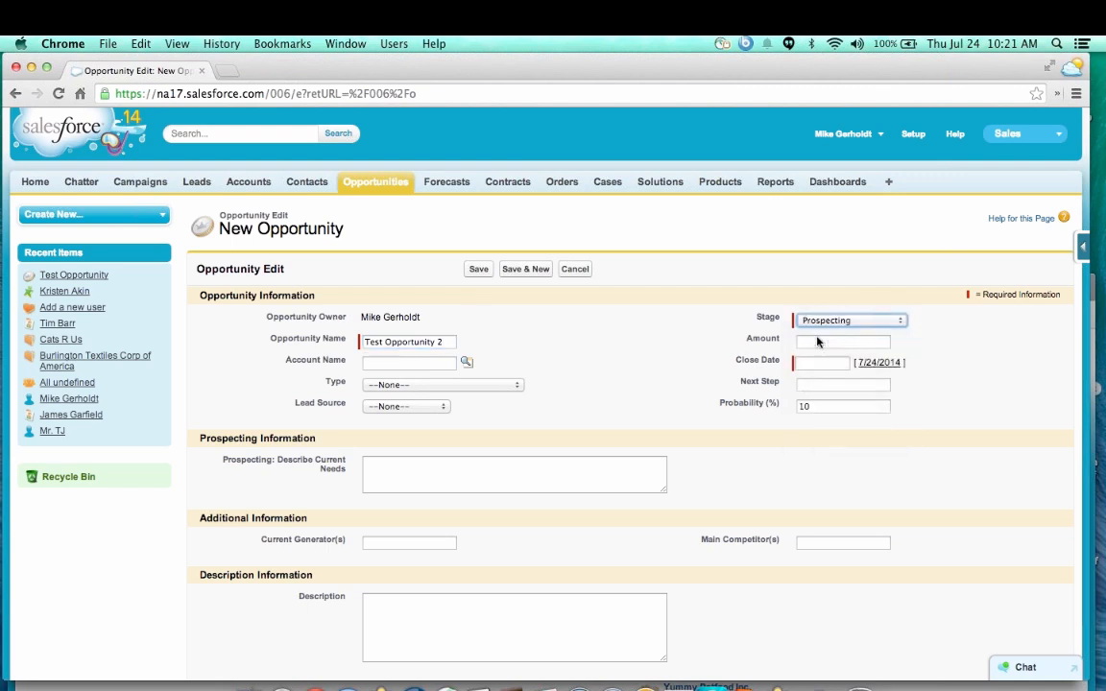
left_click(816, 362)
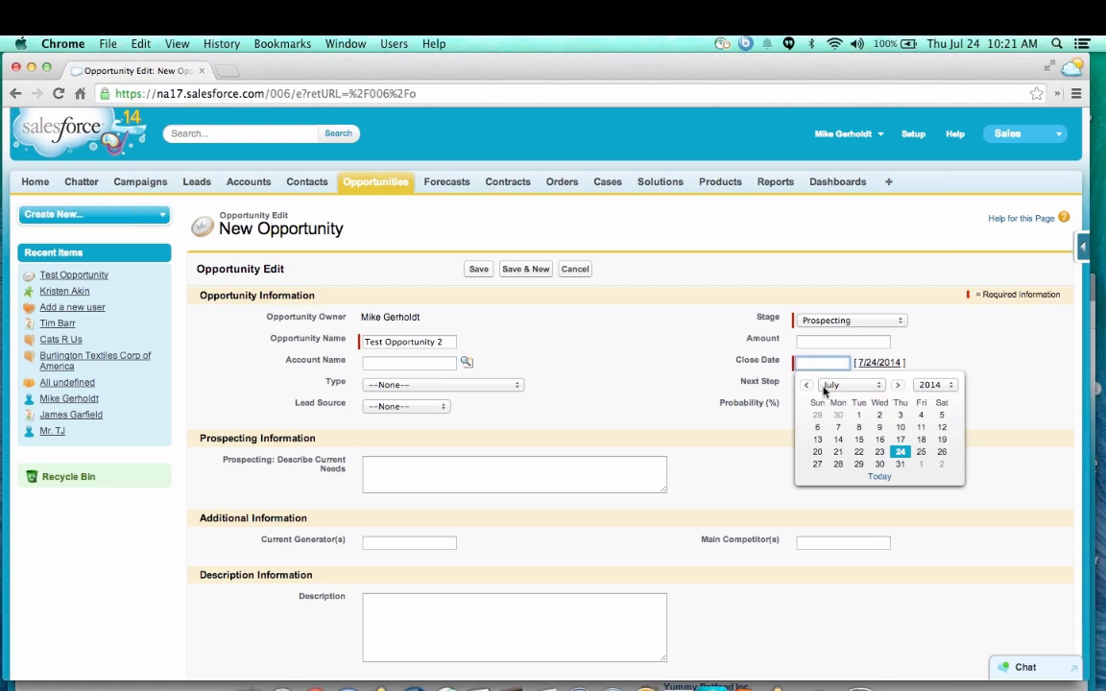
left_click(838, 465)
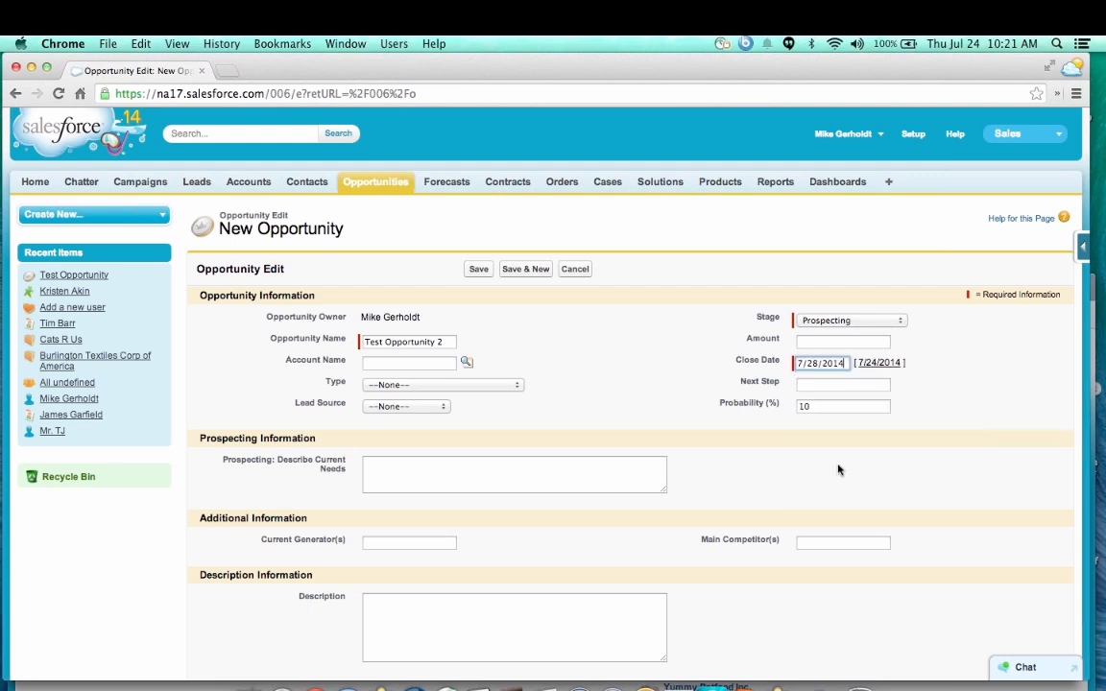
left_click(479, 271)
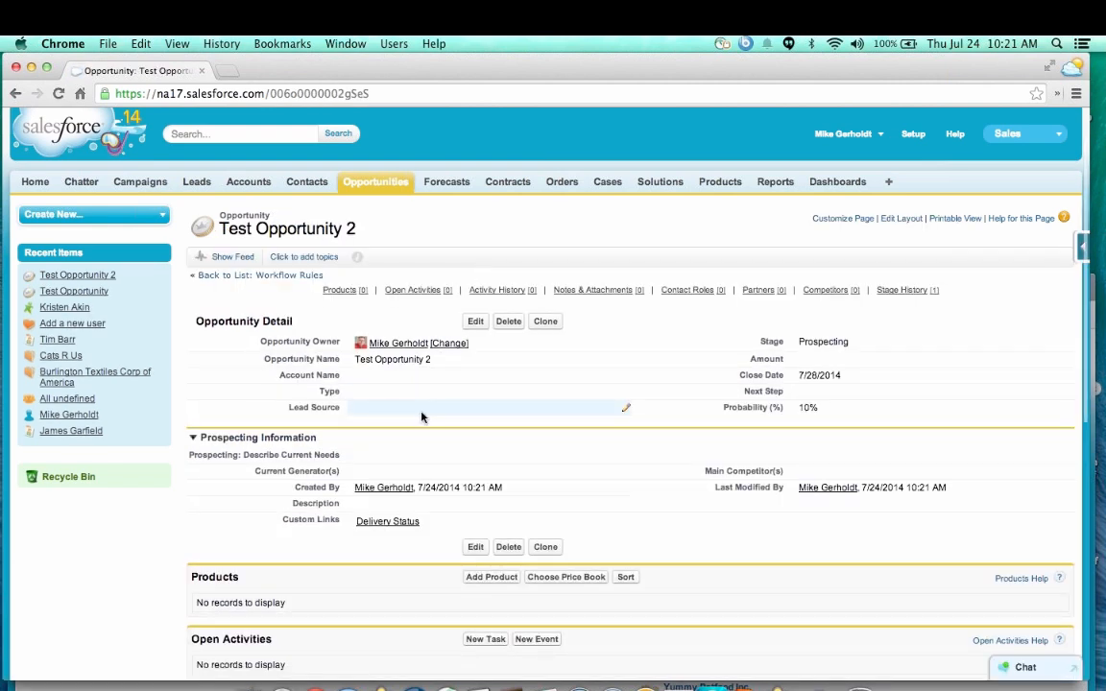
- Fill the opportunity's Prospecting: Describe Current Needs field with "Fill in some text here." and save the record
scroll(421, 417, "down", 1)
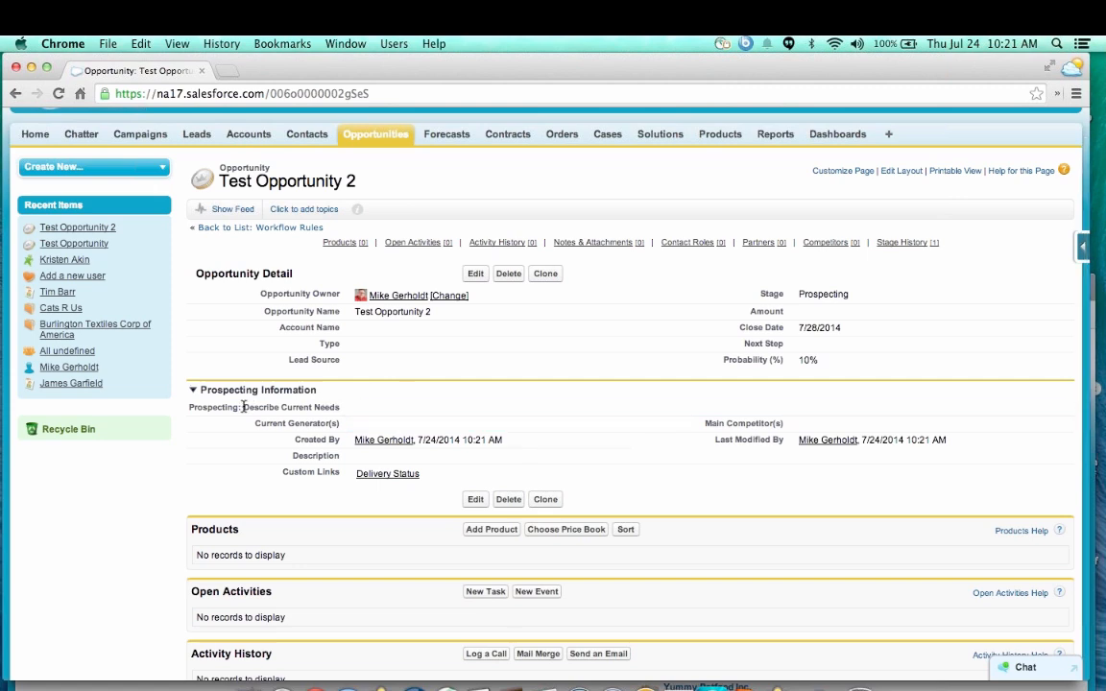
double_click(360, 409)
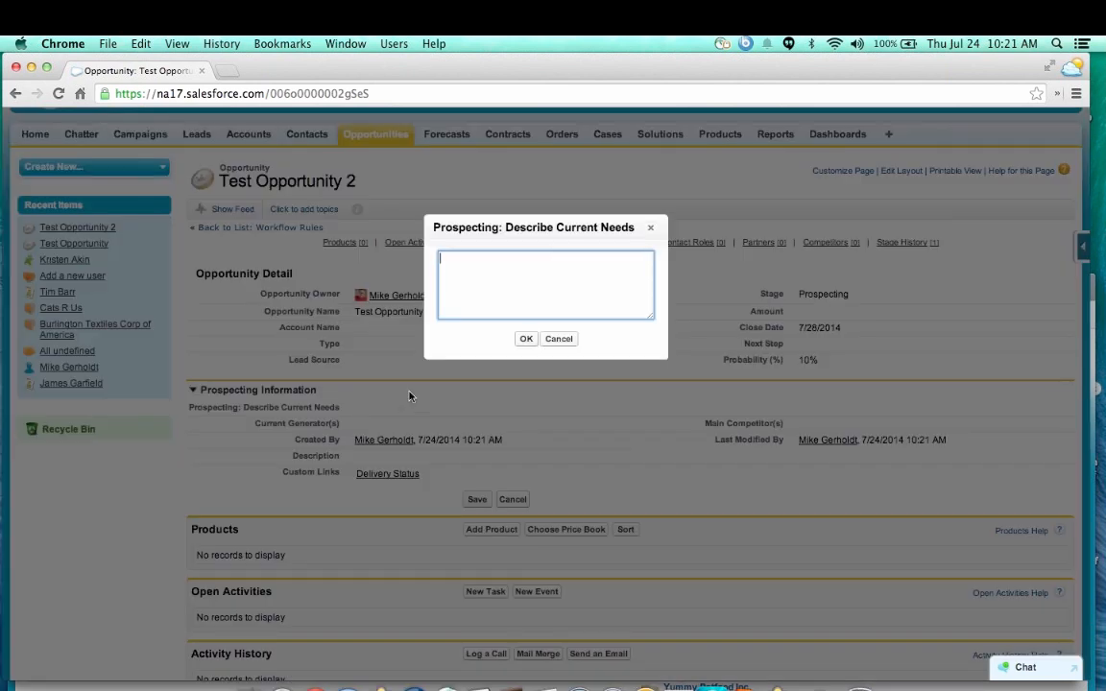
type("Fill in some text here.")
left_click(526, 340)
left_click(478, 275)
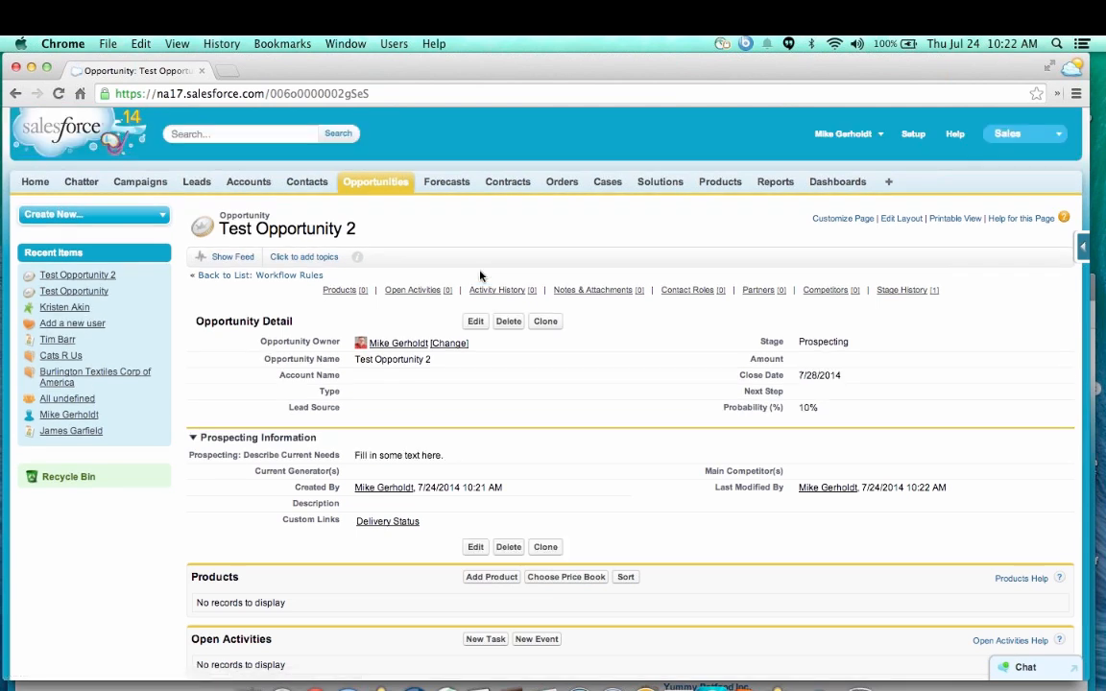
- Change the stage of Test Opportunity 2 to Qualification and save the record
double_click(816, 341)
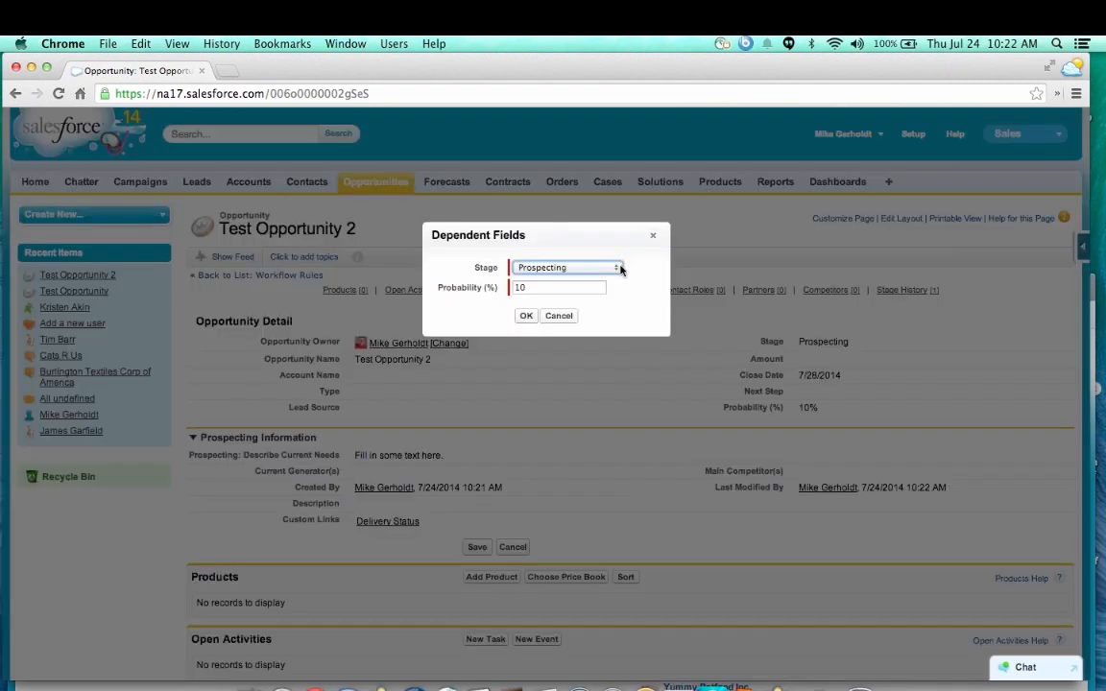
left_click(620, 269)
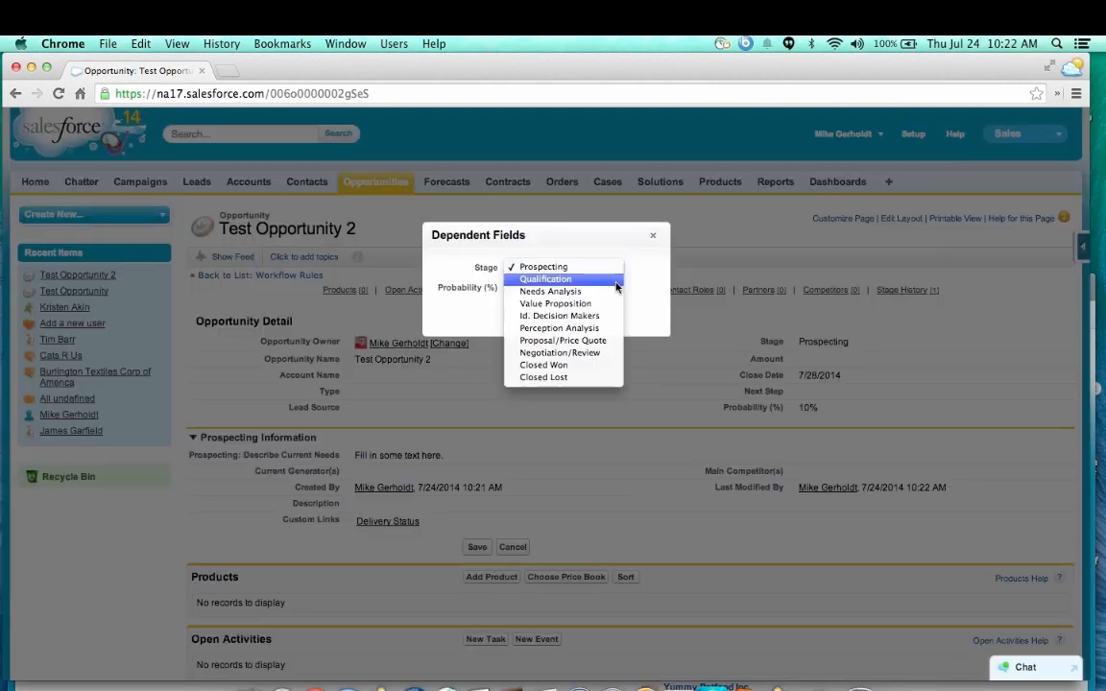
left_click(616, 280)
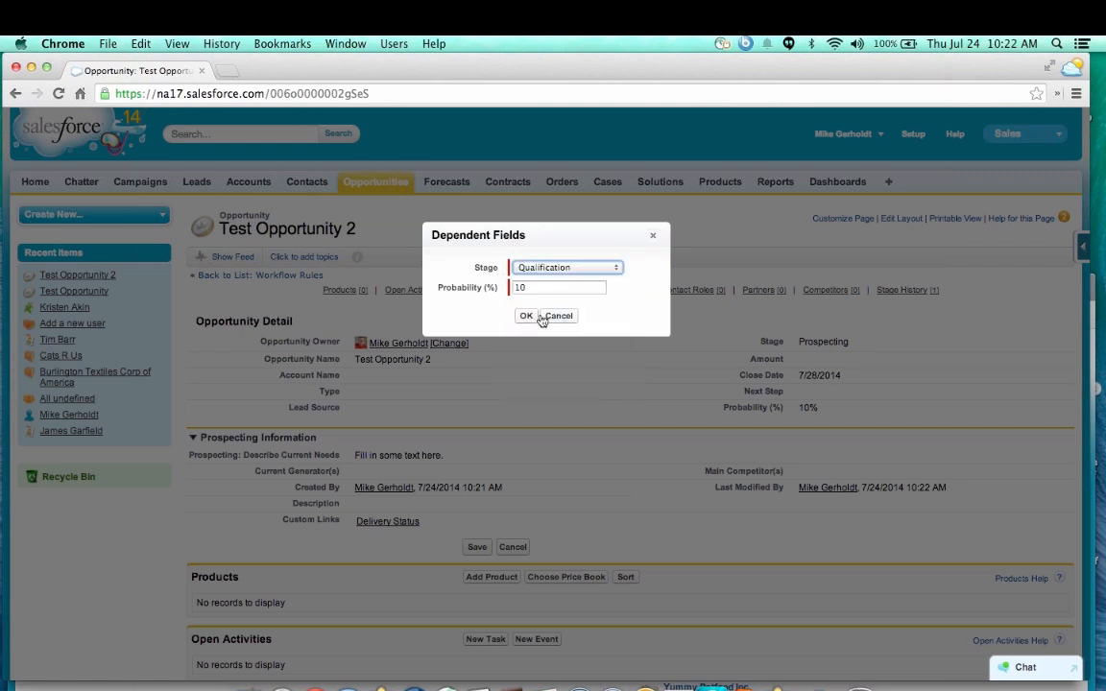
left_click(530, 315)
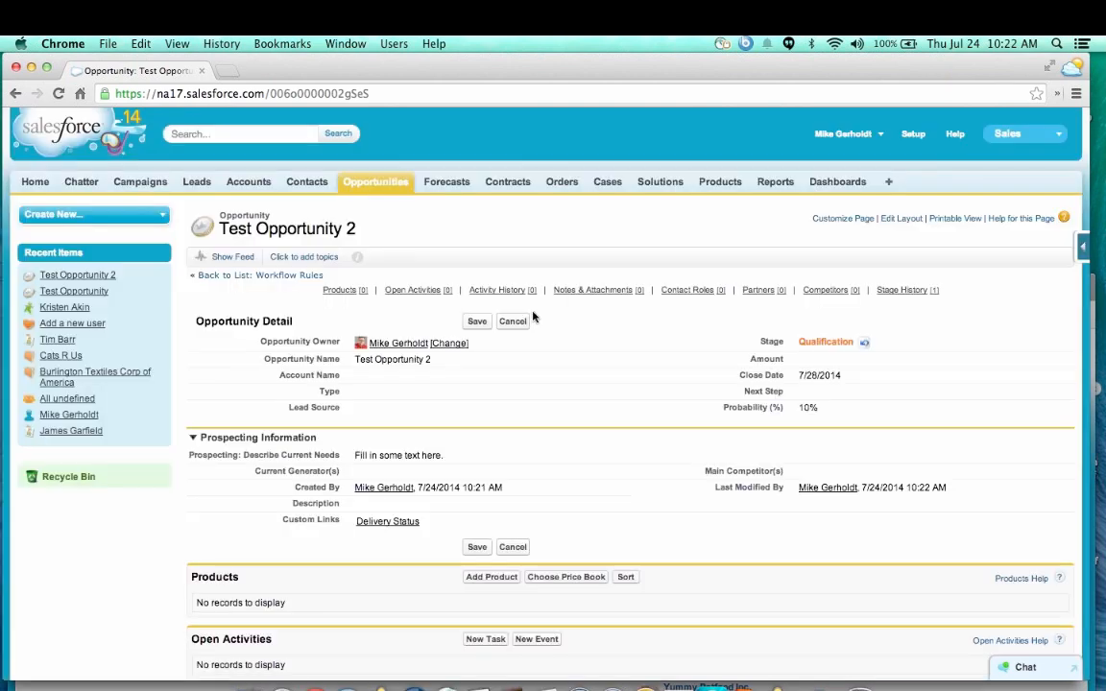
left_click(477, 321)
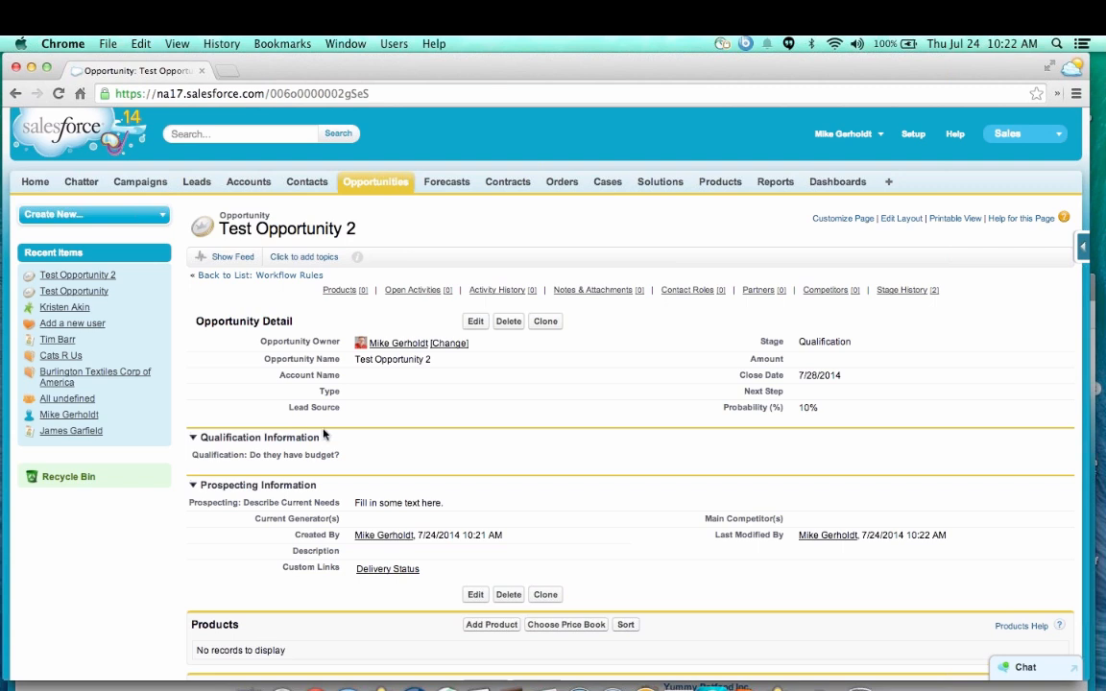
- Set the Qualification: Do they have budget? field to YES and save the opportunity
double_click(378, 457)
left_click(384, 459)
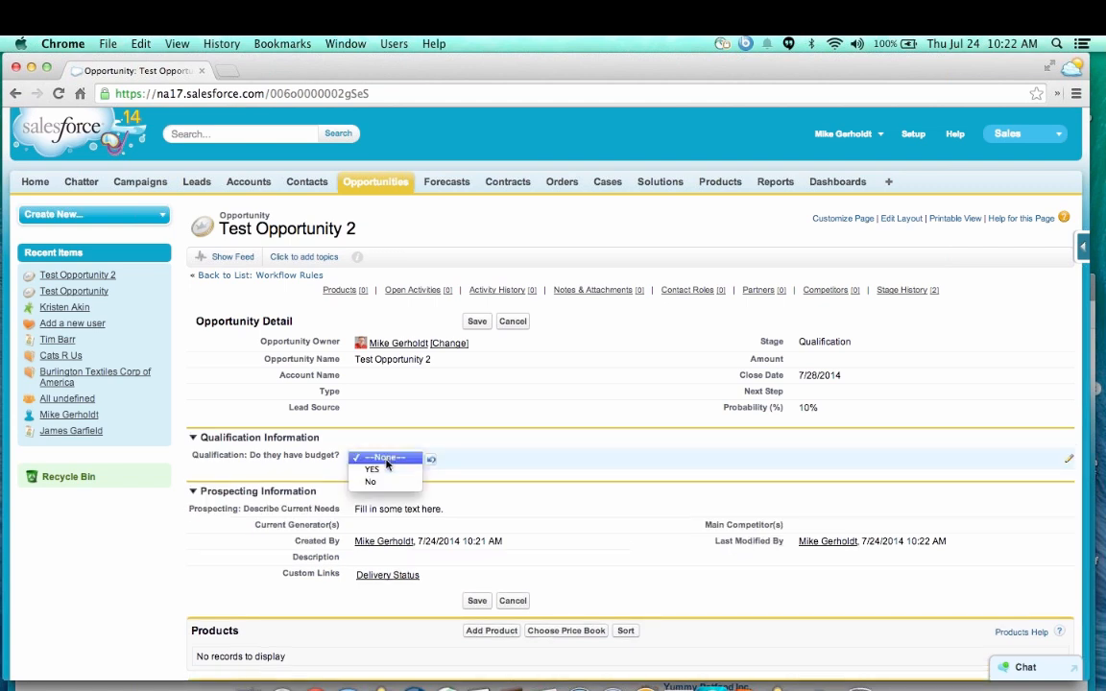
left_click(387, 471)
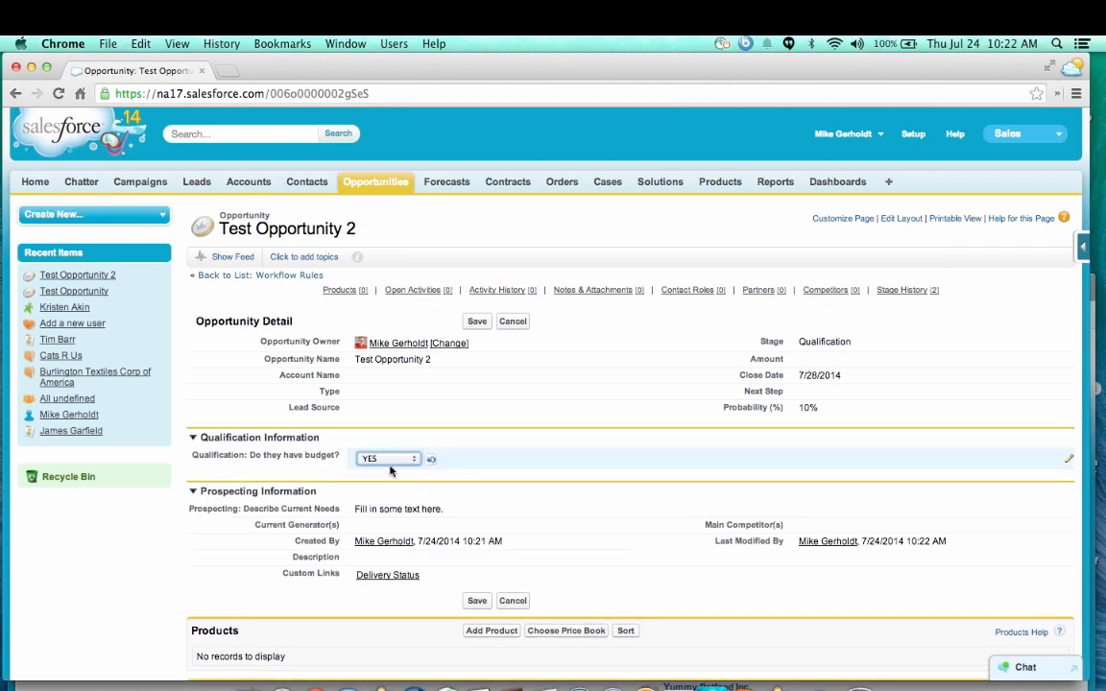
left_click(480, 322)
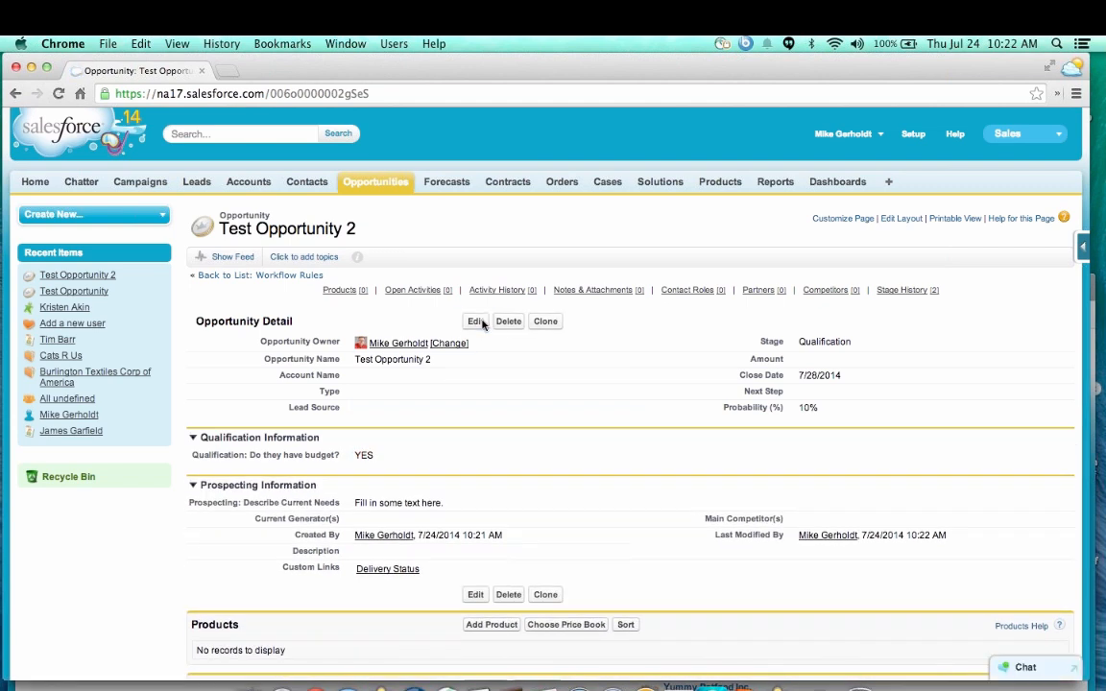
- Advance the stage of Test Opportunity 2 to Needs Analysis and save the record
double_click(809, 342)
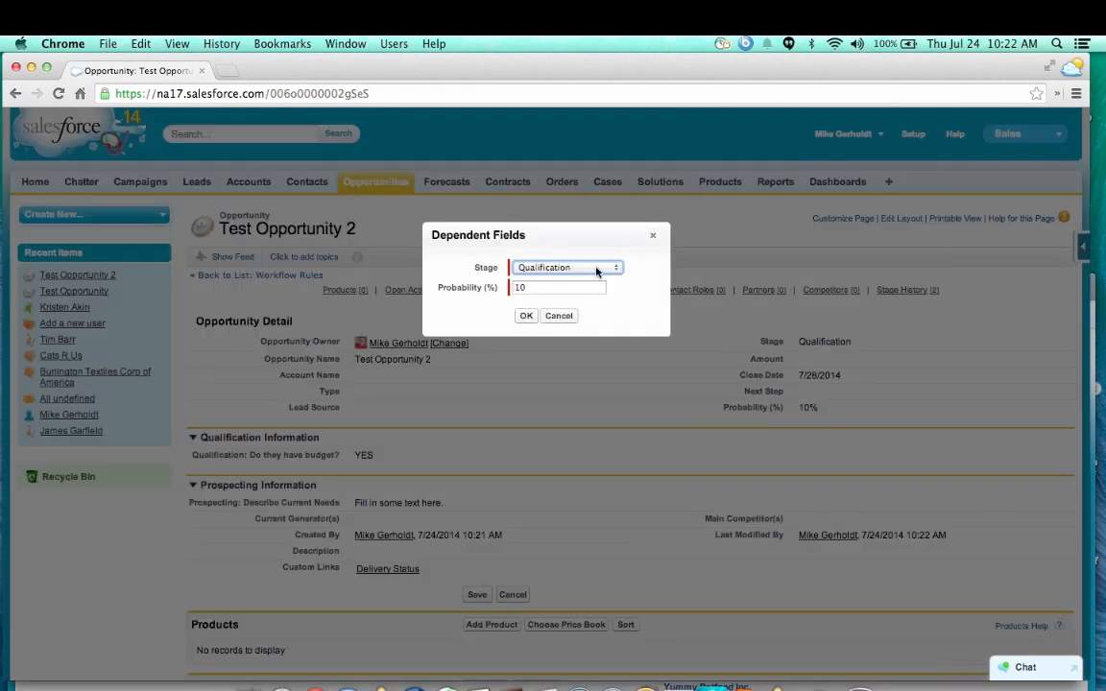
left_click(596, 271)
left_click(595, 284)
left_click(526, 316)
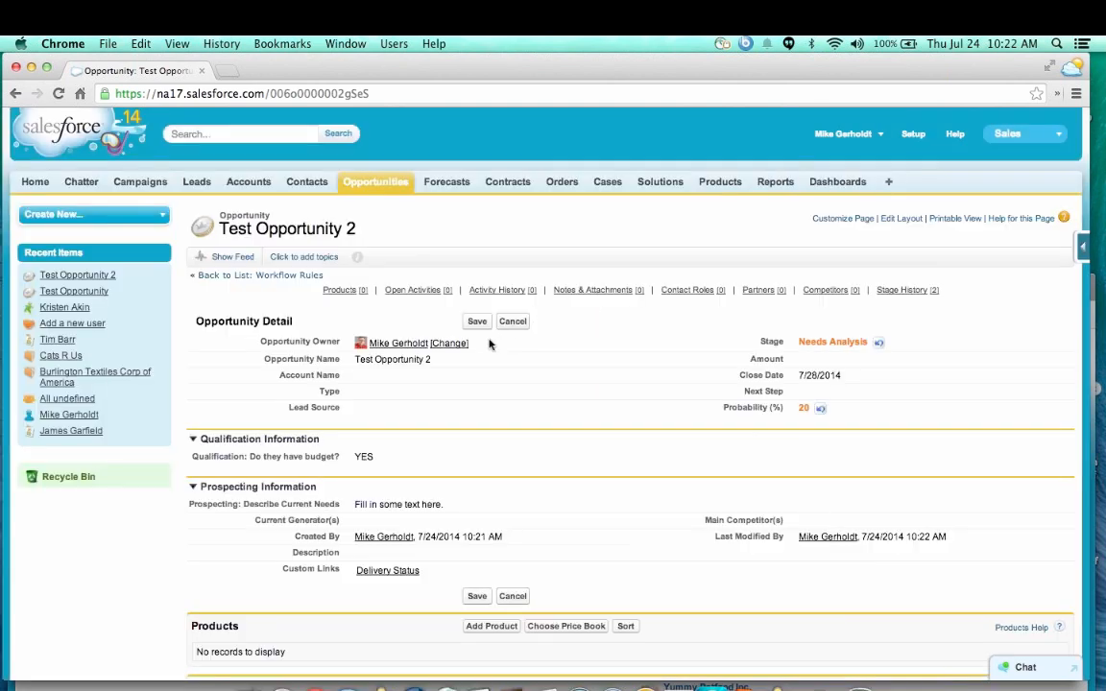
left_click(476, 323)
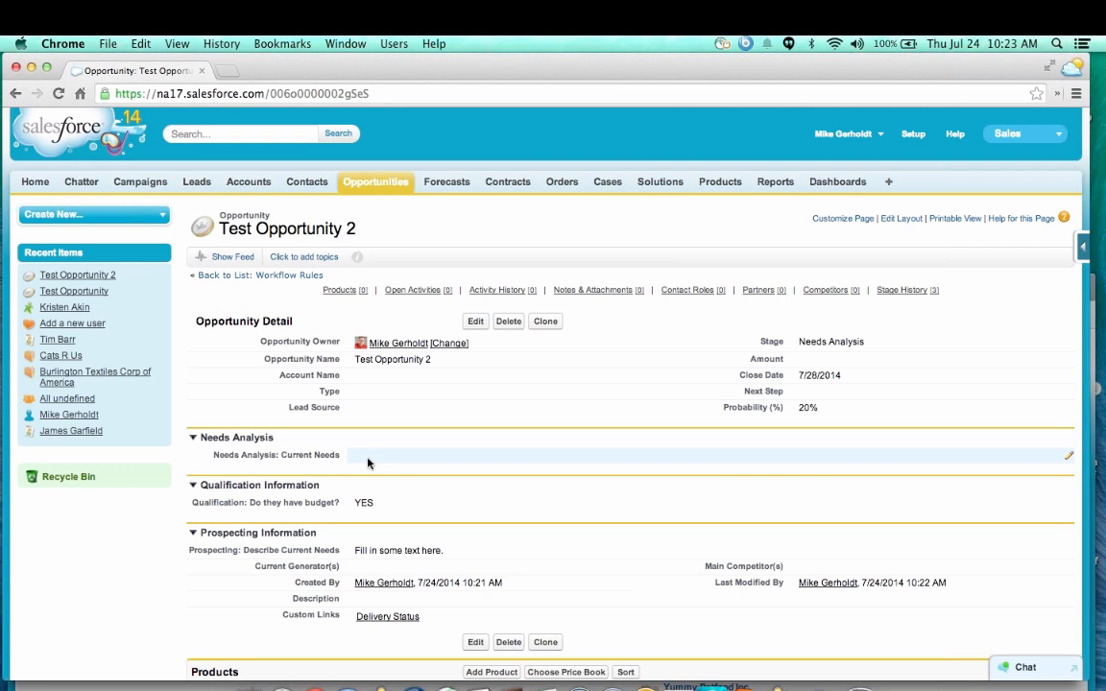
- Switch to the Top 5 Hacks Webinar v6.pptx presentation in PowerPoint
double_click(327, 501)
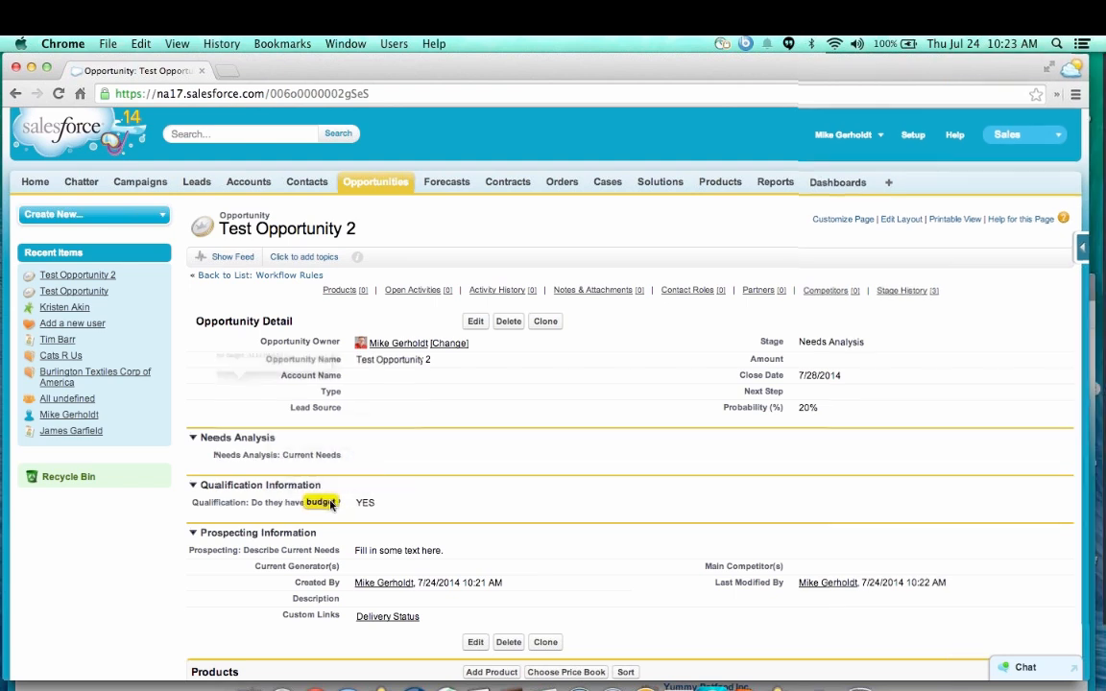
key("ctrl+Up")
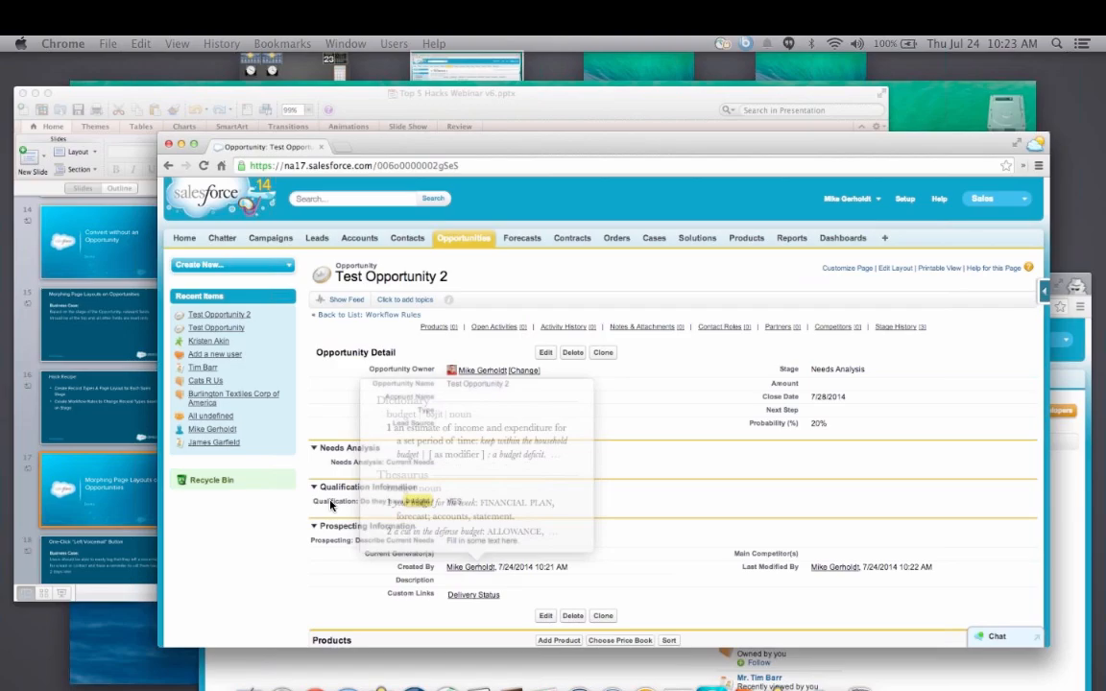
left_click(144, 423)
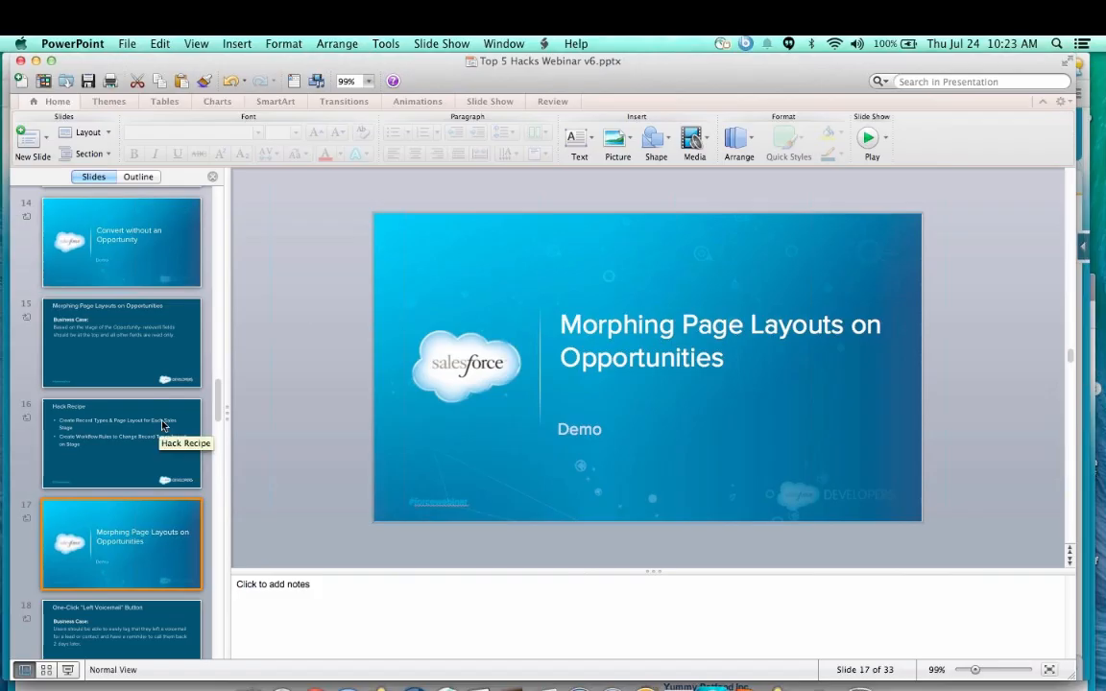
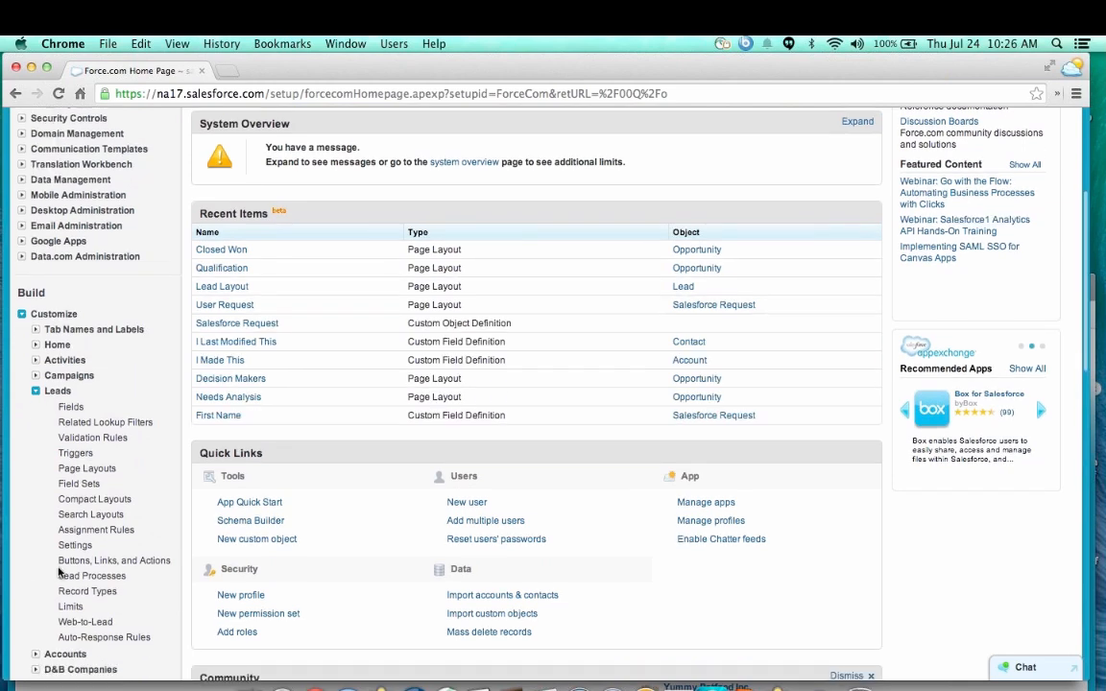
- Open the Lead object's Left Voicemail custom button for editing and examine its display type, behavior and URL formula
left_click(82, 560)
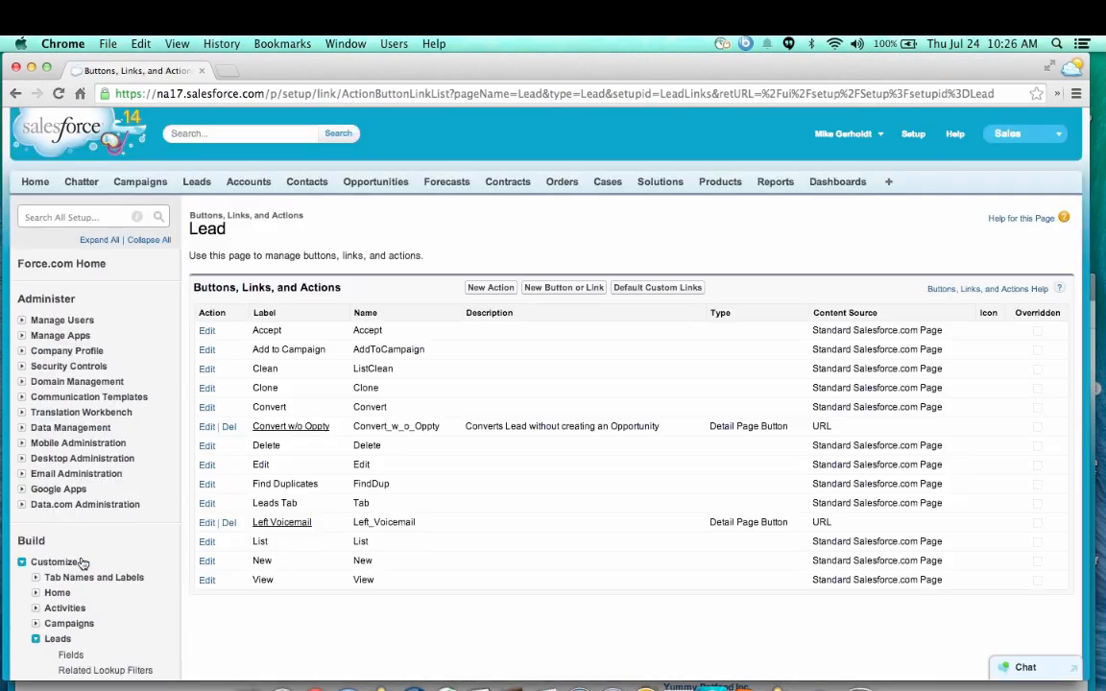
left_click(284, 524)
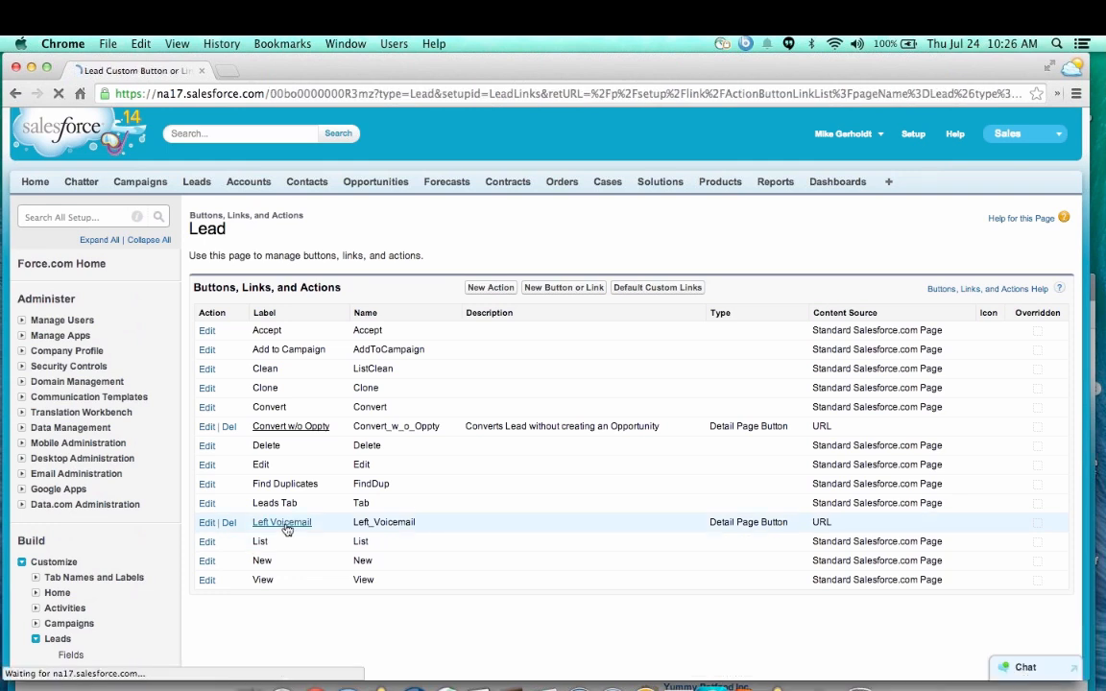
left_click(478, 279)
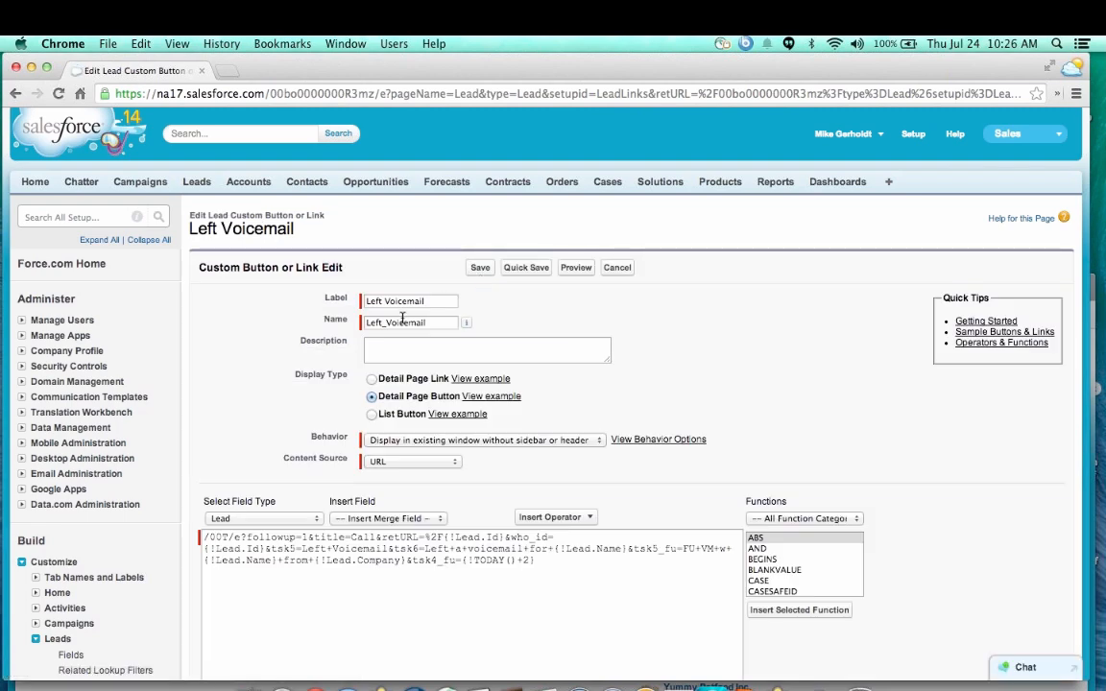
scroll(402, 318, "down", 3)
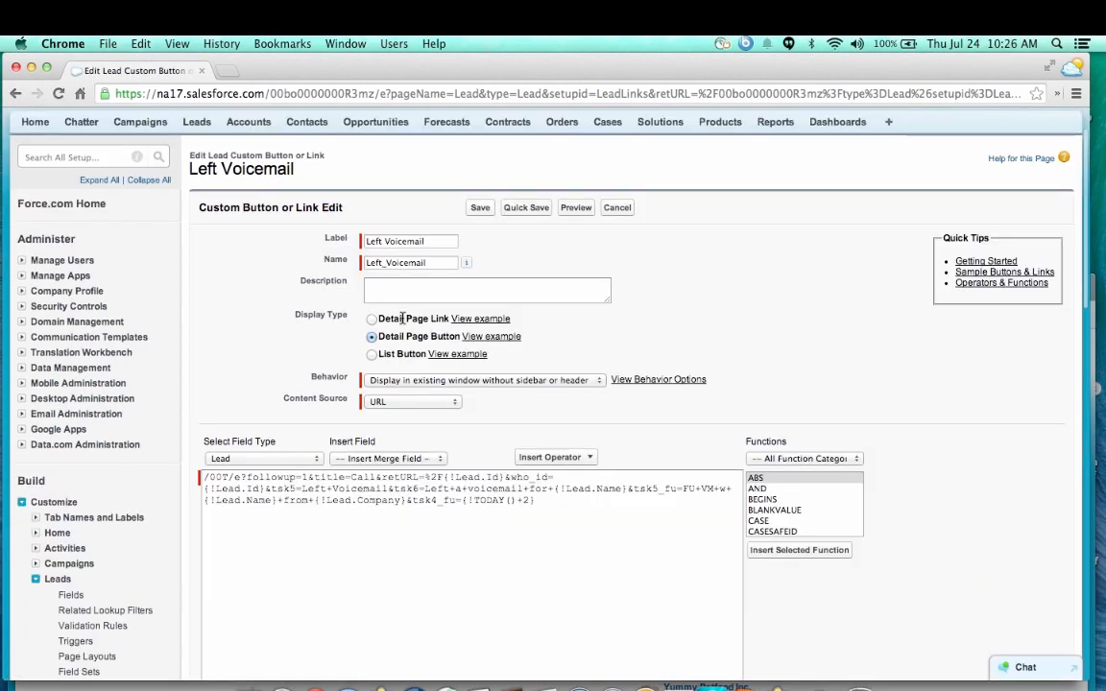
scroll(403, 317, "down", 1)
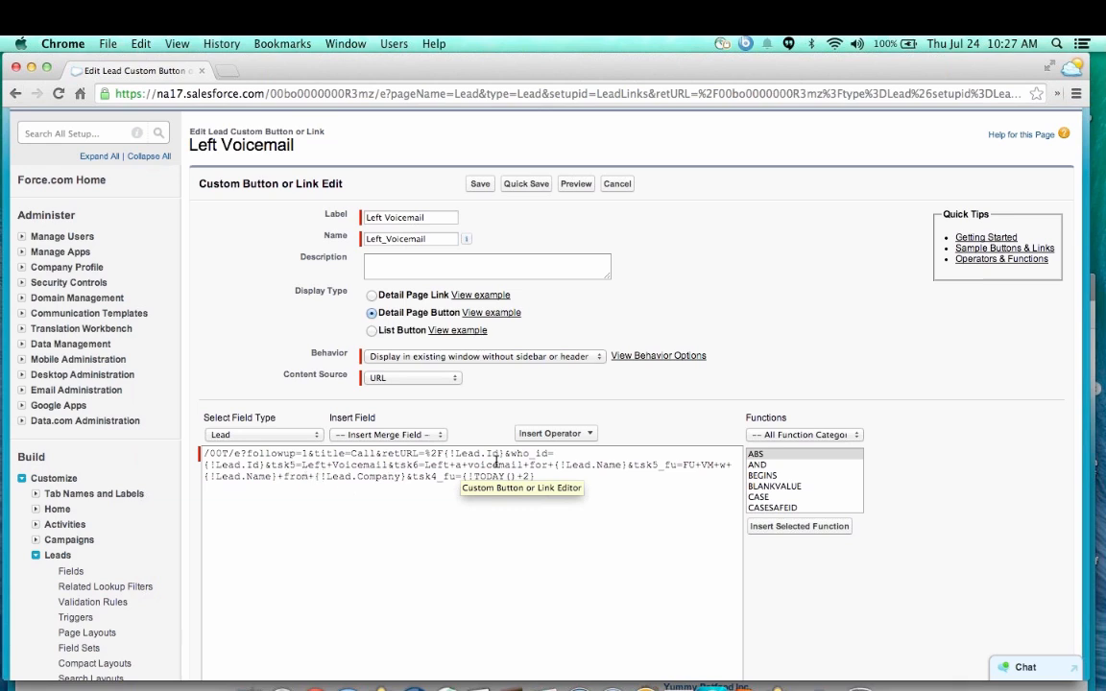
- Examine the Lead.Id references and the tsk5 and tsk6 values in the Left Voicemail button's URL formula
left_click(457, 453)
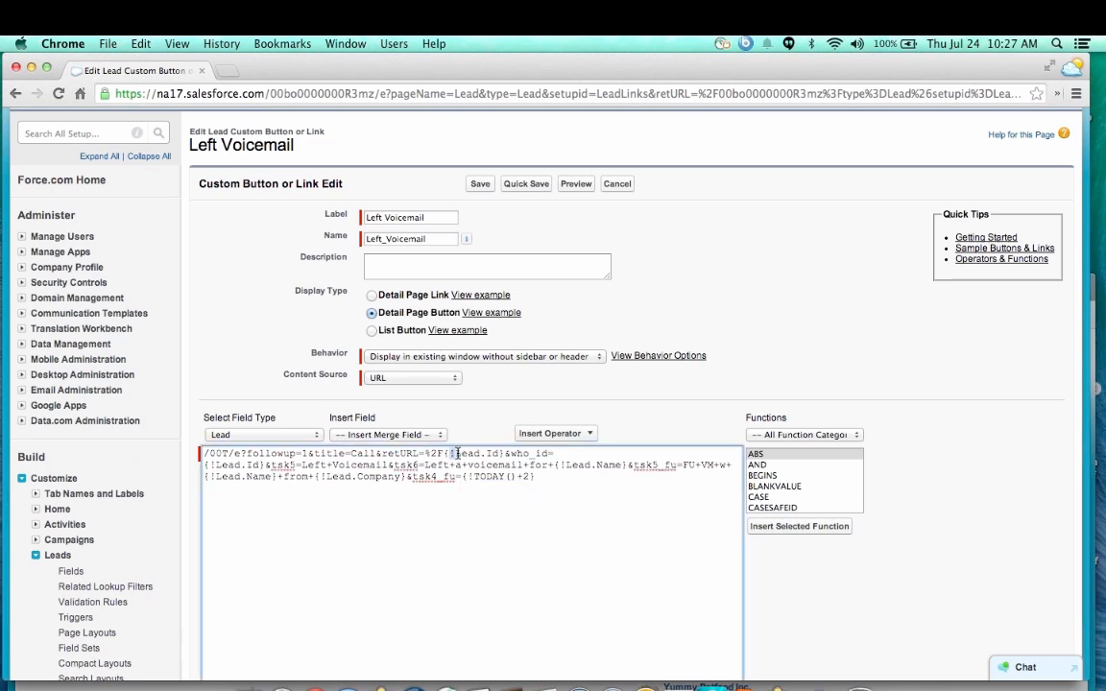
left_click_drag(455, 453, 500, 455)
left_click_drag(212, 464, 257, 467)
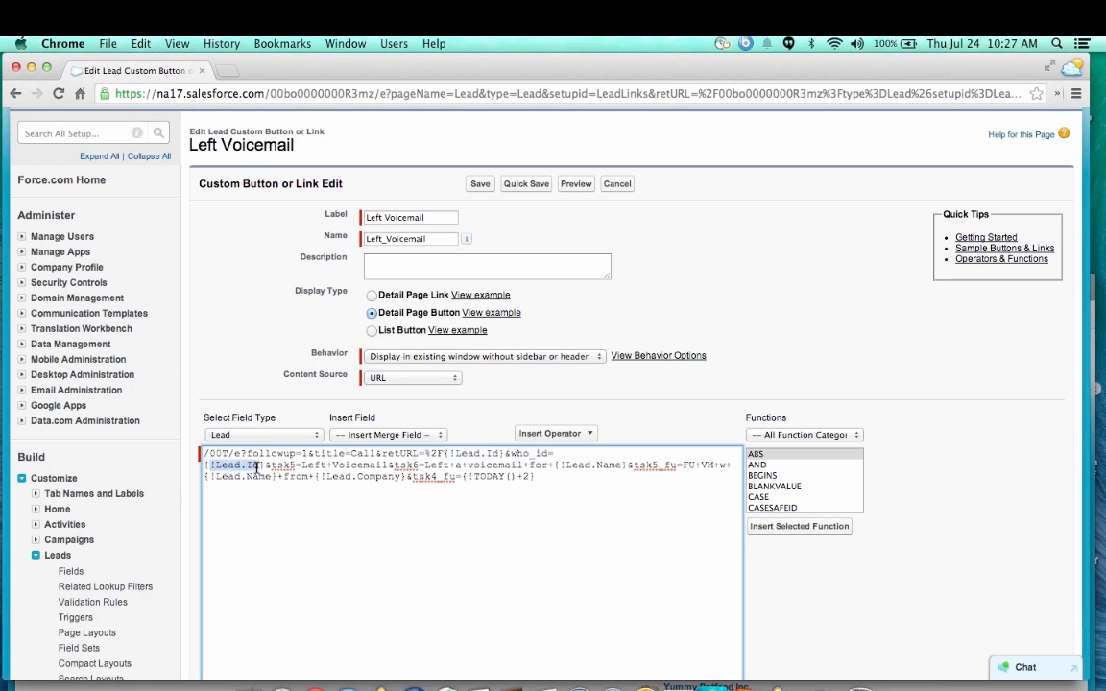
left_click(303, 465)
left_click_drag(303, 464, 385, 465)
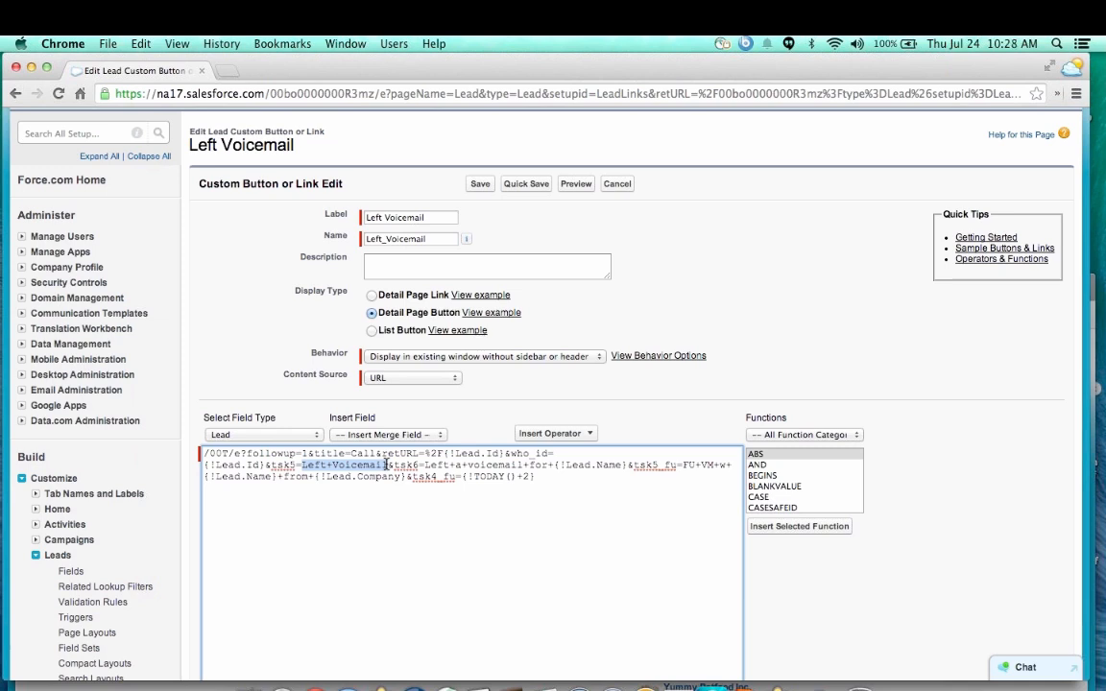
left_click_drag(396, 465, 419, 465)
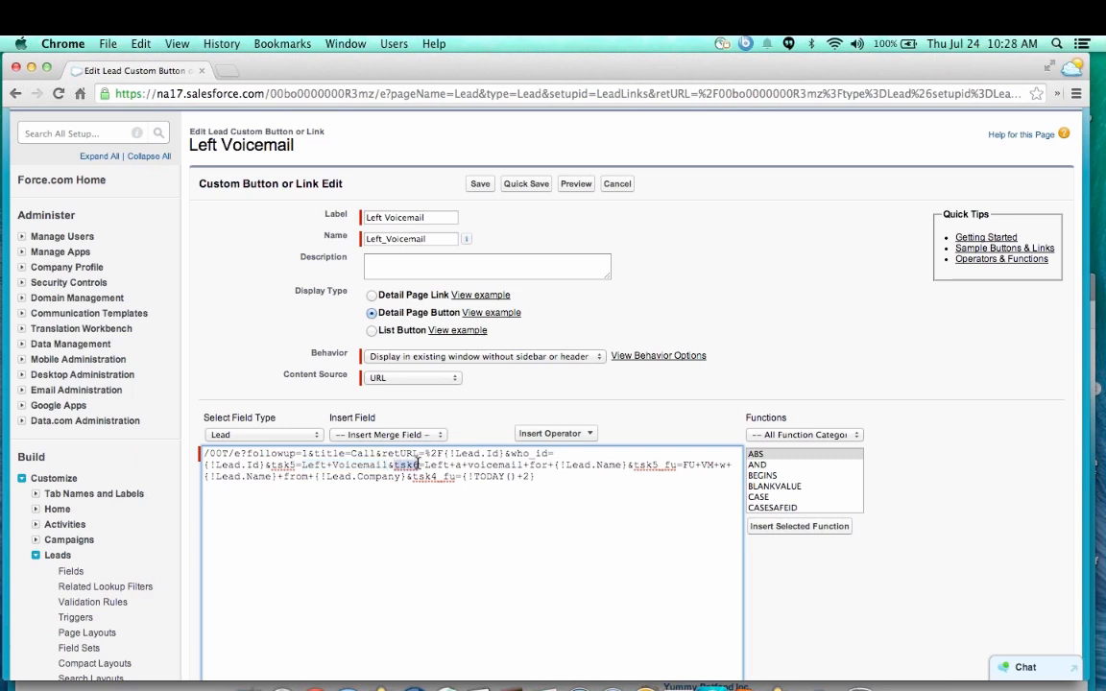
left_click(425, 465)
left_click_drag(426, 464, 555, 463)
- Examine the tsk5_fu follow-up subject in the URL formula, including its Lead.Name and Lead.Company merge fields
left_click(627, 465)
key("Left")
key("Left")
key("Left")
key("Left")
key("Left")
key("Left")
key("Left")
key("Left")
key("Left")
left_click(683, 465)
left_click_drag(685, 468, 695, 469)
left_click(726, 465)
left_click_drag(276, 477, 203, 479)
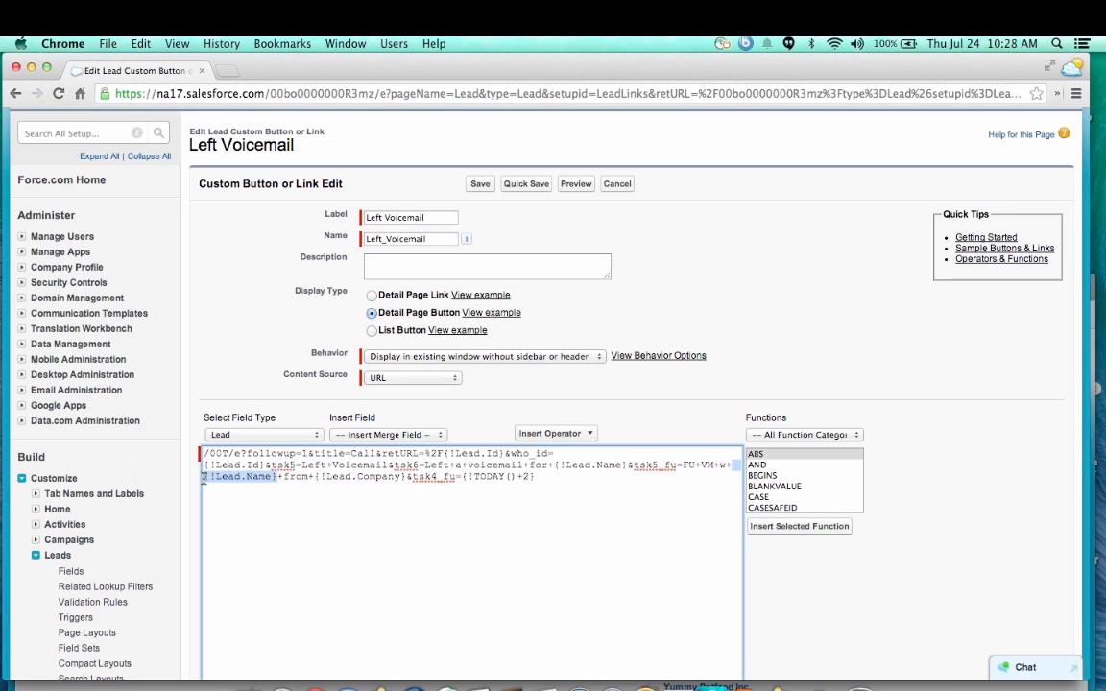
left_click(284, 479)
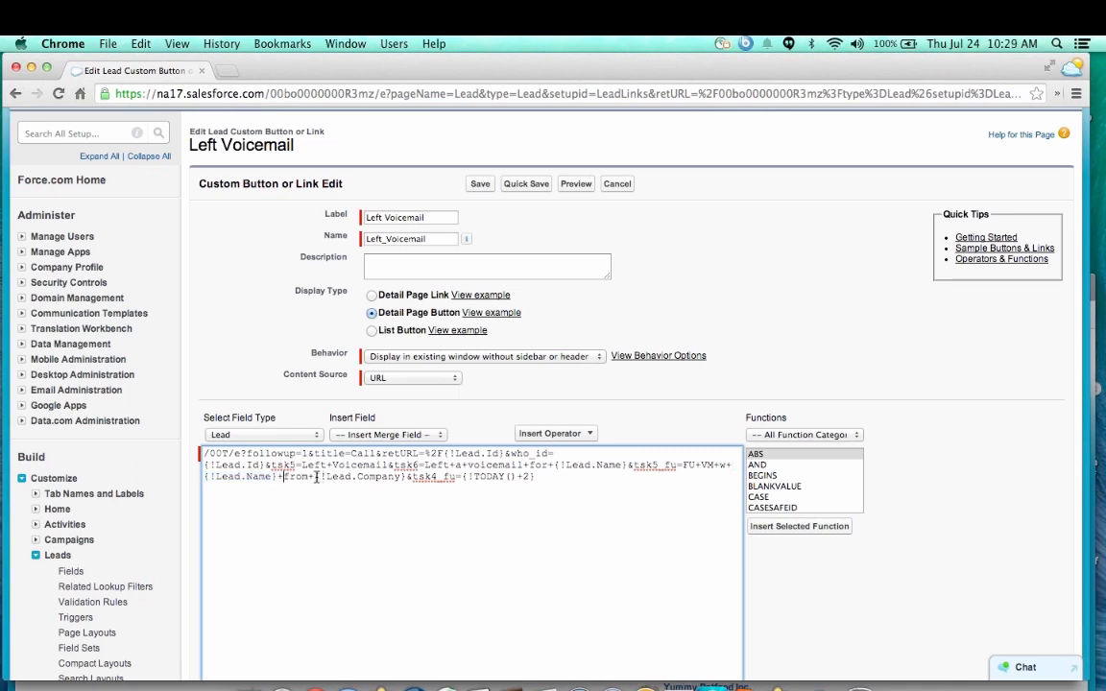
left_click_drag(316, 477, 405, 477)
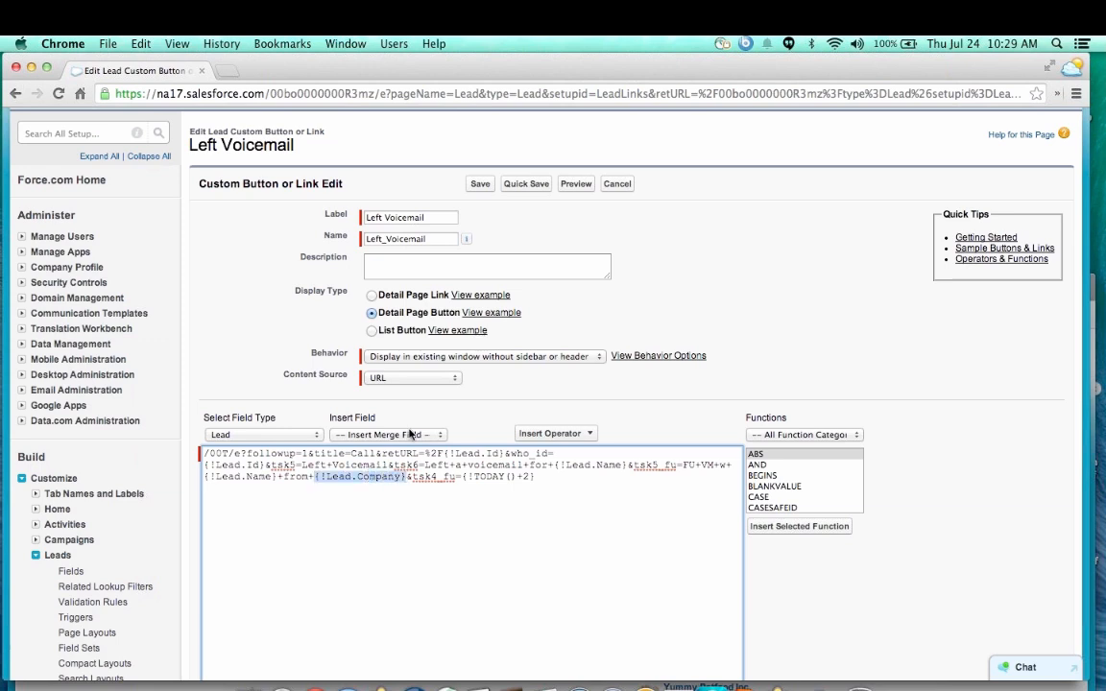
- Look through the Lead merge fields available for insertion into the formula without inserting one
left_click(409, 434)
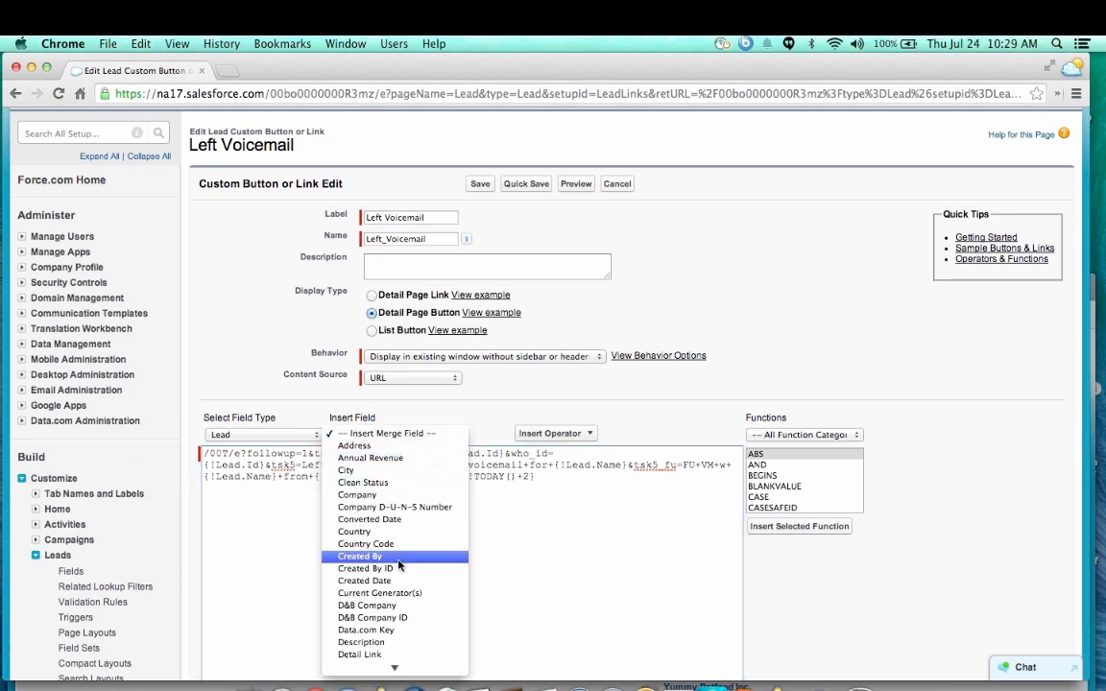
scroll(397, 556, "down", 3)
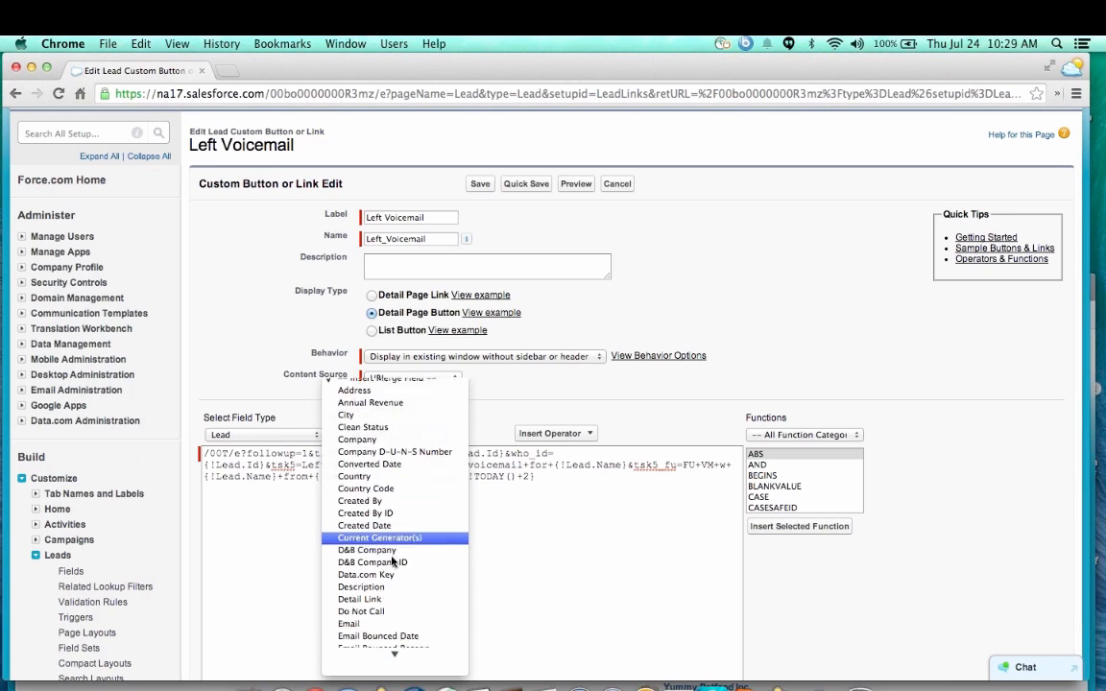
scroll(393, 562, "down", 5)
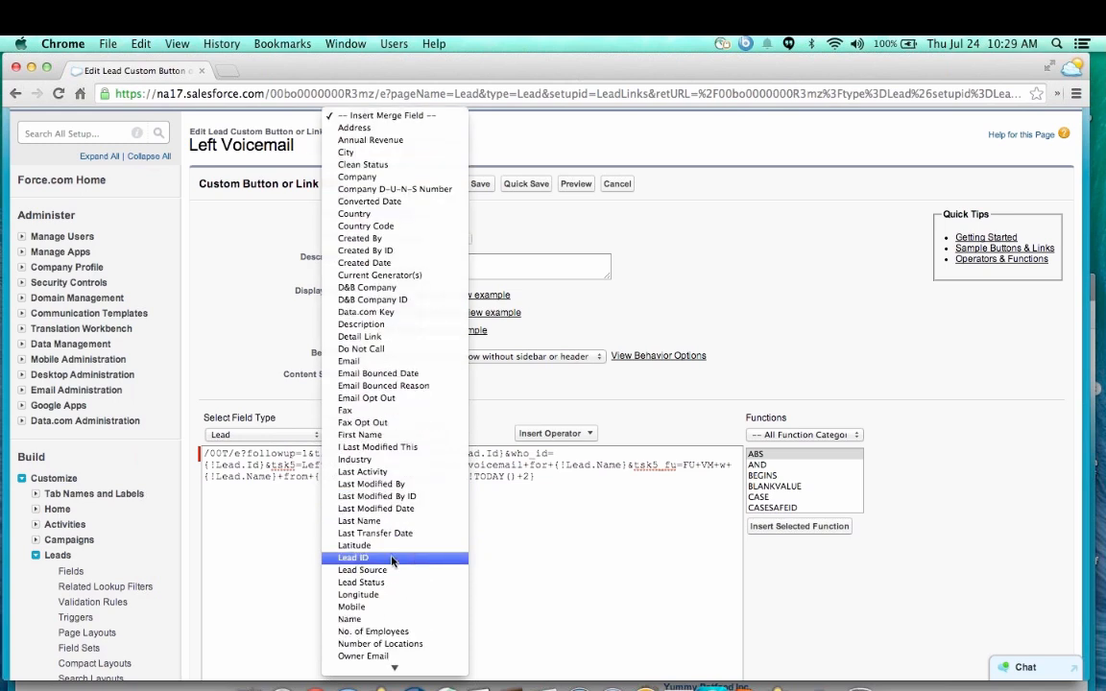
left_click(532, 589)
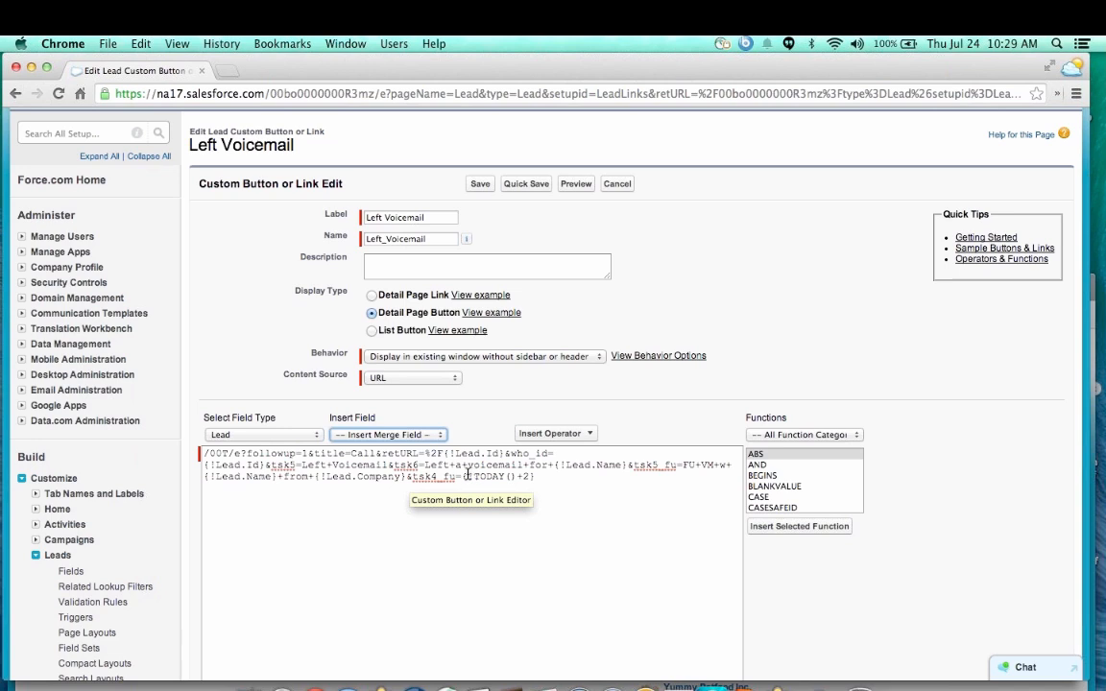
- Try a follow-up due date of TODAY()+5 for tsk4_fu in the URL formula
left_click_drag(467, 476, 520, 475)
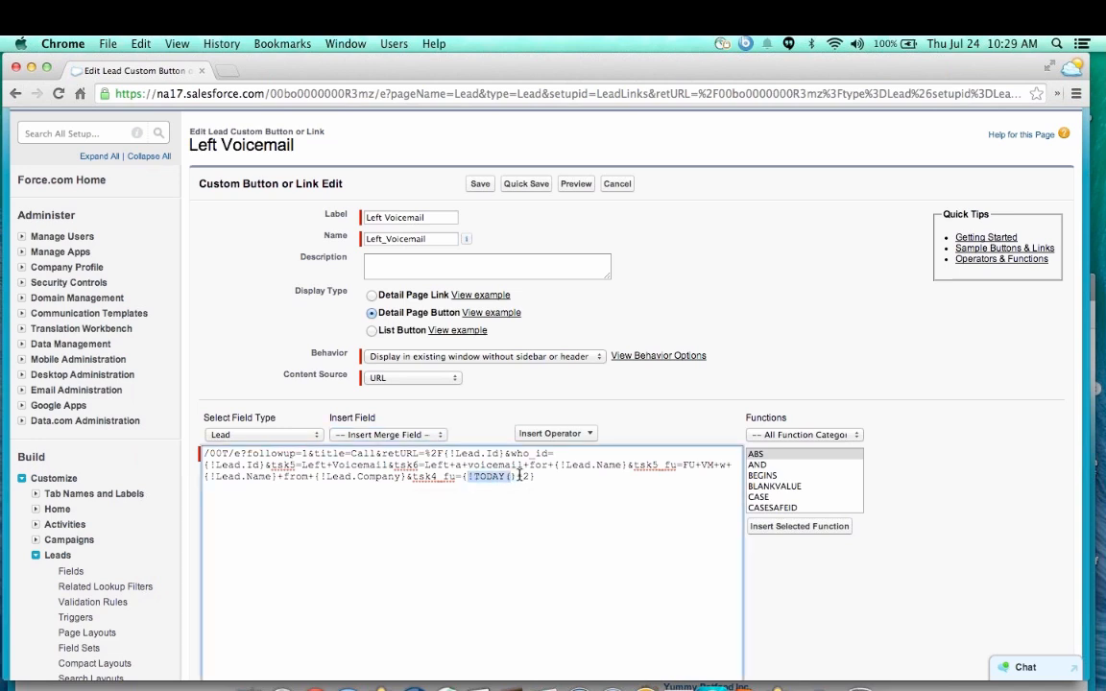
left_click(519, 475)
key("BackSpace")
type("5")
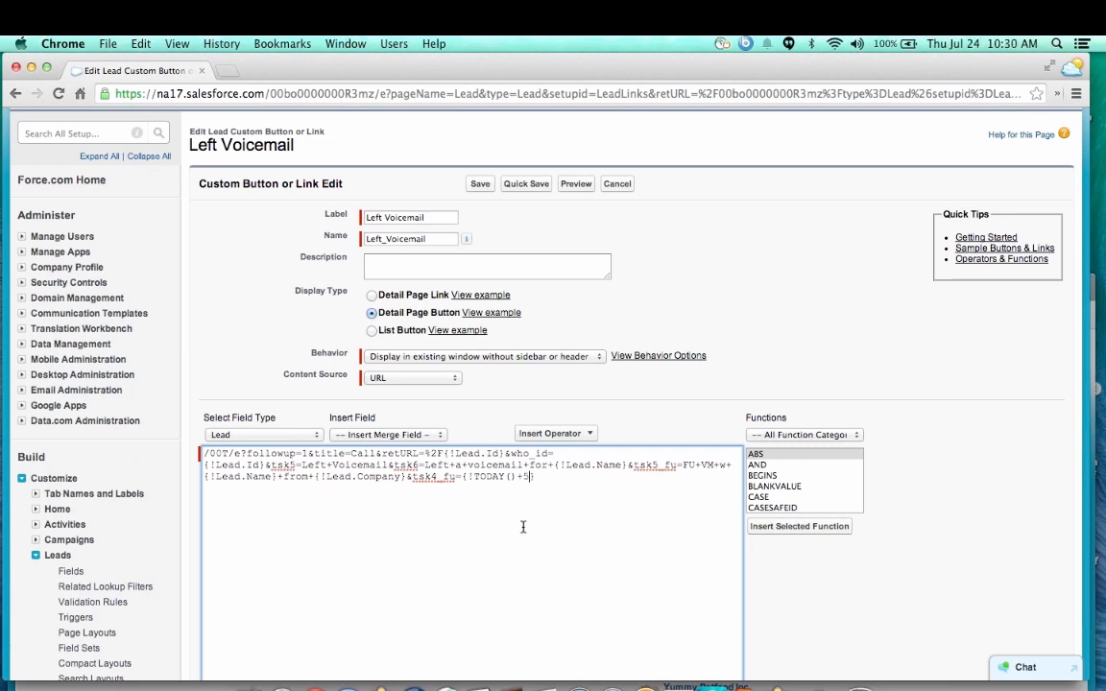
- Set the tsk4_fu due date back to TODAY()+2 and save the Left Voicemail button
key("BackSpace")
type("2")
left_click(480, 185)
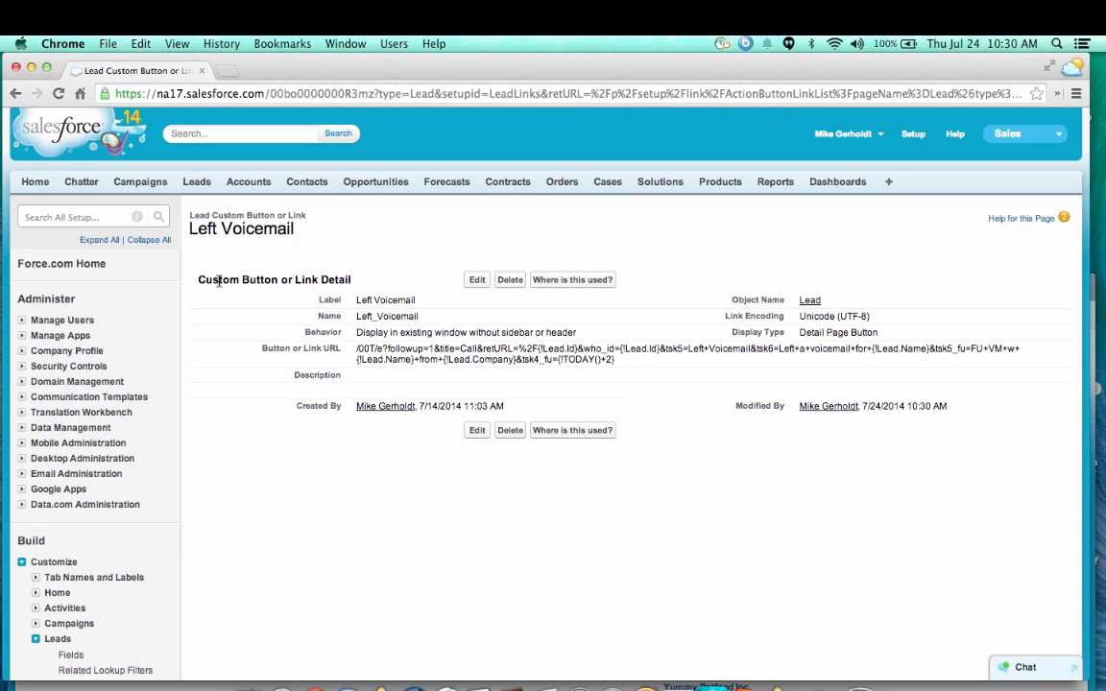
- Open the recent lead from Aethna Home Products and start a call log with its Left Voicemail button
left_click(204, 186)
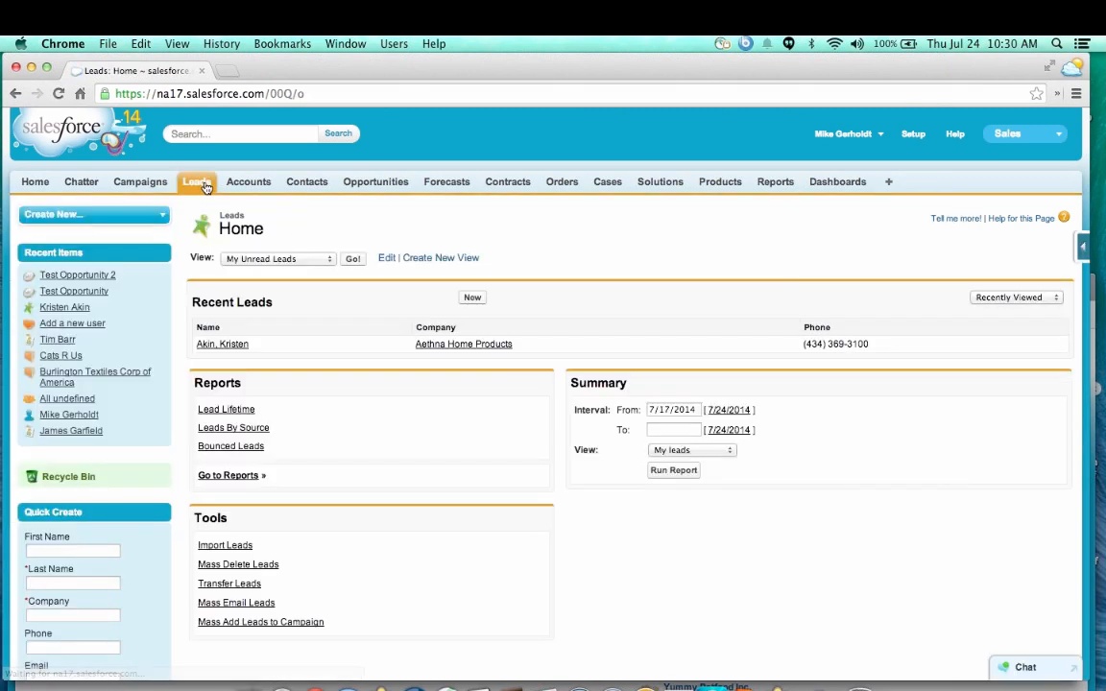
left_click(220, 345)
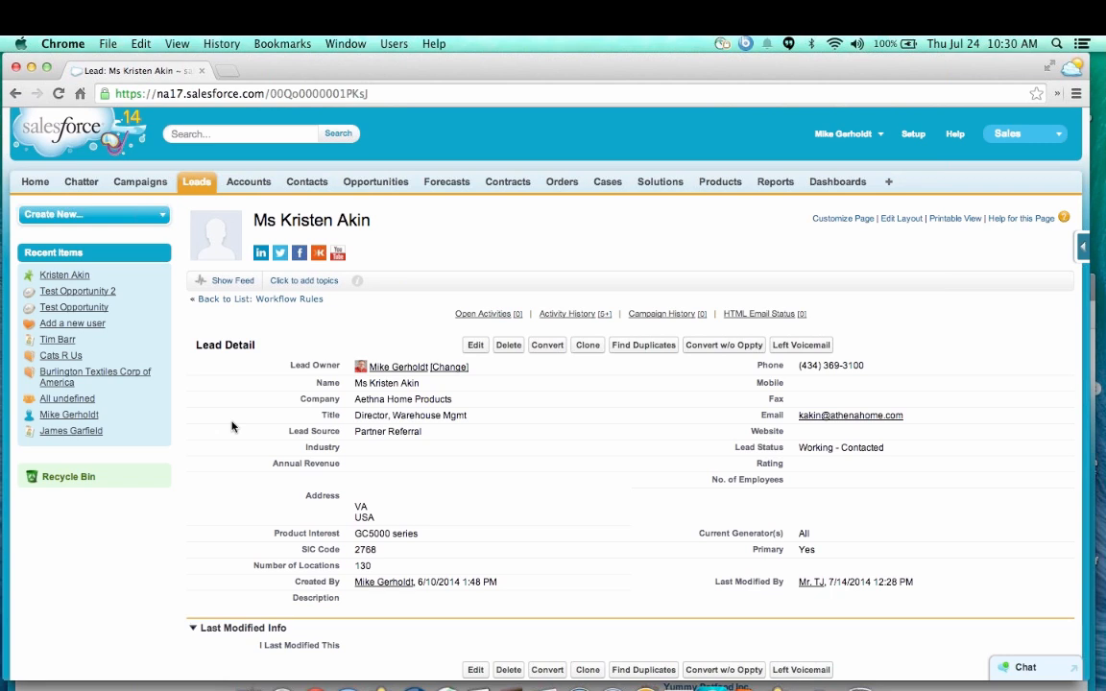
scroll(232, 426, "down", 1)
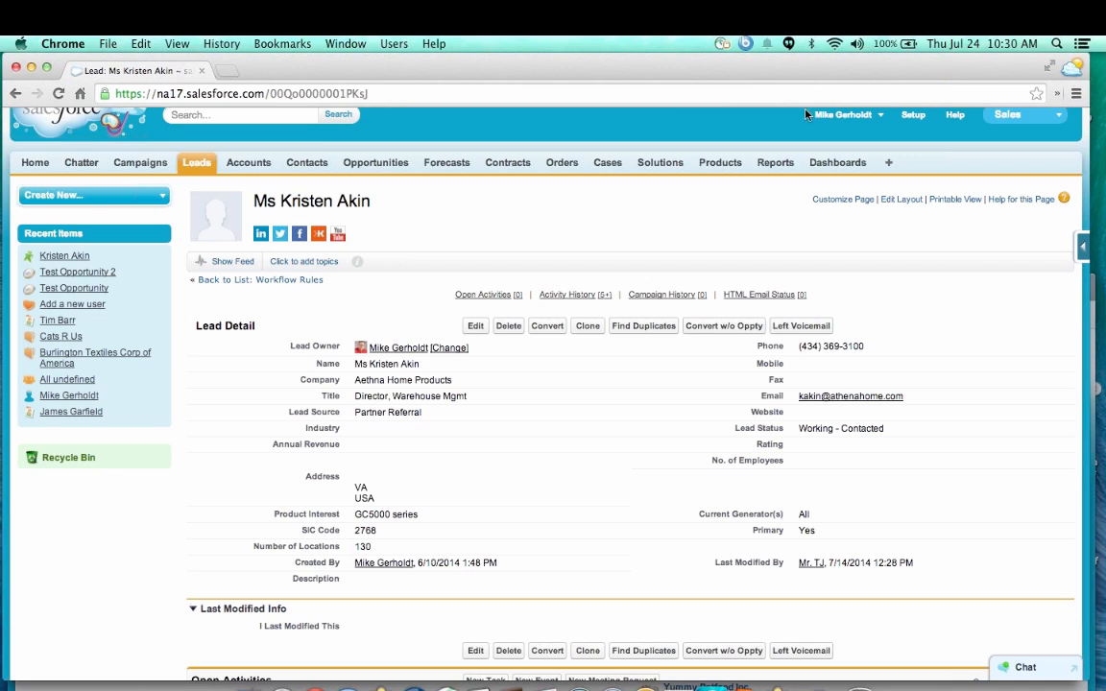
left_click(785, 327)
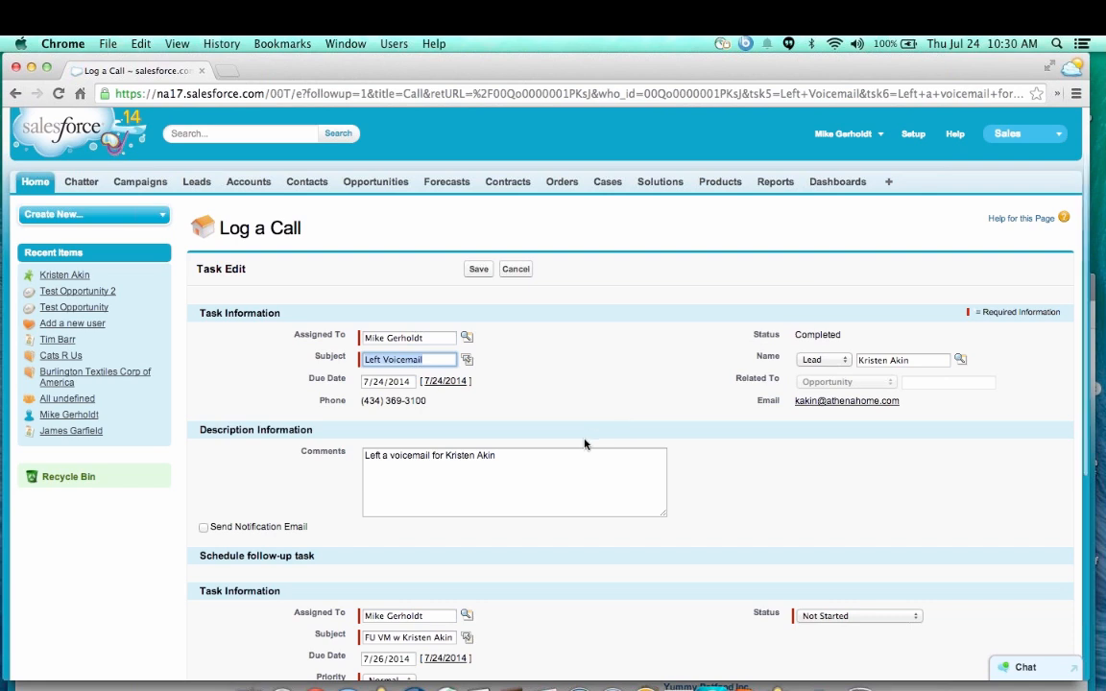
- Review the prefilled subject, comments and follow-up task of the Left Voicemail call log, and save it
scroll(584, 444, "down", 2)
left_click(443, 324)
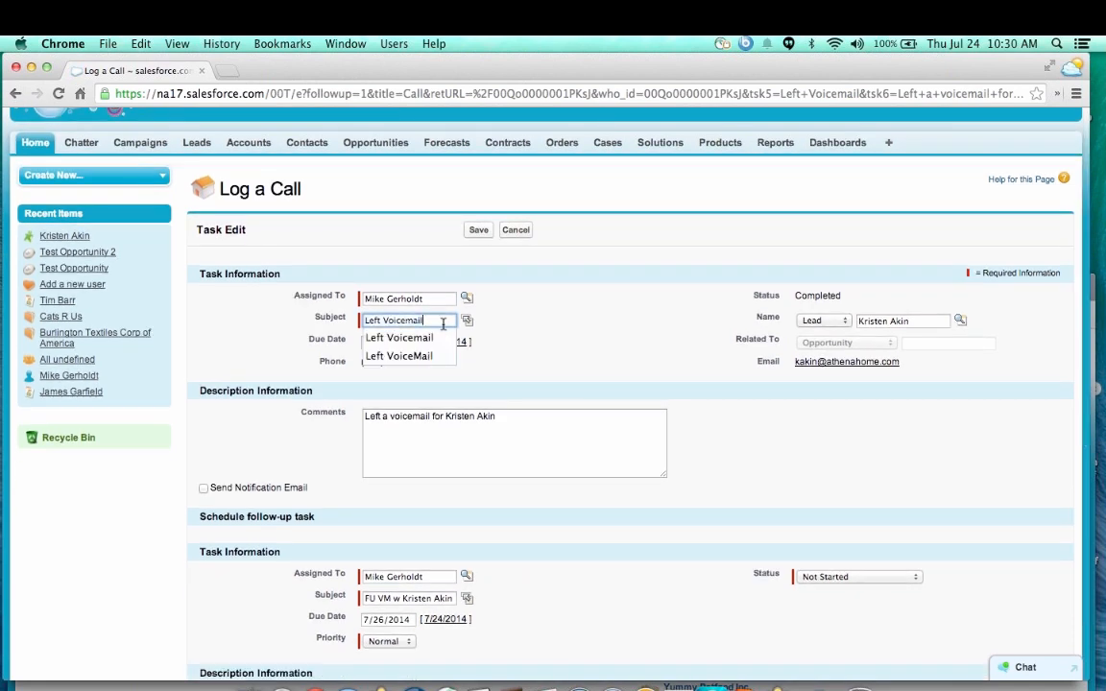
left_click(553, 342)
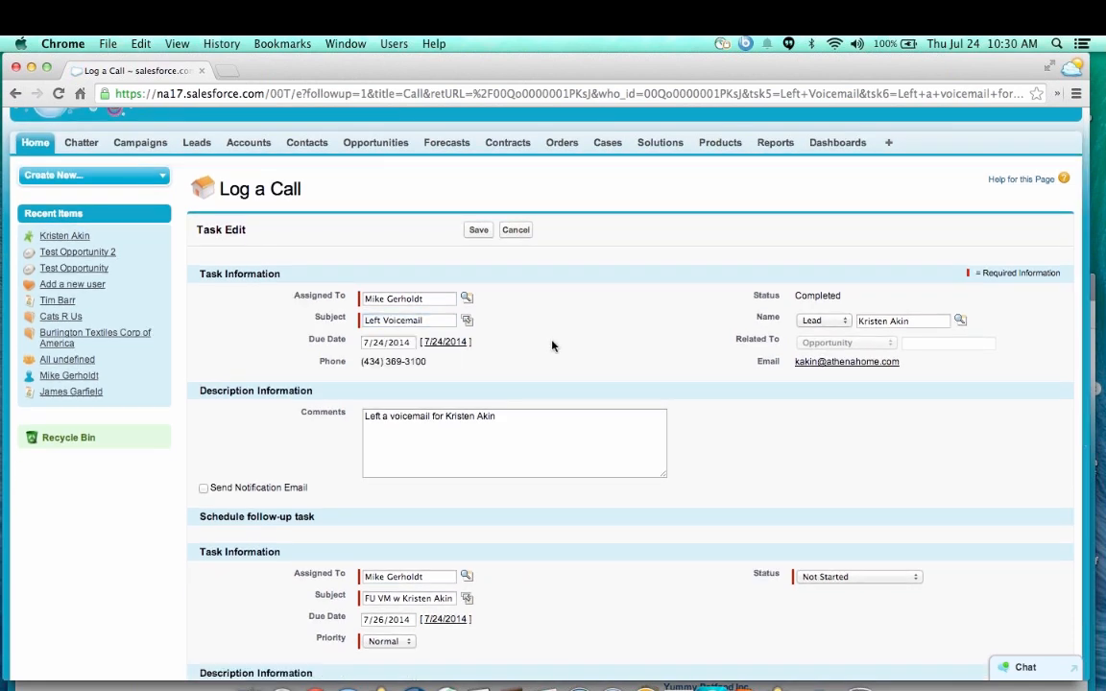
left_click(505, 454)
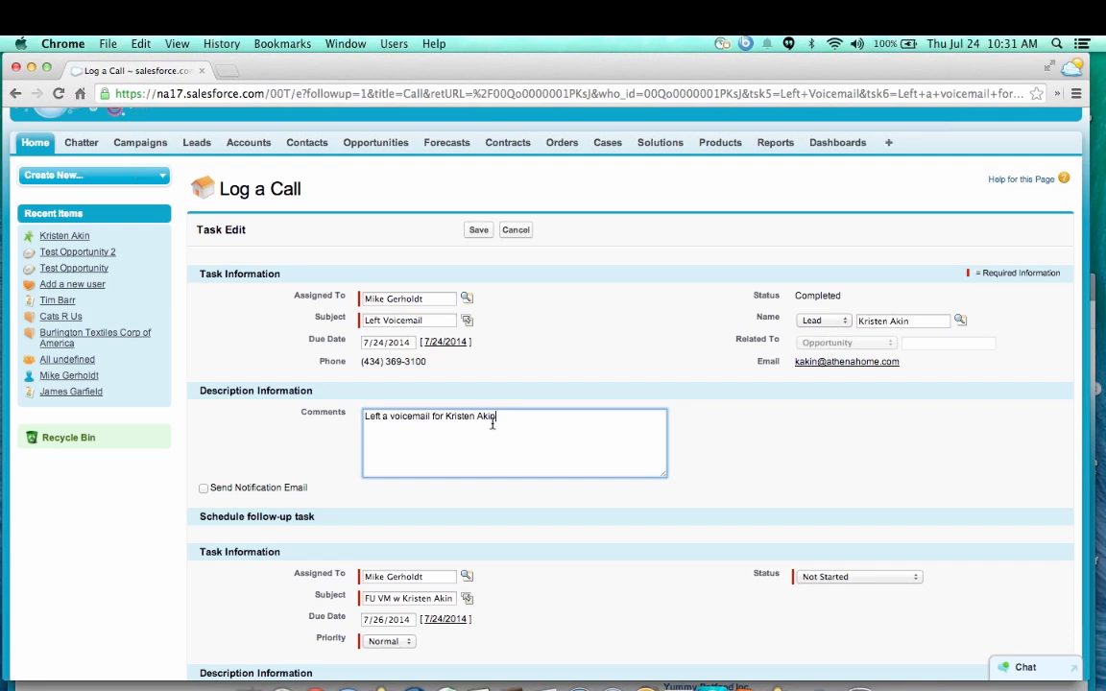
scroll(492, 423, "down", 1)
scroll(492, 423, "down", 5)
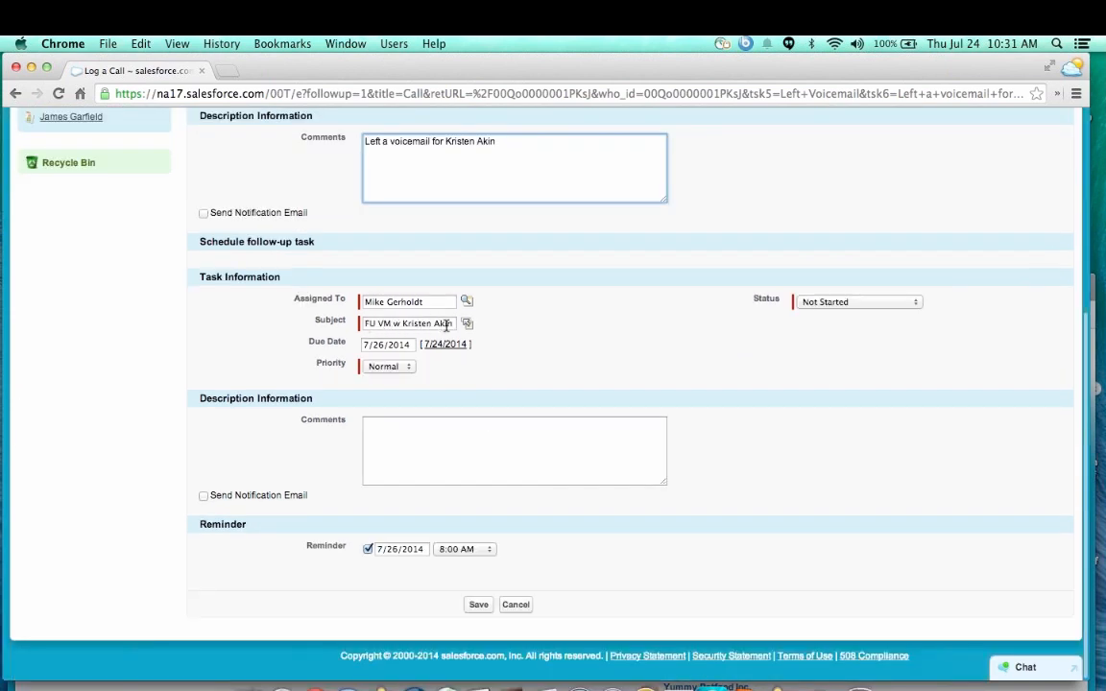
scroll(446, 326, "up", 1)
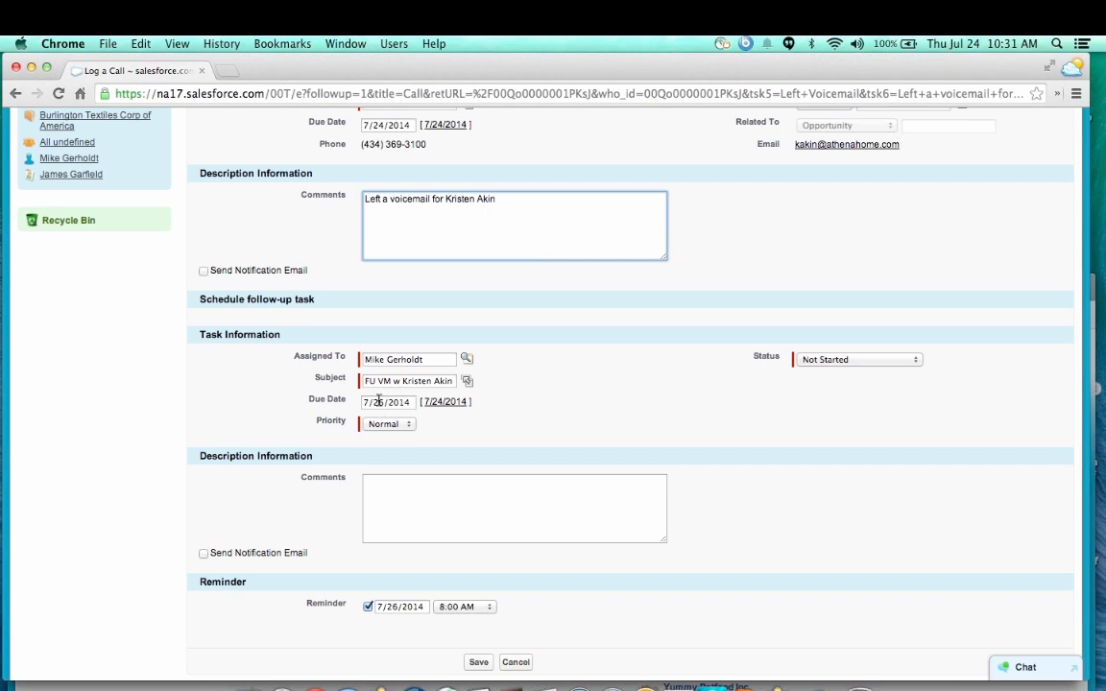
scroll(380, 402, "up", 5)
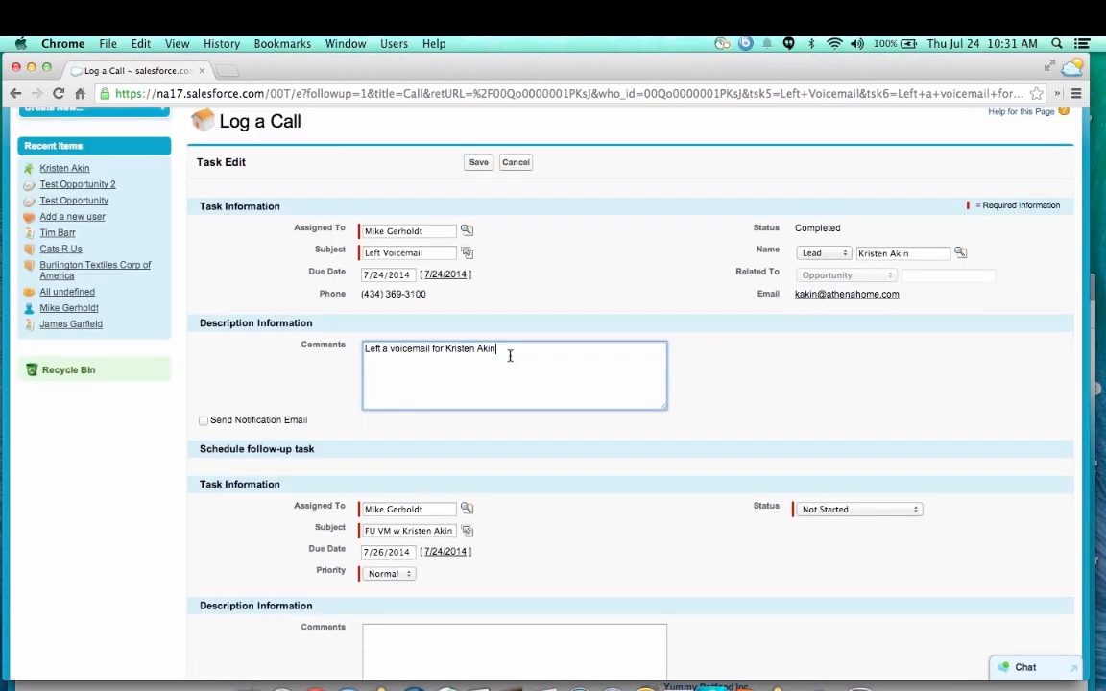
left_click(479, 164)
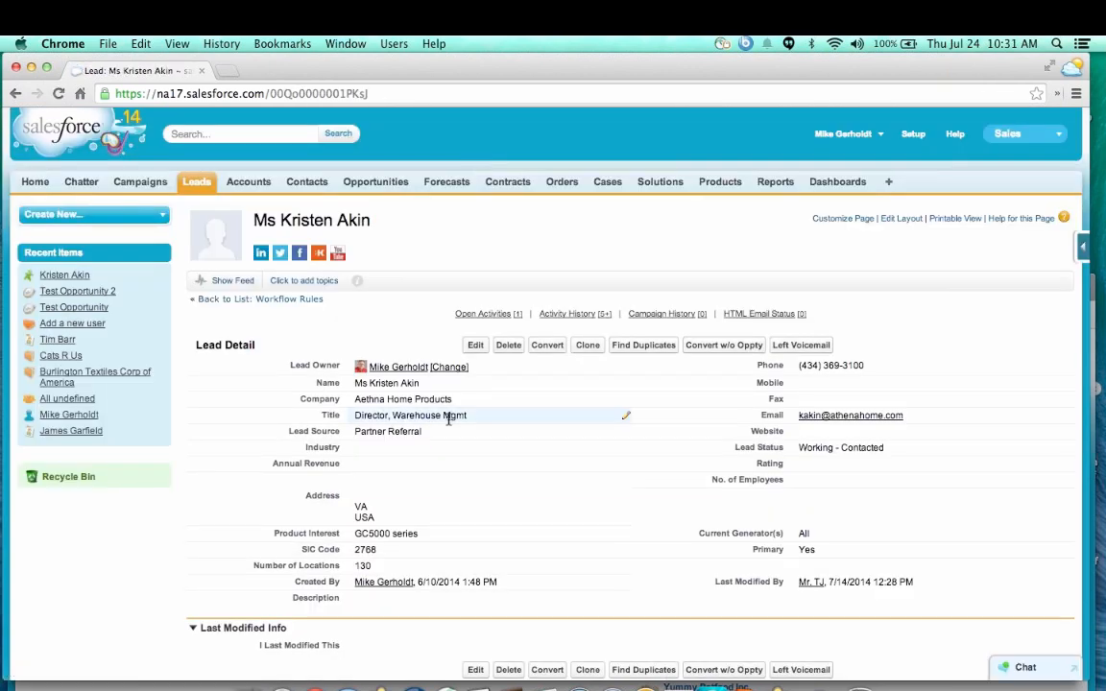
- Log a standard call from the lead's Activity History with subject Left and a comment about leaving the lead a voicemail
scroll(449, 420, "down", 10)
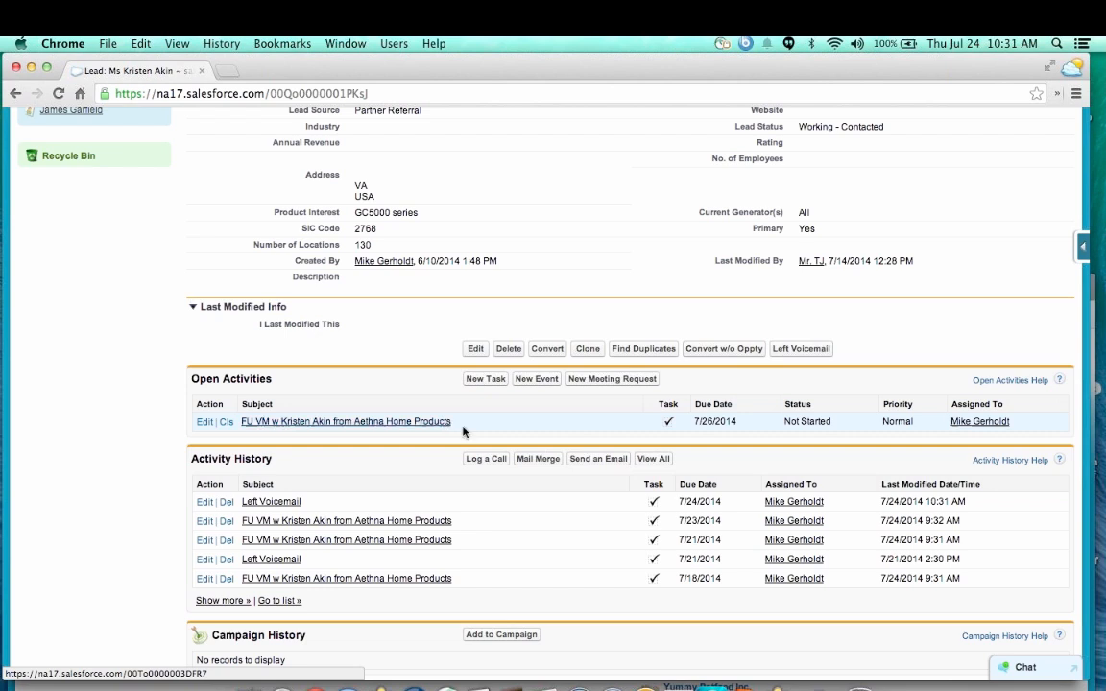
left_click(485, 459)
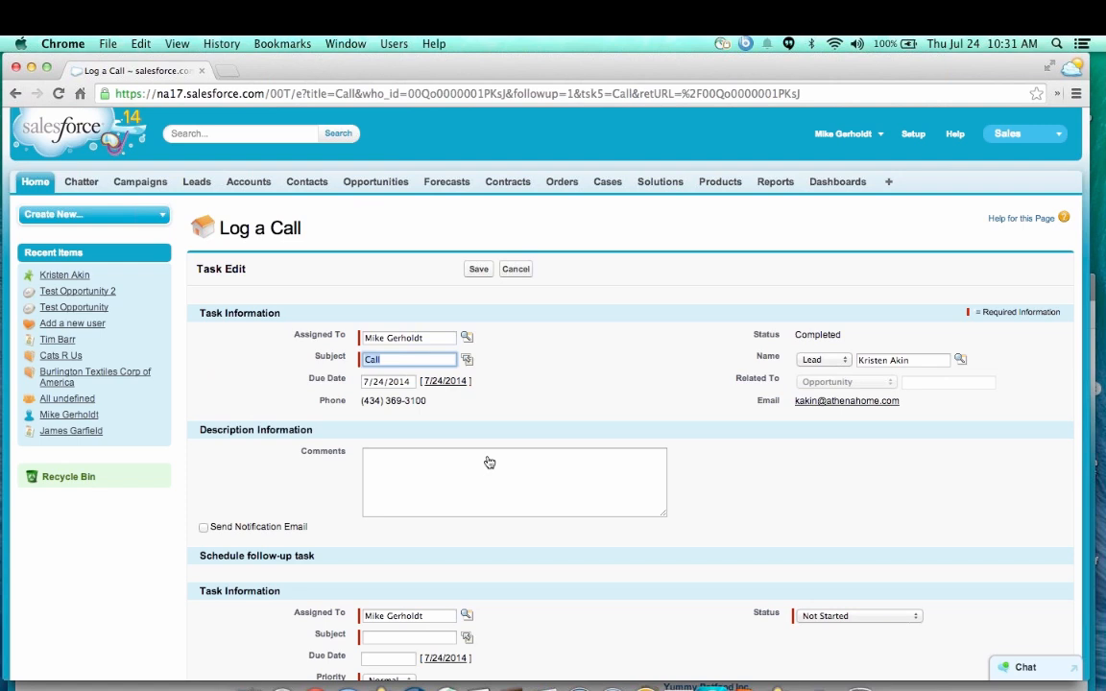
type("Left")
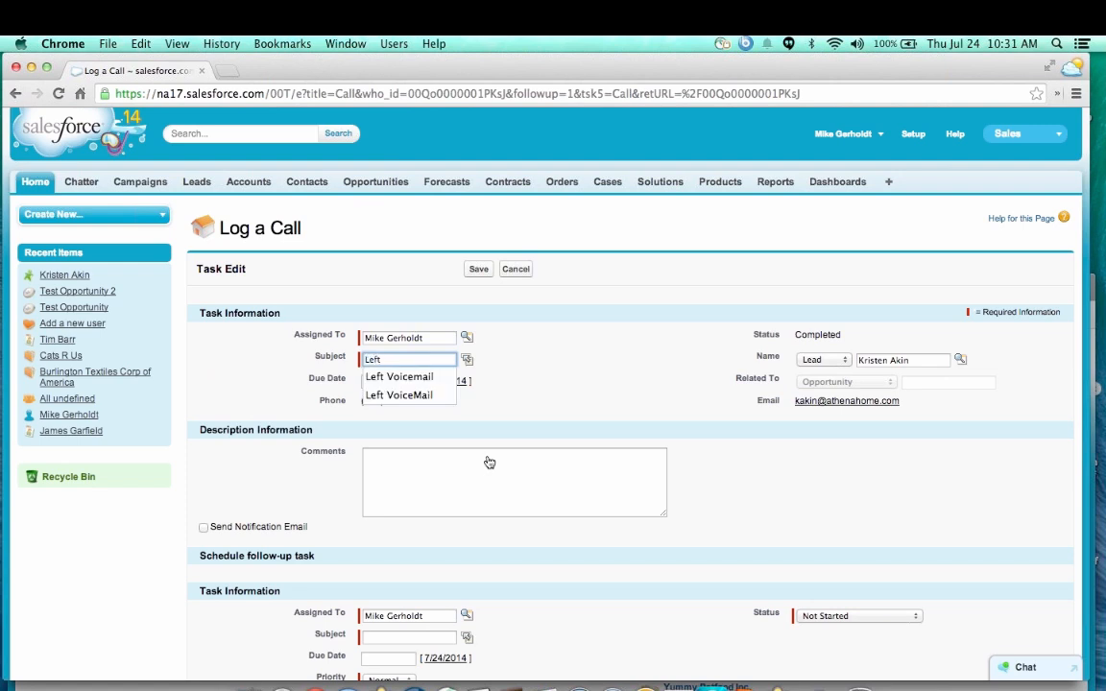
key("Down")
left_click(480, 491)
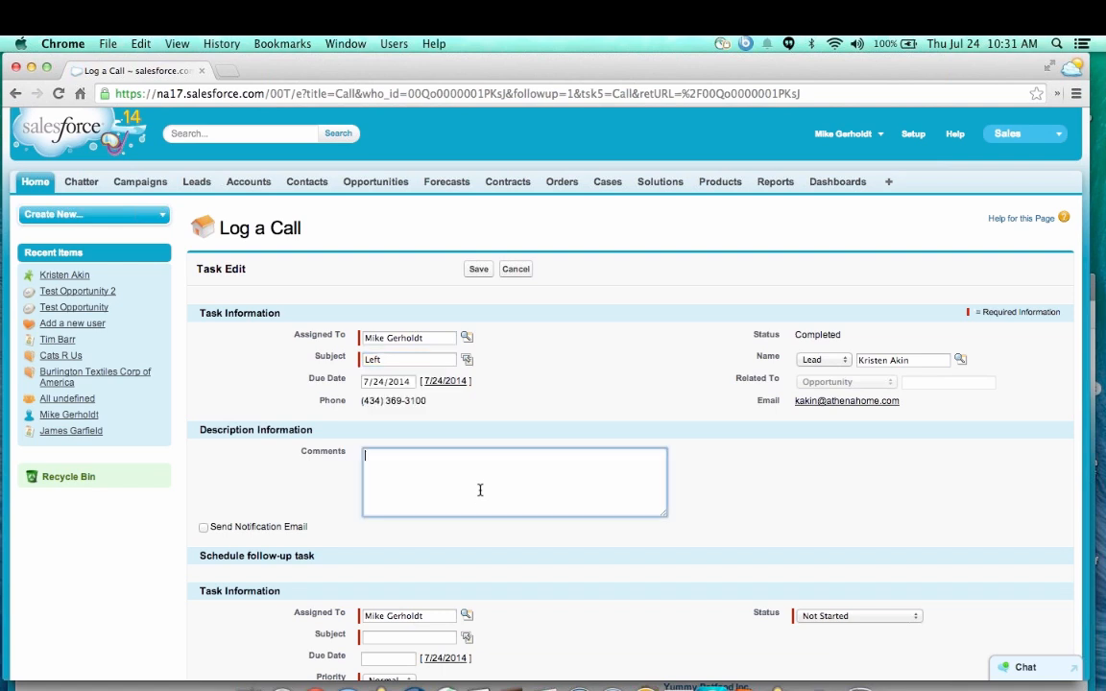
type("Left voicemail for Kristen")
- Set the follow-up task's due date to 7/26/2014 in the call log
scroll(466, 480, "down", 1)
scroll(394, 552, "down", 4)
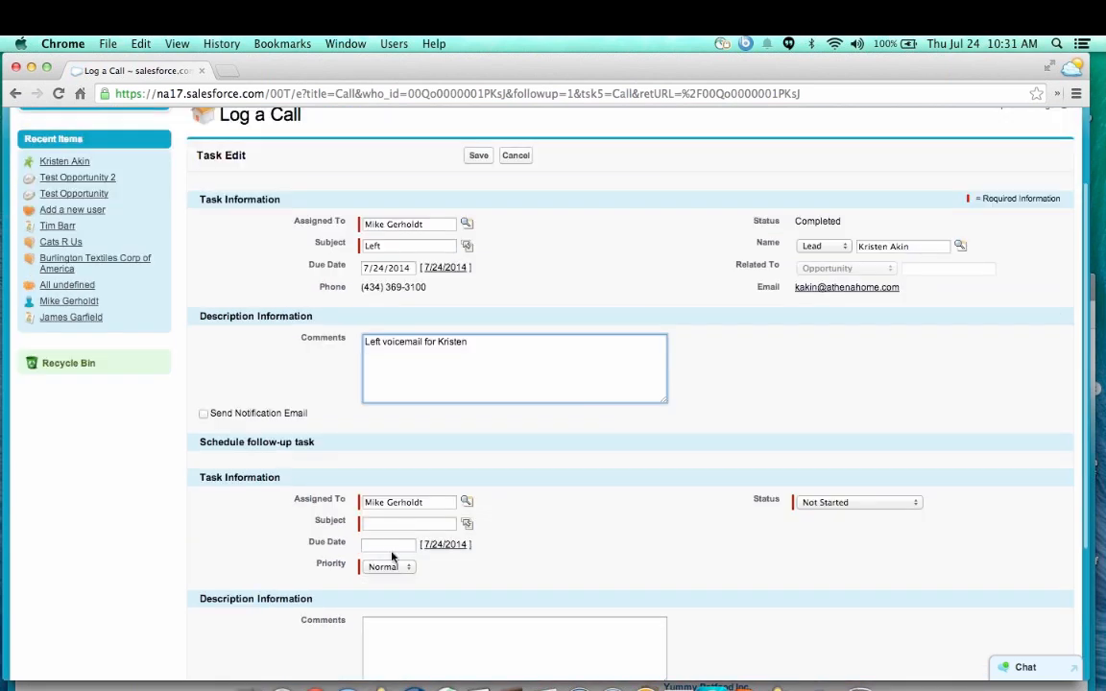
left_click(391, 546)
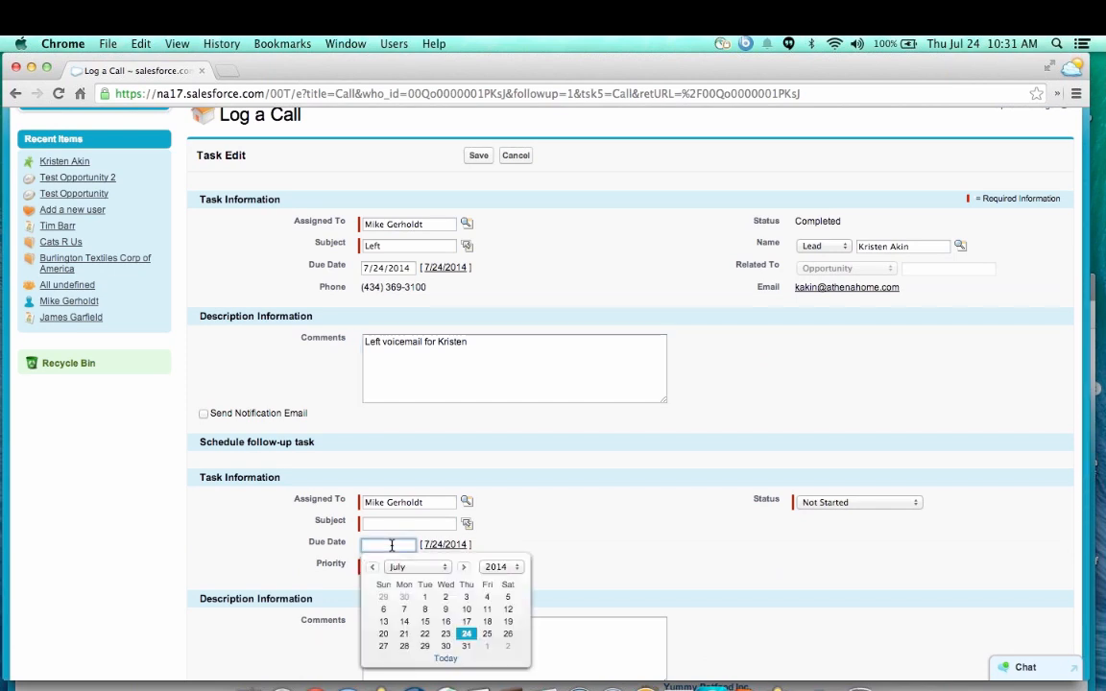
left_click(508, 635)
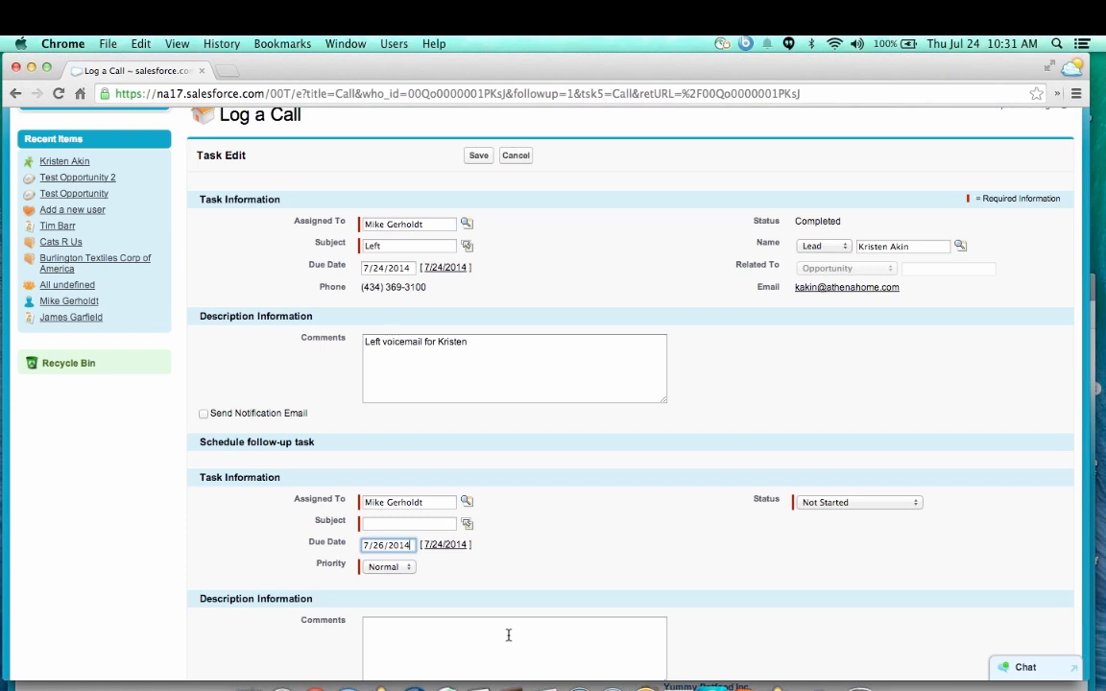
scroll(509, 634, "up", 3)
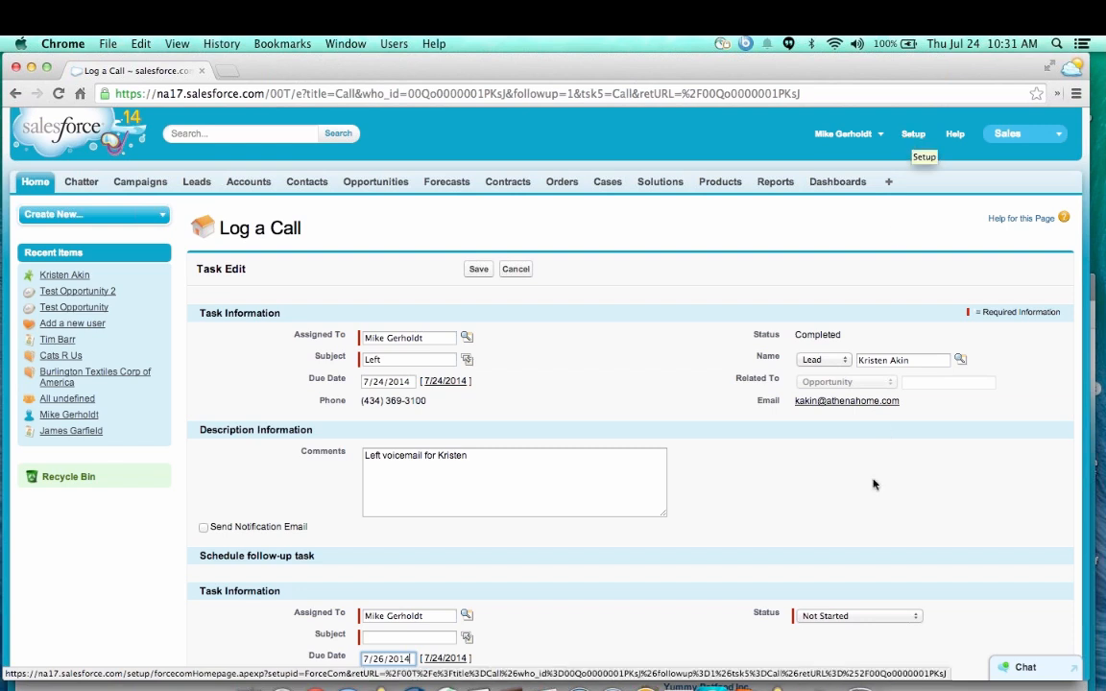
- Switch to the Top 5 Hacks Webinar v6.pptx presentation in PowerPoint at the One-Click Left voicemail Button slide
key("ctrl+Up")
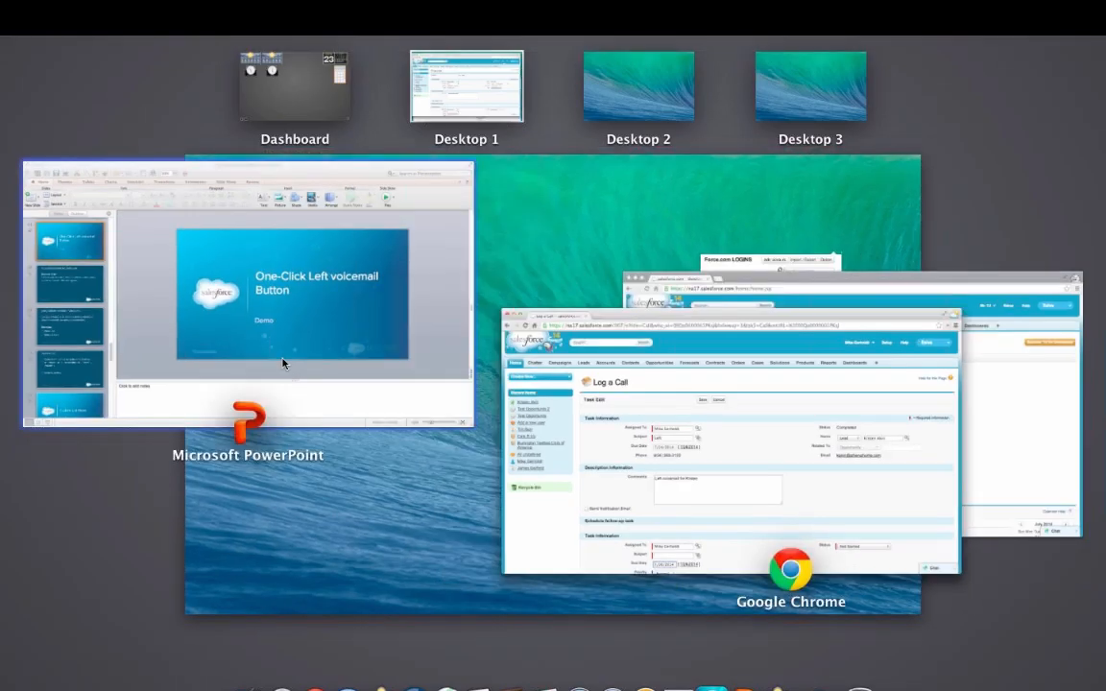
left_click(282, 363)
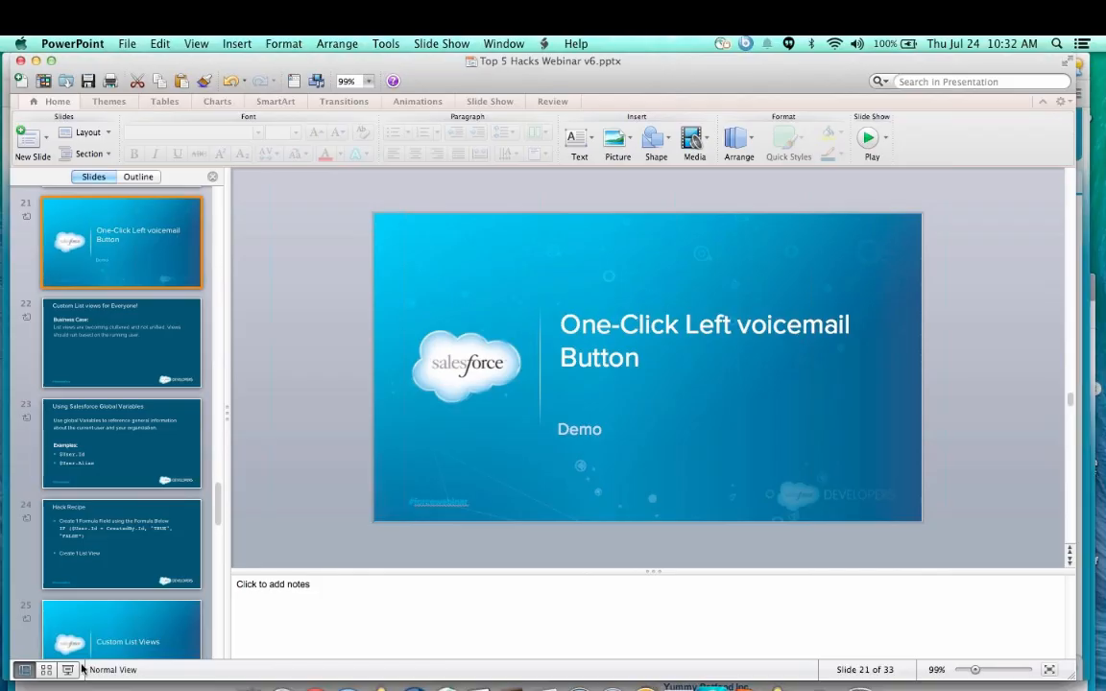
- Start the slide show from the current slide and advance to the Custom List views for Everyone! slide
left_click(67, 675)
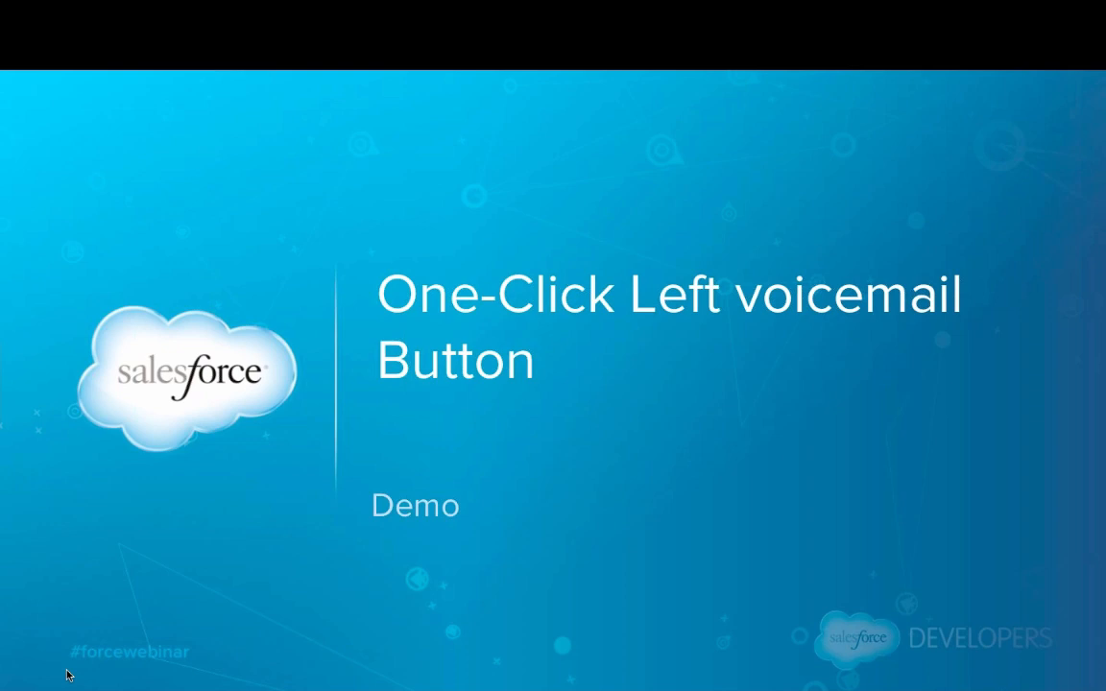
key("Right")
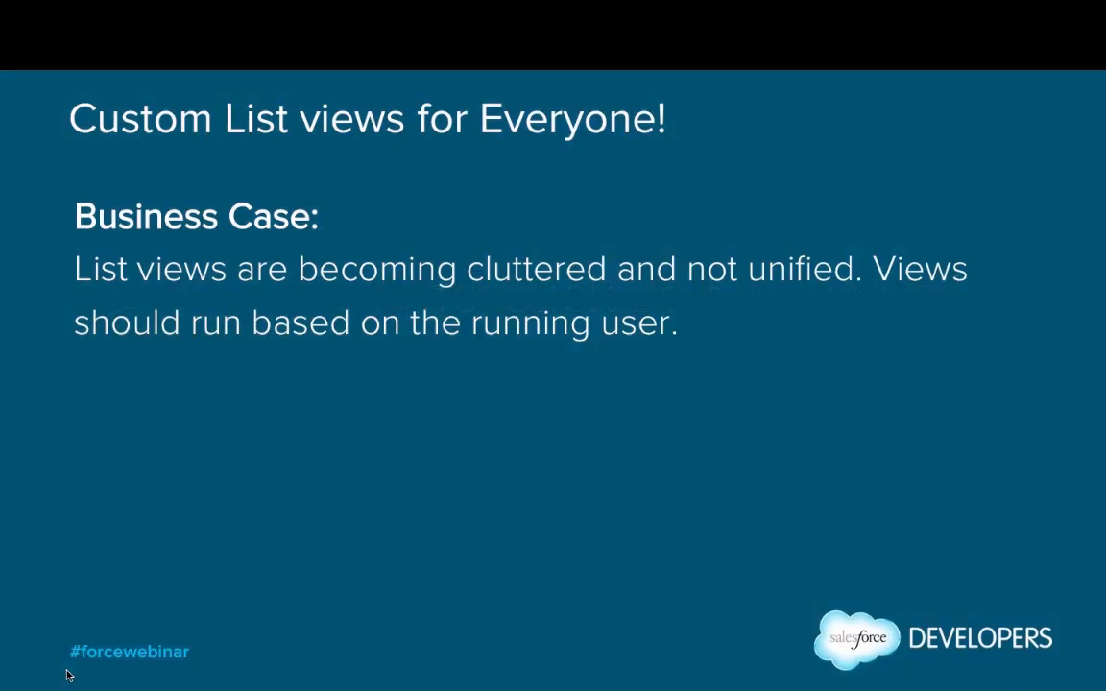
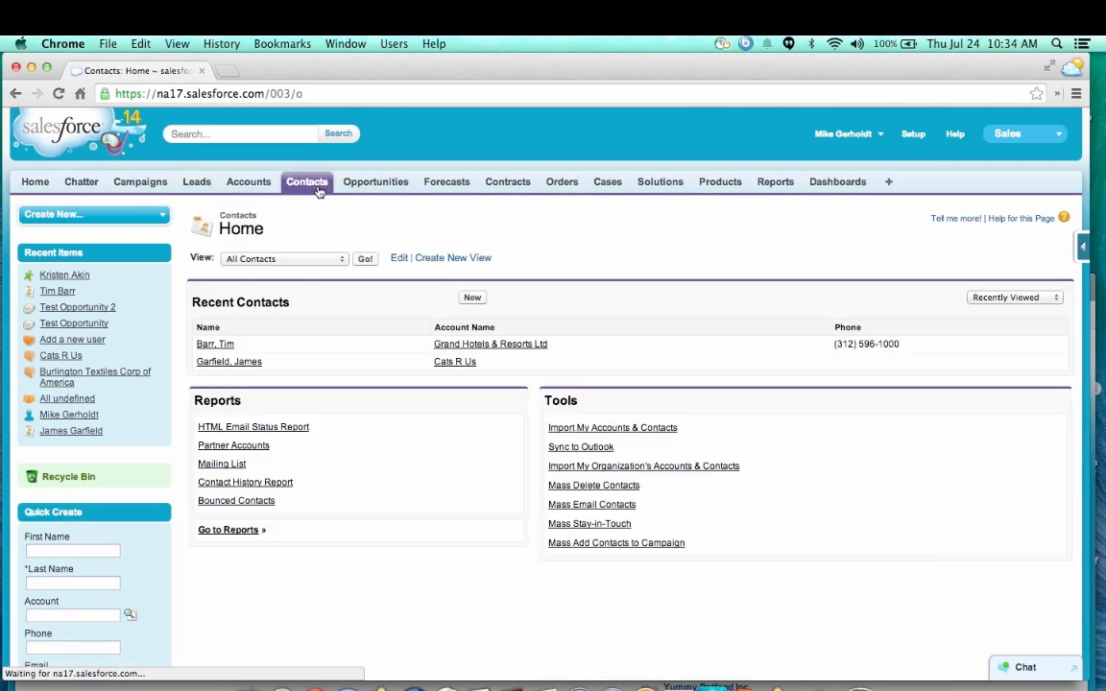
- Open the first recent contact's record in Salesforce and view the details of the contact owner
left_click(223, 349)
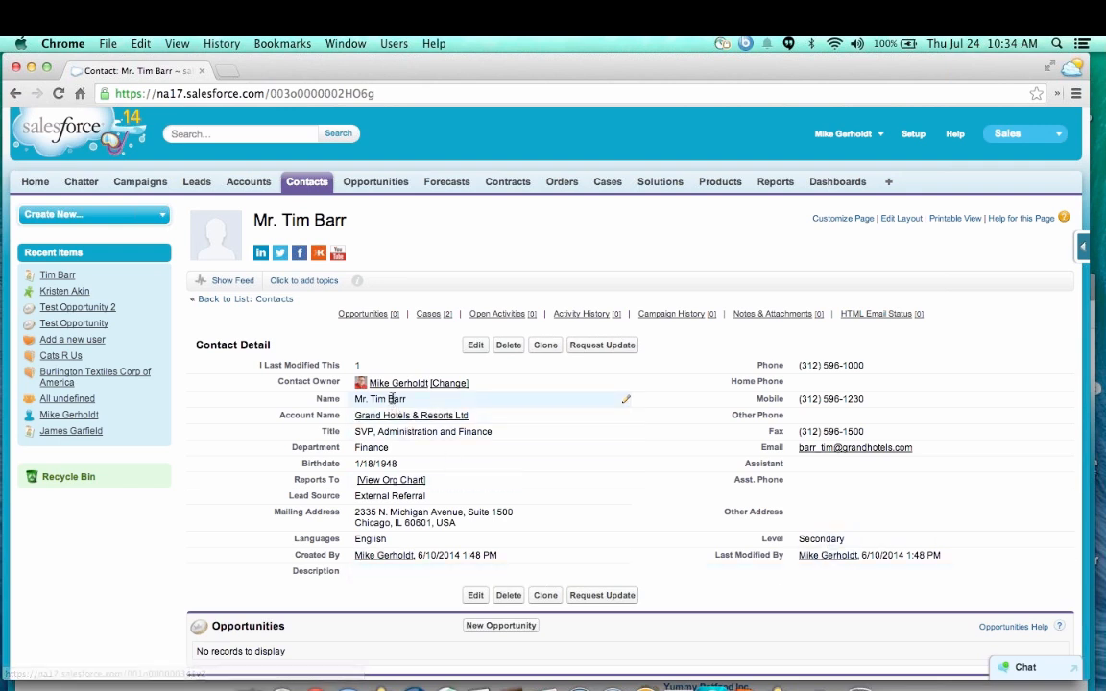
mouse_move(379, 385)
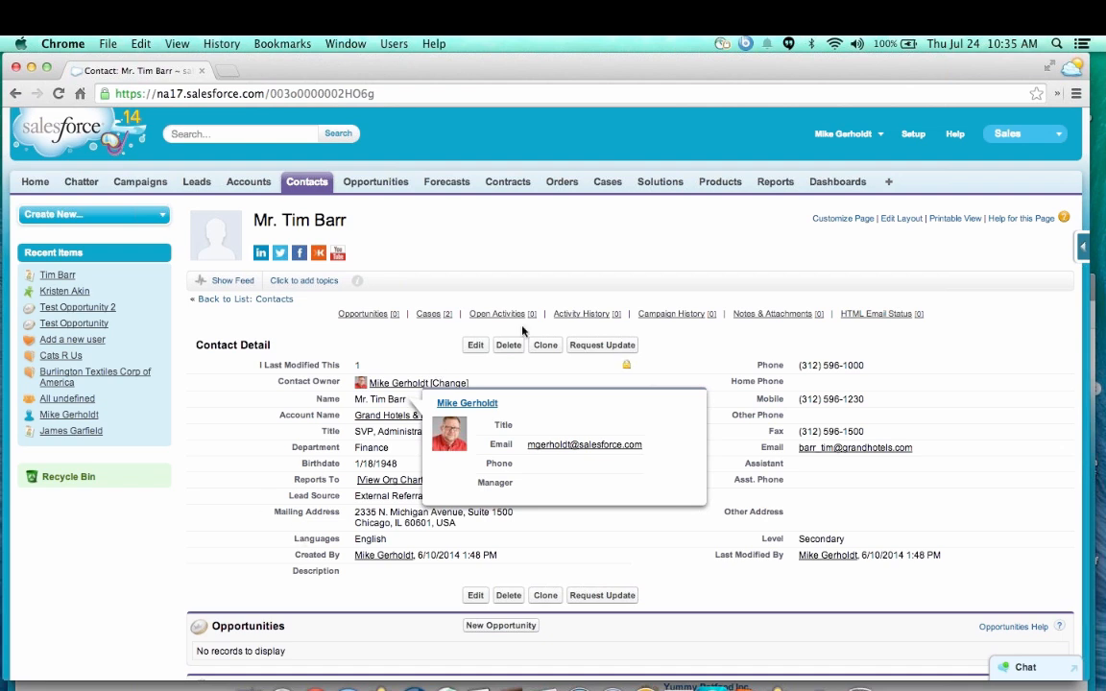
- Open the Contact Fields page in Setup and go to the Contact Custom Fields & Relationships section
left_click(914, 140)
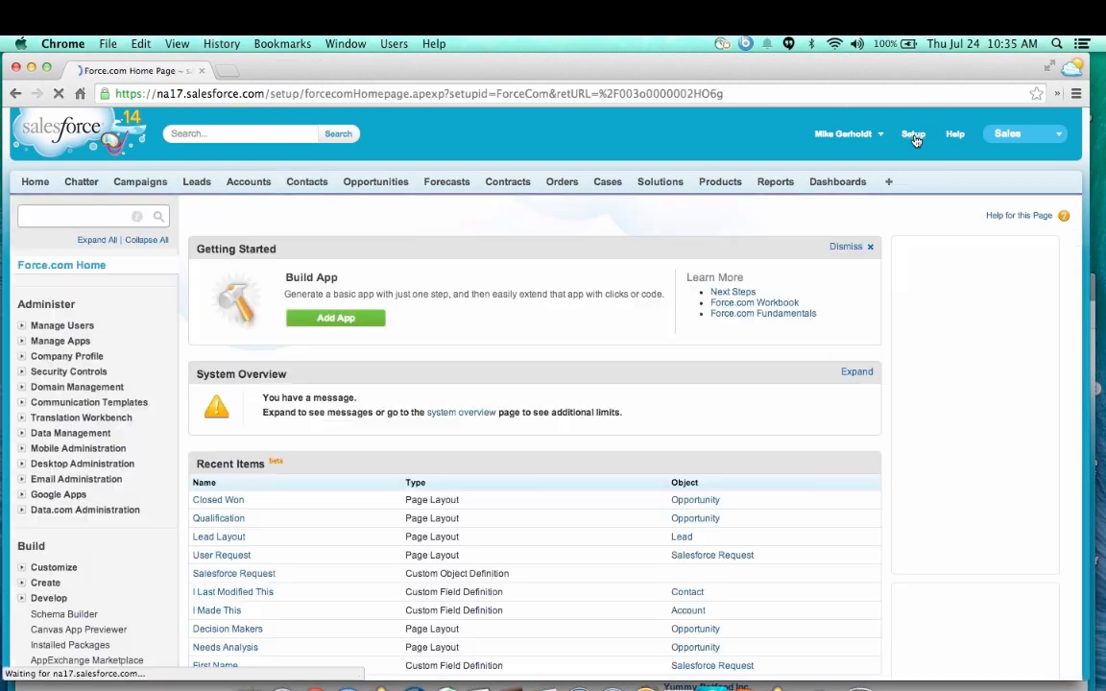
scroll(41, 467, "down", 3)
left_click(22, 446)
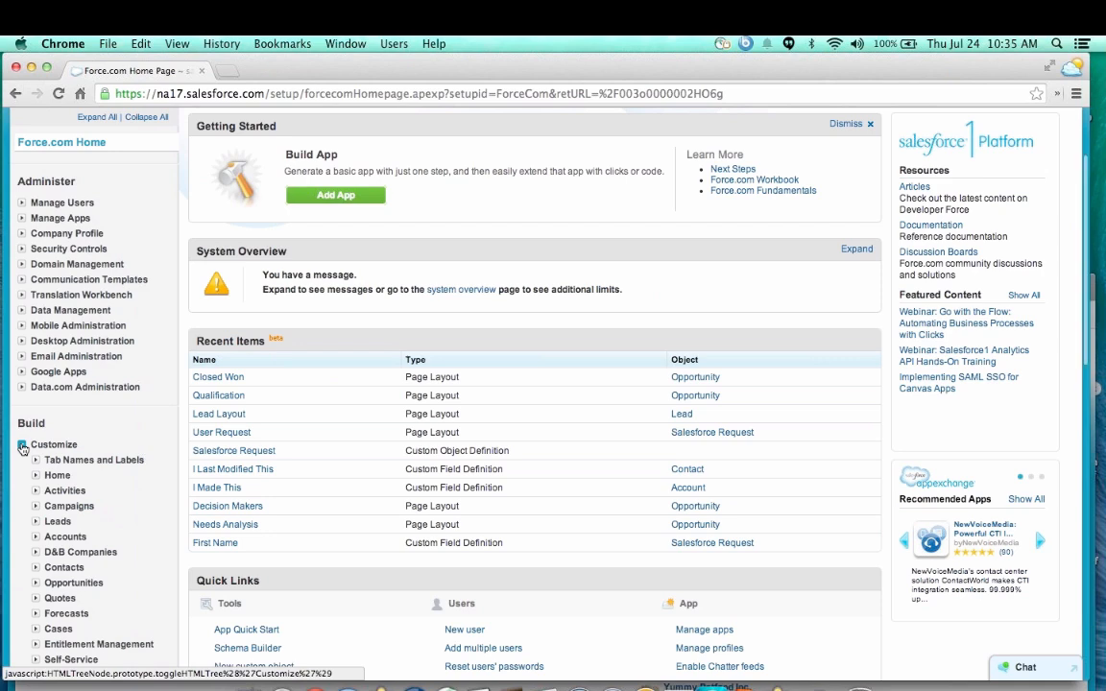
scroll(22, 449, "down", 3)
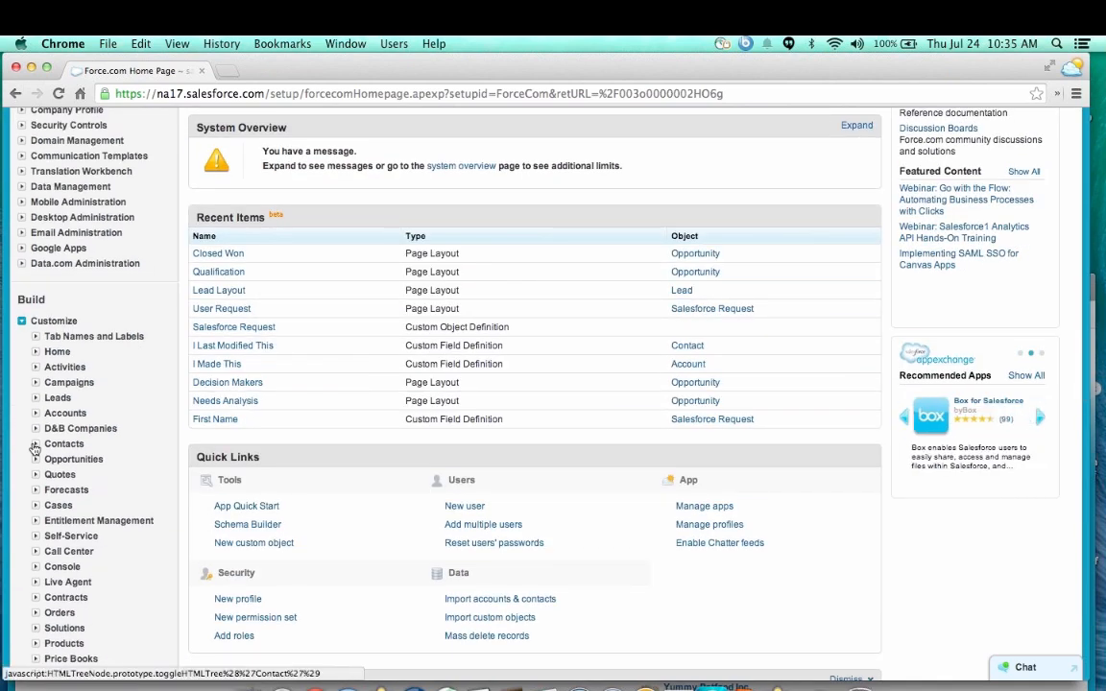
left_click(34, 445)
left_click(70, 460)
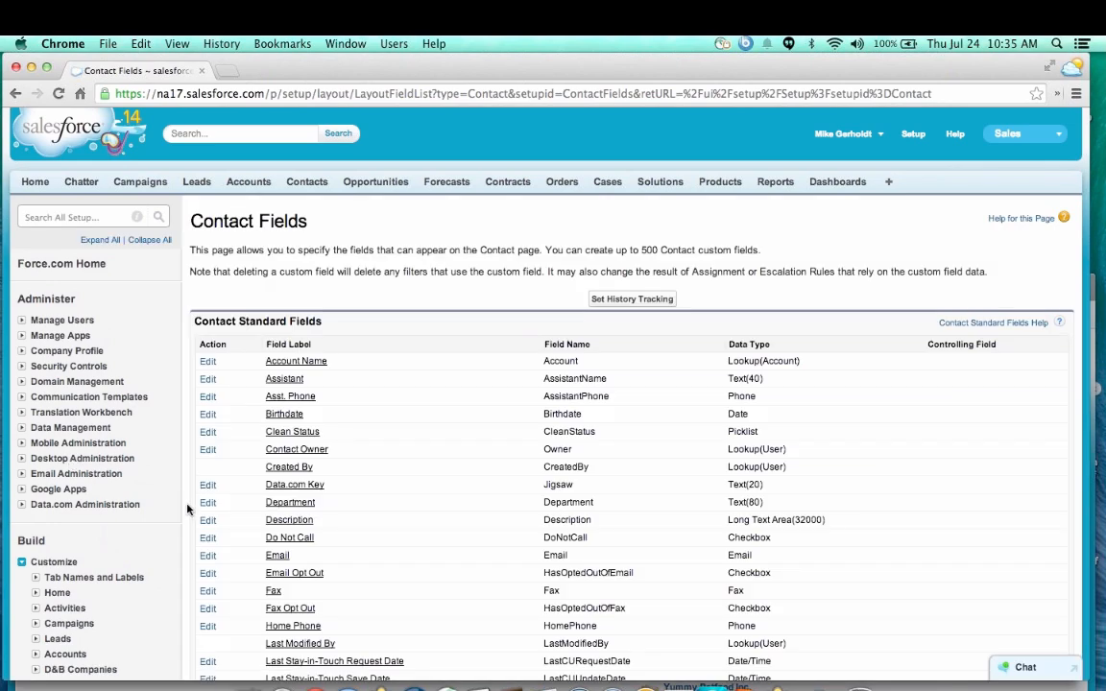
scroll(188, 509, "down", 1)
scroll(188, 509, "down", 10)
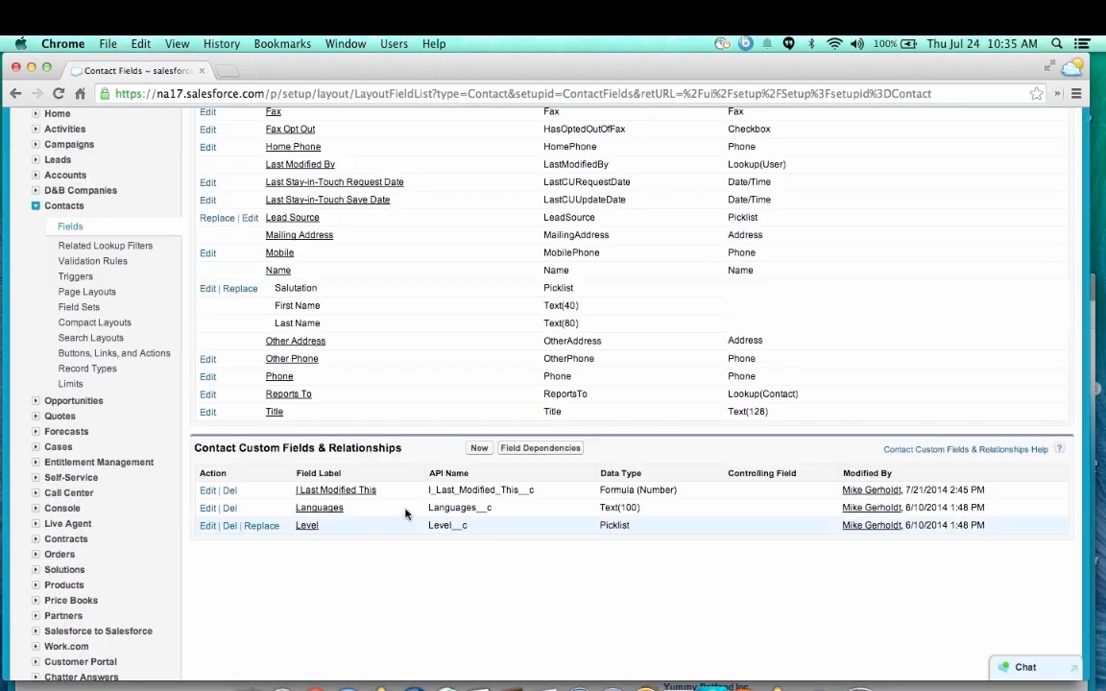
- Start a new custom field on Contact with the Formula data type and continue to the output type
left_click(479, 448)
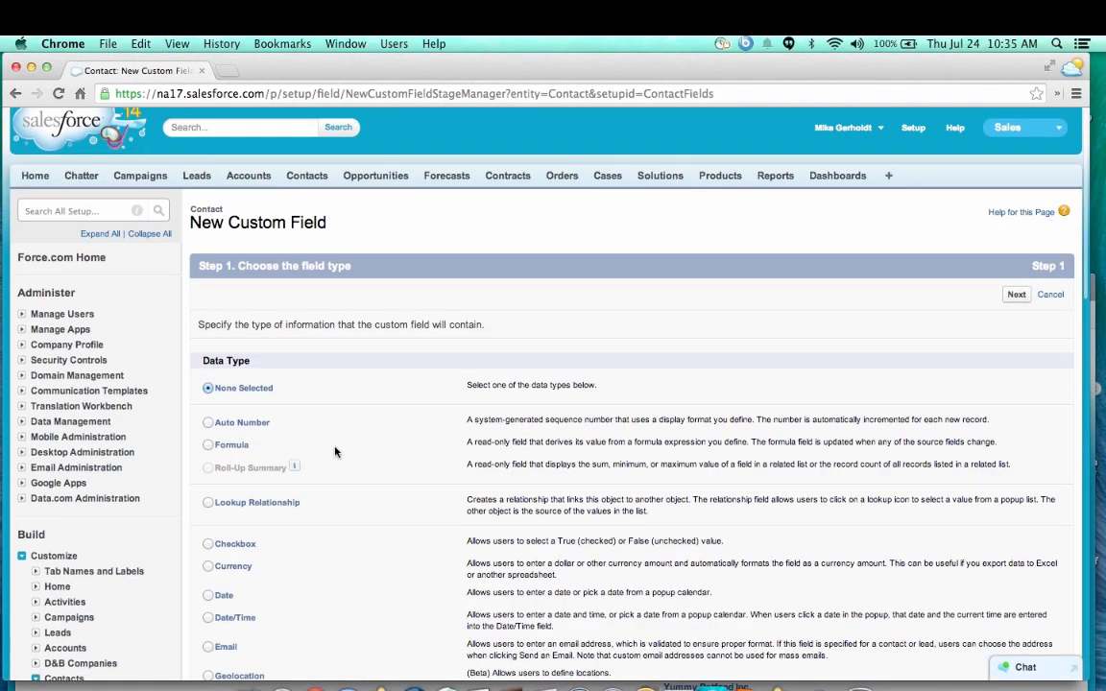
scroll(335, 451, "down", 3)
scroll(335, 451, "down", 4)
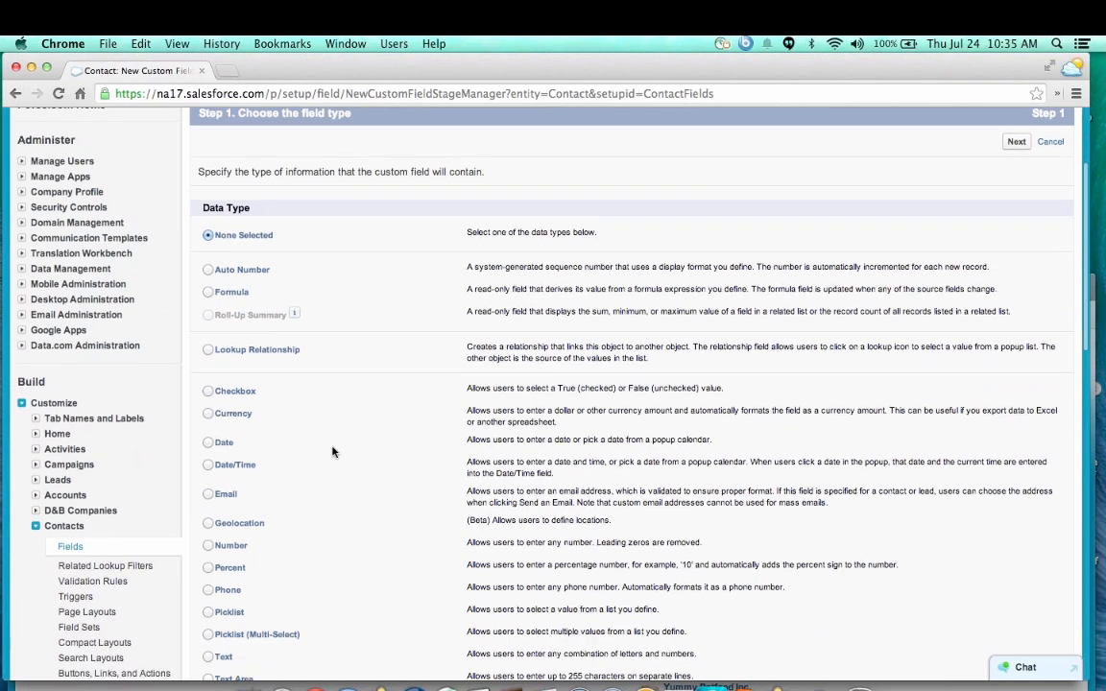
scroll(332, 451, "down", 1)
left_click(208, 195)
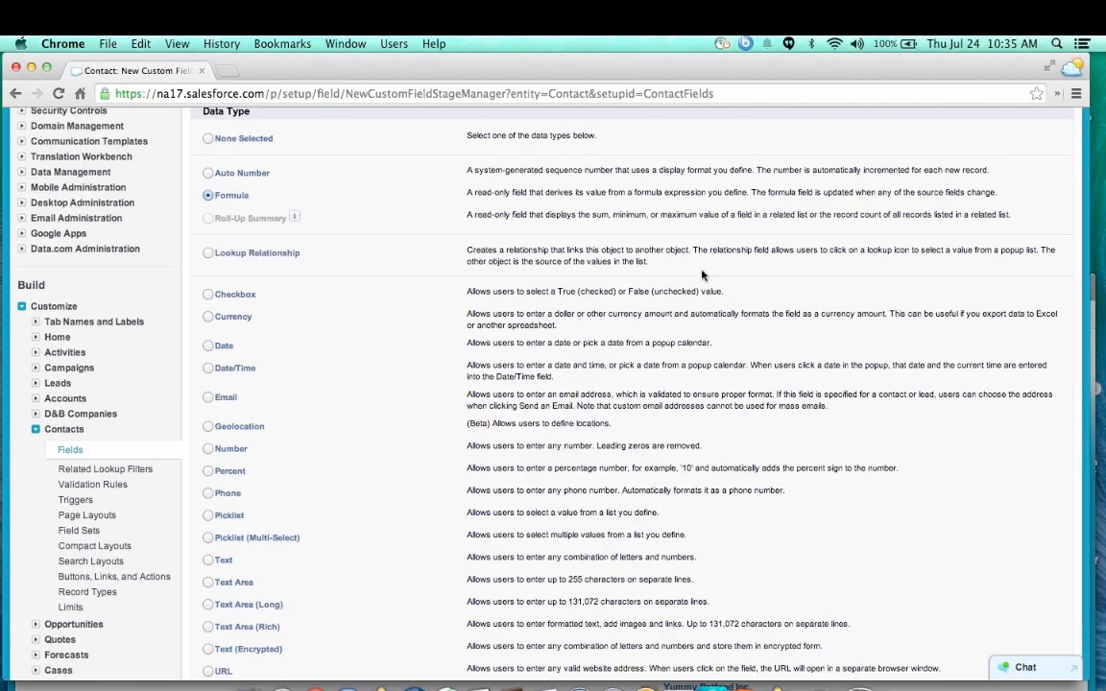
scroll(975, 199, "up", 4)
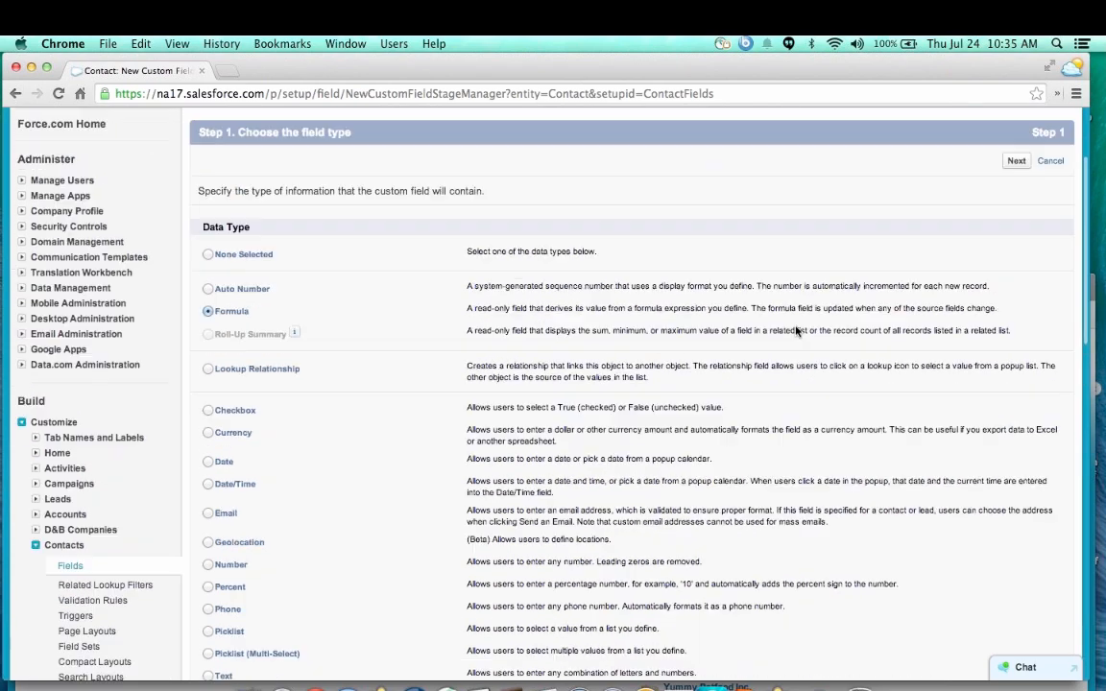
left_click(1016, 161)
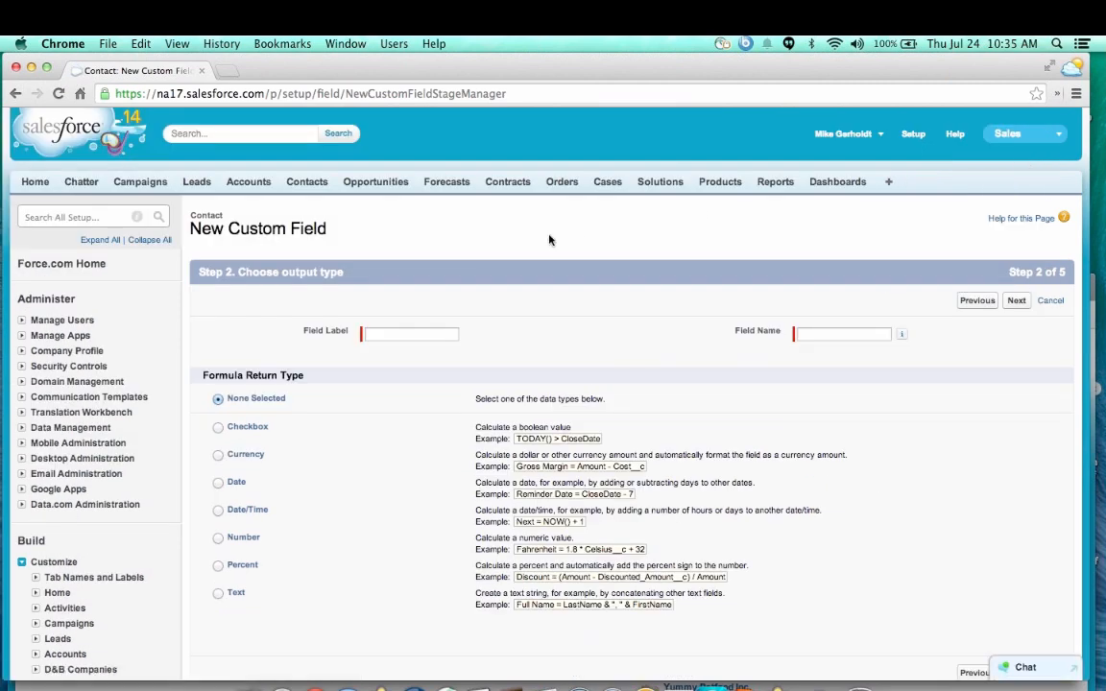
- Label the field I Made This, set its formula return type to Text, and continue to the formula editor
left_click(421, 332)
type("I ma")
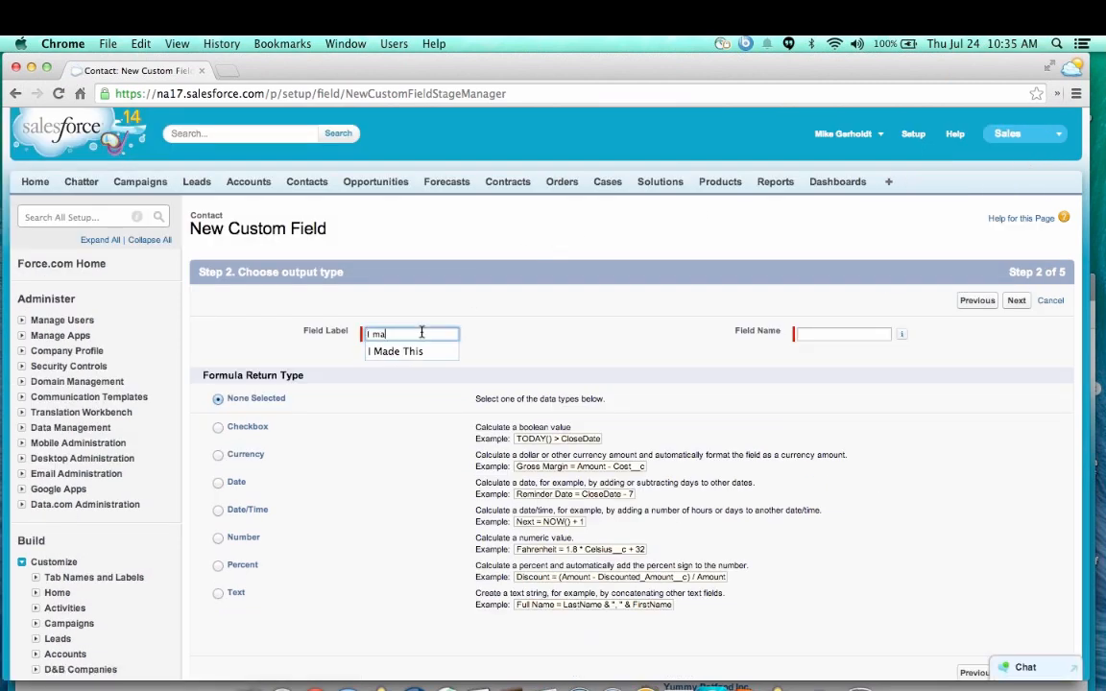
left_click(419, 353)
left_click(540, 360)
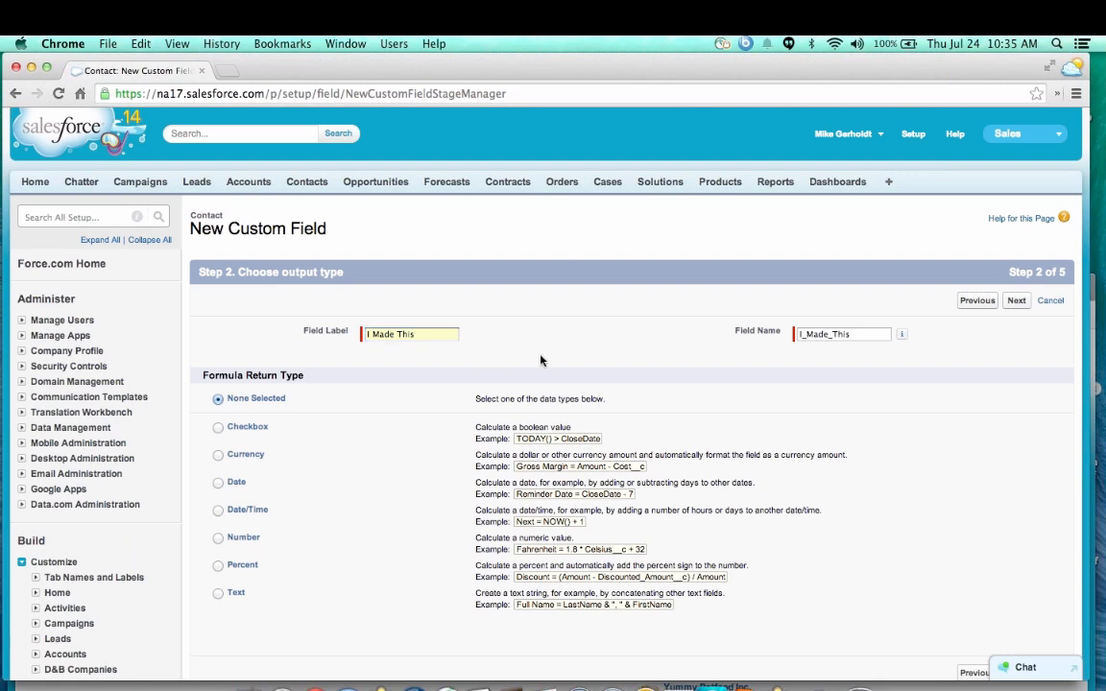
left_click(217, 594)
scroll(444, 579, "down", 3)
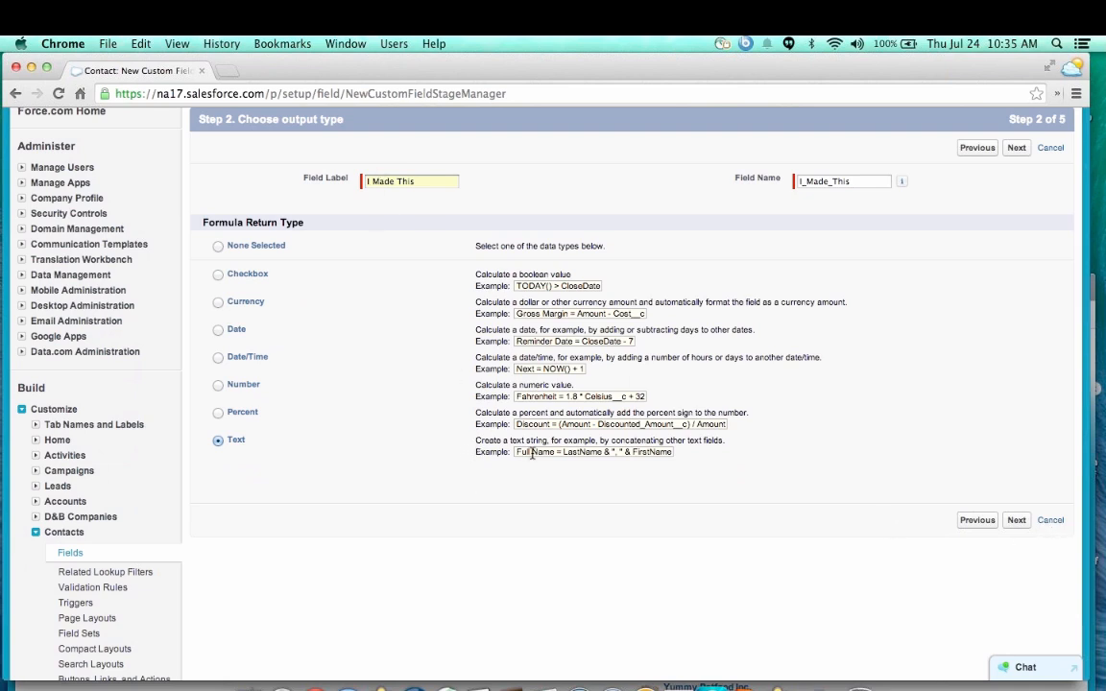
left_click(1016, 521)
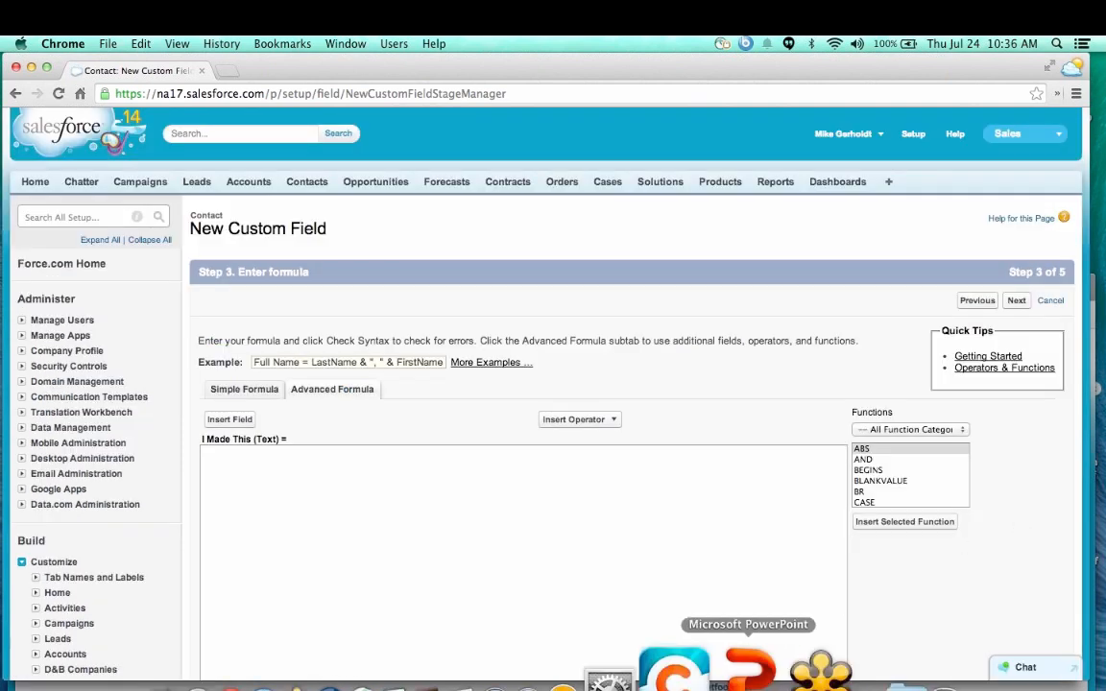
- Switch to PowerPoint and copy the IF ($User.Id = CreatedBy.Id, "TRUE", "FALSE") formula from the Hack Recipe on slide 24
left_click(749, 672)
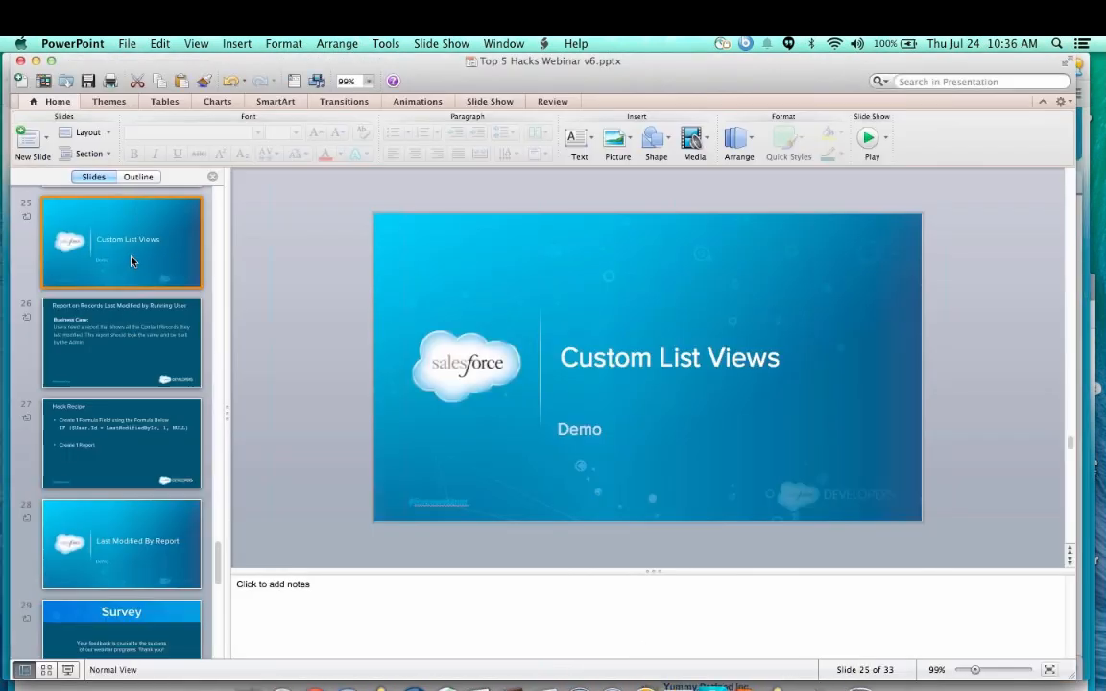
scroll(131, 261, "up", 2)
left_click(132, 262)
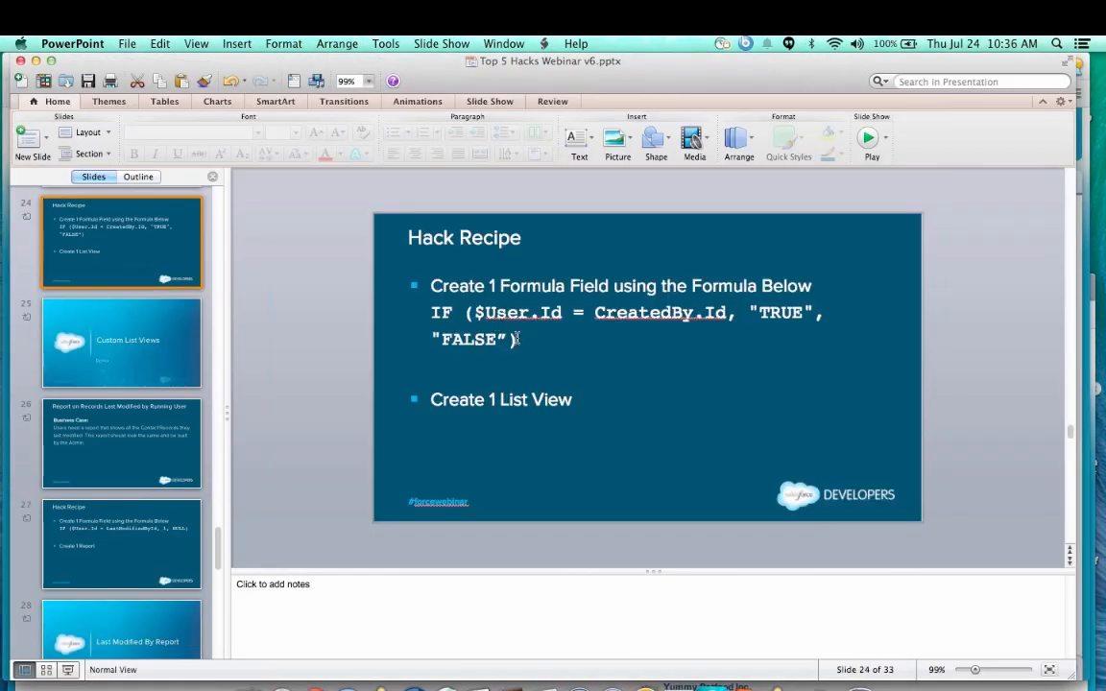
left_click_drag(516, 338, 431, 312)
key("super+c")
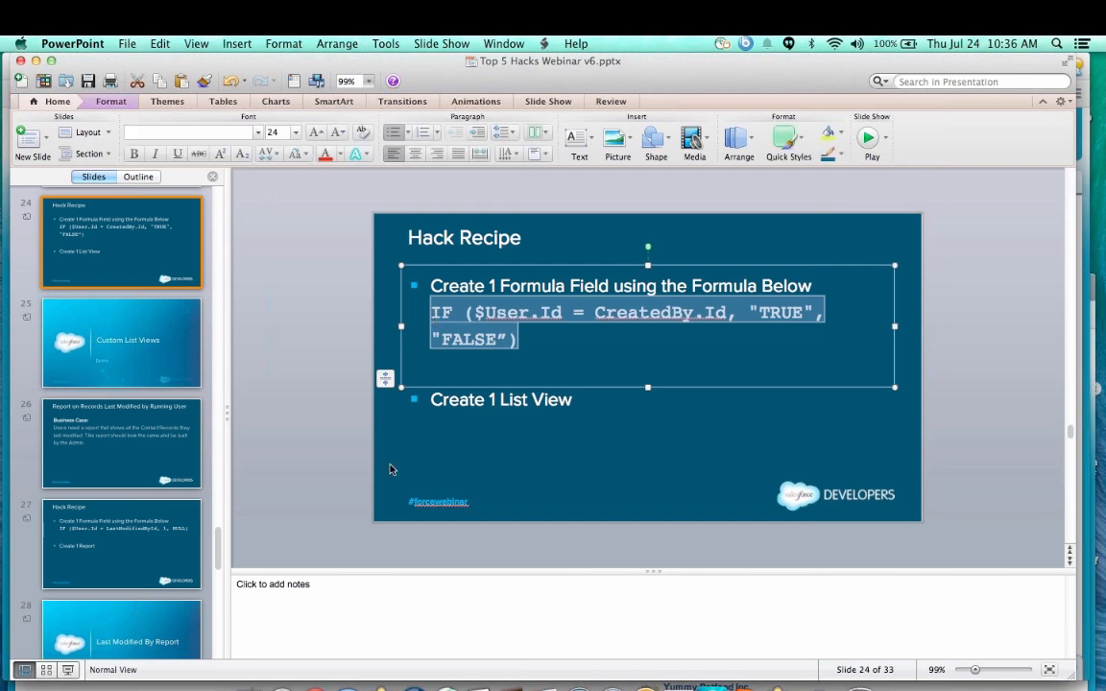
- Return to Salesforce in Chrome and paste the copied formula into the I Made This formula editor
left_click(306, 672)
left_click(320, 546)
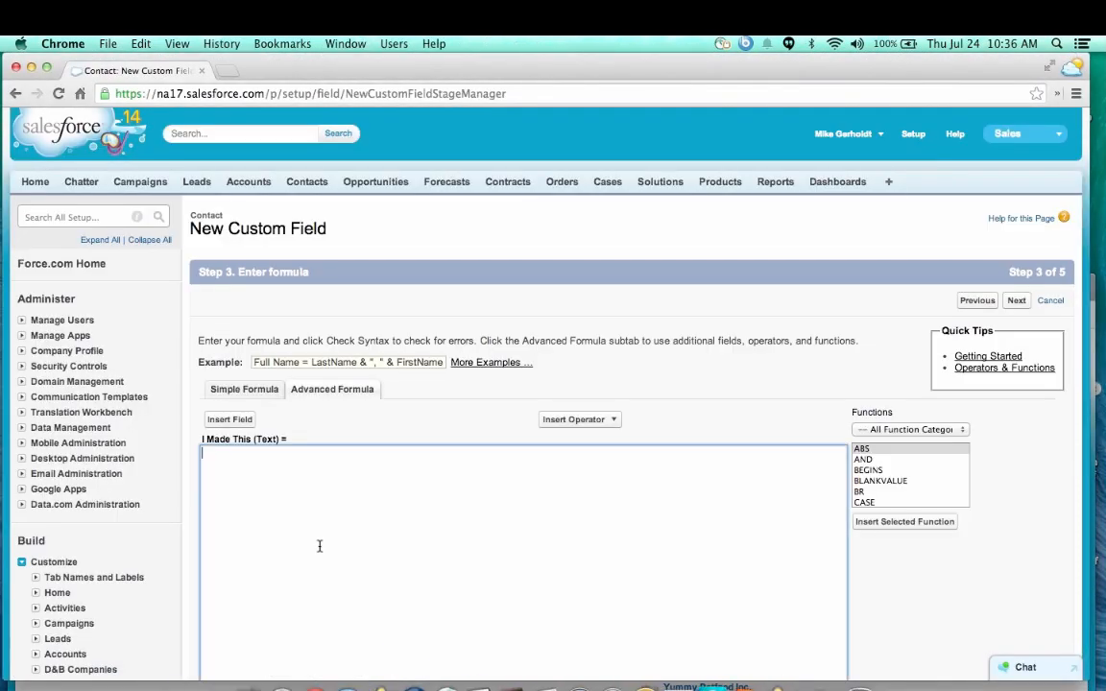
key("super+v")
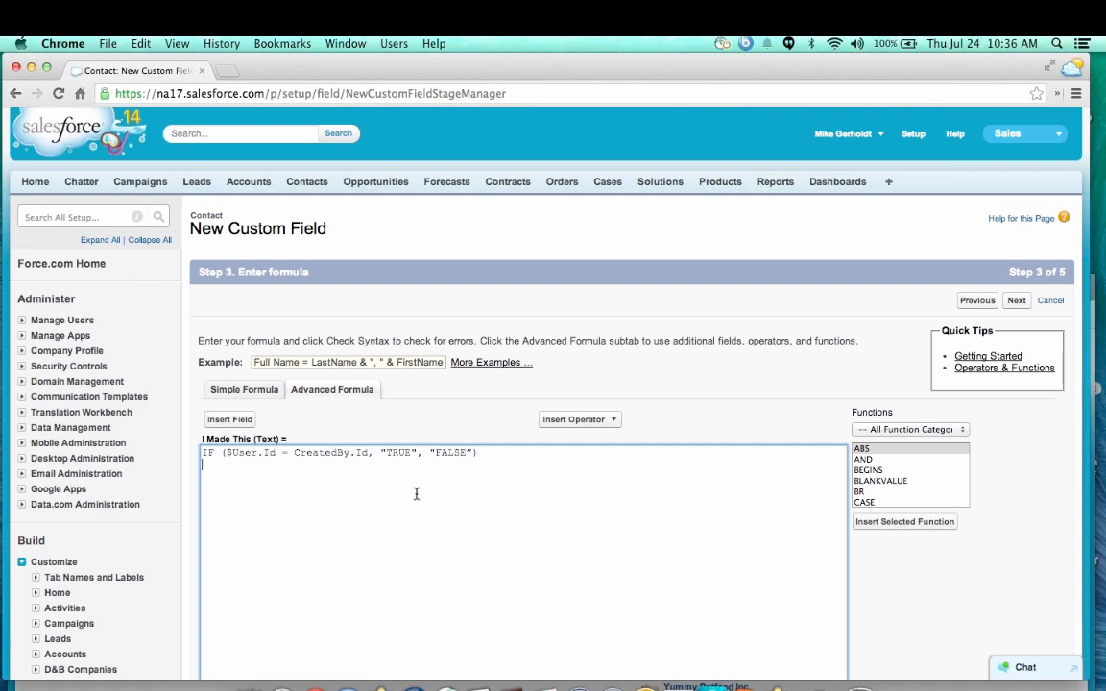
- Insert the IF function template below the pasted formula from the function list
scroll(414, 470, "down", 1)
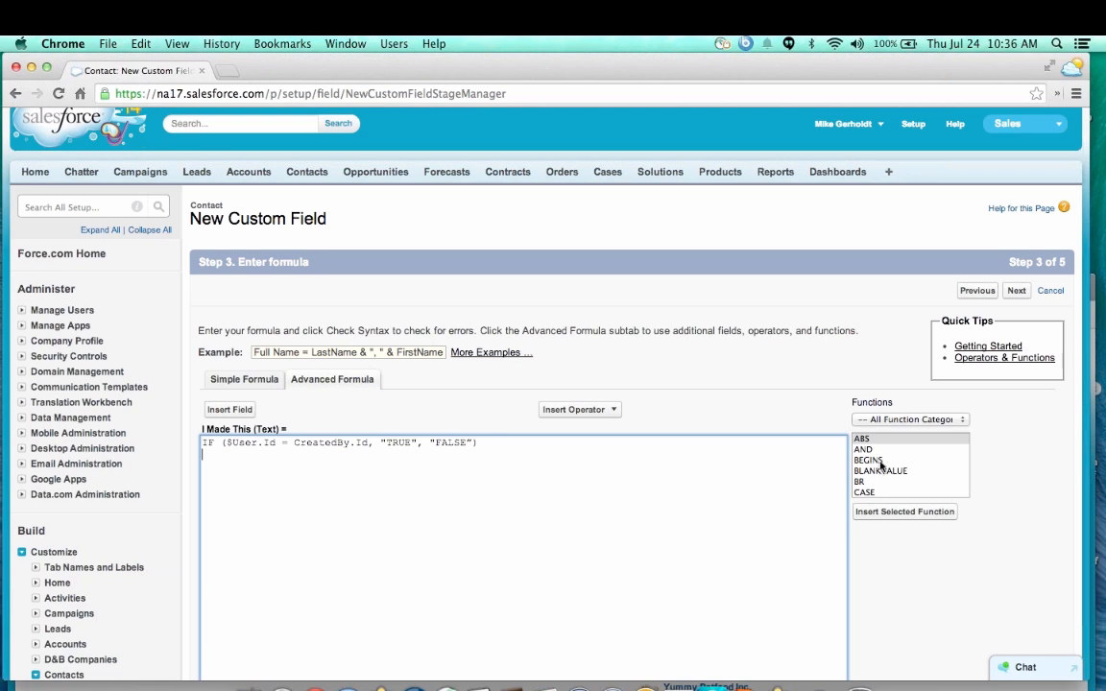
scroll(881, 466, "down", 5)
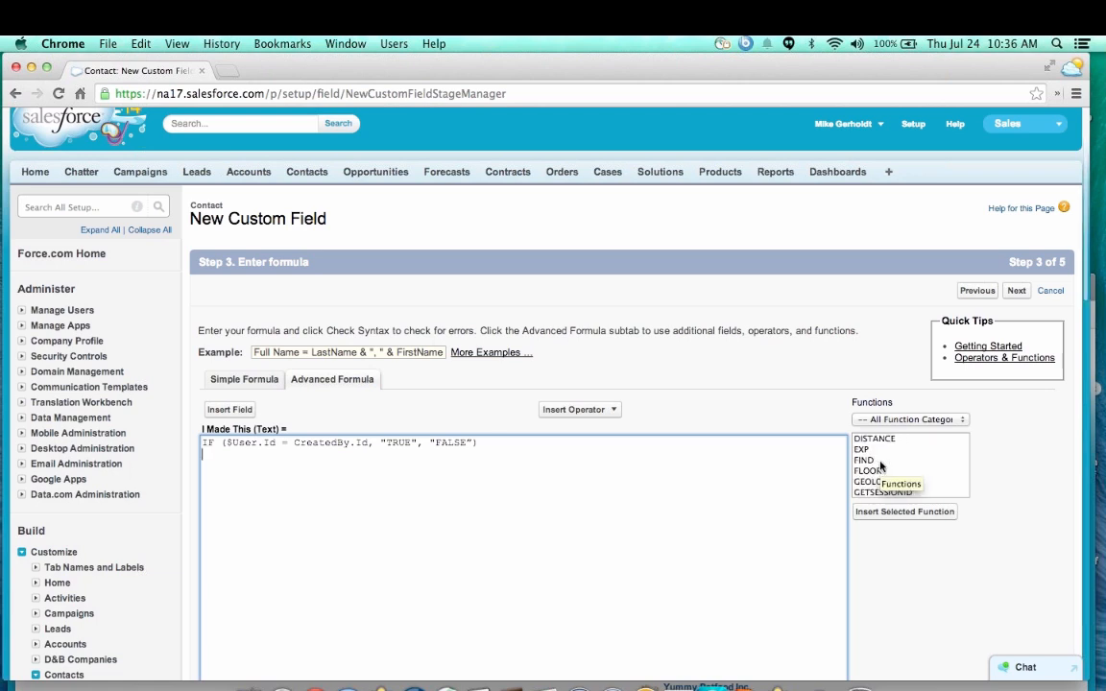
scroll(880, 466, "down", 2)
left_click(869, 471)
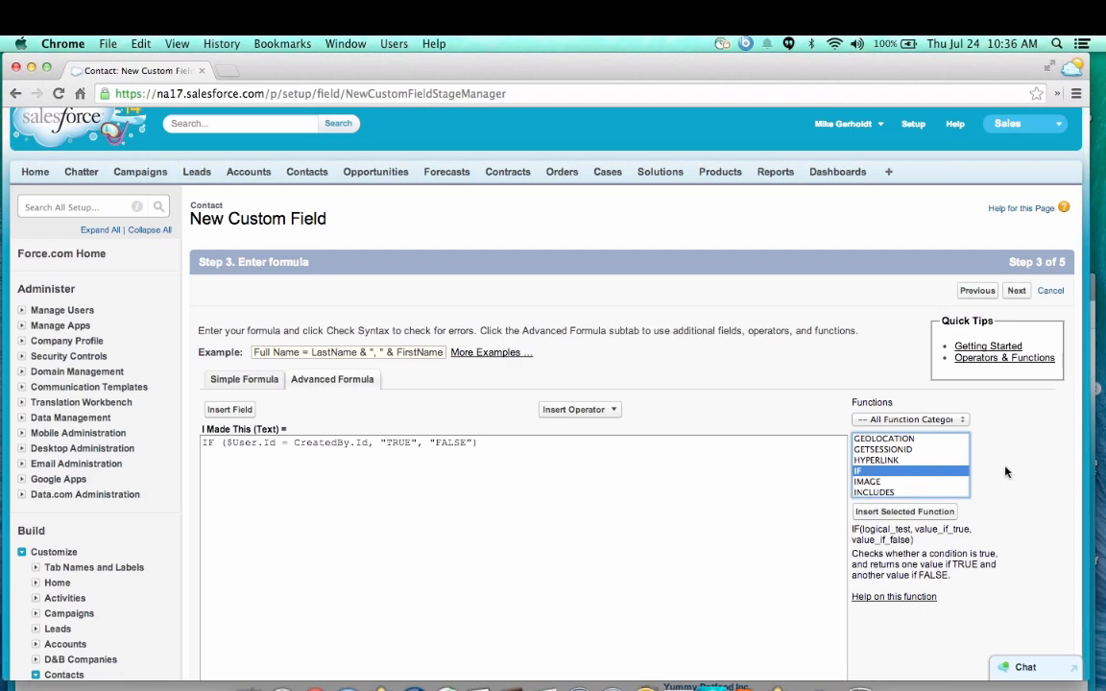
scroll(1005, 471, "down", 3)
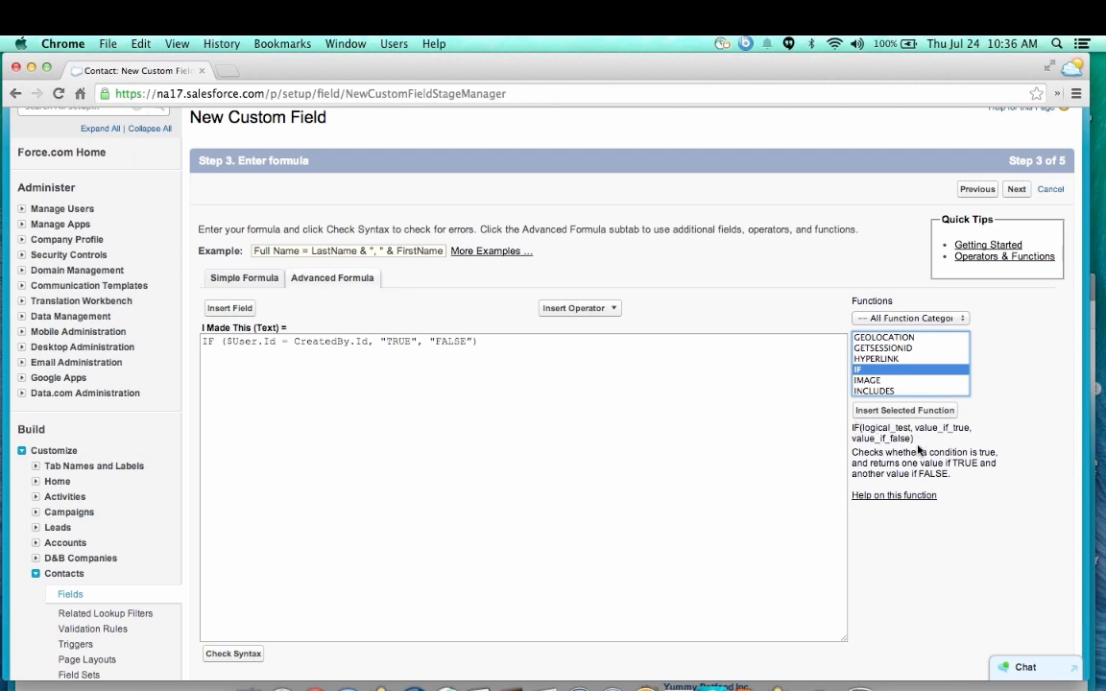
left_click(876, 411)
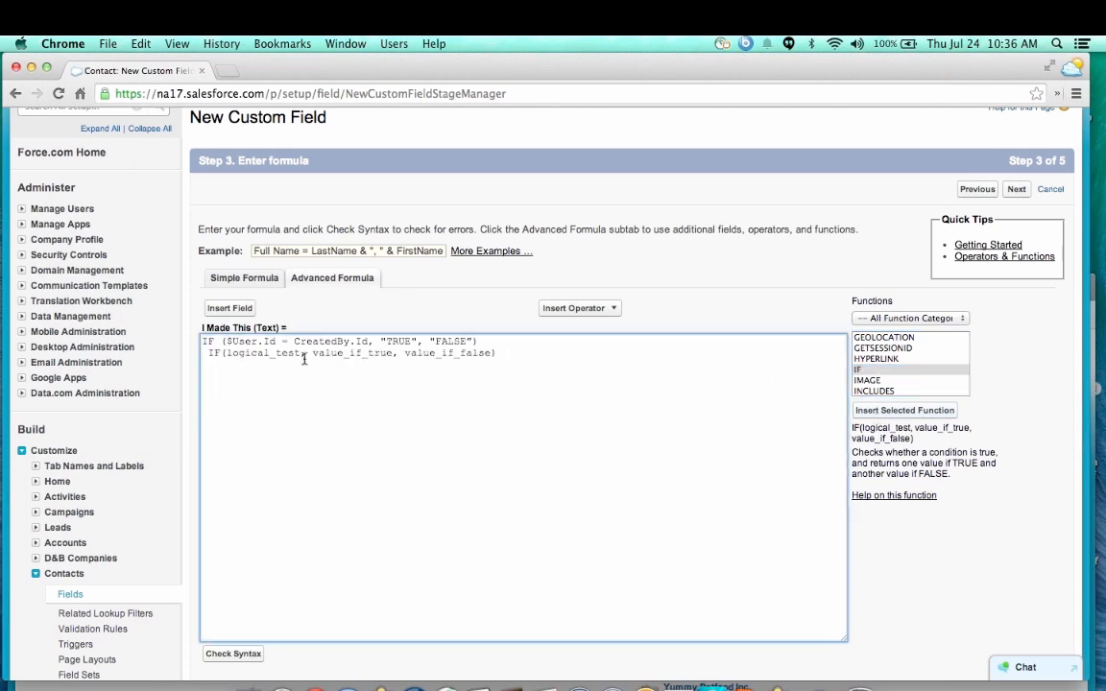
- Compare the logical_test placeholder with the $User.Id = CreatedBy.Id condition in the pasted formula by highlighting both
left_click_drag(301, 355, 229, 356)
left_click(229, 341)
left_click_drag(227, 341, 367, 341)
left_click(301, 354)
double_click(301, 353)
left_click(300, 353)
- Replace the logical_test placeholder in the second IF line with the $User.Id field, picked as User ID from the $User fields
left_click_drag(301, 353, 227, 355)
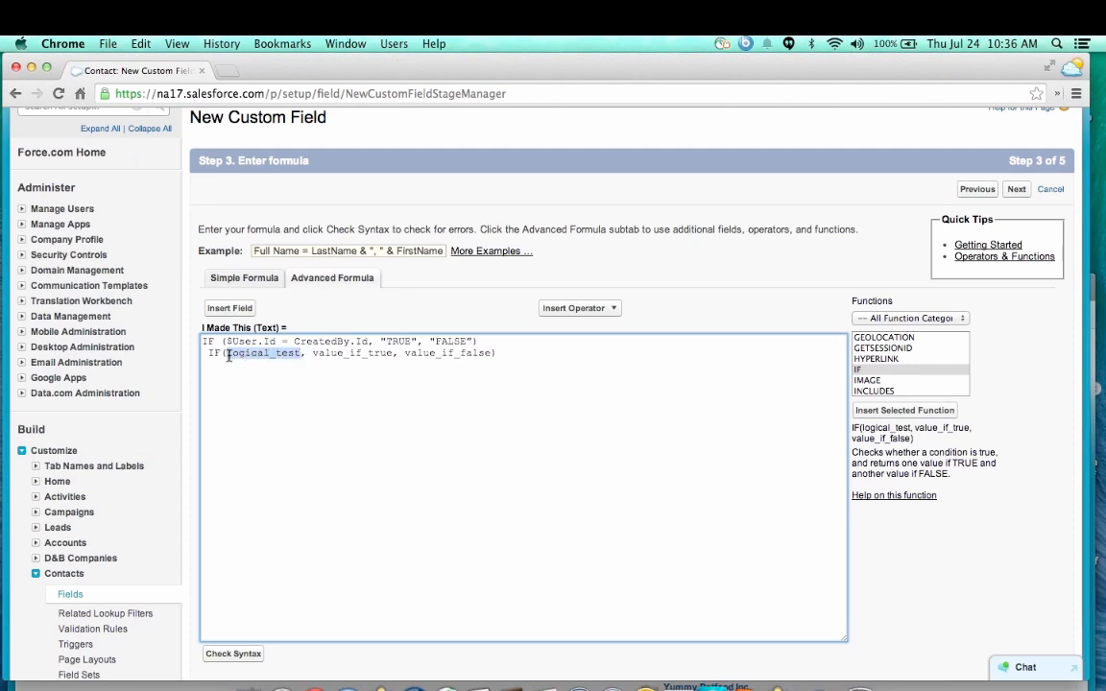
left_click(229, 308)
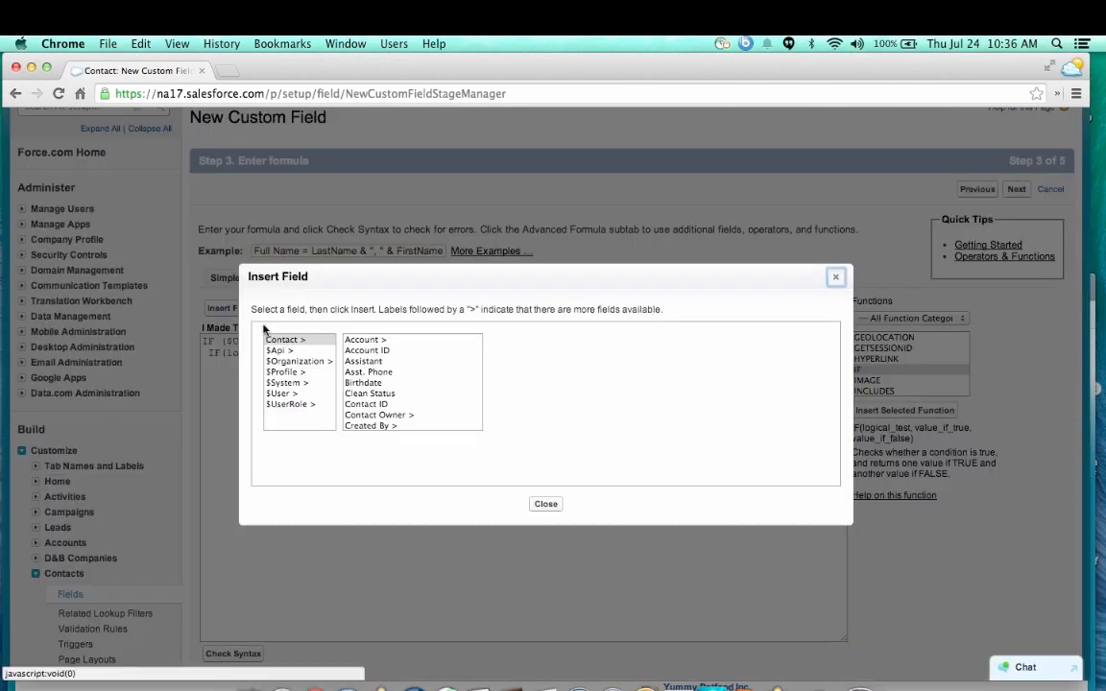
left_click(282, 393)
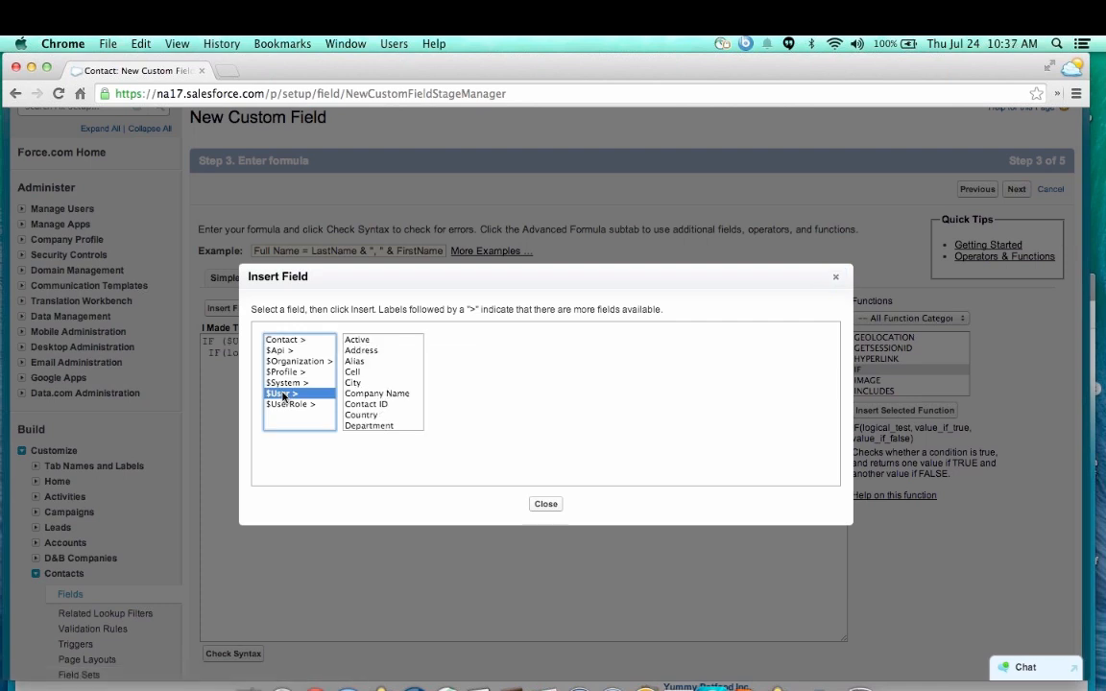
scroll(373, 408, "down", 2)
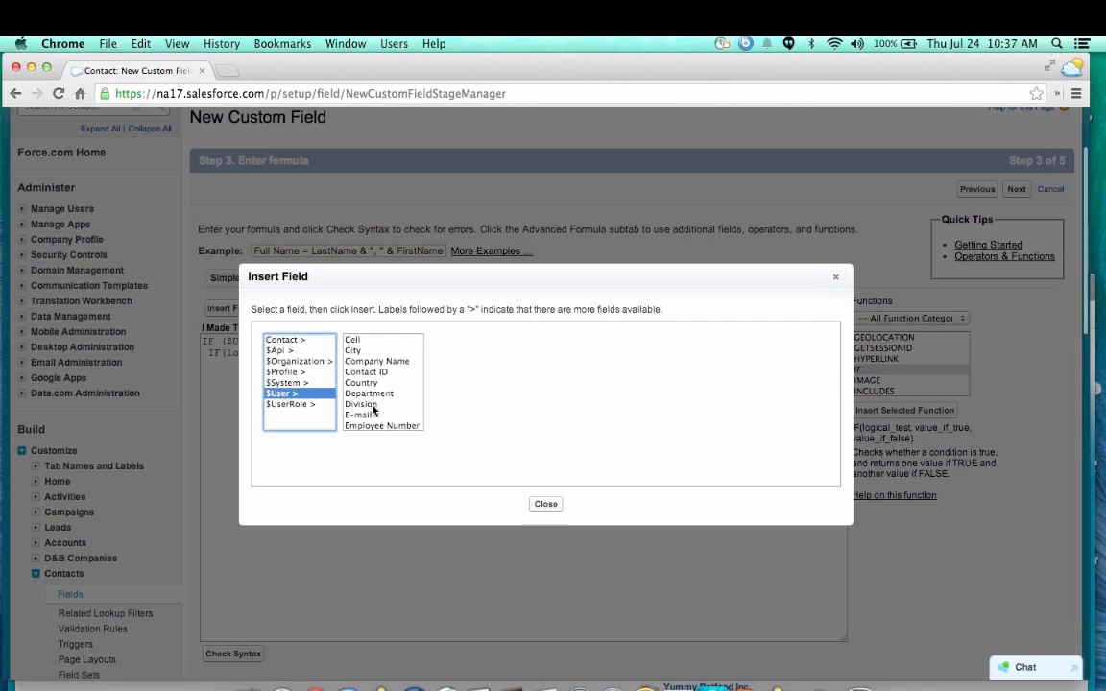
scroll(372, 408, "down", 10)
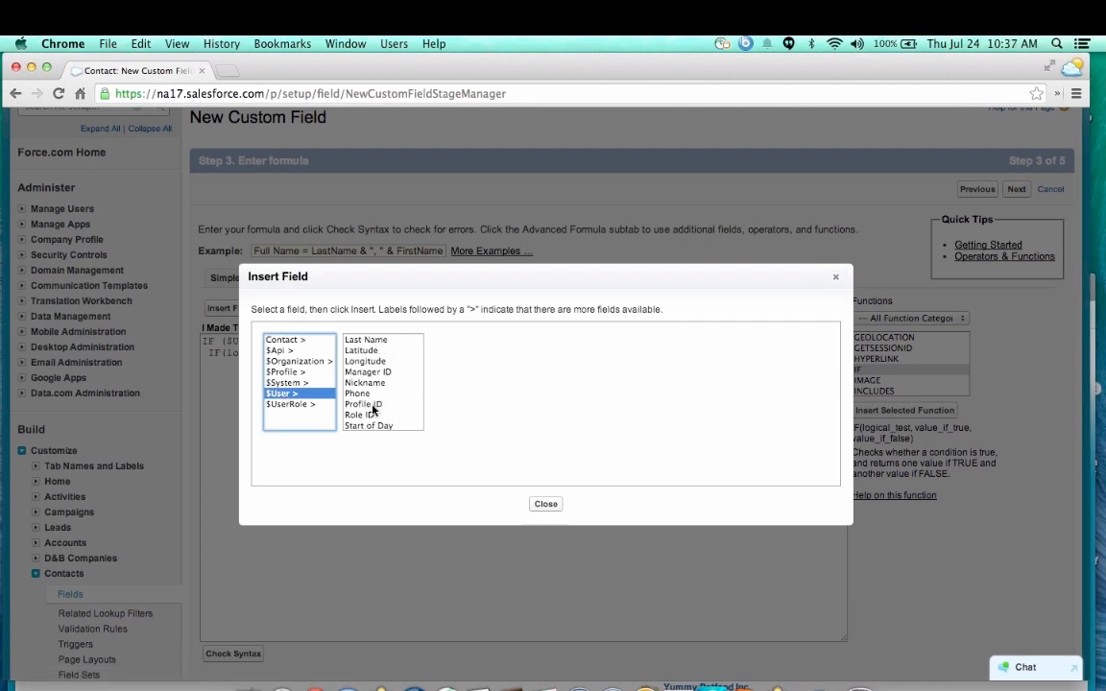
left_click(372, 415)
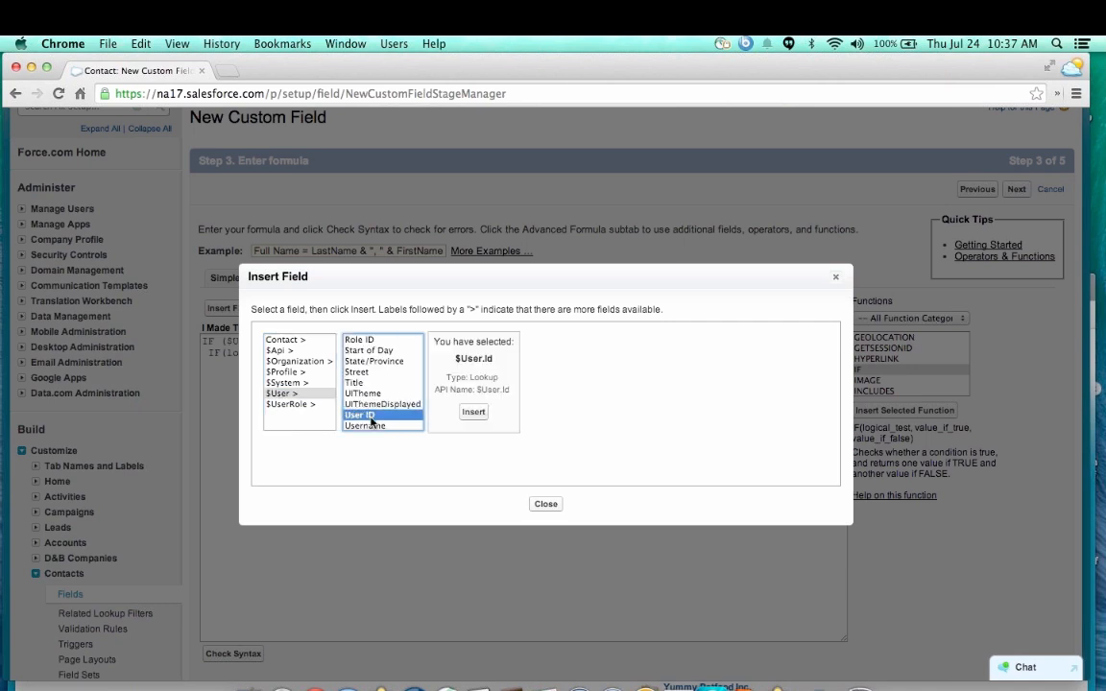
left_click(472, 411)
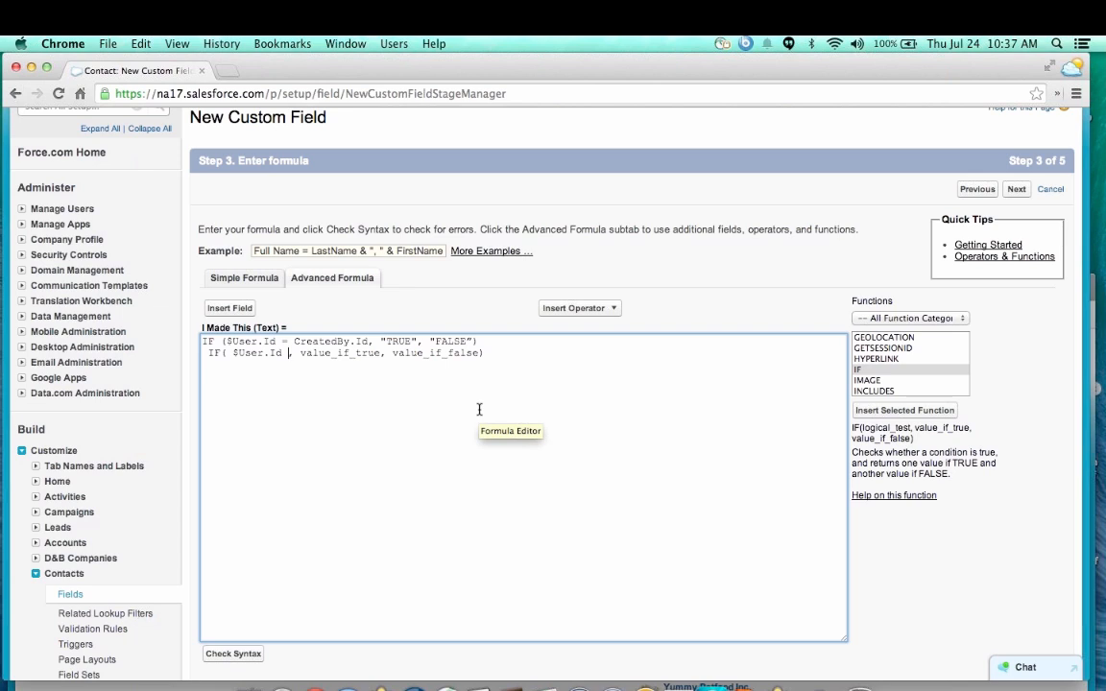
- Complete the second IF line's condition by adding an Equal operator and the Contact field Created By ID
left_click(612, 309)
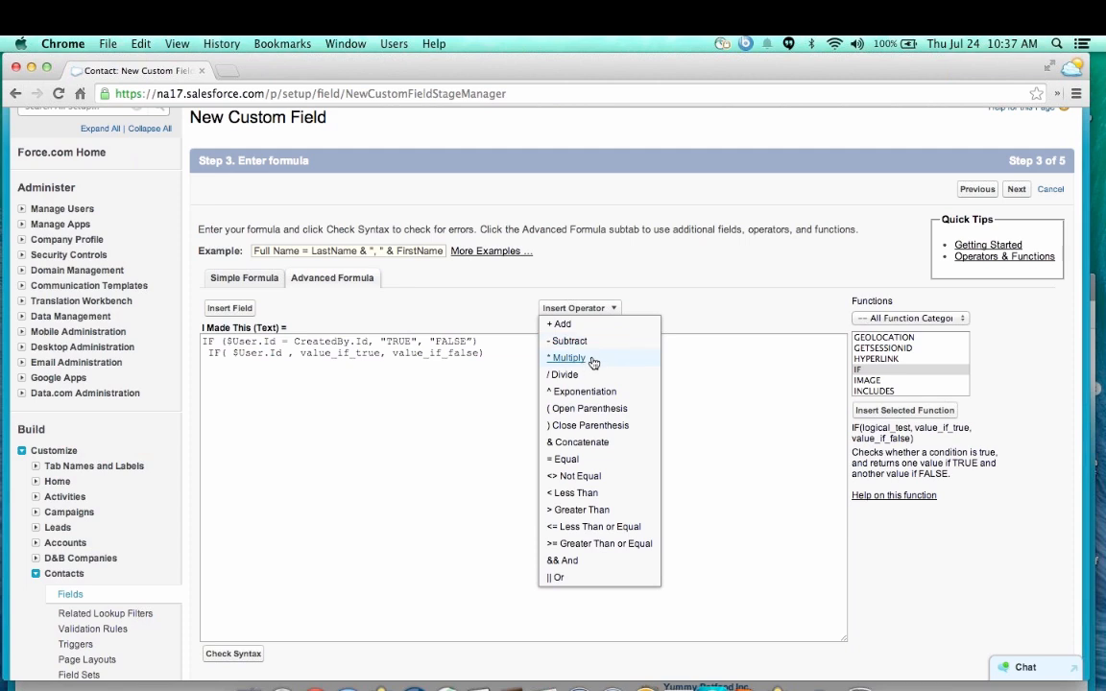
left_click(581, 459)
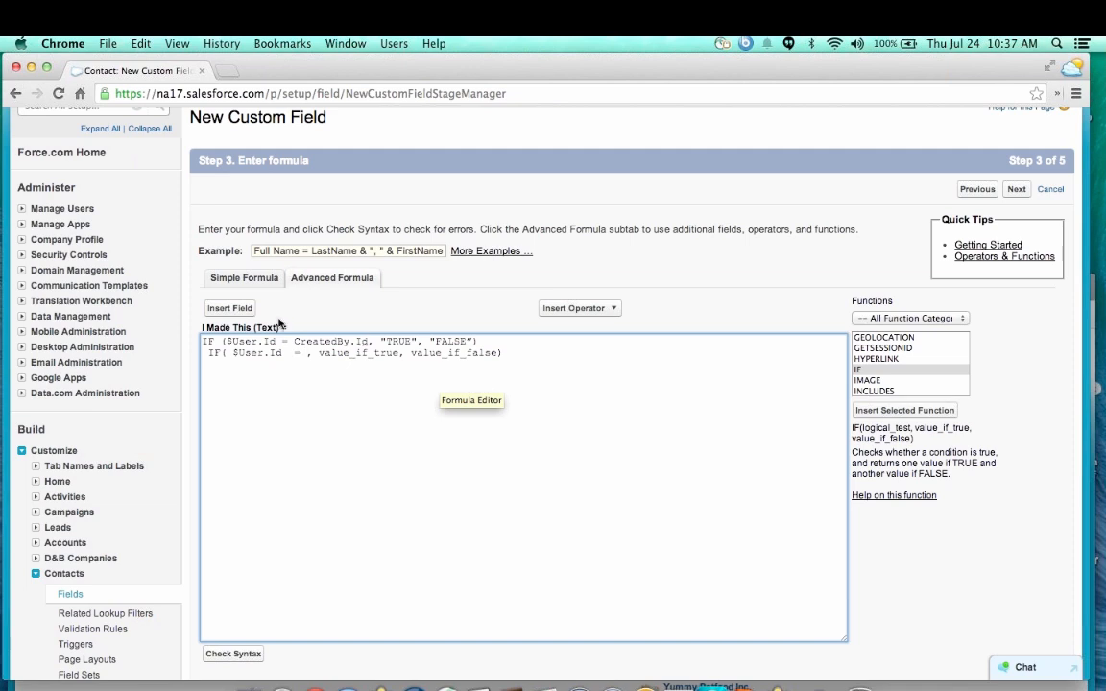
left_click(235, 308)
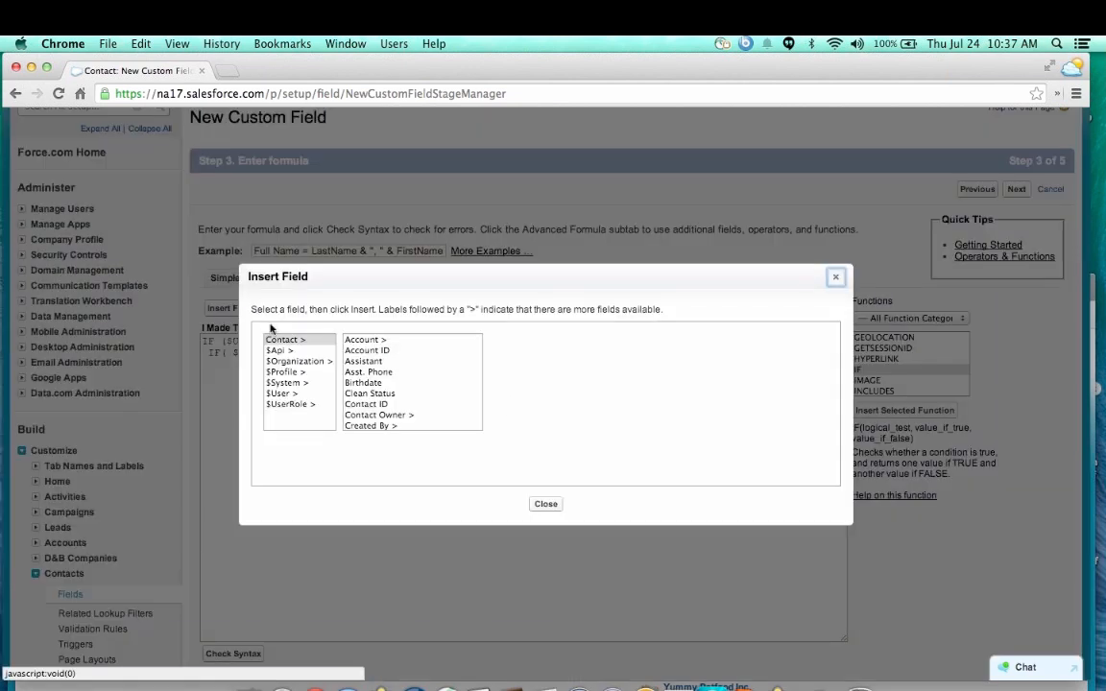
left_click(283, 340)
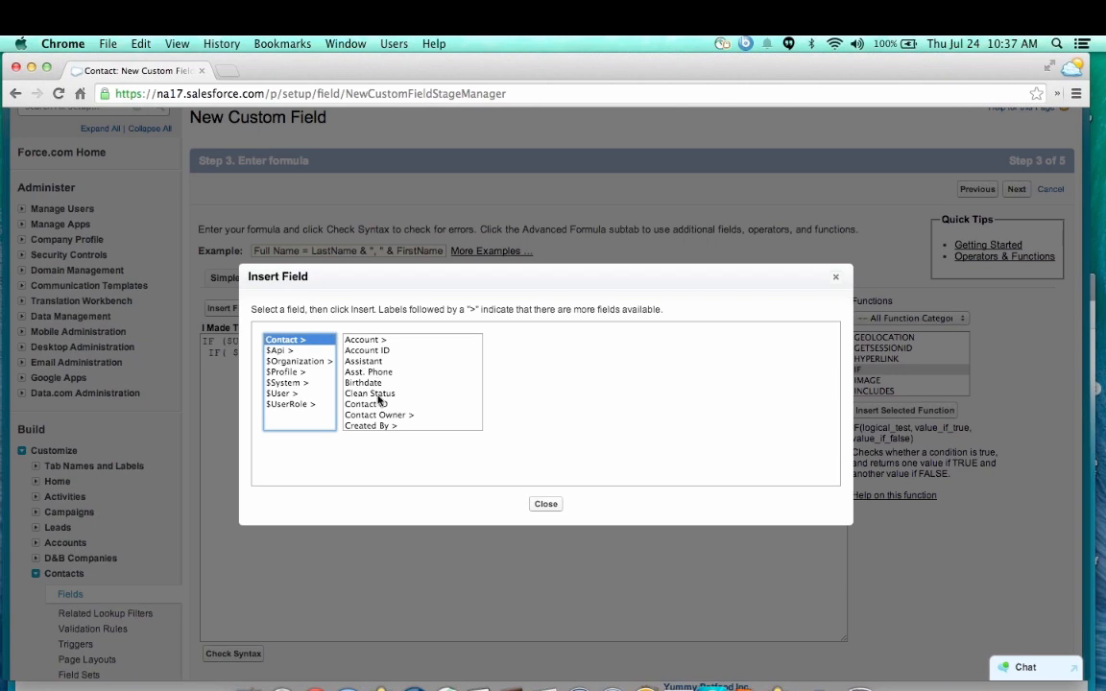
scroll(379, 401, "down", 5)
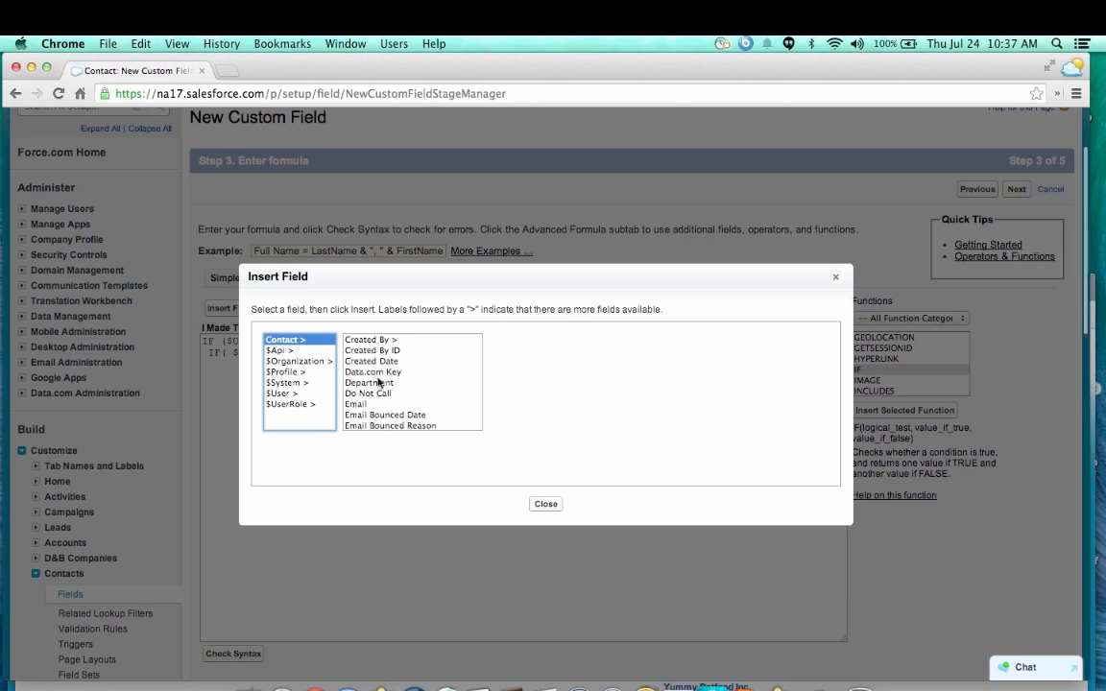
left_click(394, 351)
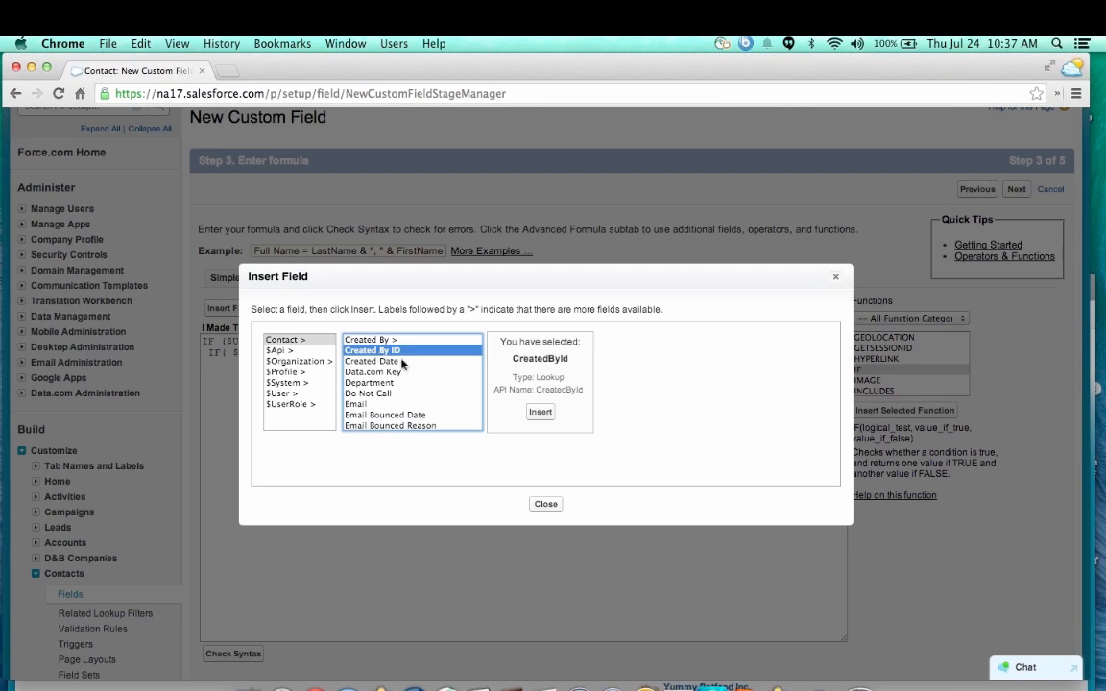
left_click(539, 411)
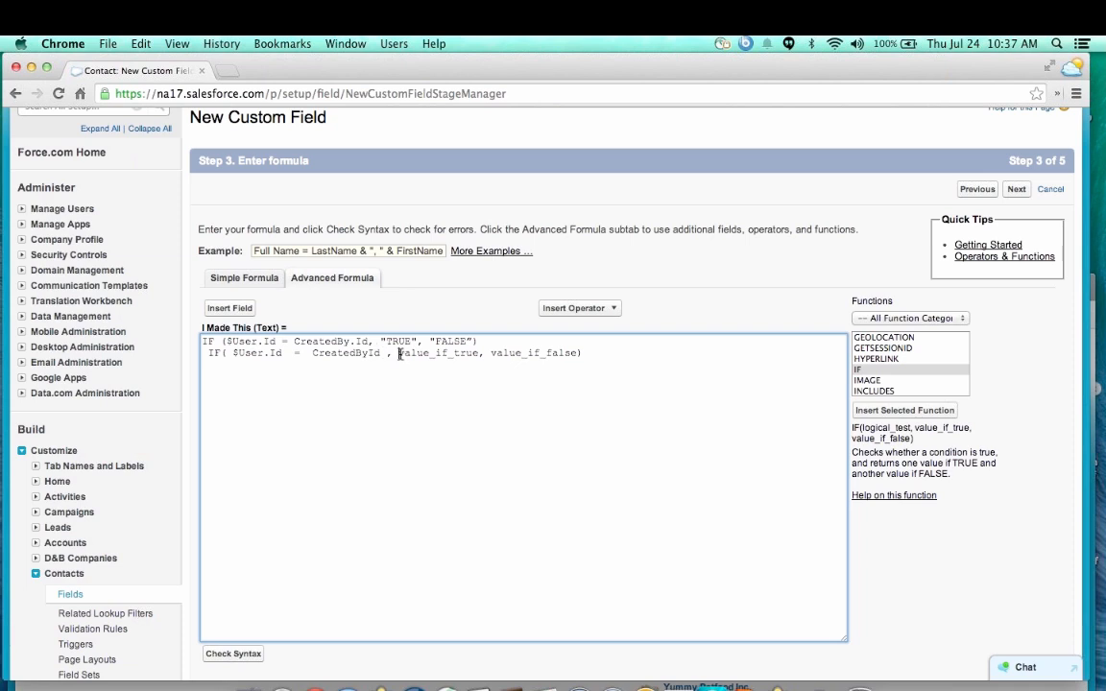
- Replace the value_if_true placeholder with "TRUE" and the value_if_false placeholder with "FALSE"
left_click_drag(400, 353, 479, 354)
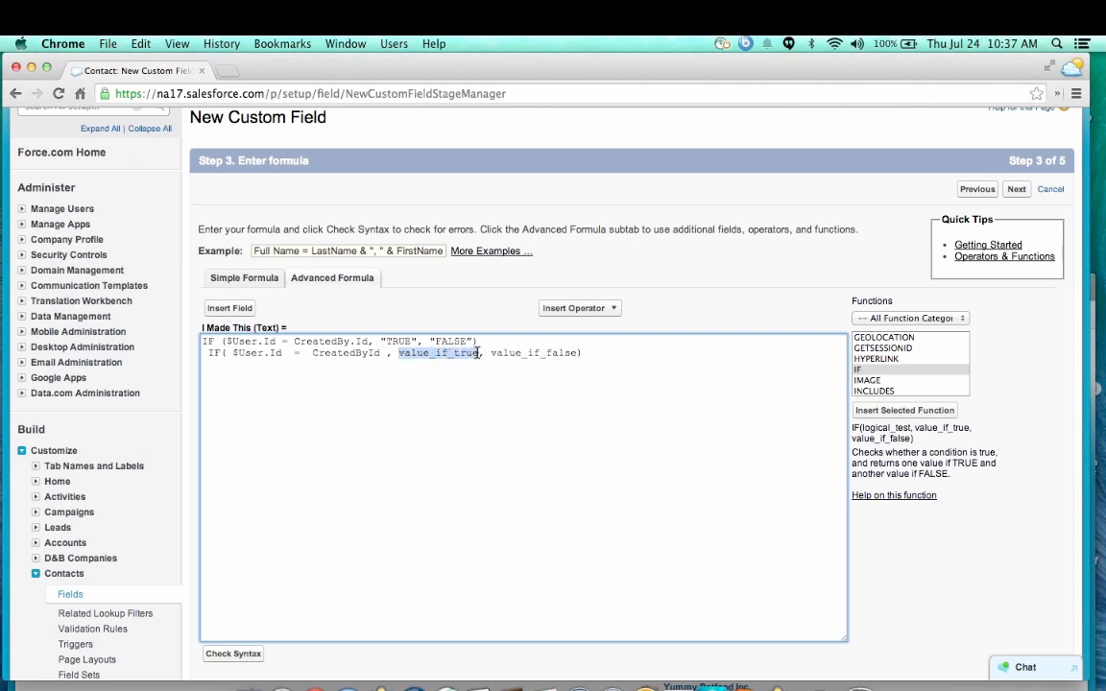
type("\"")
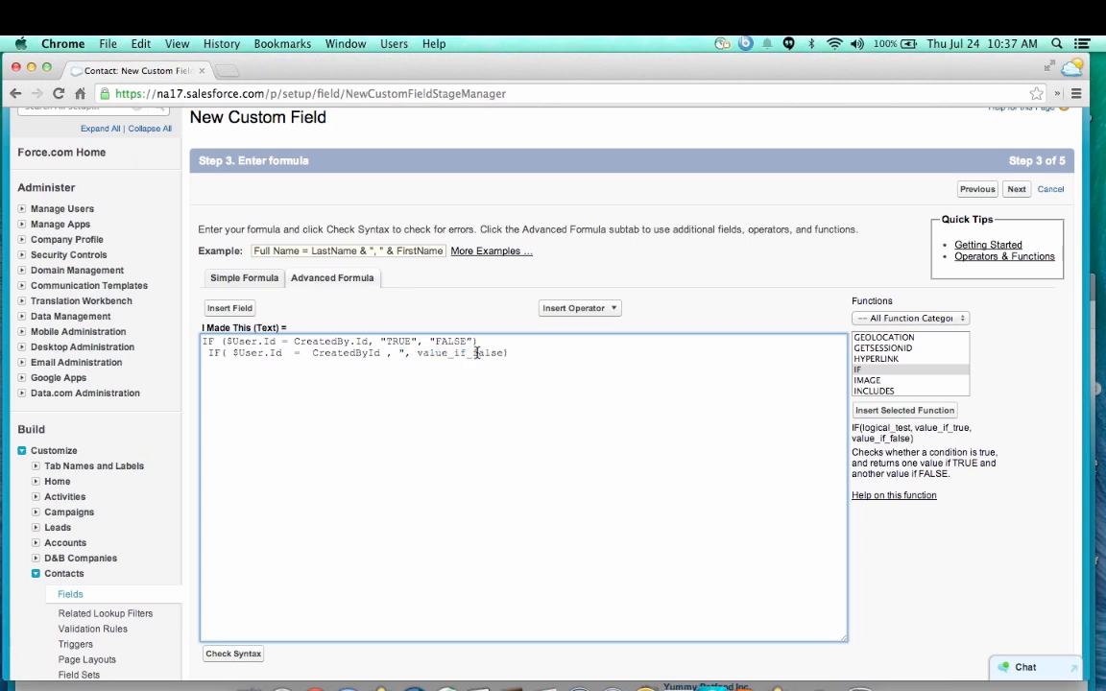
type("TRUE\"")
left_click_drag(448, 353, 534, 355)
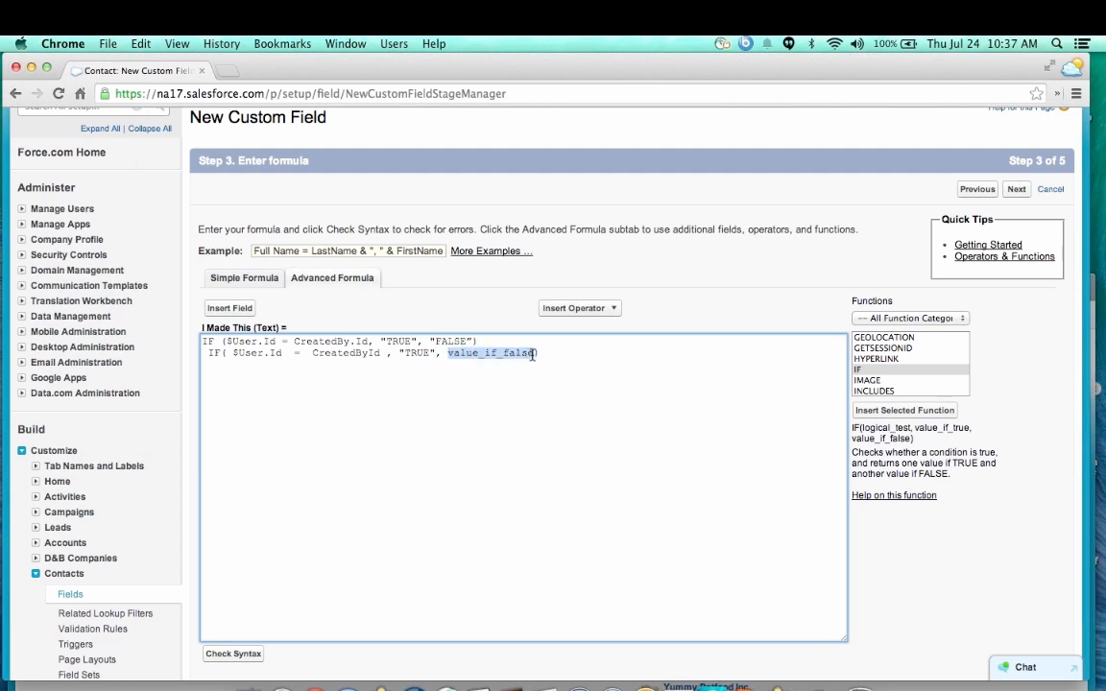
type("\"FALSE\"")
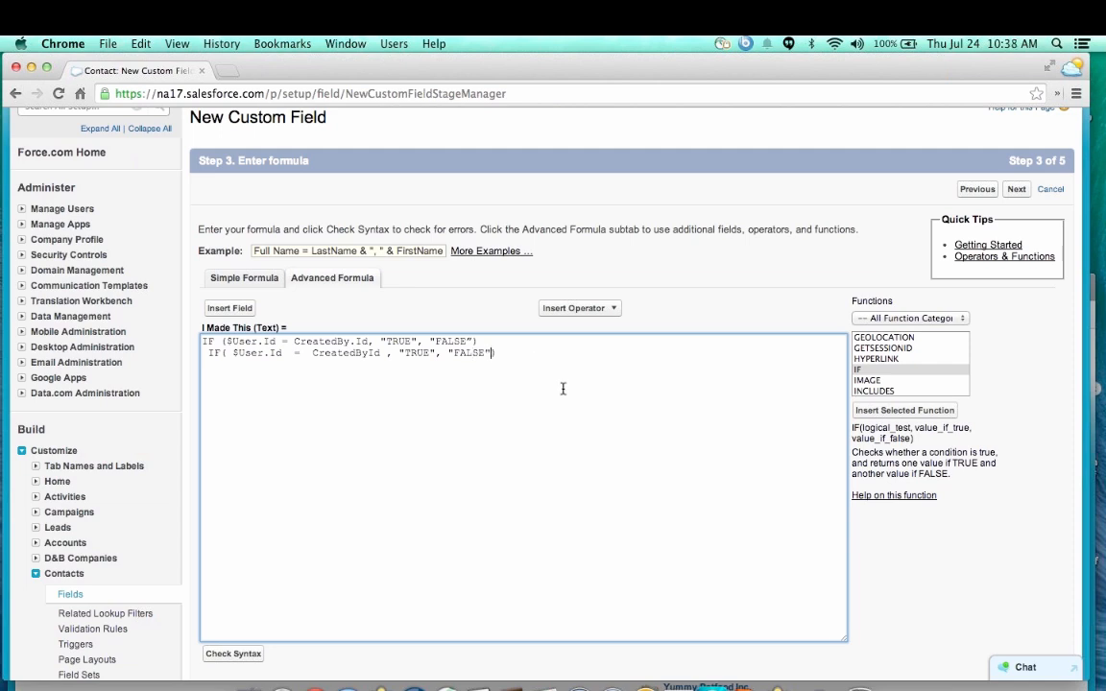
- Delete the second IF line from the formula and try to continue to step 4 of the new field wizard
double_click(496, 353)
left_click_drag(239, 354, 202, 352)
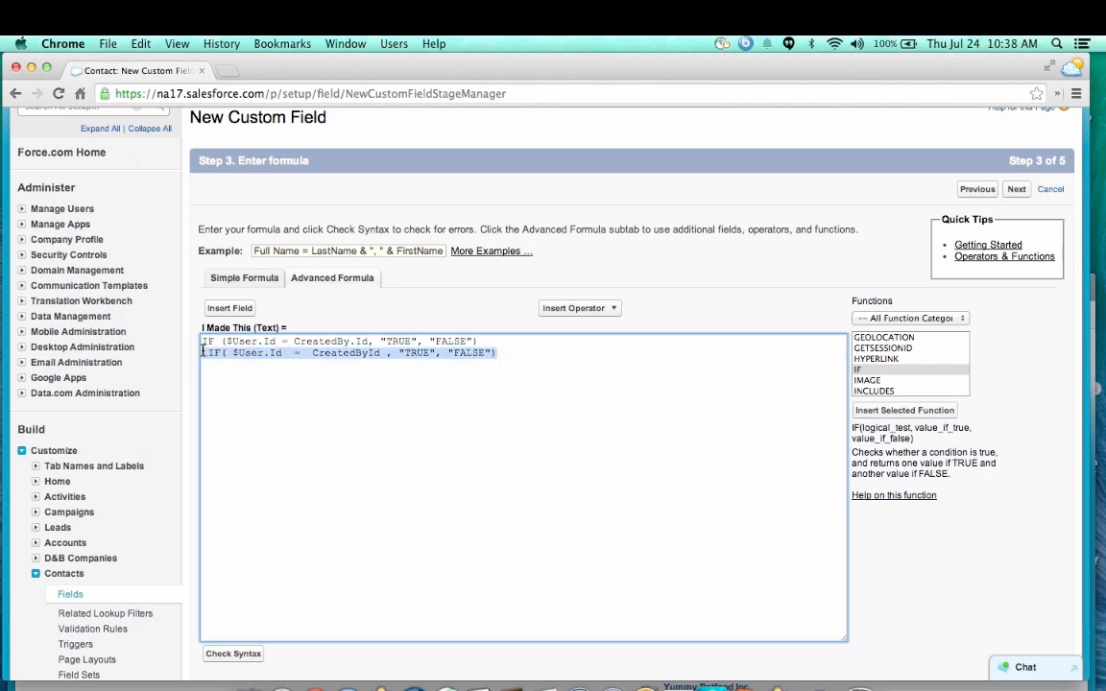
key("BackSpace")
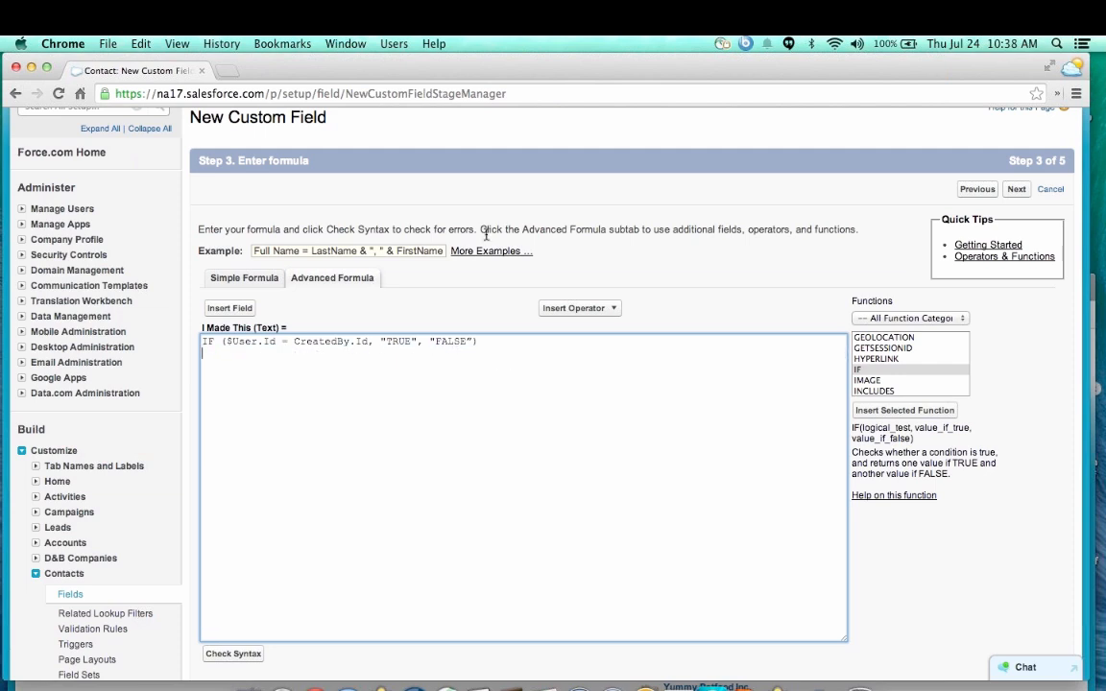
scroll(487, 233, "up", 2)
left_click(877, 212)
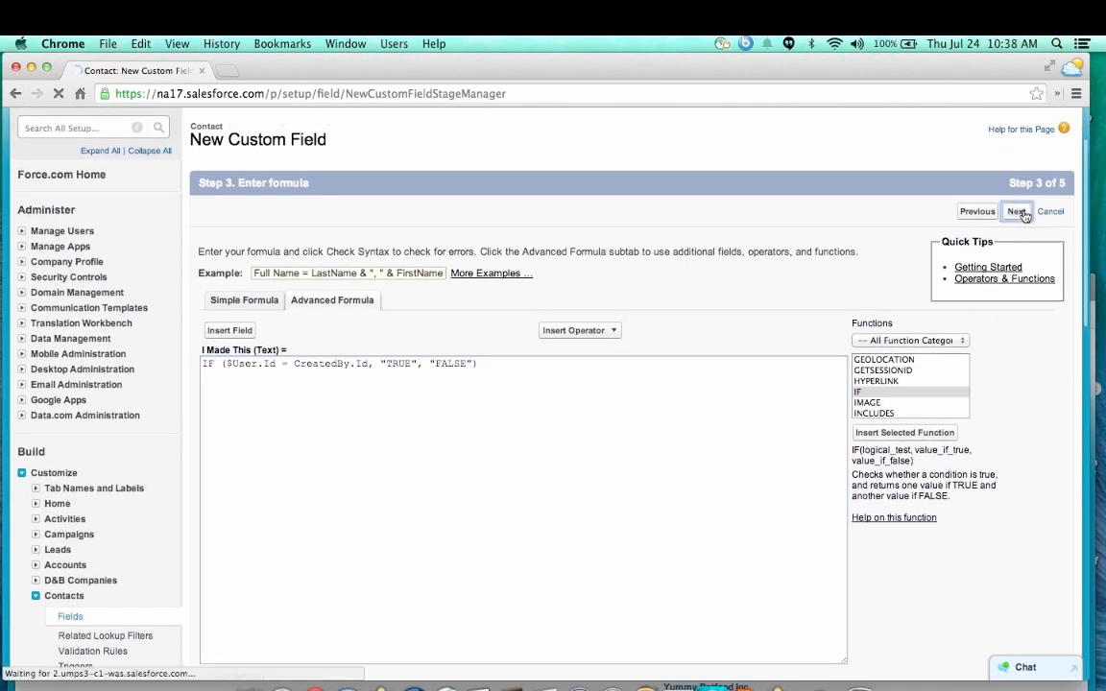
- Open the Lead object's fields in Setup and look through its custom fields for an existing formula field
scroll(662, 343, "down", 3)
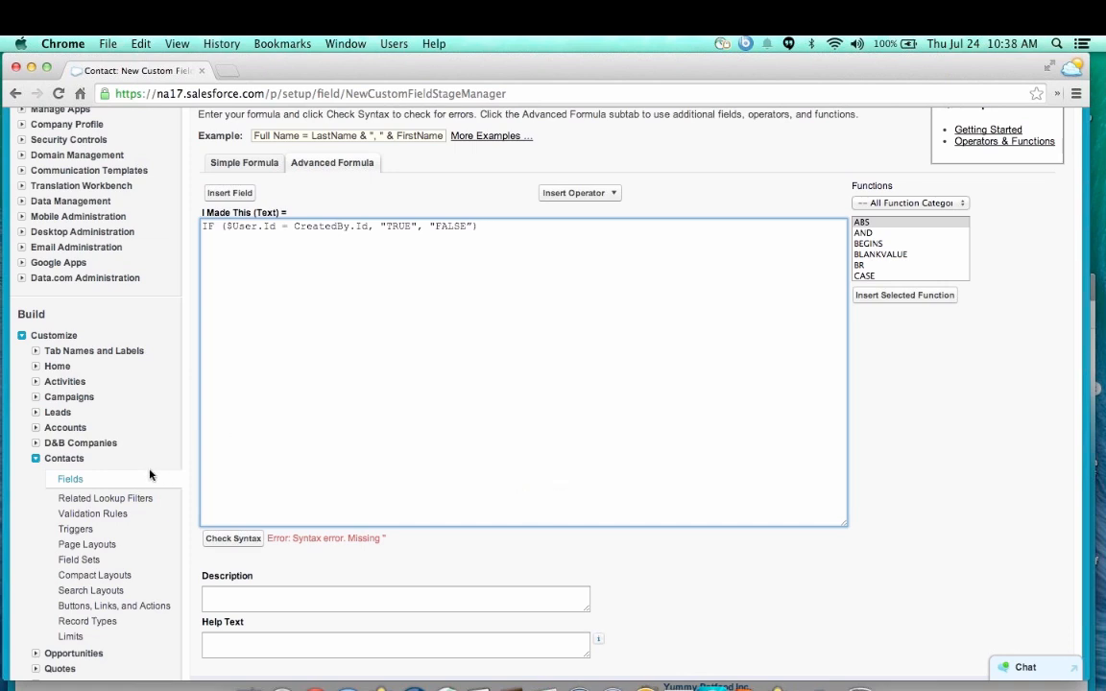
left_click(35, 414)
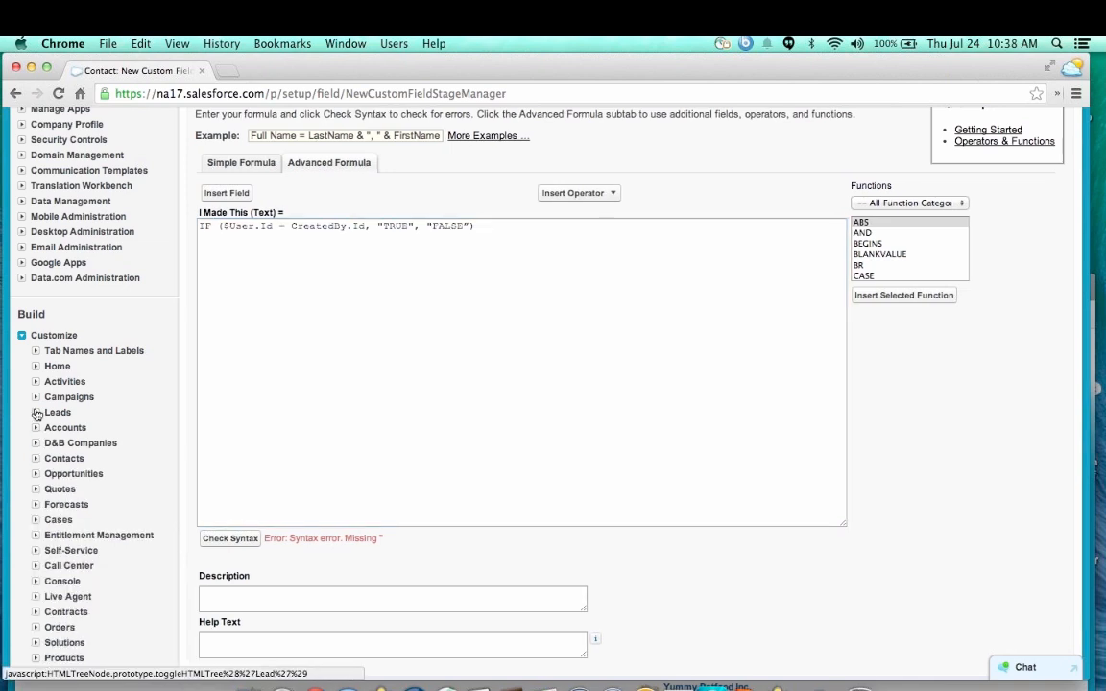
left_click(36, 414)
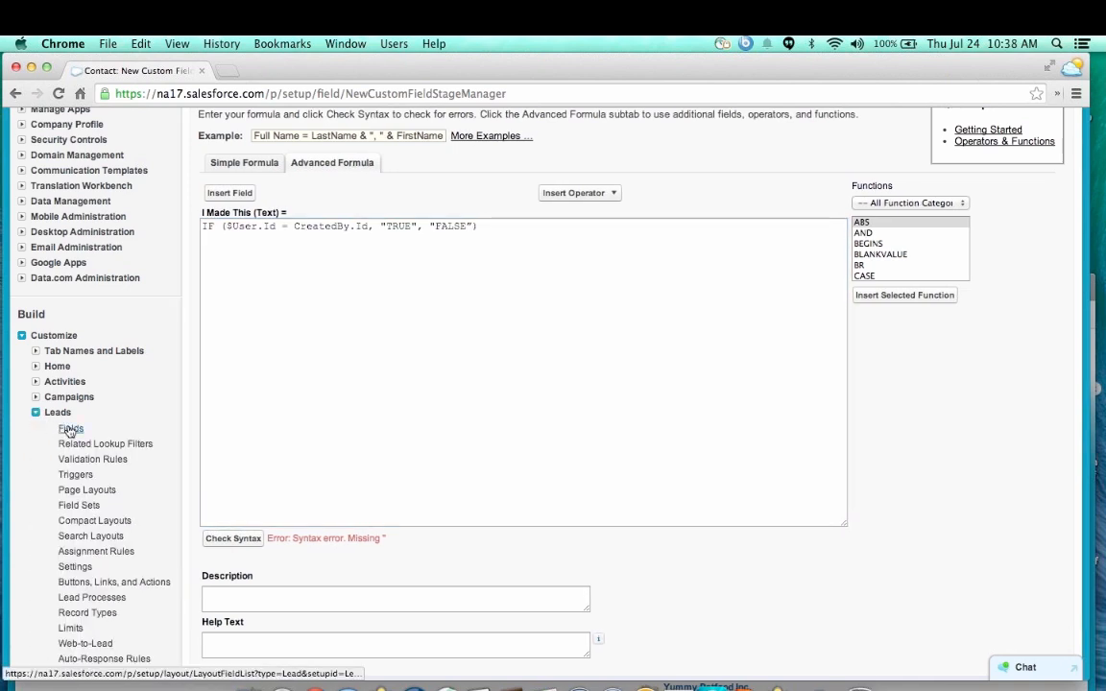
left_click(69, 429)
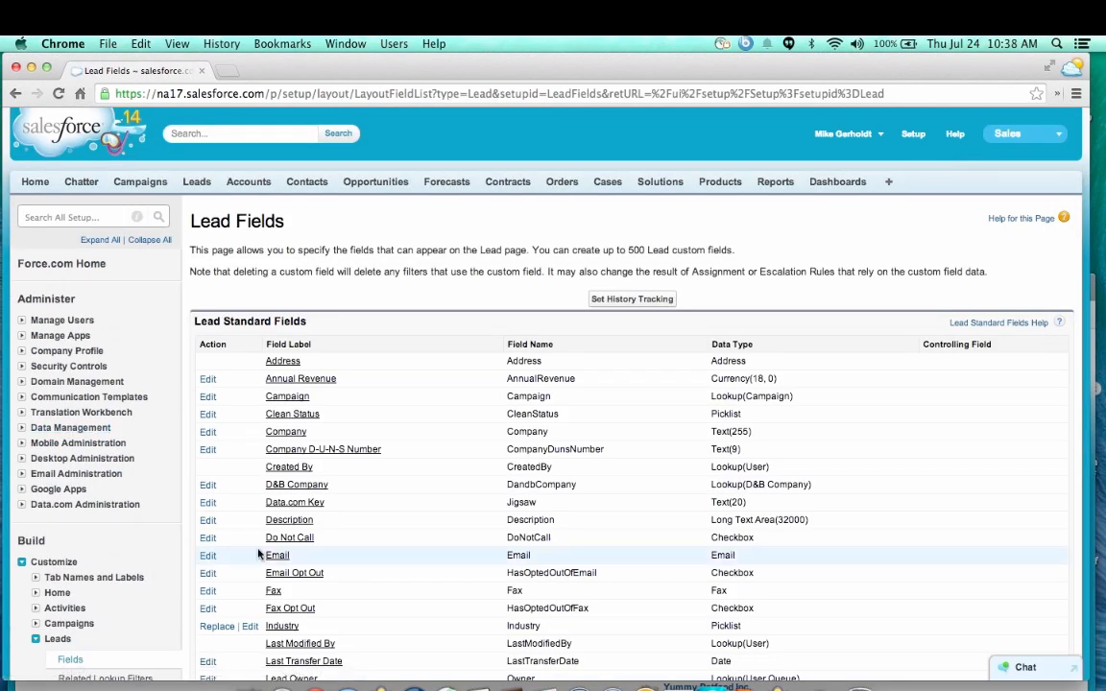
scroll(260, 555, "down", 10)
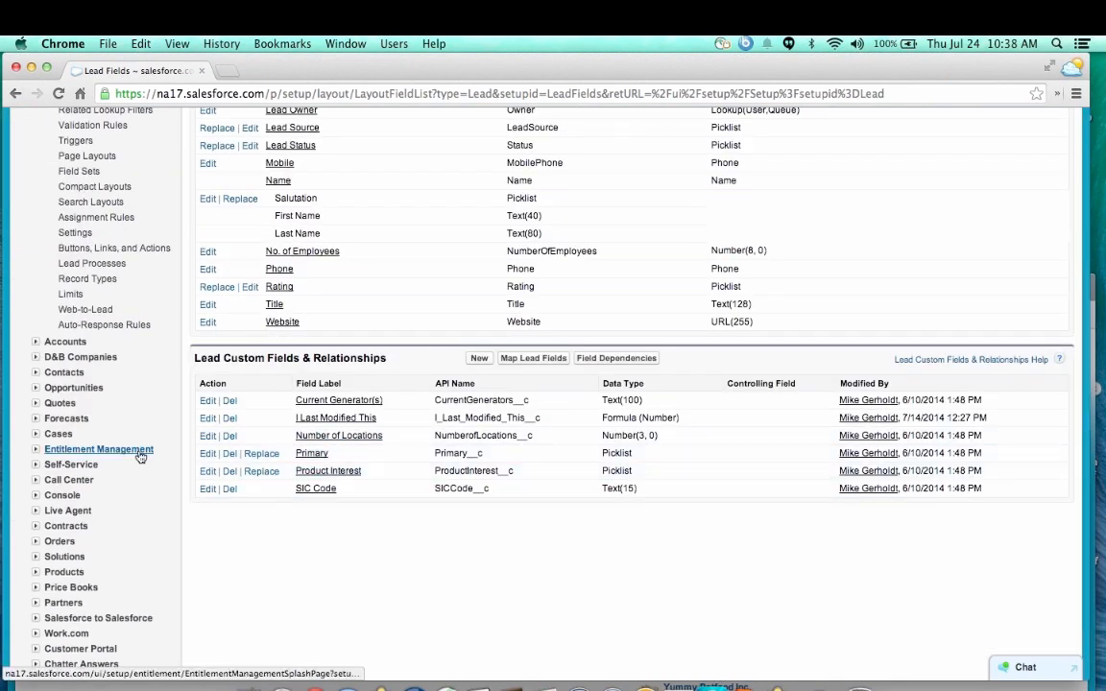
scroll(140, 457, "up", 5)
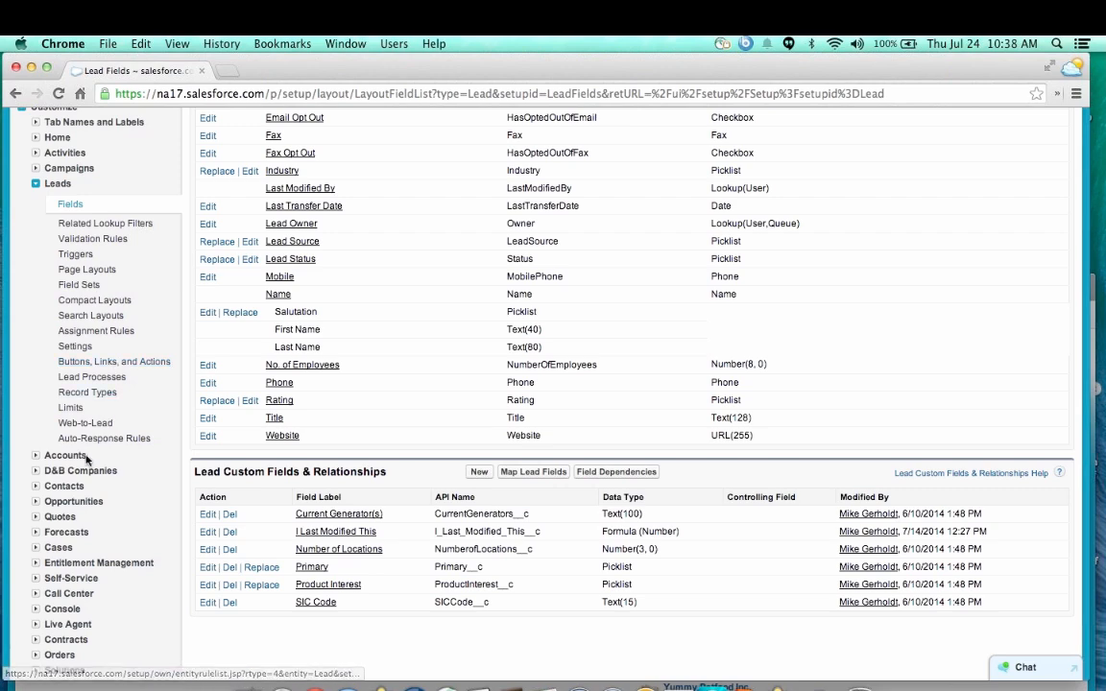
- Open the Account object's fields in Setup and view the definition of the custom field I Made This
left_click(36, 456)
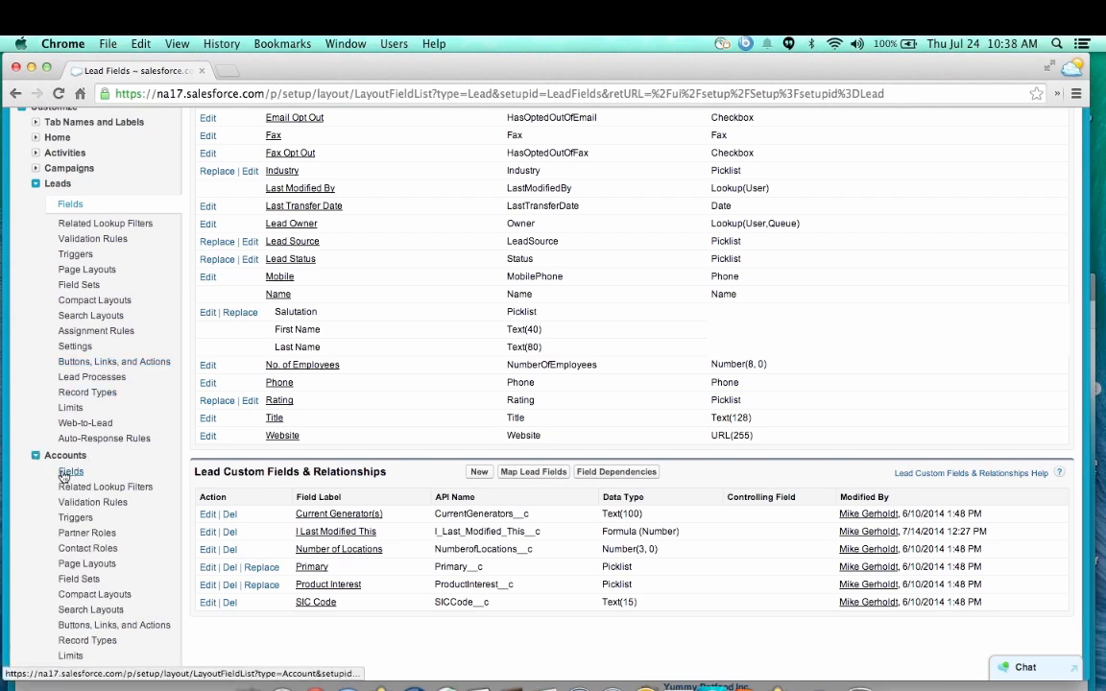
left_click(67, 473)
scroll(253, 504, "down", 5)
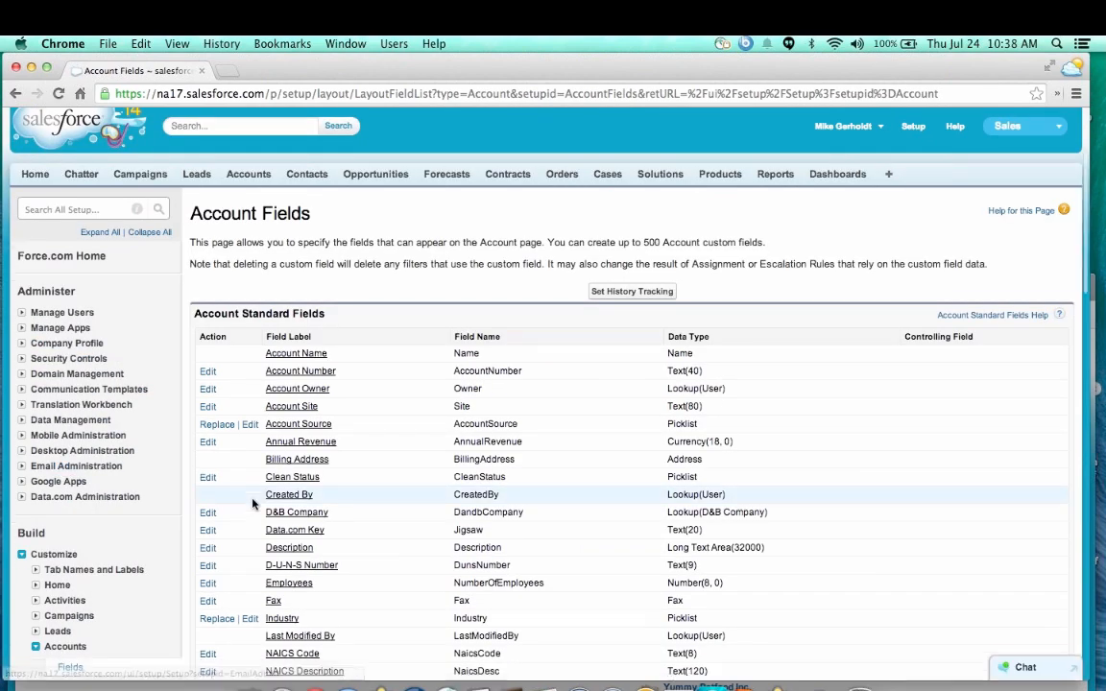
scroll(252, 504, "down", 5)
left_click(307, 438)
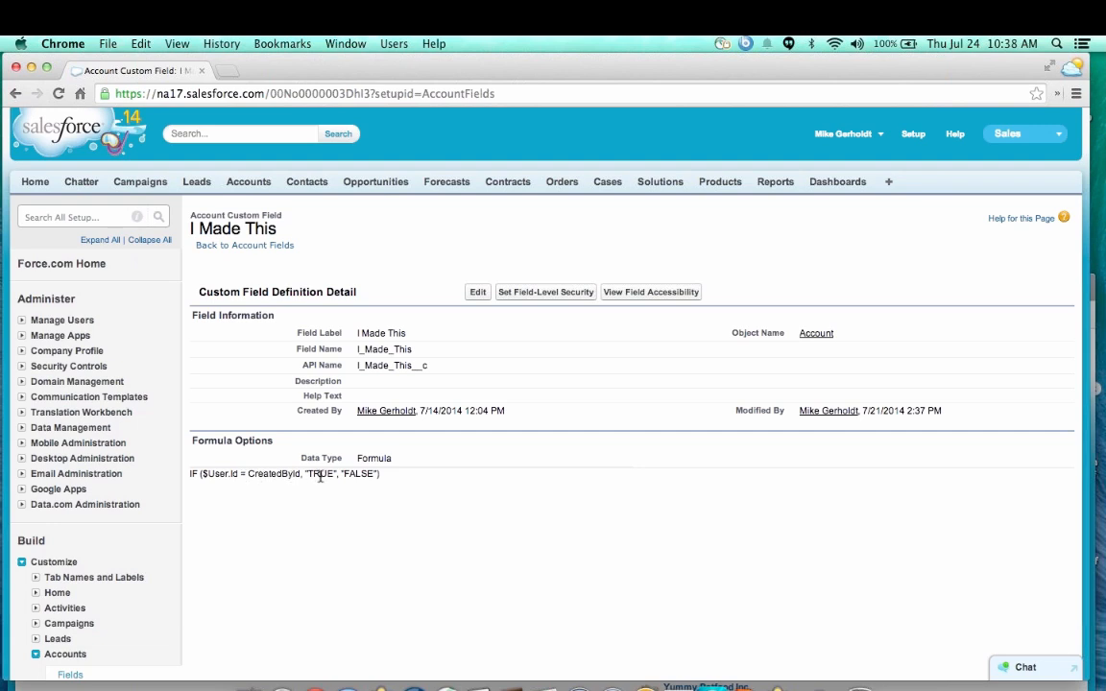
- Open the Burlington Textiles Corp of America account and compare its I Made This value with the Created By field
left_click(262, 183)
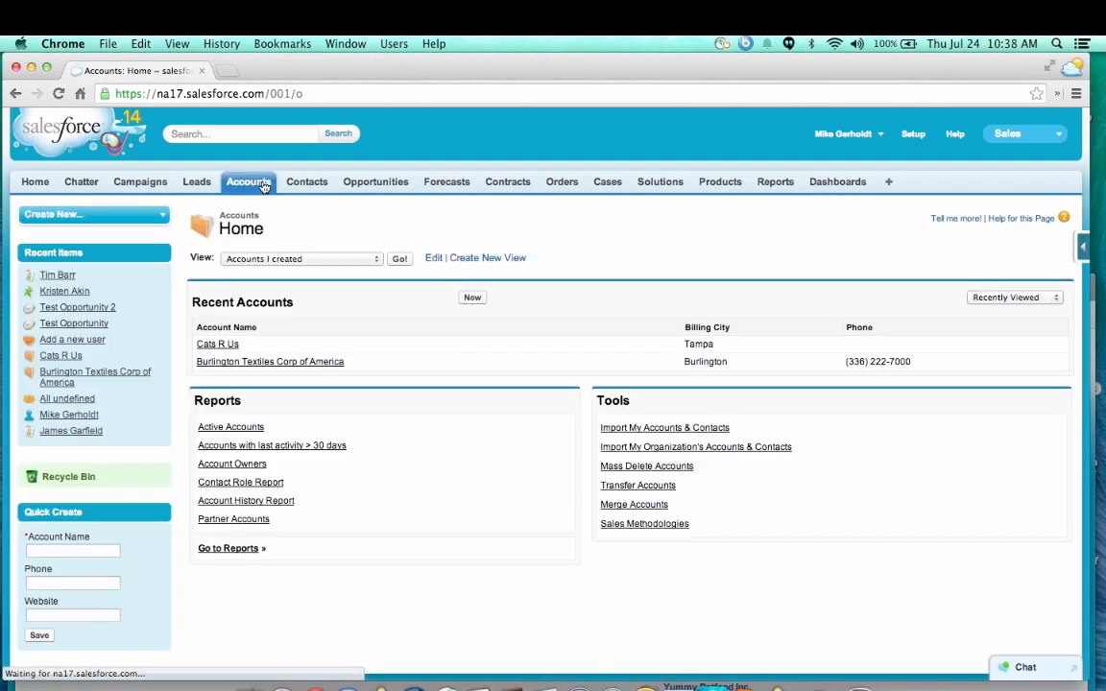
left_click(282, 364)
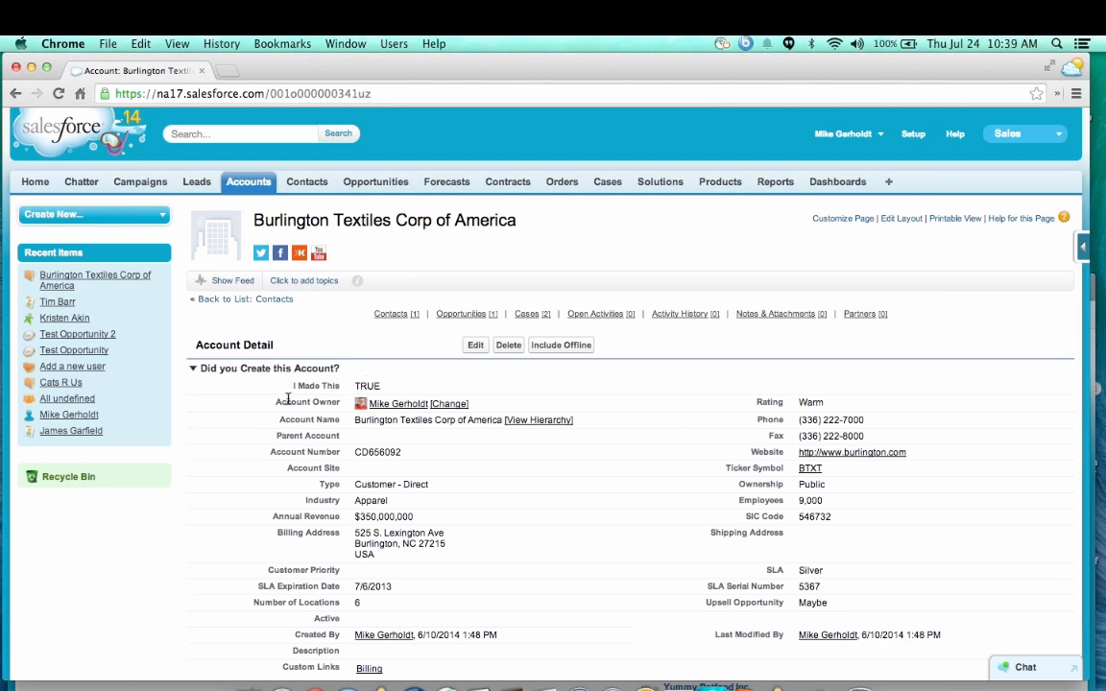
scroll(288, 401, "down", 3)
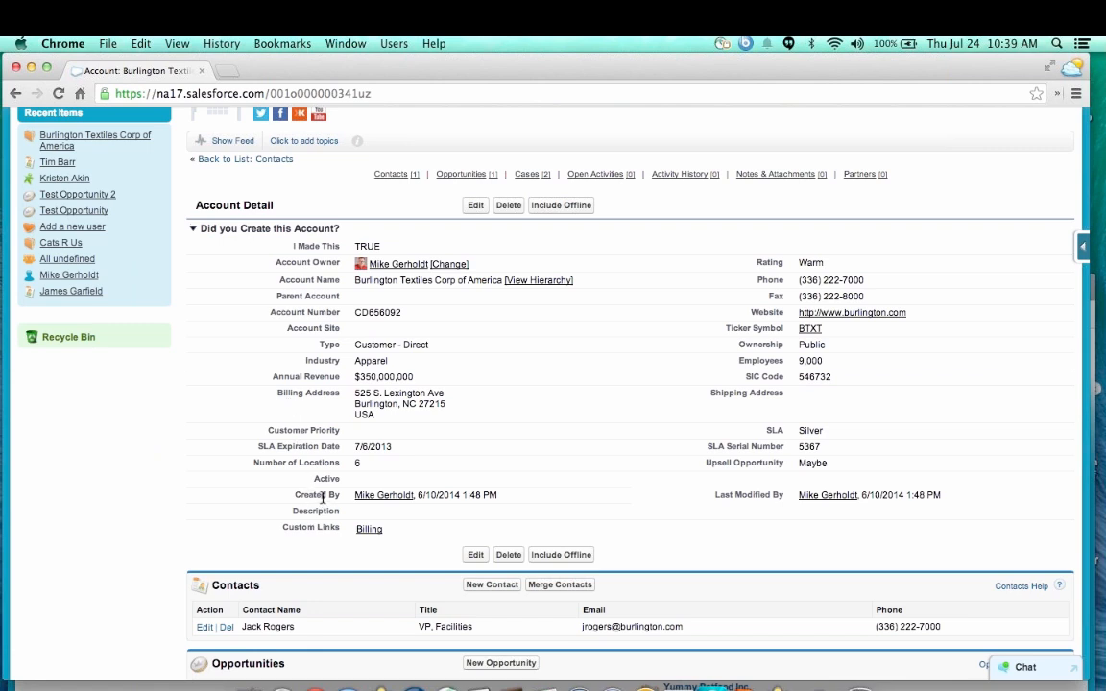
left_click_drag(294, 492, 342, 495)
- Switch to the browser window signed in as the second user and open the Accounts home page
key("ctrl+Up")
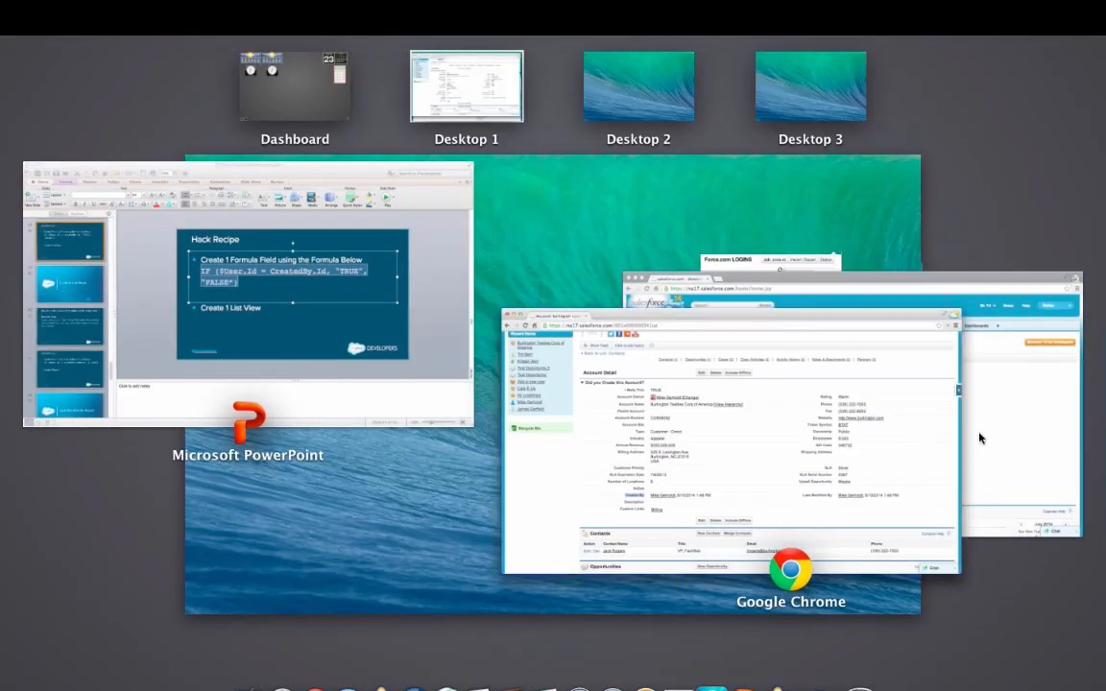
left_click(979, 437)
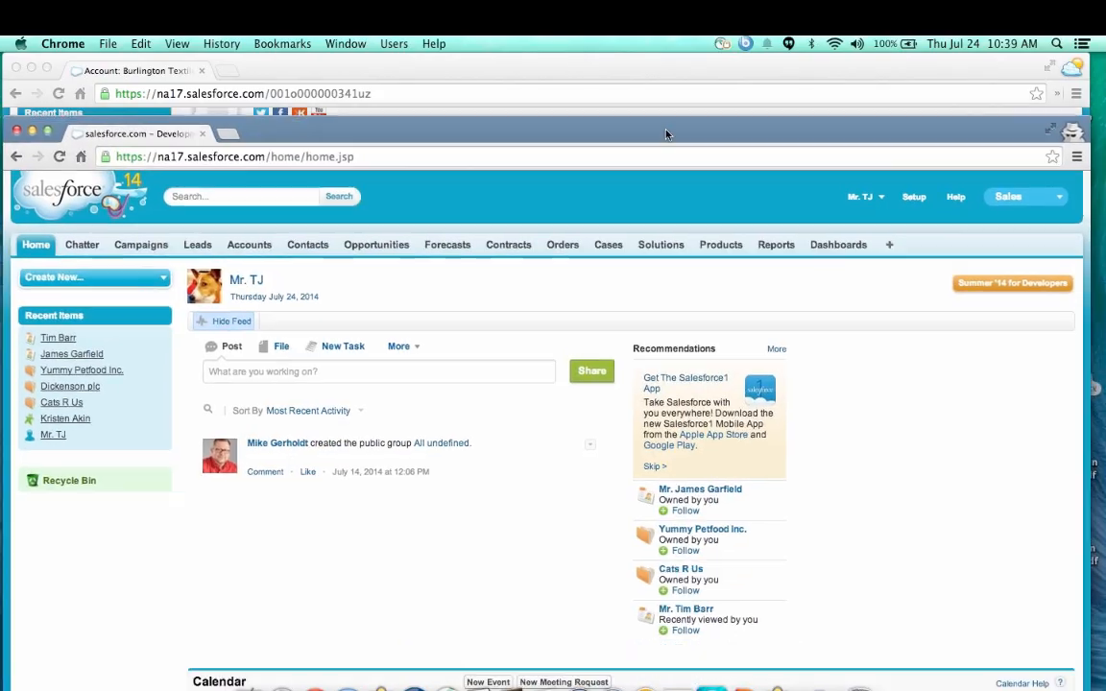
left_click(263, 240)
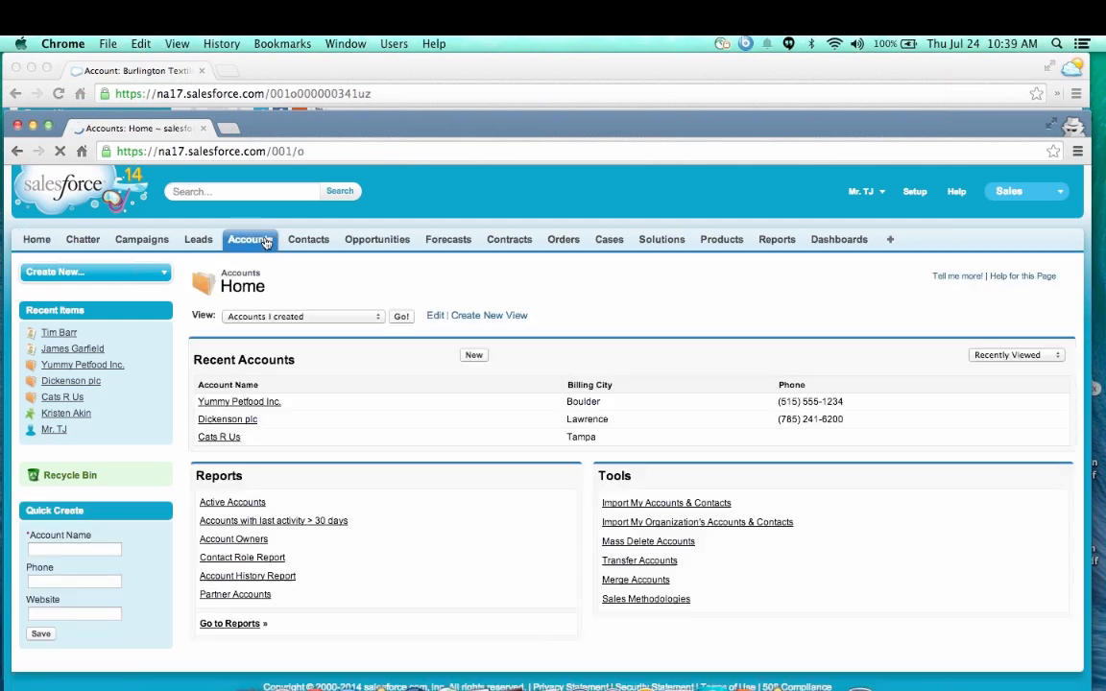
- Search for Burlington and open the Burlington Textiles Corp of America account from the results
left_click(236, 193)
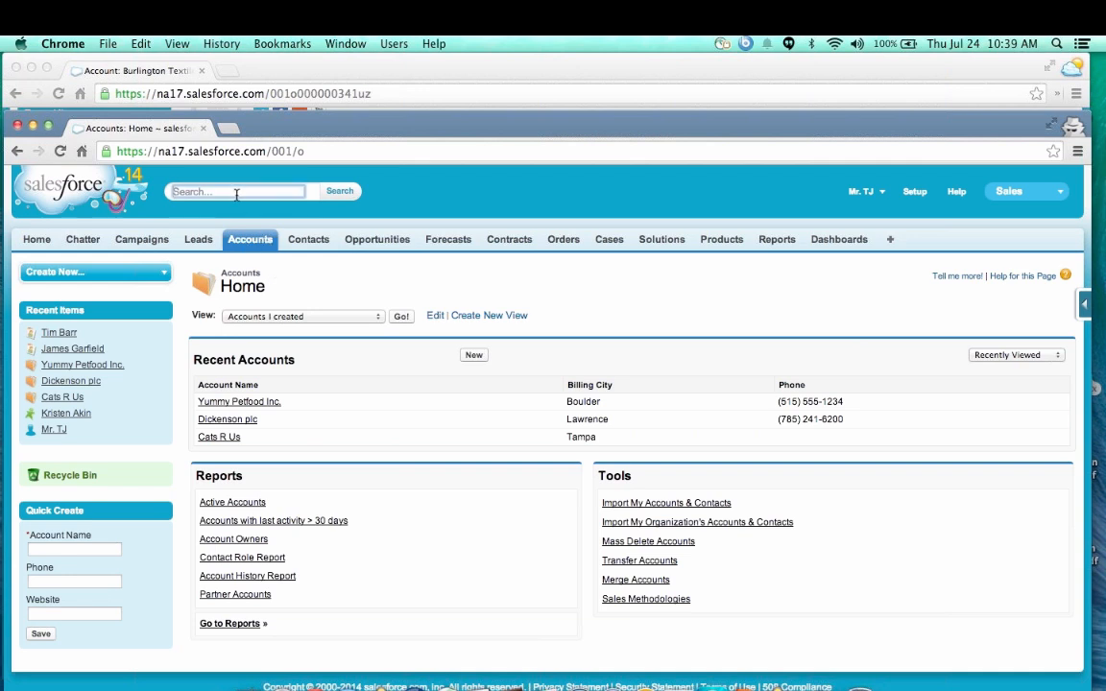
type("Burlingon")
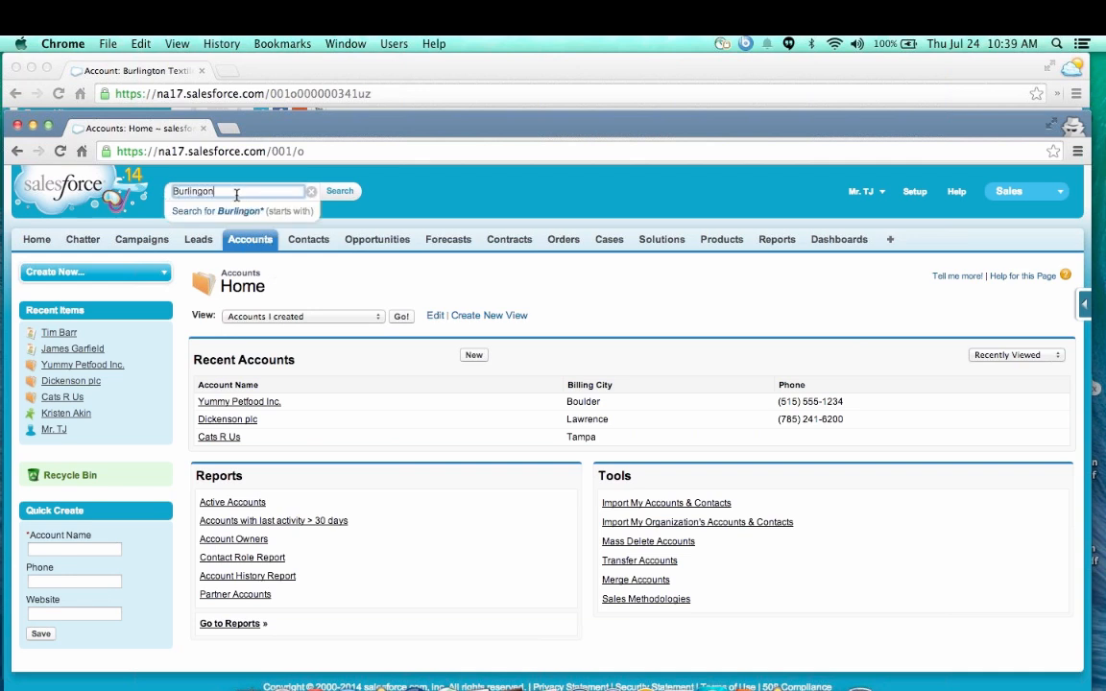
key("BackSpace")
key("BackSpace")
type("ton")
left_click(338, 198)
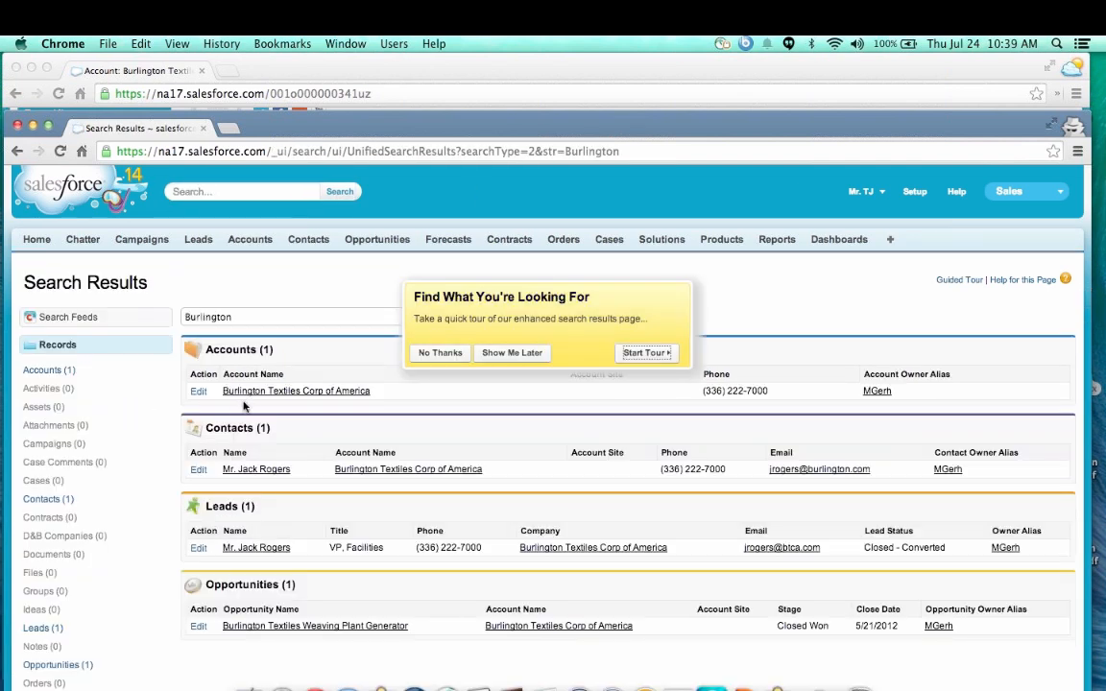
left_click(257, 393)
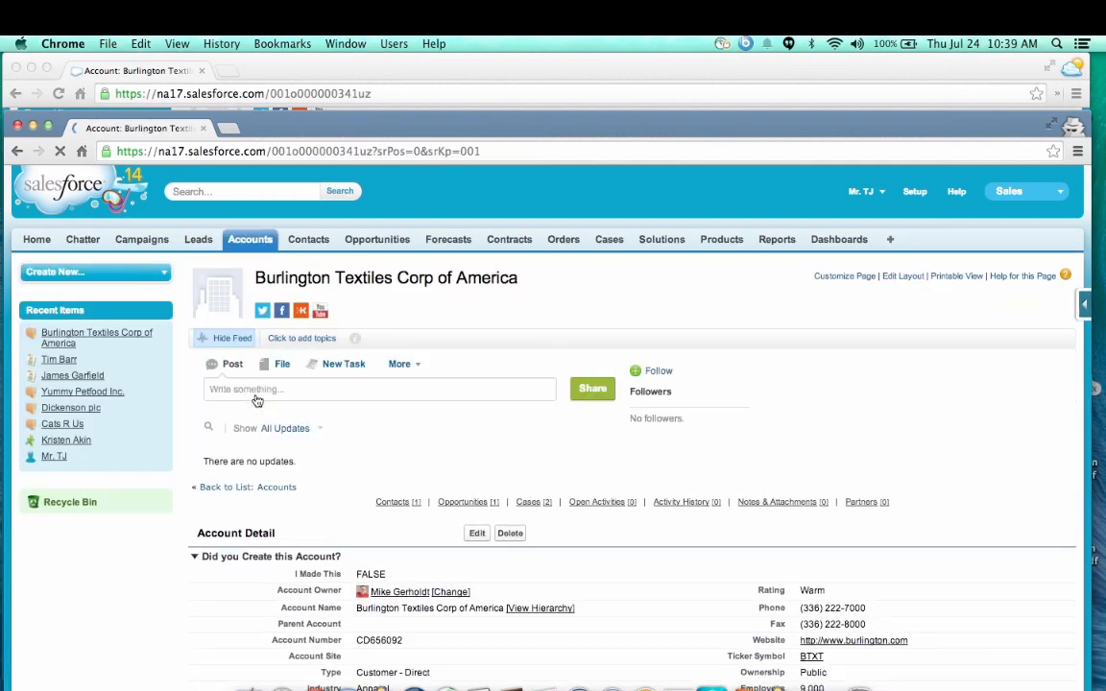
- Compare the I Made This value with the Created By field in the Burlington account's details
scroll(188, 600, "down", 5)
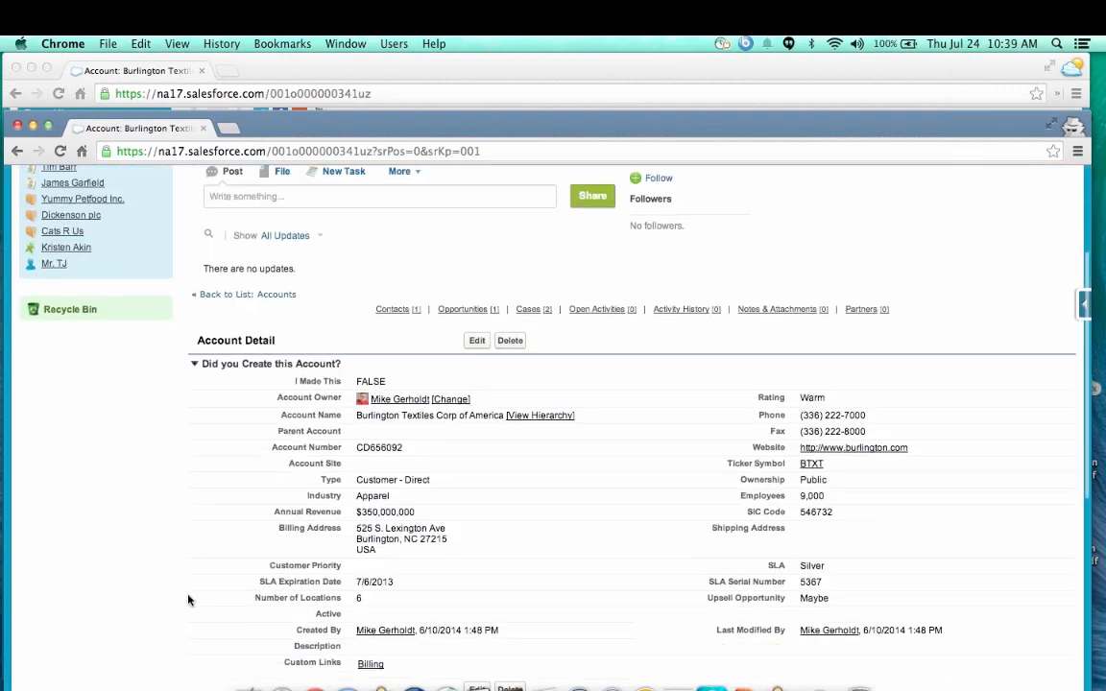
scroll(188, 600, "down", 2)
left_click_drag(279, 258, 389, 257)
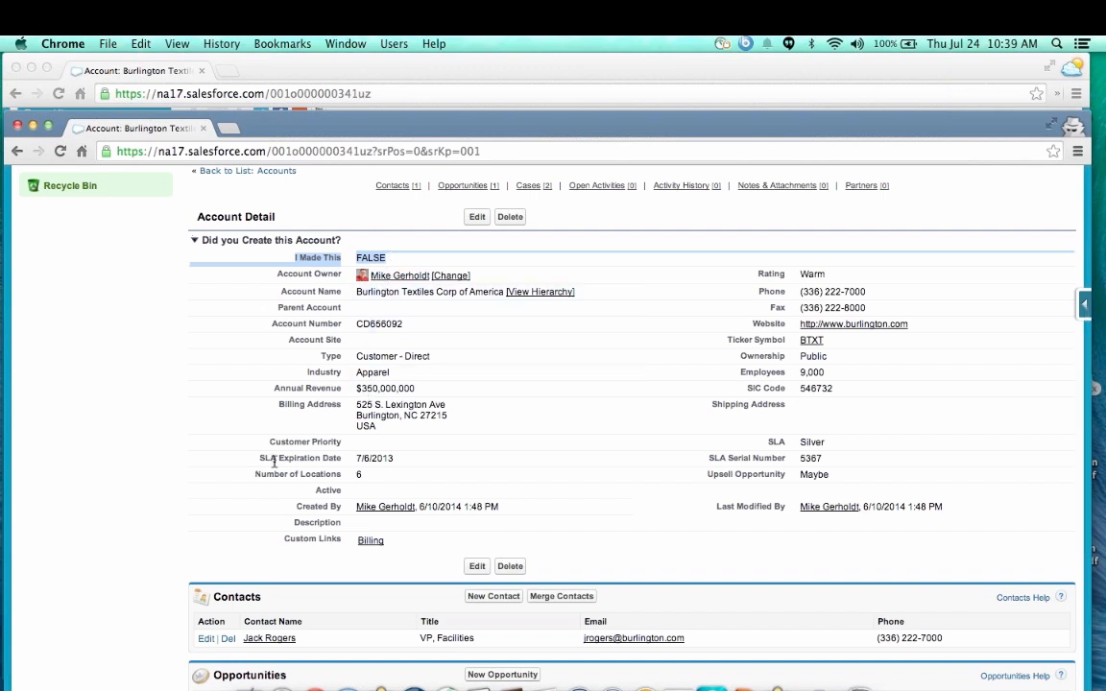
left_click_drag(297, 506, 344, 506)
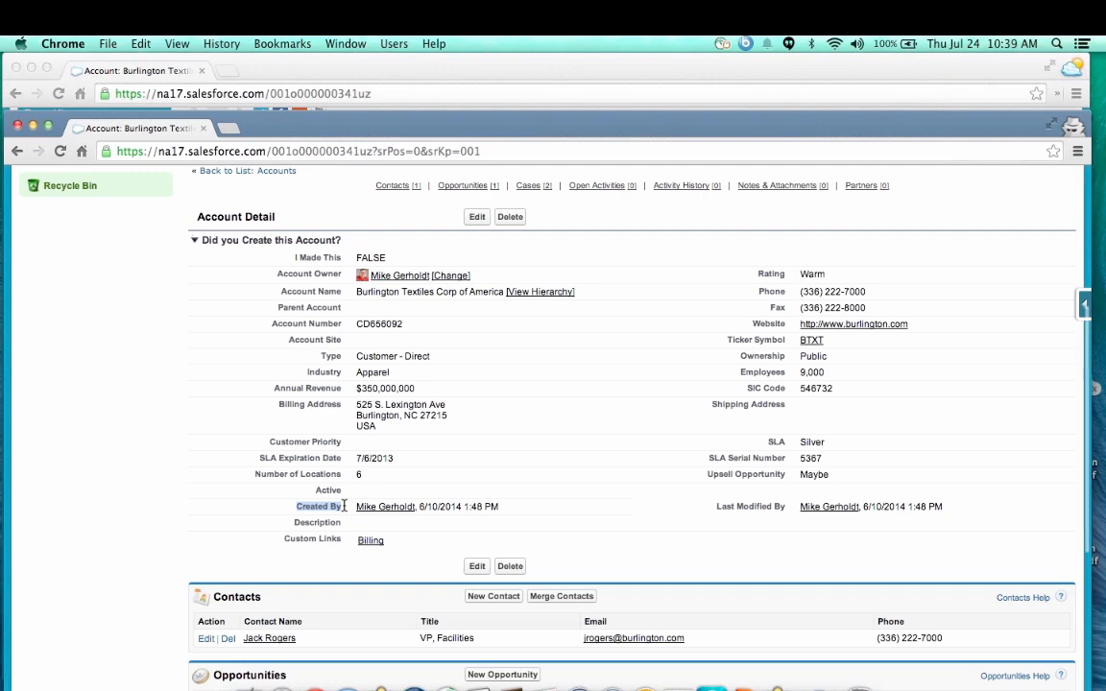
scroll(344, 509, "up", 3)
scroll(344, 509, "up", 5)
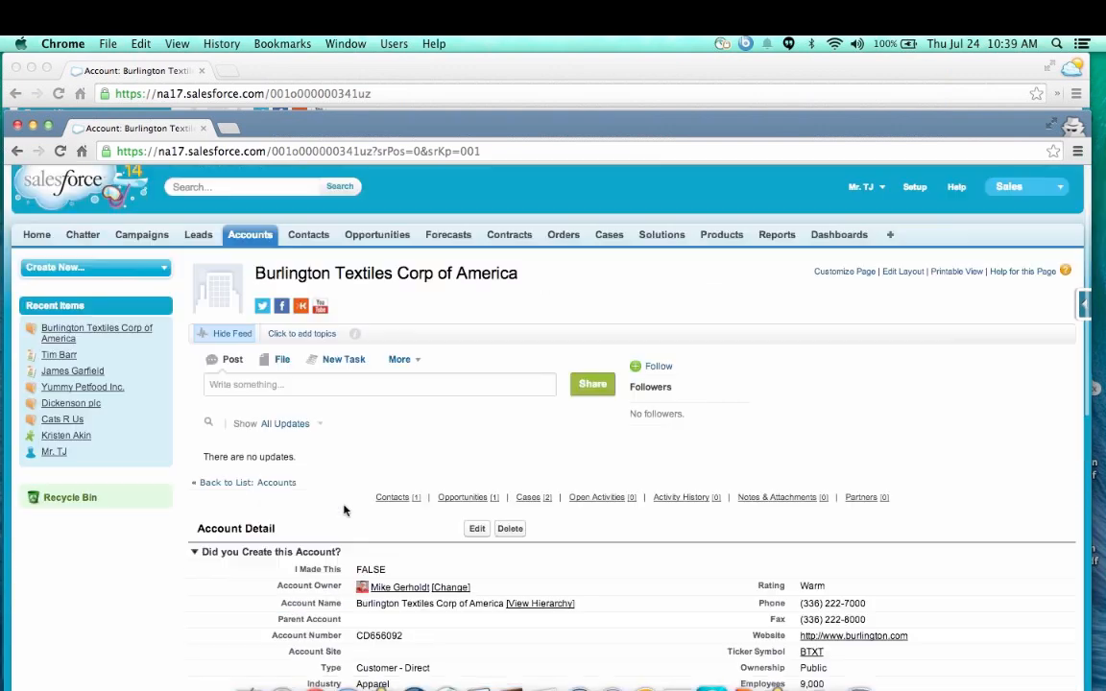
- Open the Accounts I created list view for editing, review its owner filter, I Made This criterion and visibility, and save it
left_click(249, 234)
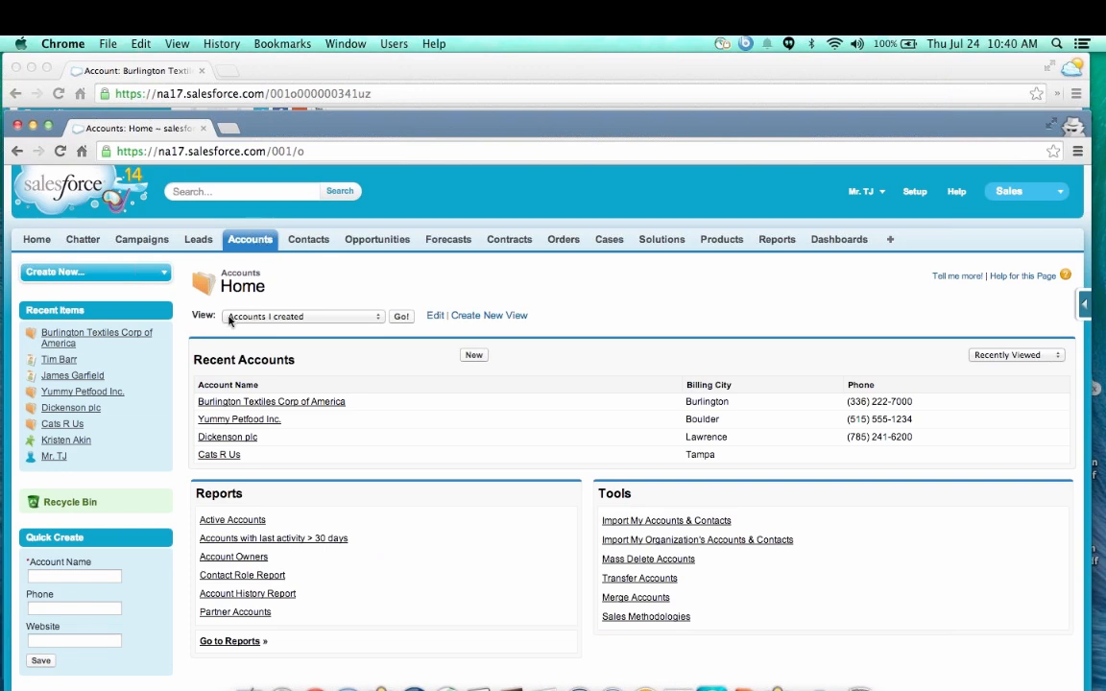
left_click(437, 317)
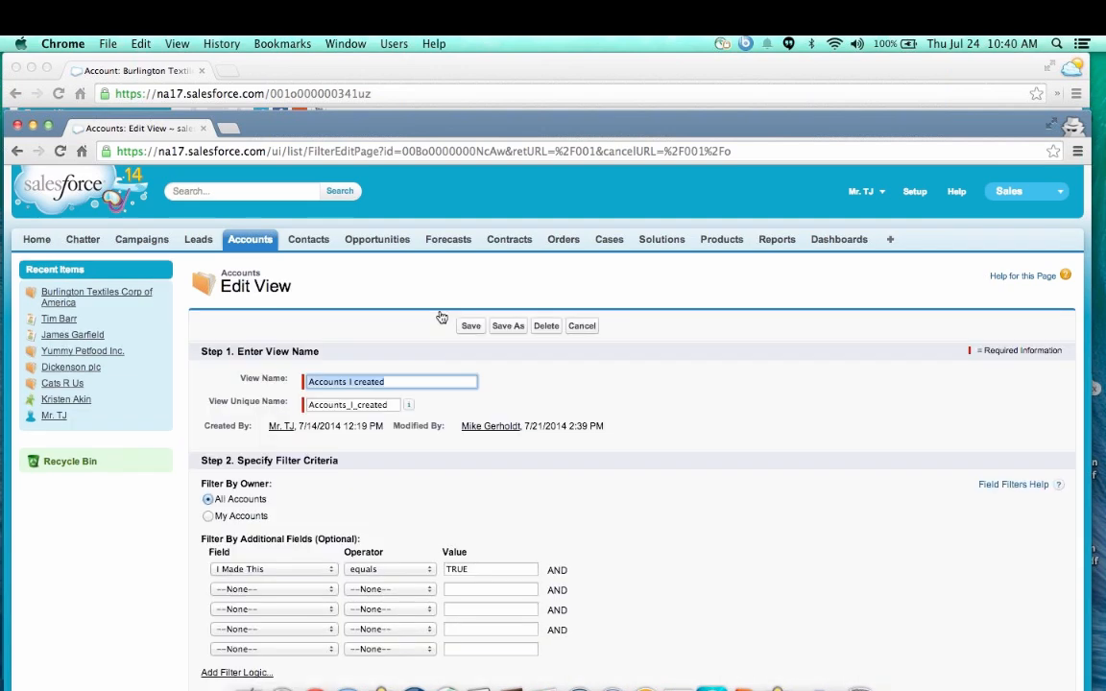
scroll(635, 413, "down", 3)
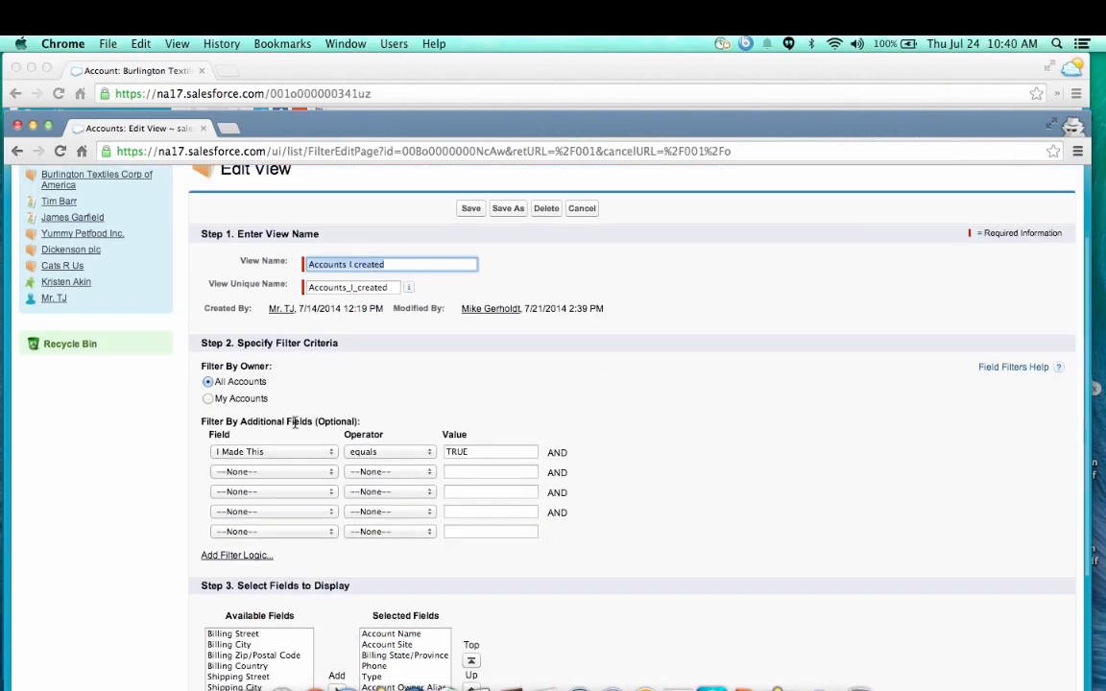
scroll(295, 423, "down", 1)
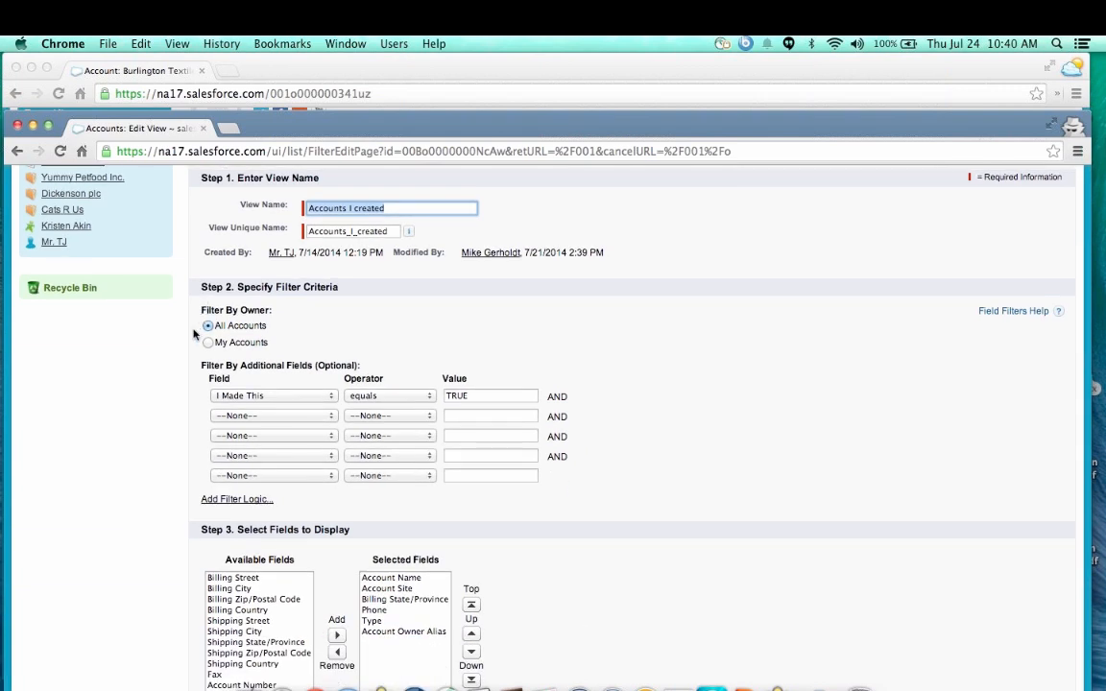
left_click_drag(199, 309, 279, 331)
left_click(239, 348)
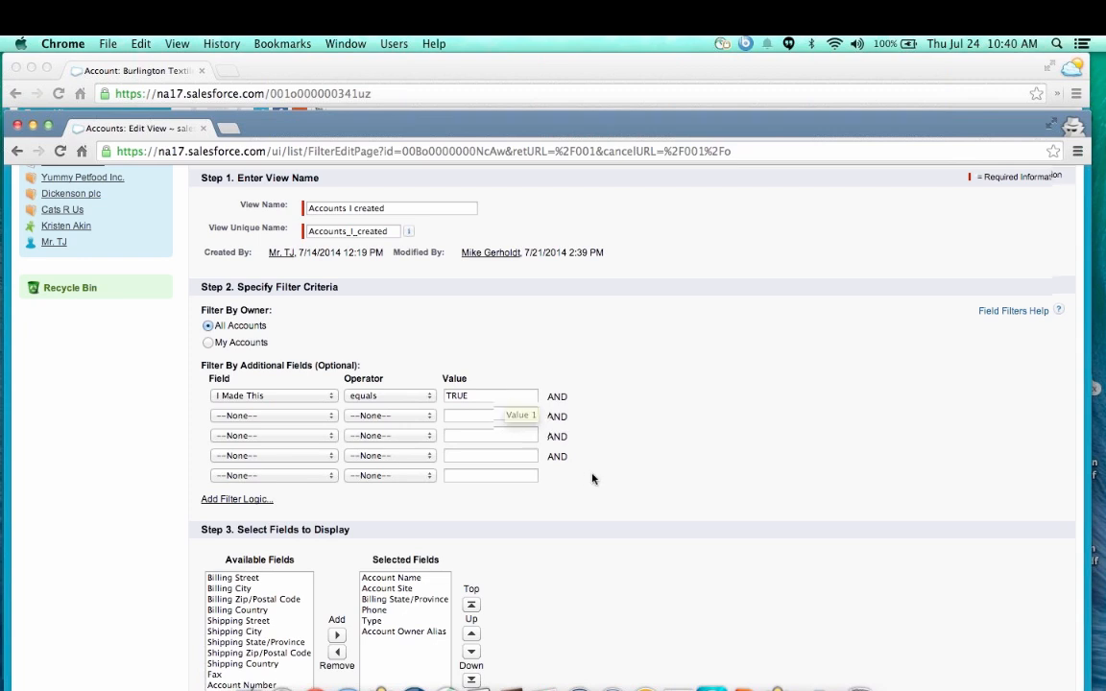
scroll(593, 476, "down", 5)
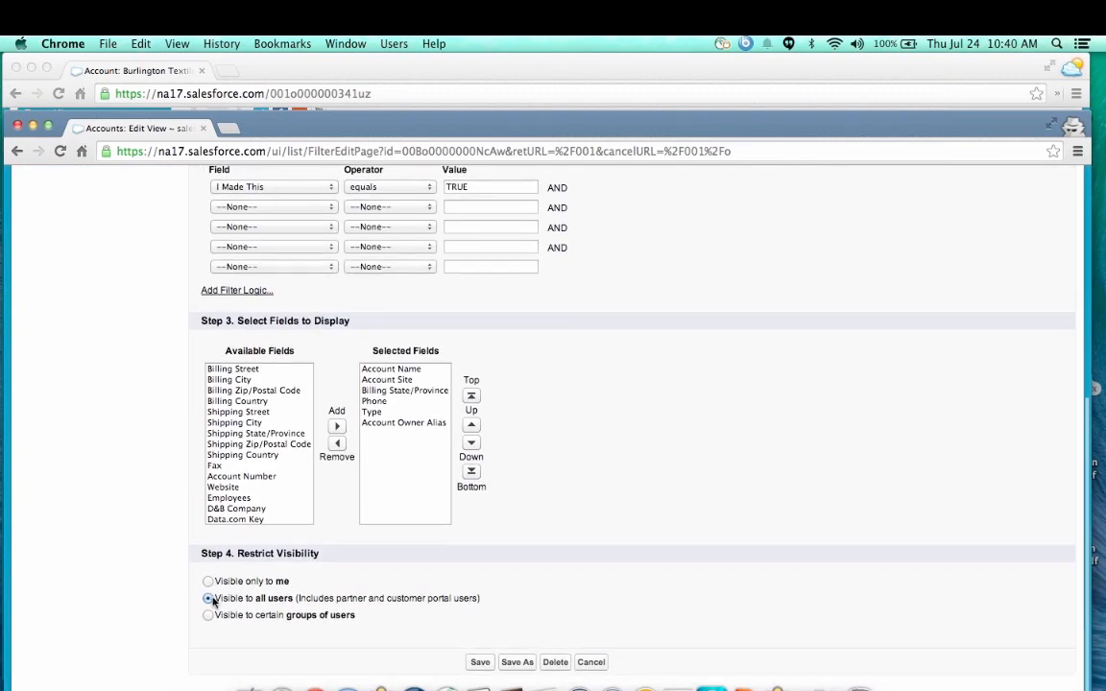
left_click(481, 663)
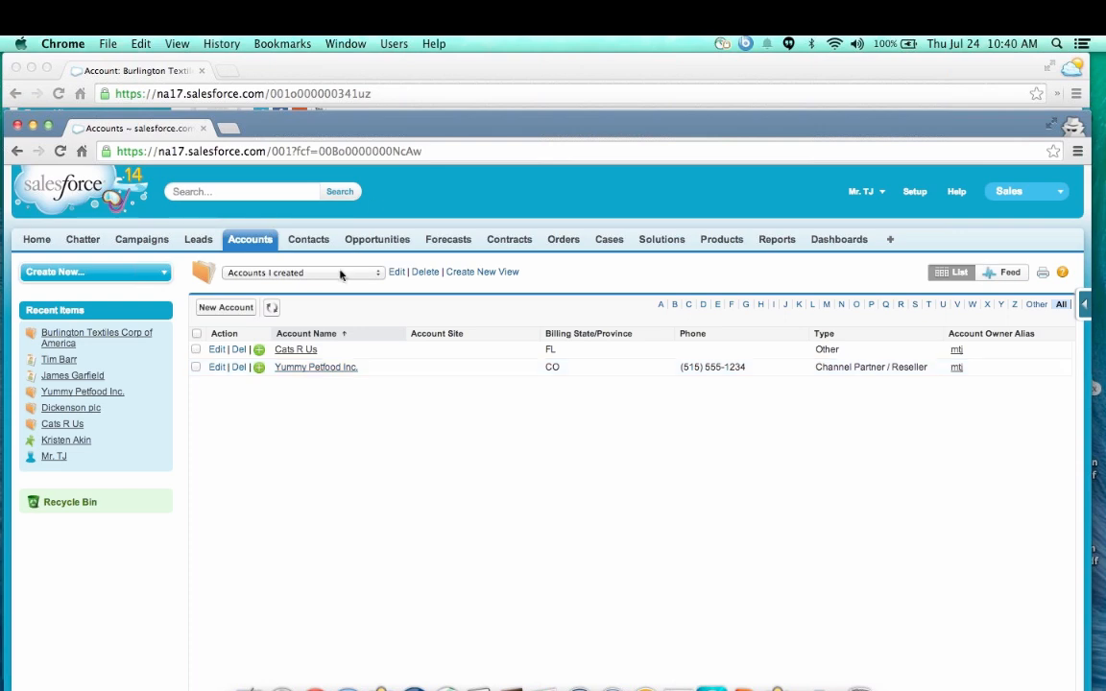
- Switch to the first user's browser window, check the filter criteria of the Accounts I created view in its editor, and save the view
left_click_drag(420, 131, 520, 220)
left_click(481, 67)
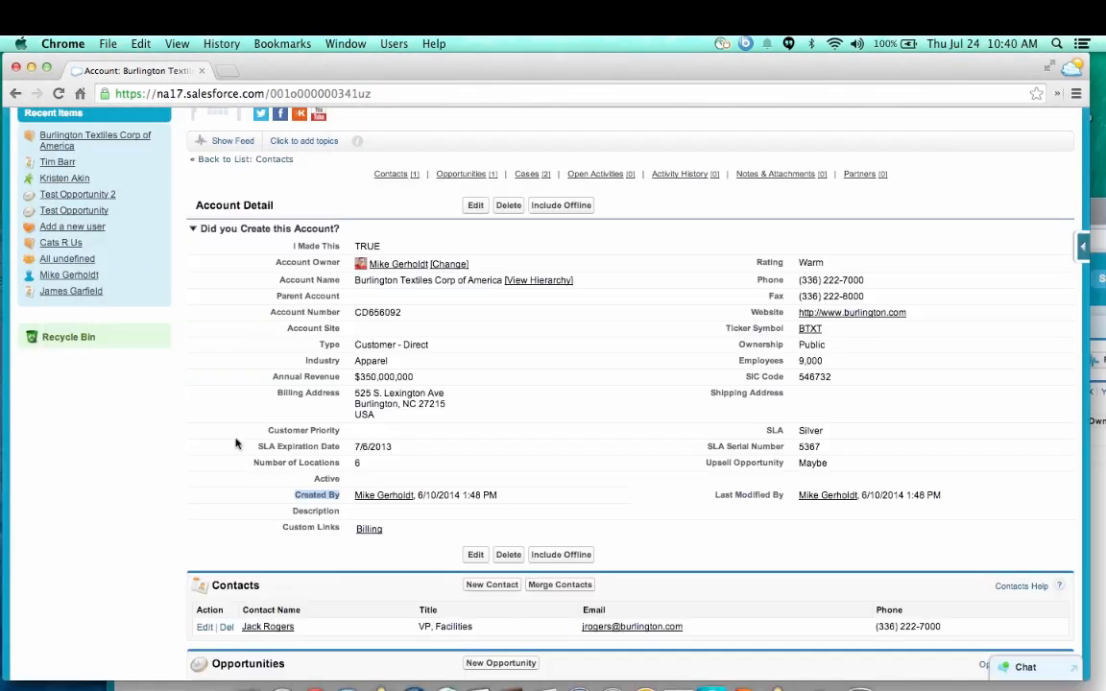
scroll(238, 432, "up", 4)
left_click(249, 182)
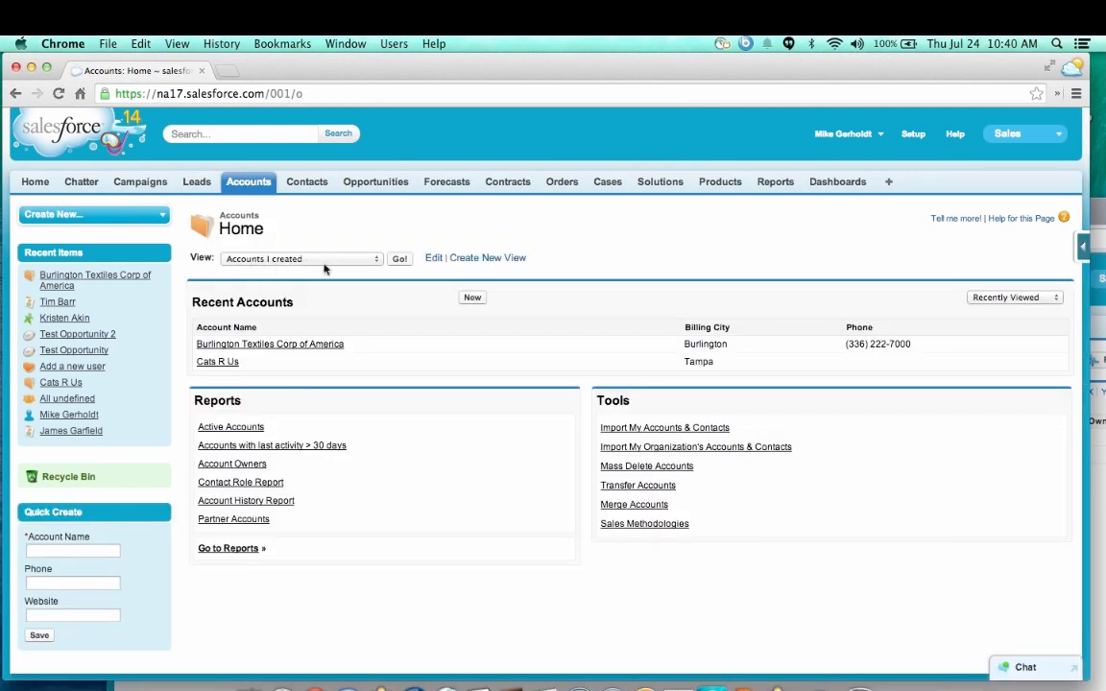
left_click(433, 259)
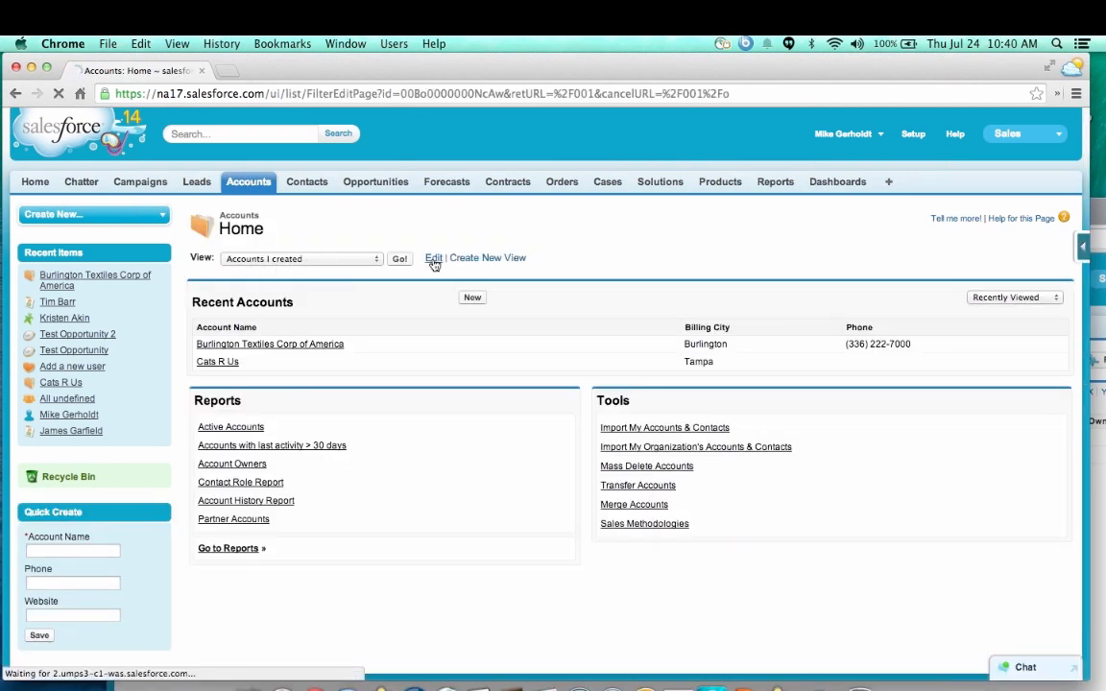
scroll(658, 373, "down", 3)
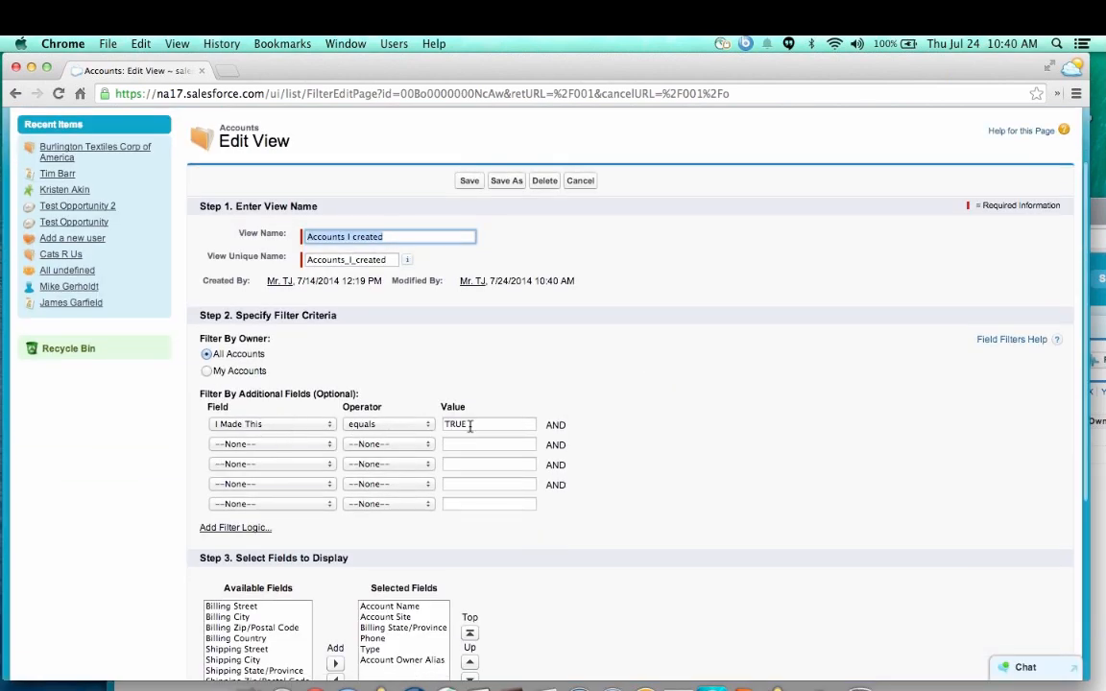
left_click(470, 182)
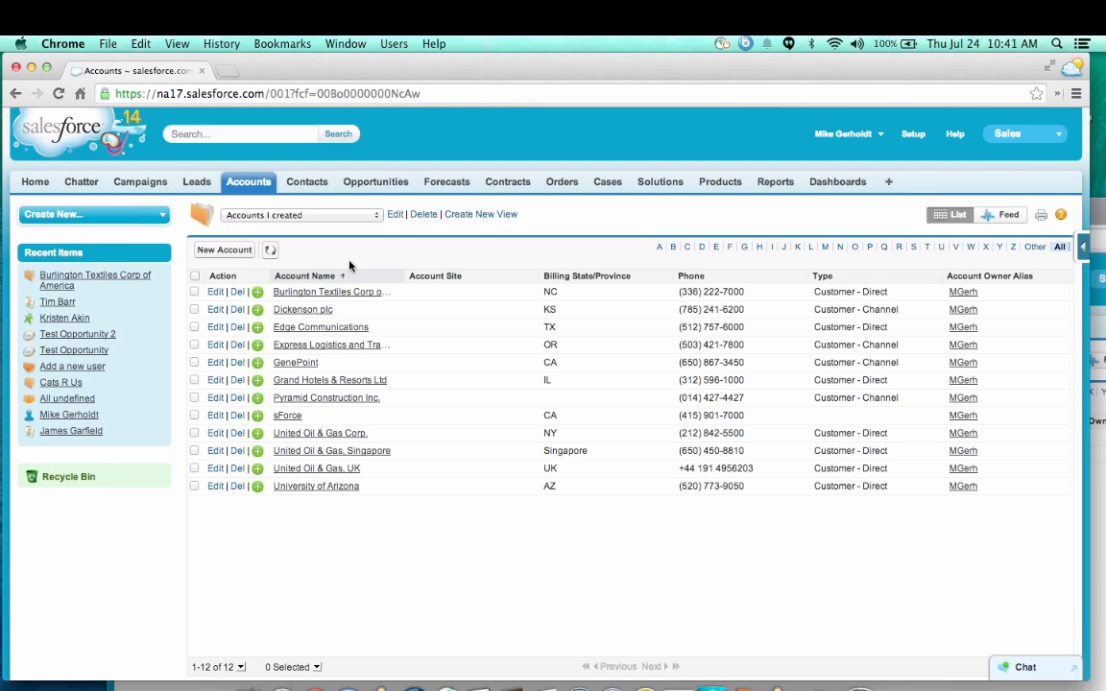
- Switch to PowerPoint and start the slide show from slide 26, Report on Records Last Modified by Running User
key("ctrl+Up")
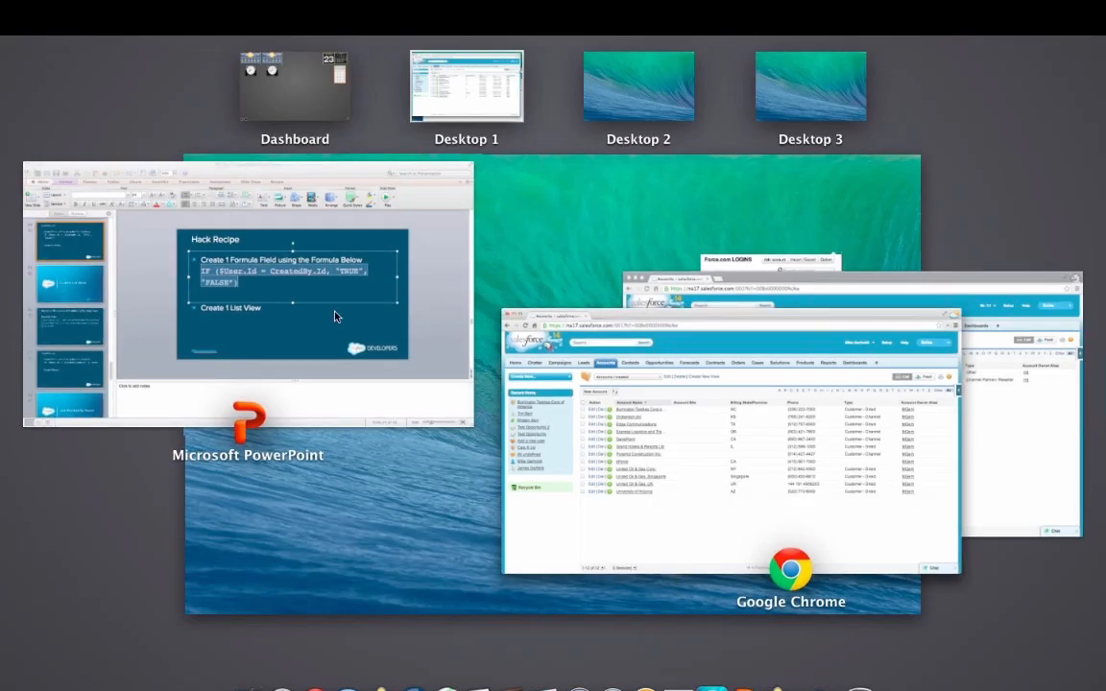
left_click(300, 281)
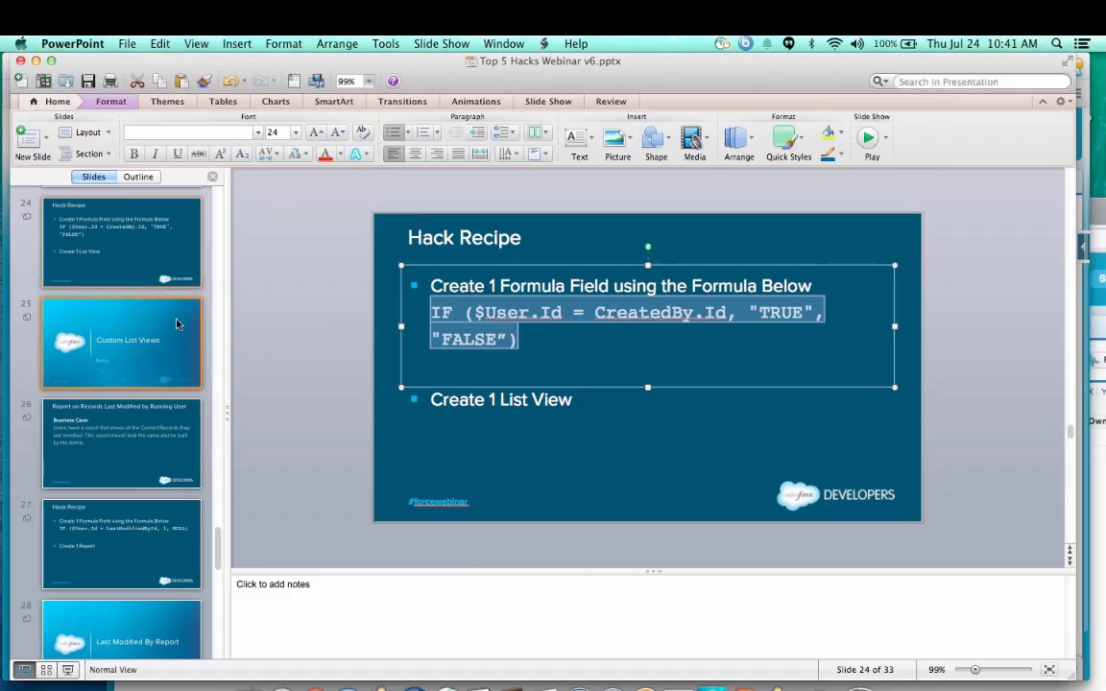
left_click(144, 442)
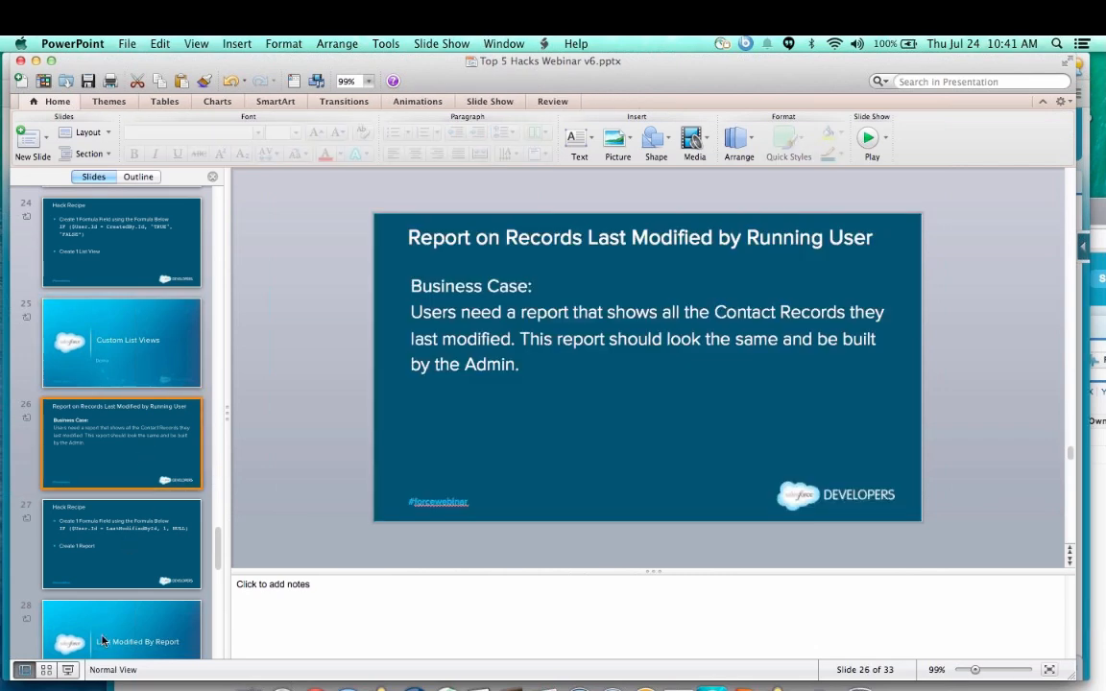
left_click(67, 670)
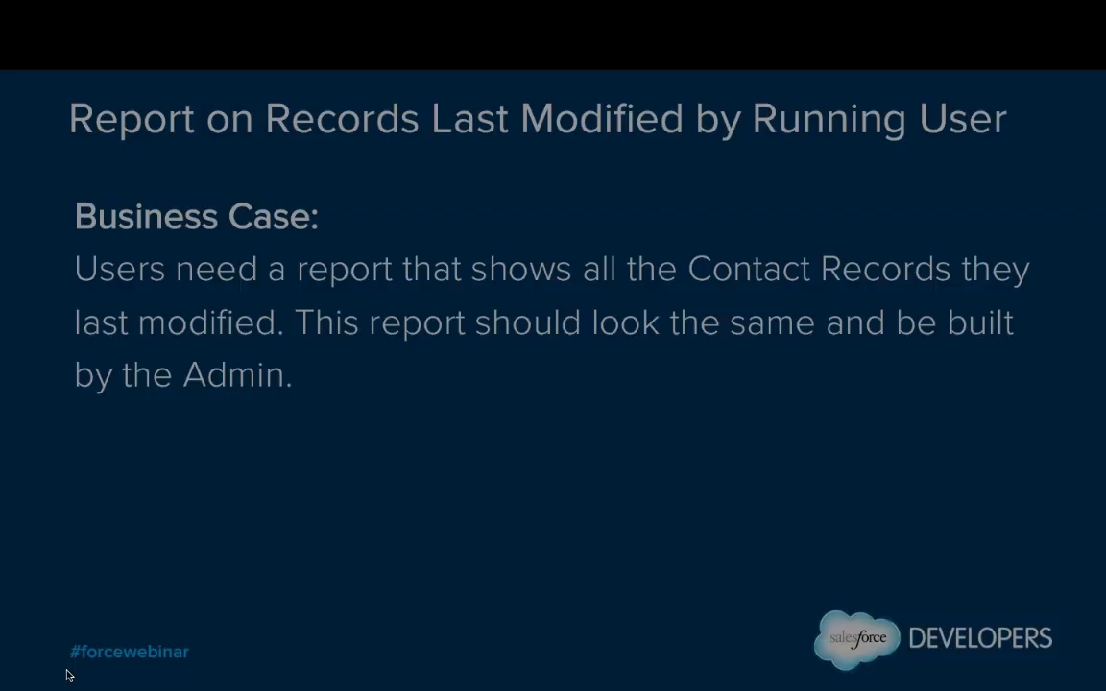
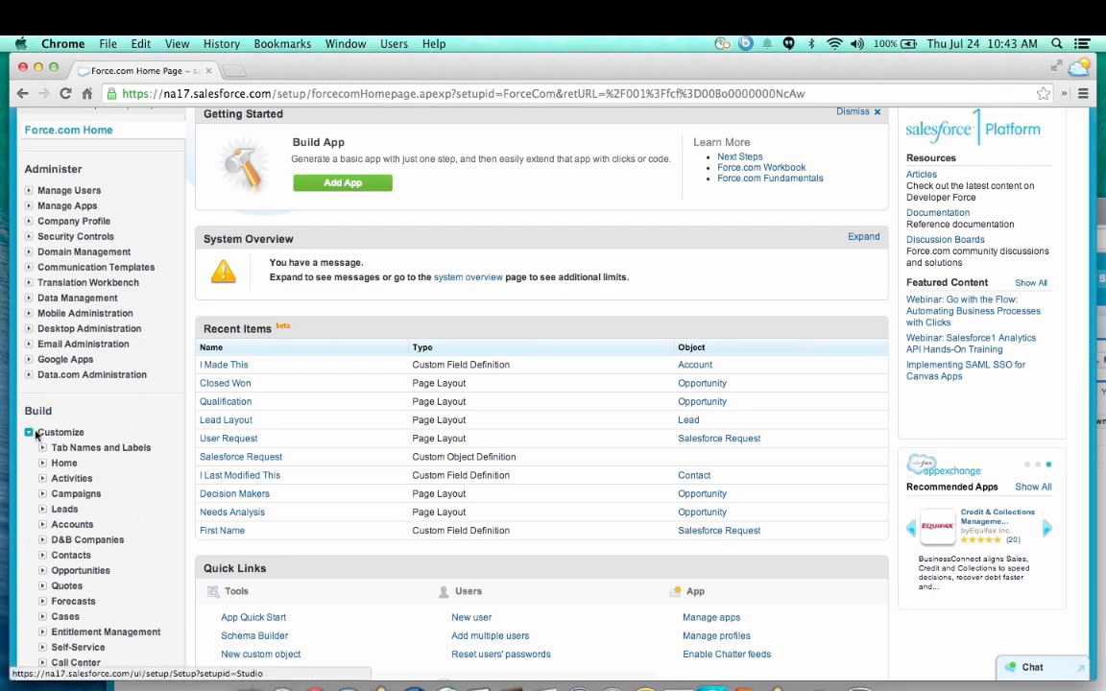
- Expand the Contacts customization settings in Setup and open the Contact object's fields
scroll(35, 440, "down", 3)
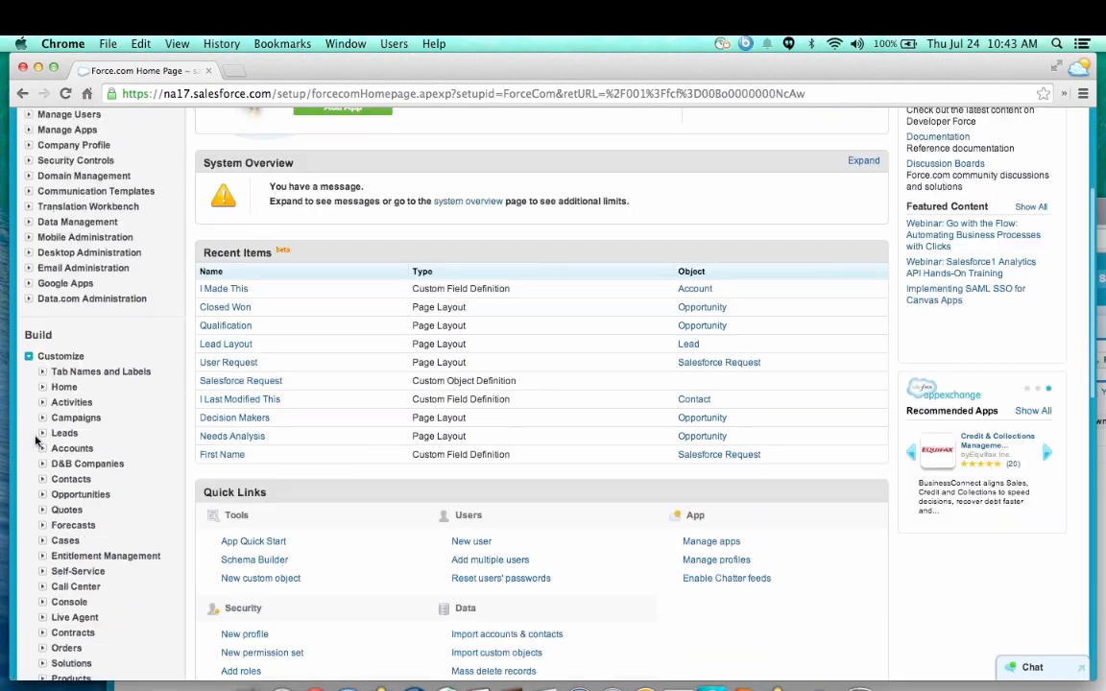
left_click(43, 428)
scroll(30, 500, "down", 2)
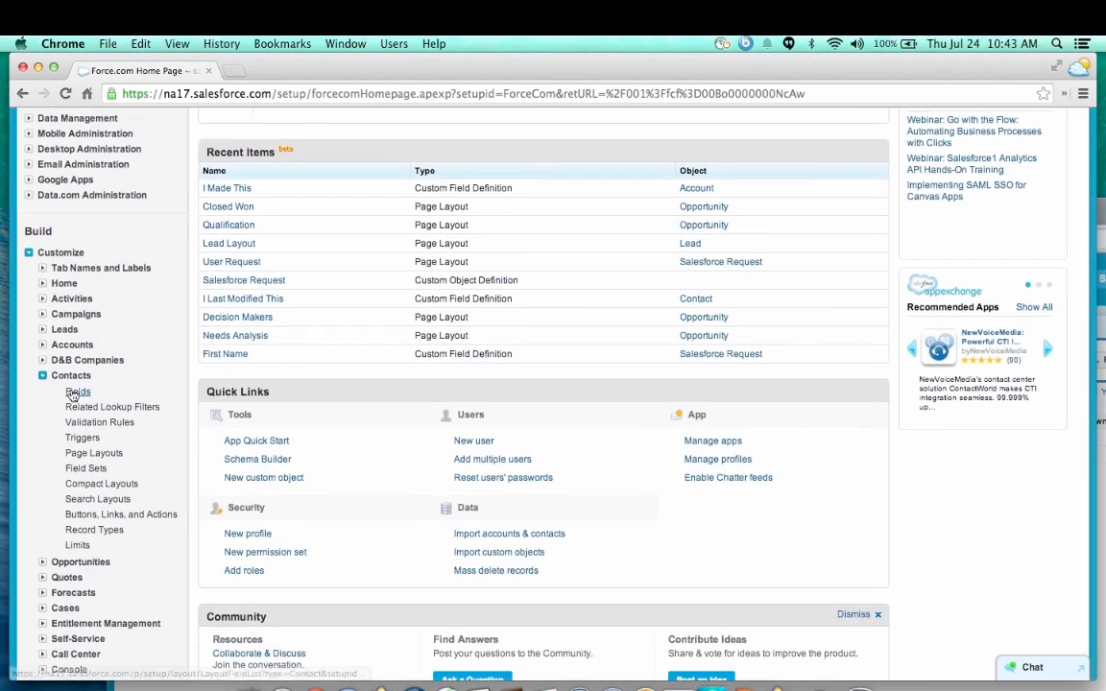
left_click(77, 392)
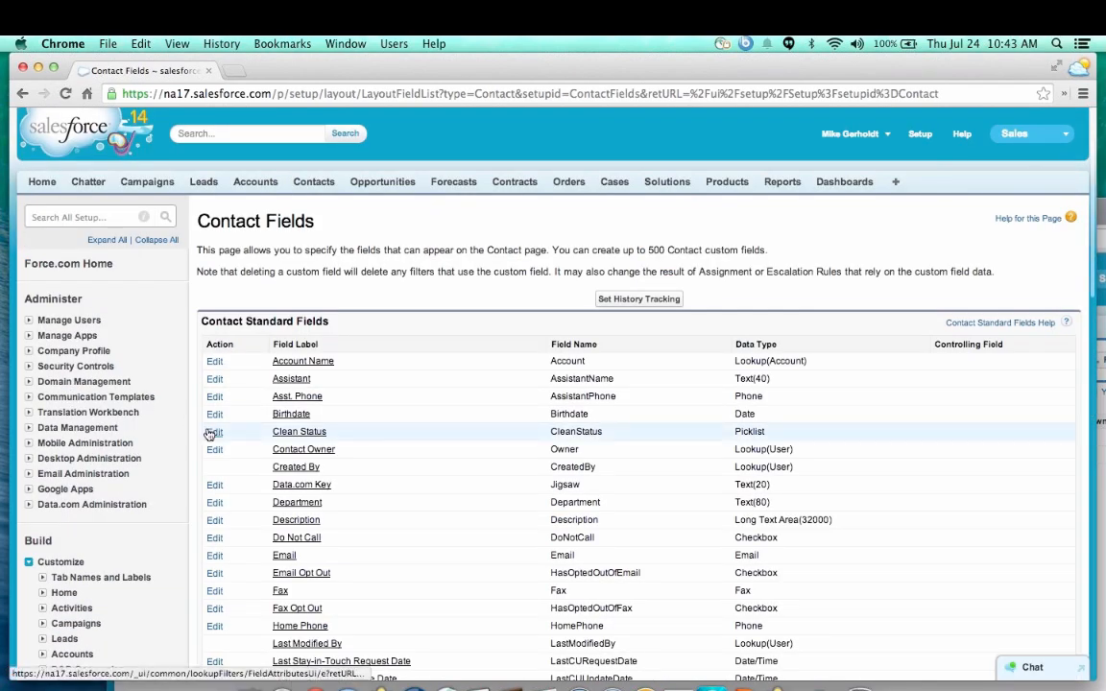
- Open the Contact custom field I Last Modified This for editing and view its formula
scroll(208, 433, "down", 6)
scroll(207, 433, "down", 4)
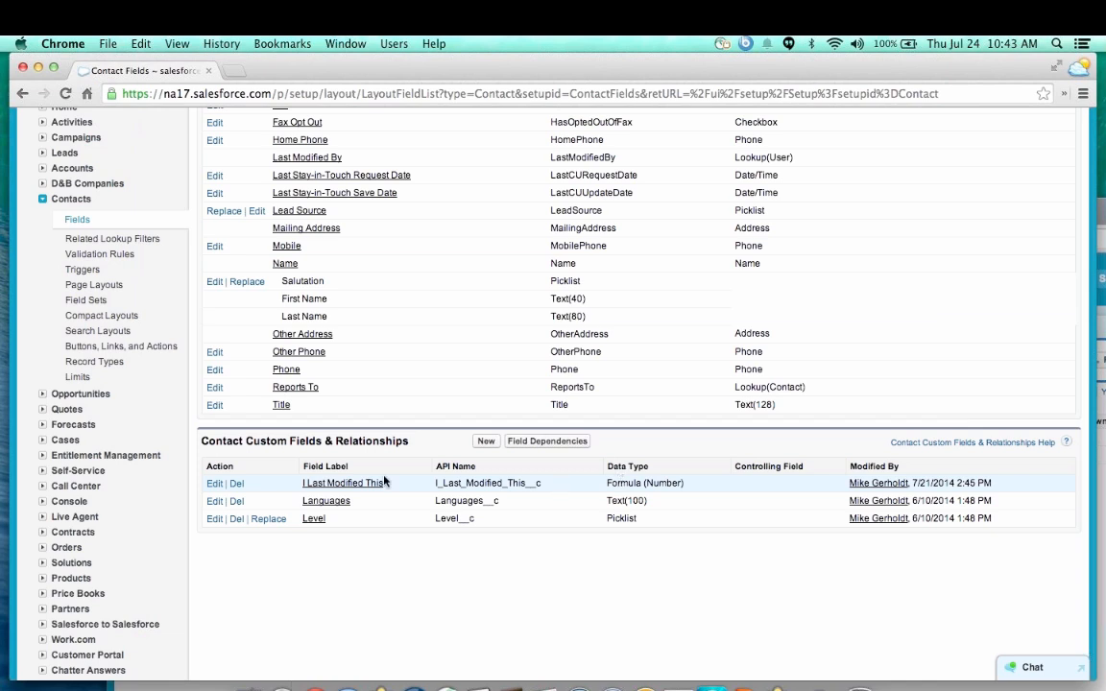
left_click(363, 484)
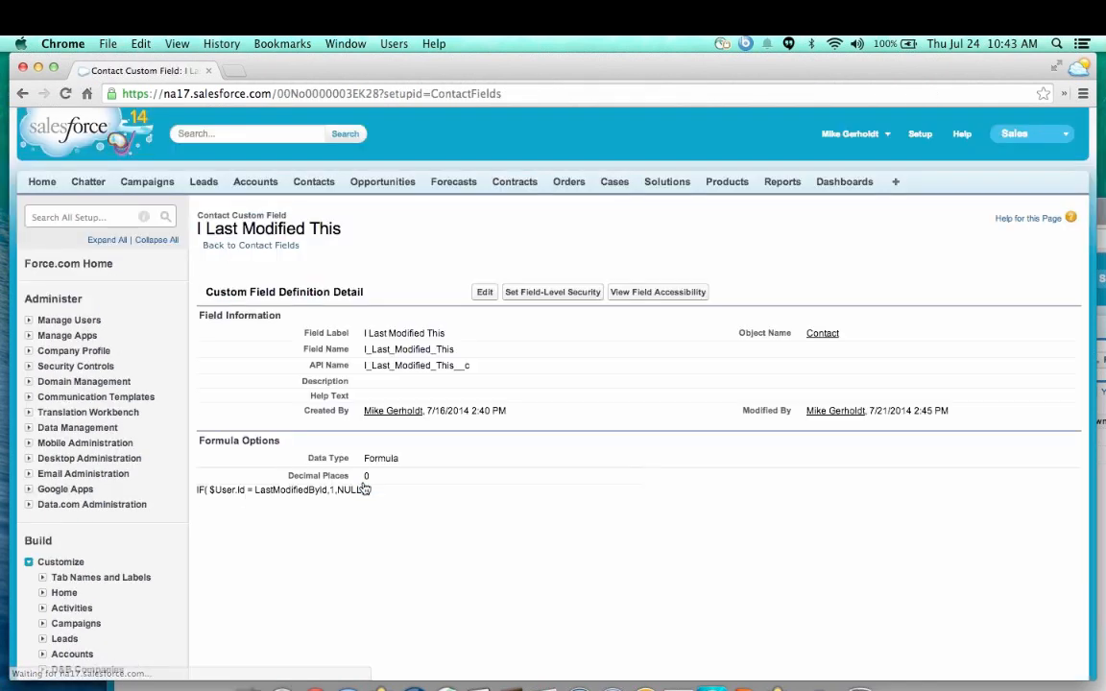
left_click(486, 293)
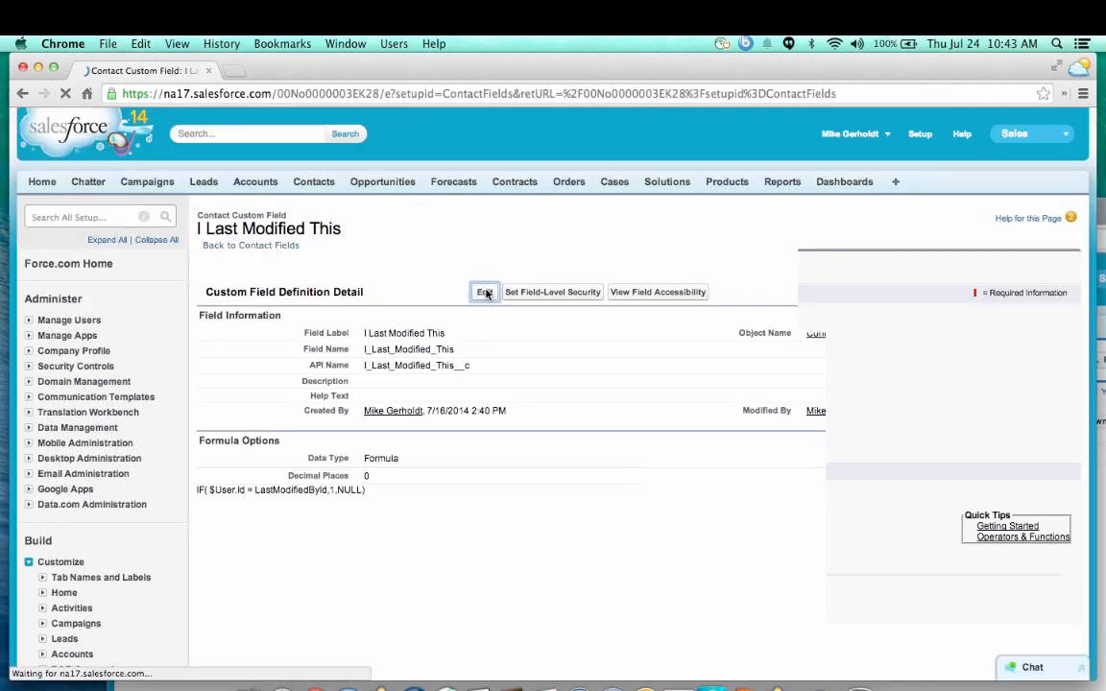
scroll(288, 336, "down", 2)
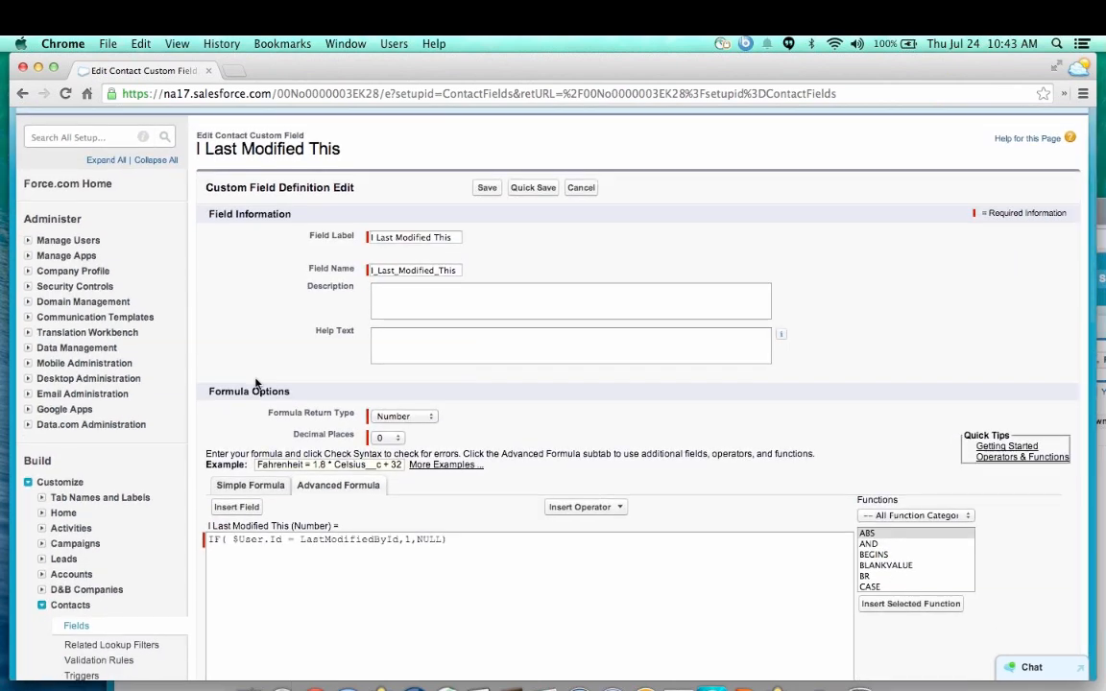
- Add an IF function template on a new line below the existing I Last Modified This formula
left_click(380, 241)
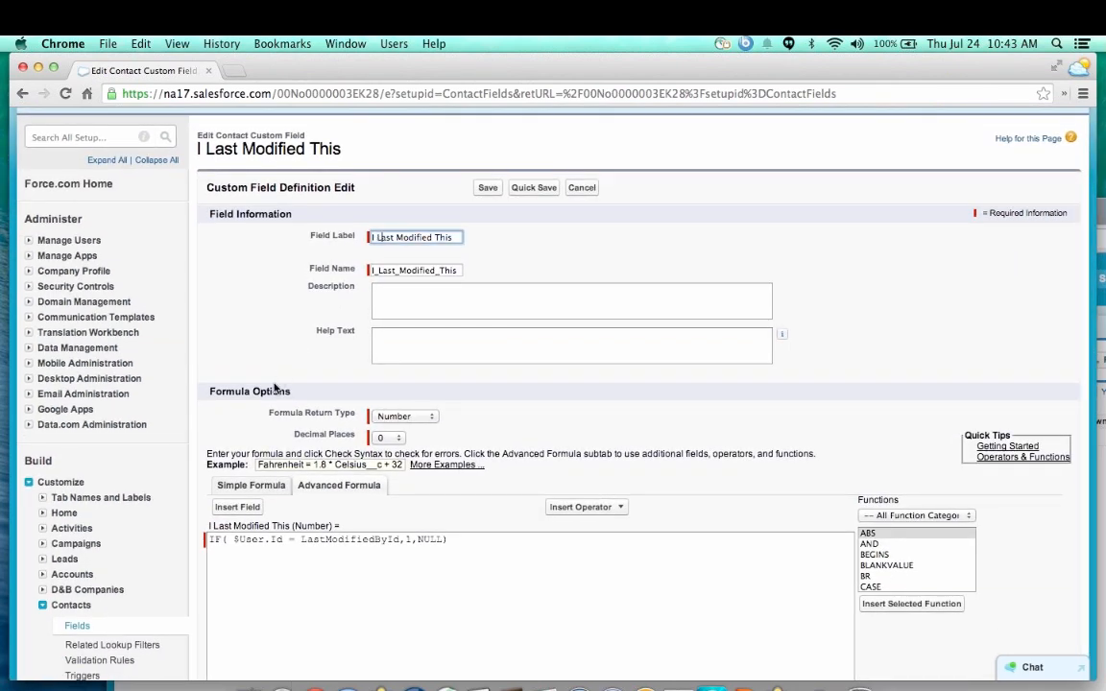
scroll(276, 386, "down", 2)
scroll(276, 386, "up", 1)
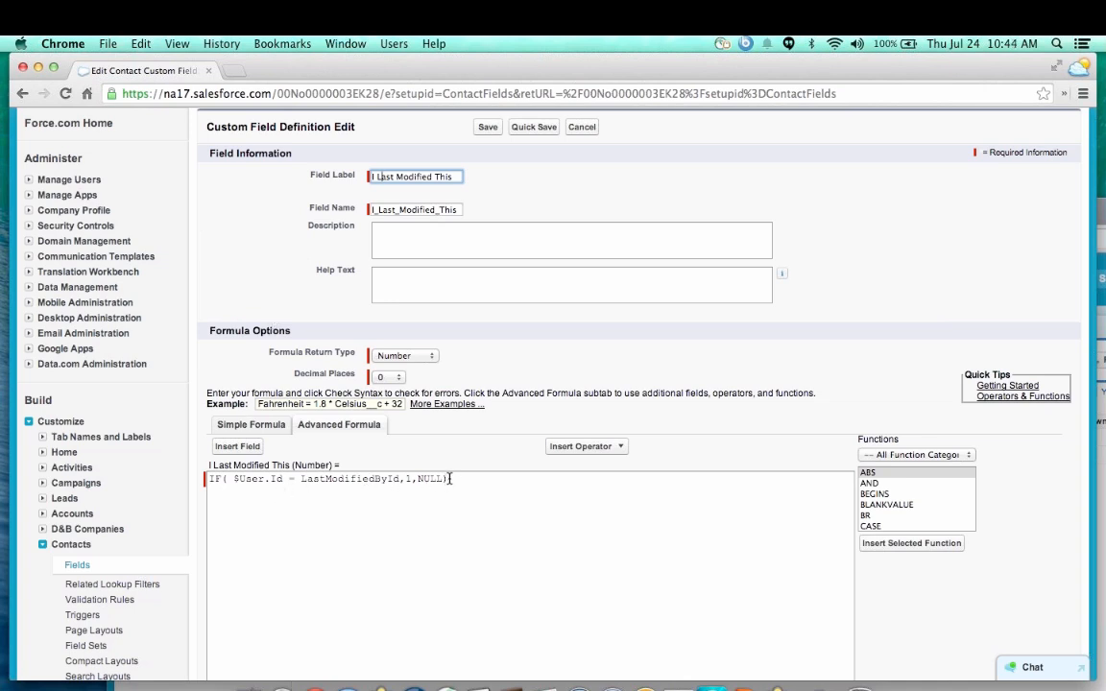
left_click_drag(450, 478, 201, 479)
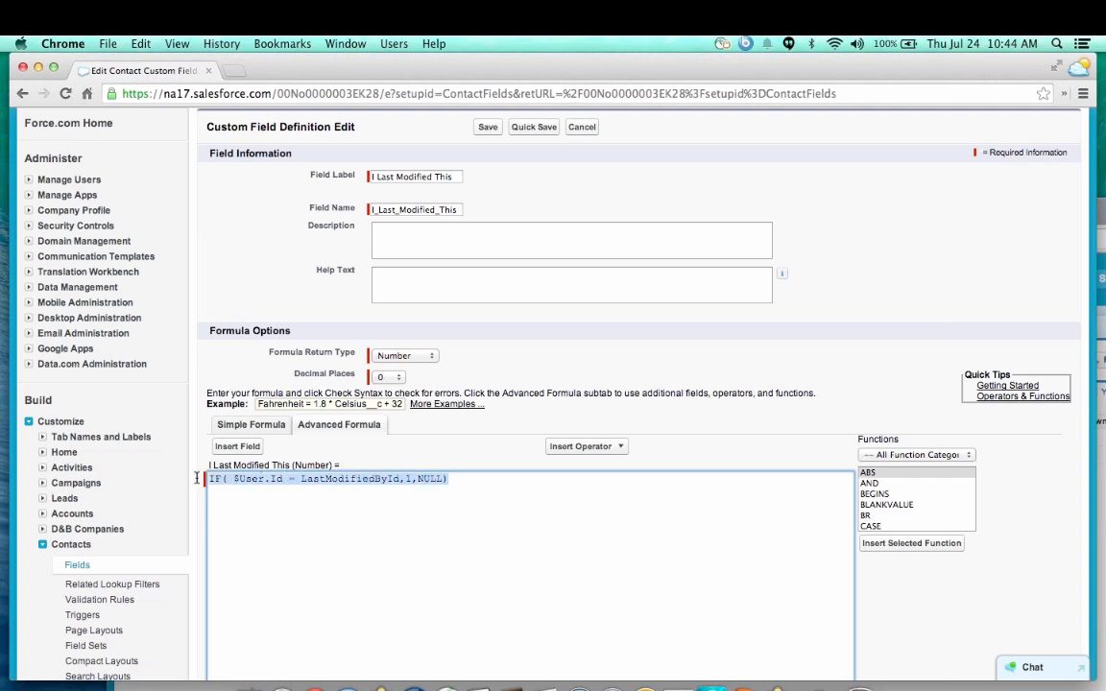
left_click(454, 480)
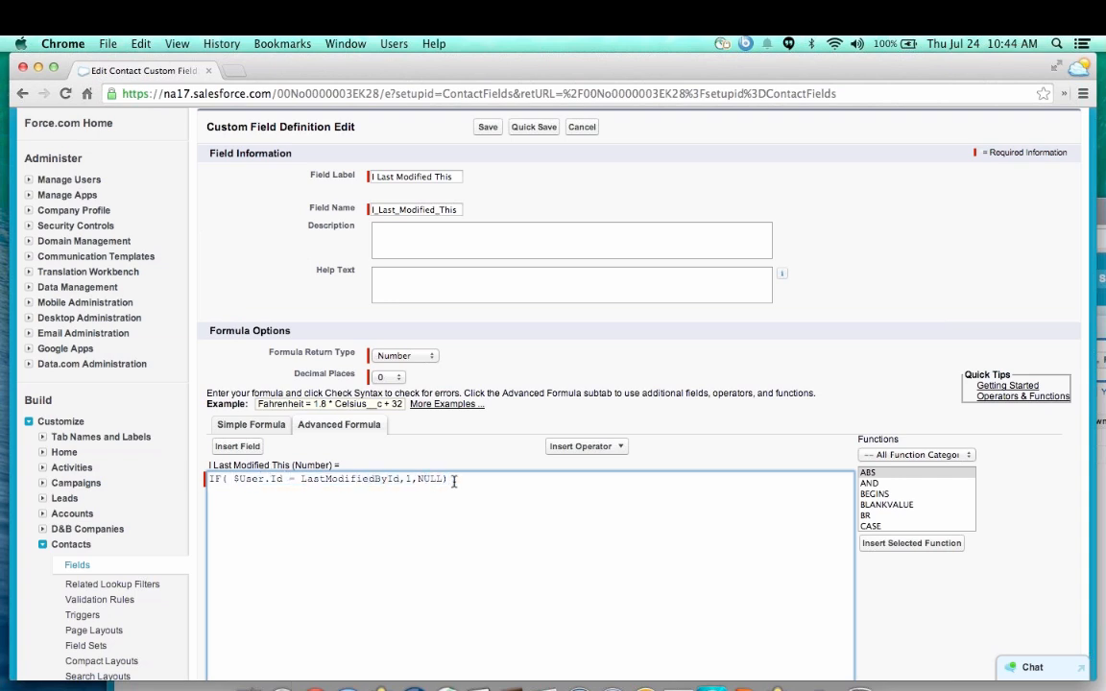
key("Return")
scroll(500, 519, "down", 5)
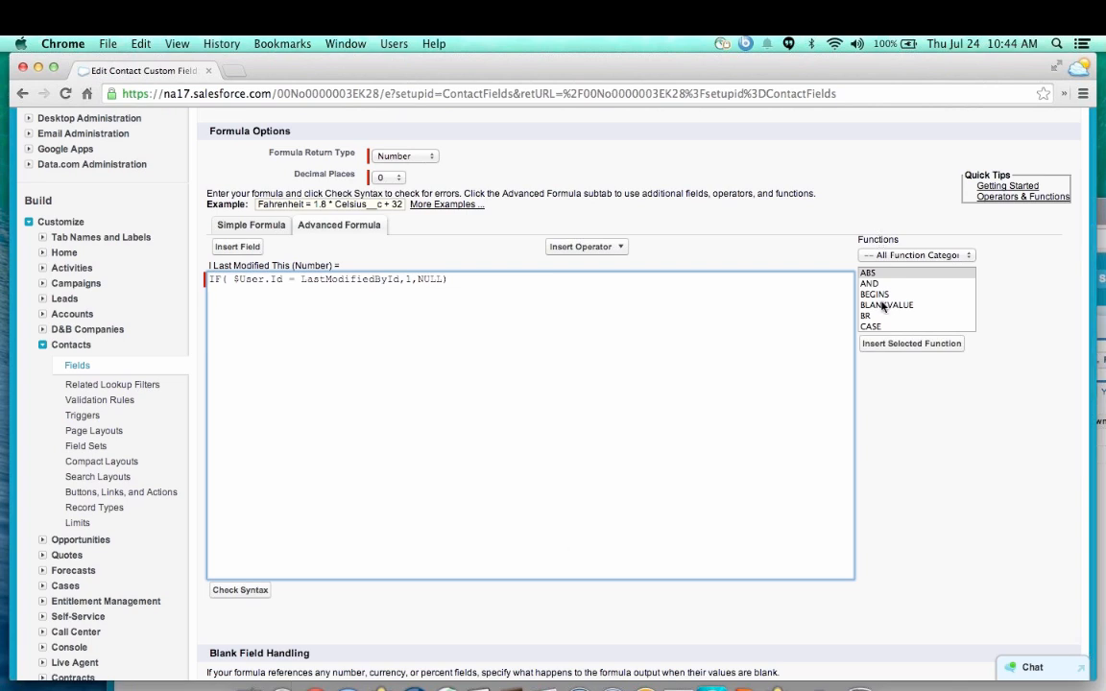
scroll(883, 305, "down", 4)
scroll(883, 305, "down", 1)
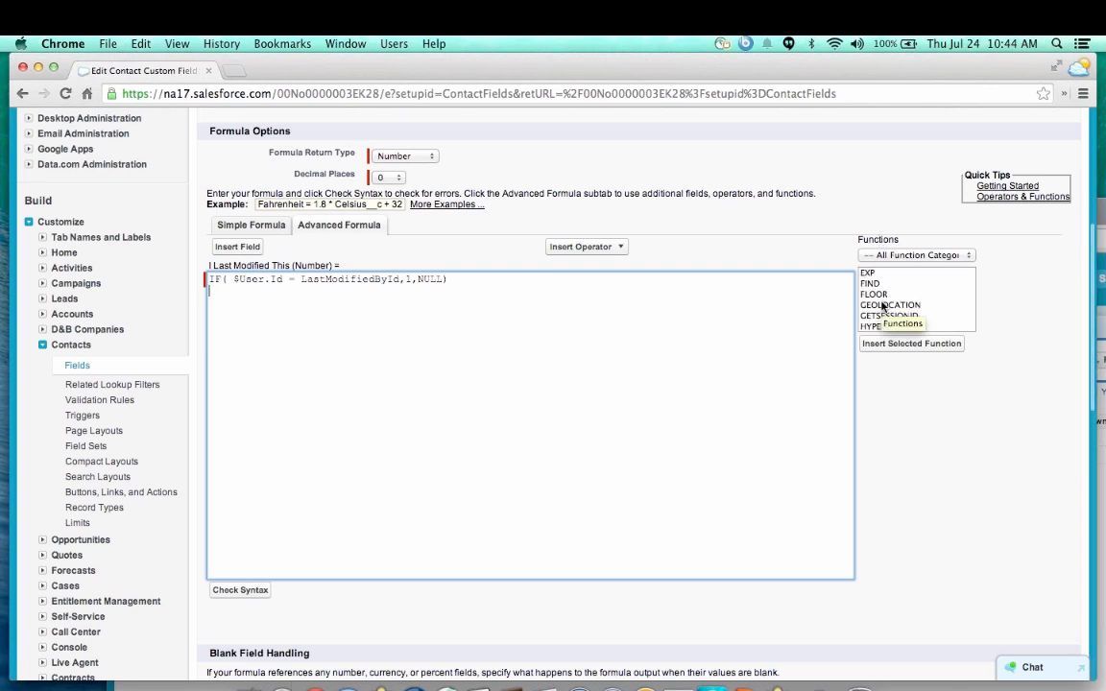
scroll(882, 305, "down", 1)
left_click(882, 305)
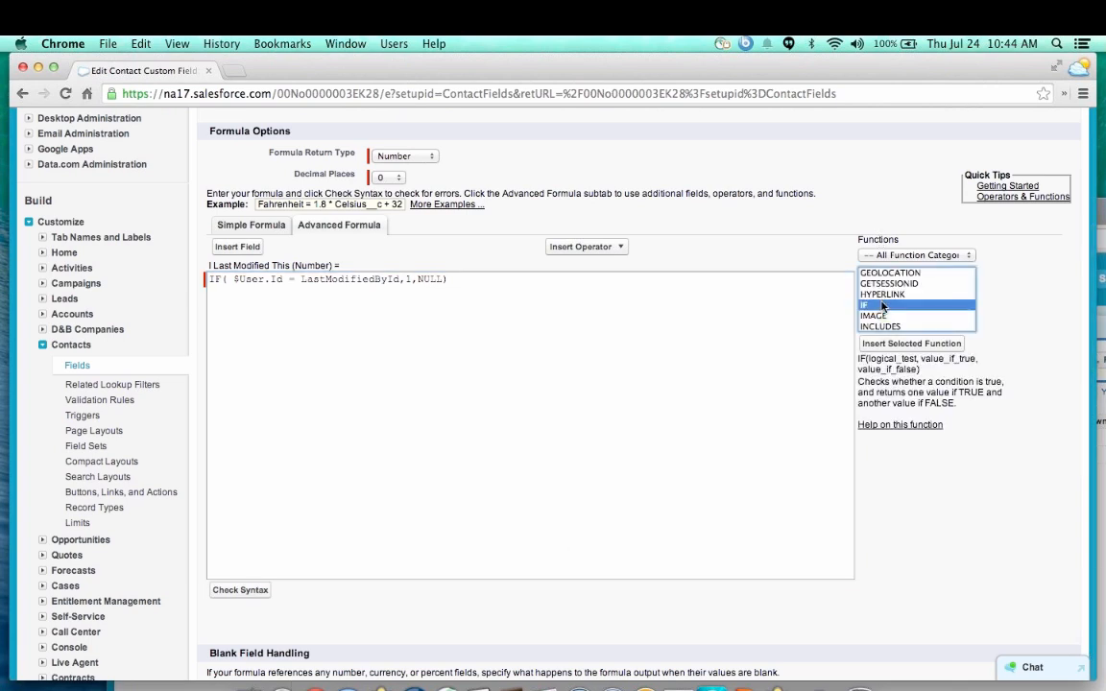
left_click(869, 344)
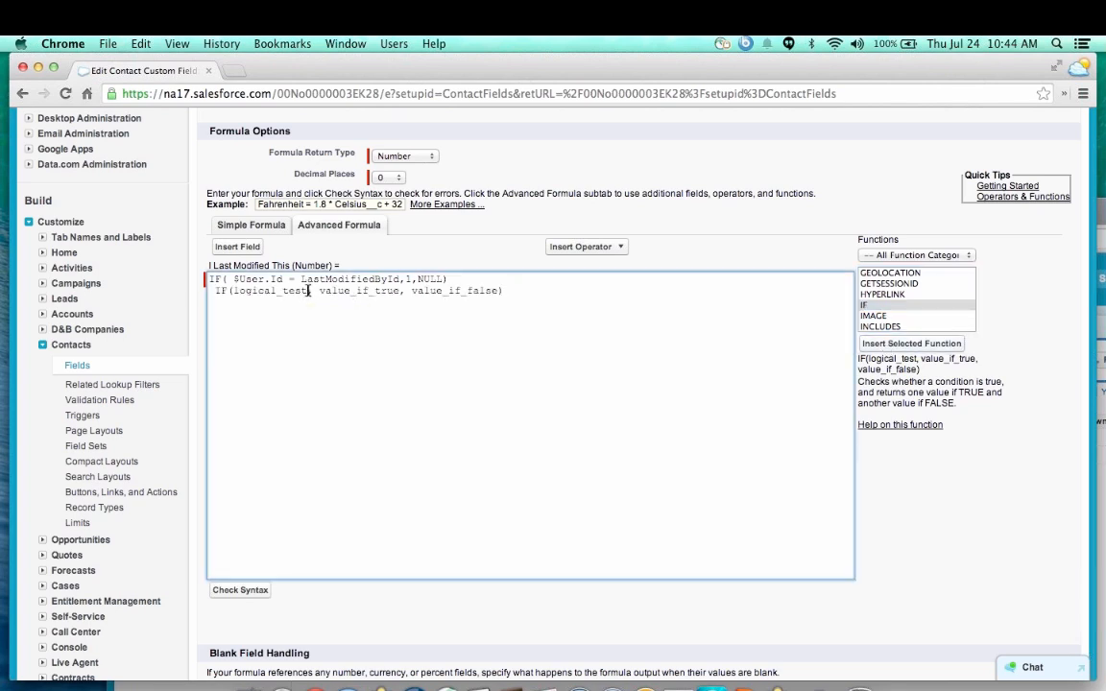
- Replace the logical_test placeholder in the second IF line with the running user's User ID field, $User.Id
left_click_drag(309, 290, 399, 278)
left_click(232, 278)
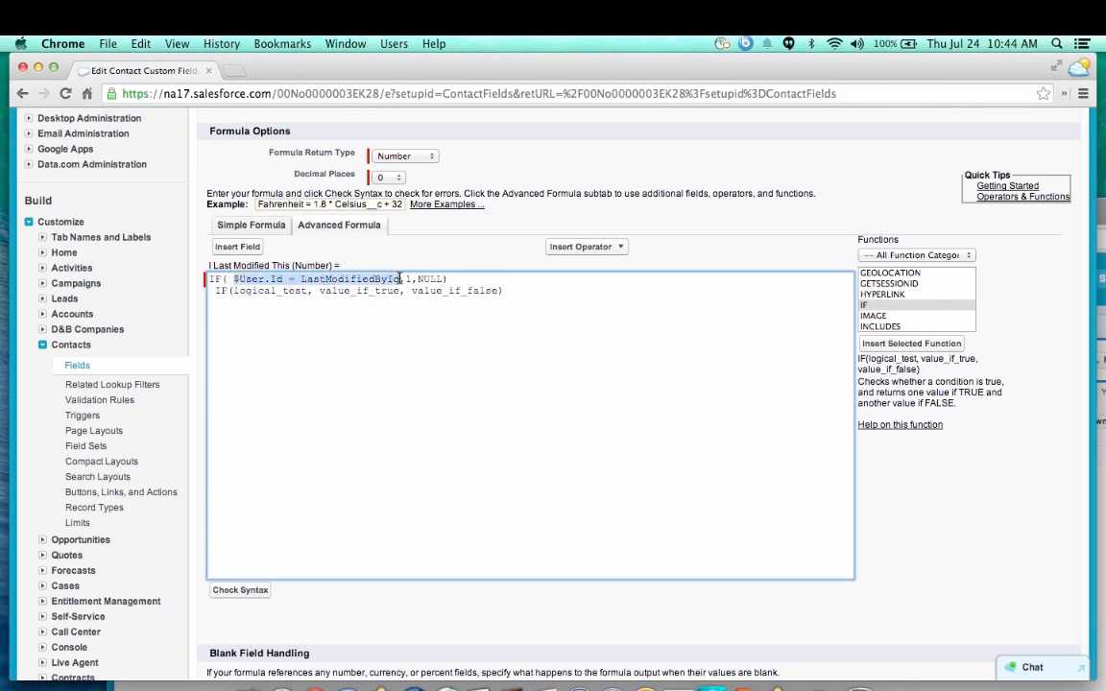
left_click_drag(308, 291, 236, 291)
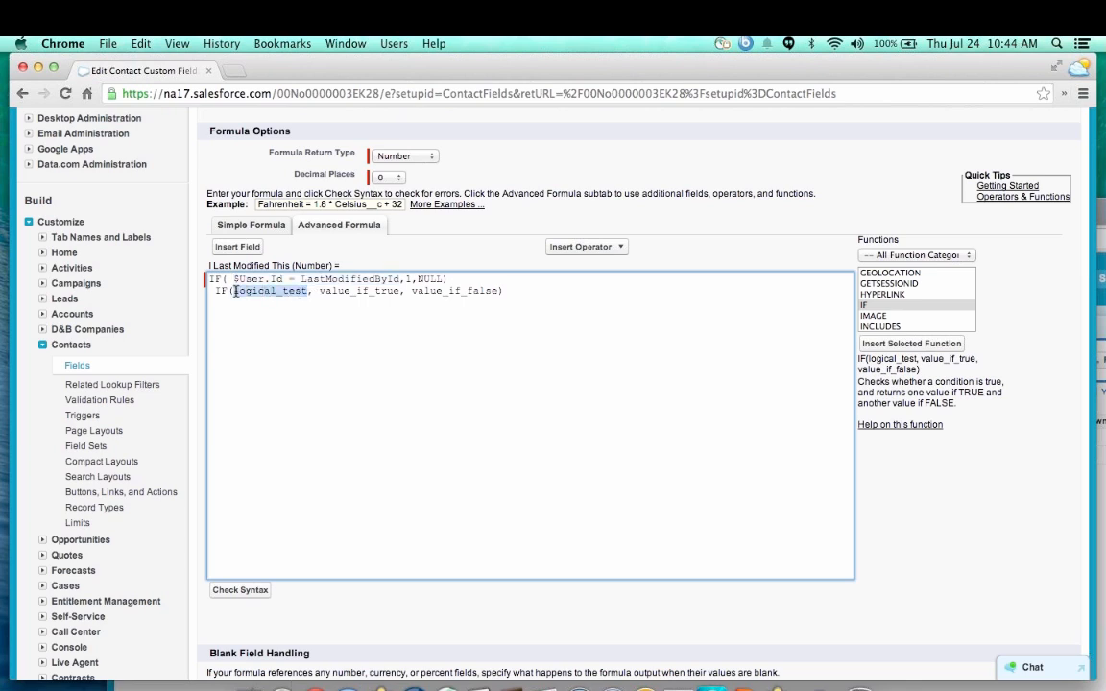
left_click(238, 247)
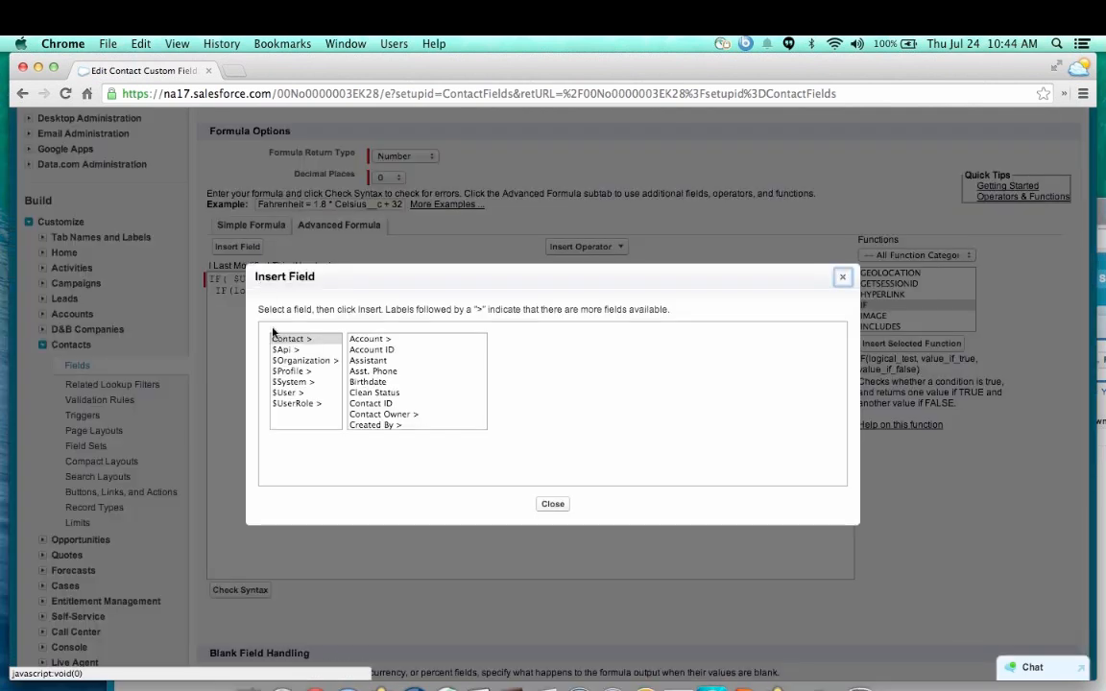
left_click(287, 393)
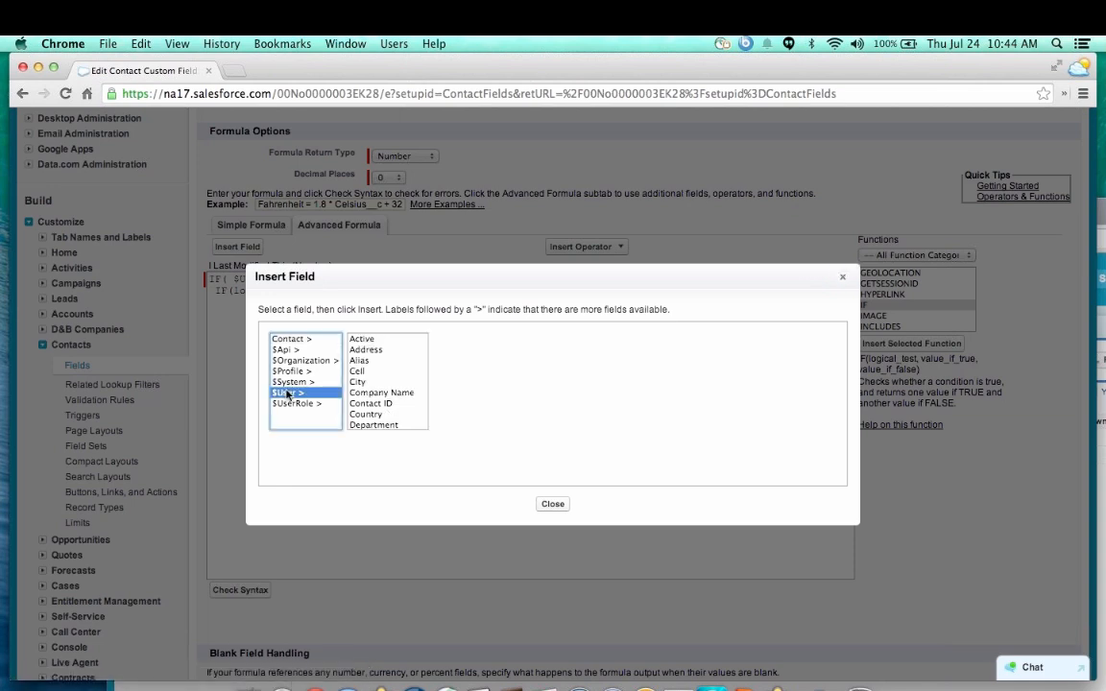
scroll(390, 405, "down", 2)
scroll(390, 405, "down", 6)
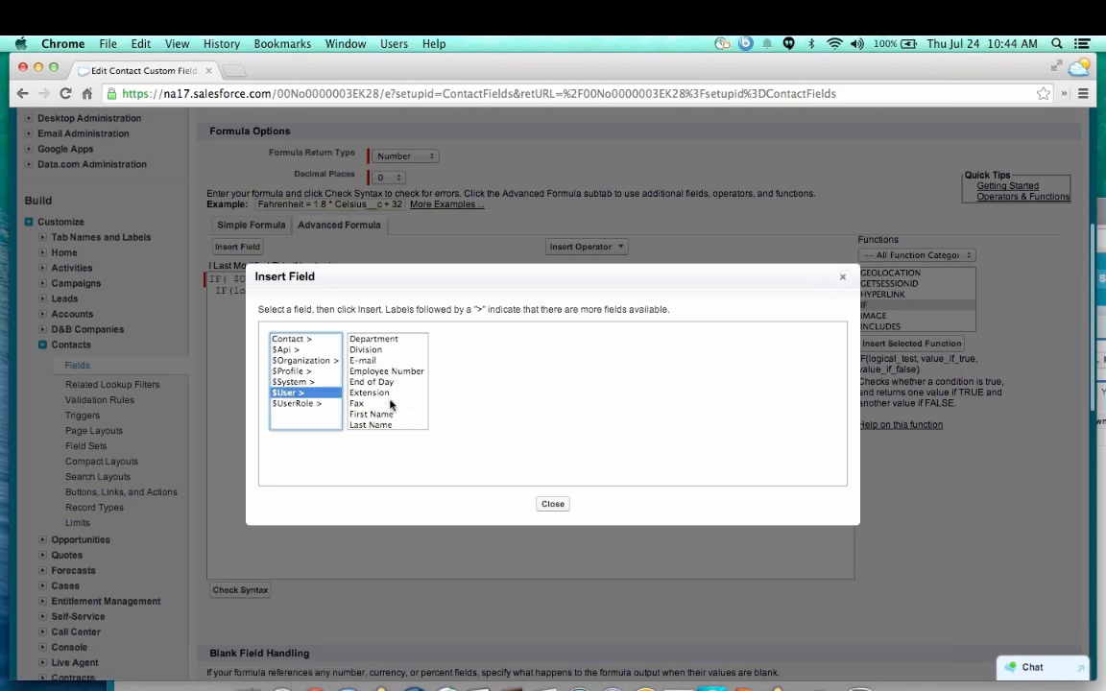
scroll(390, 405, "down", 3)
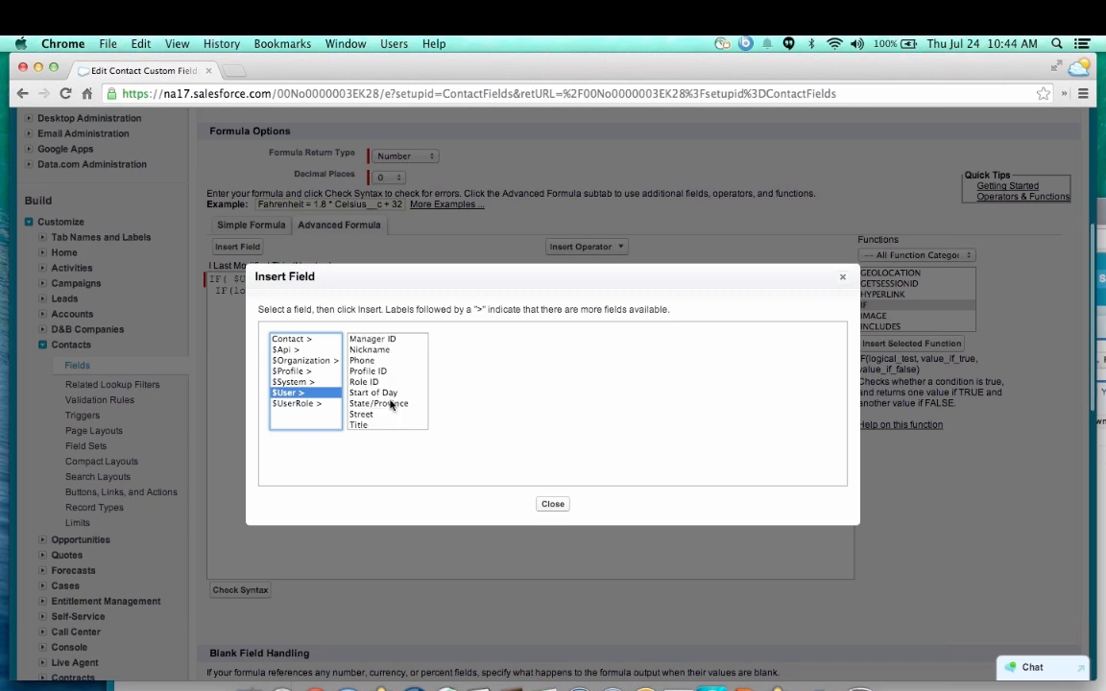
scroll(390, 405, "down", 1)
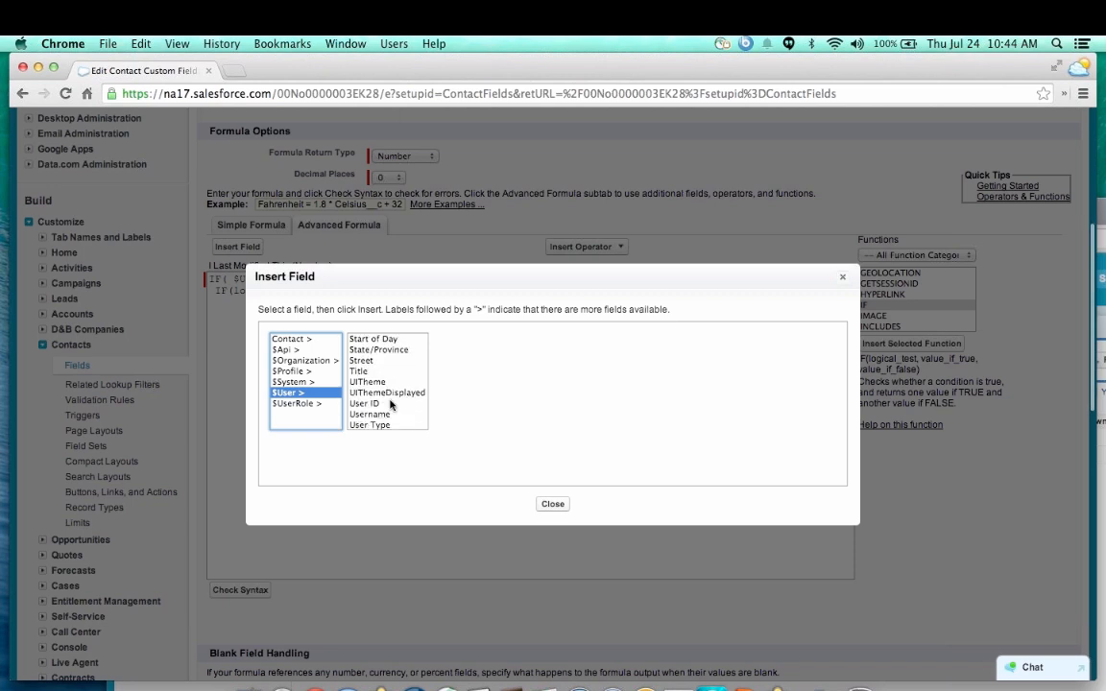
left_click(378, 404)
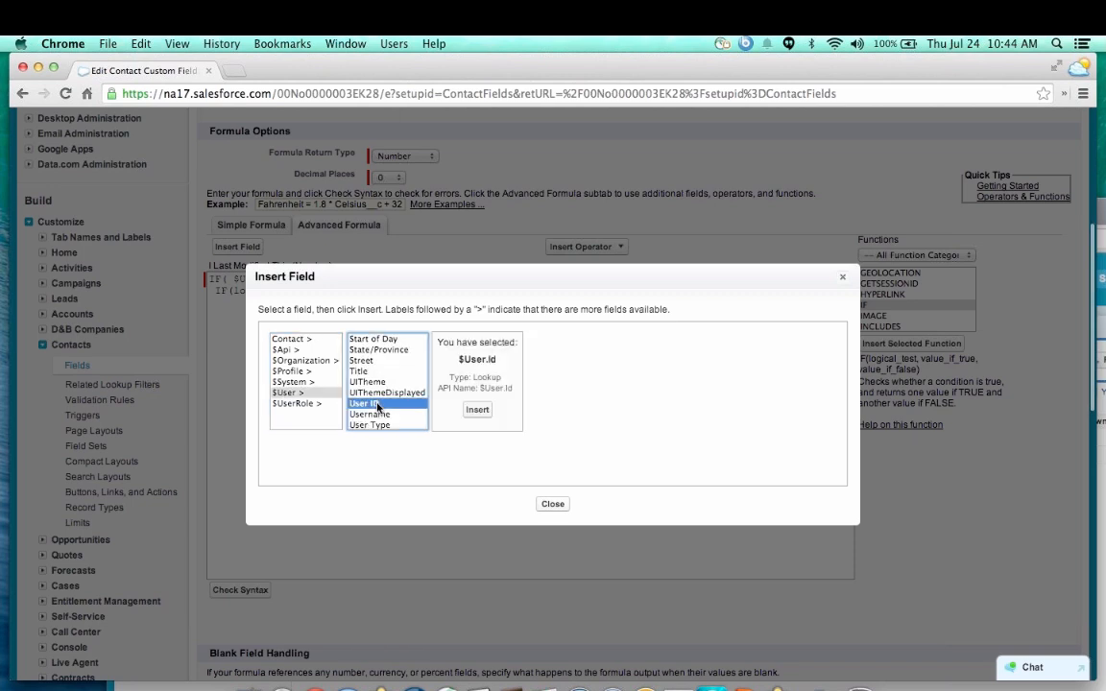
left_click(476, 410)
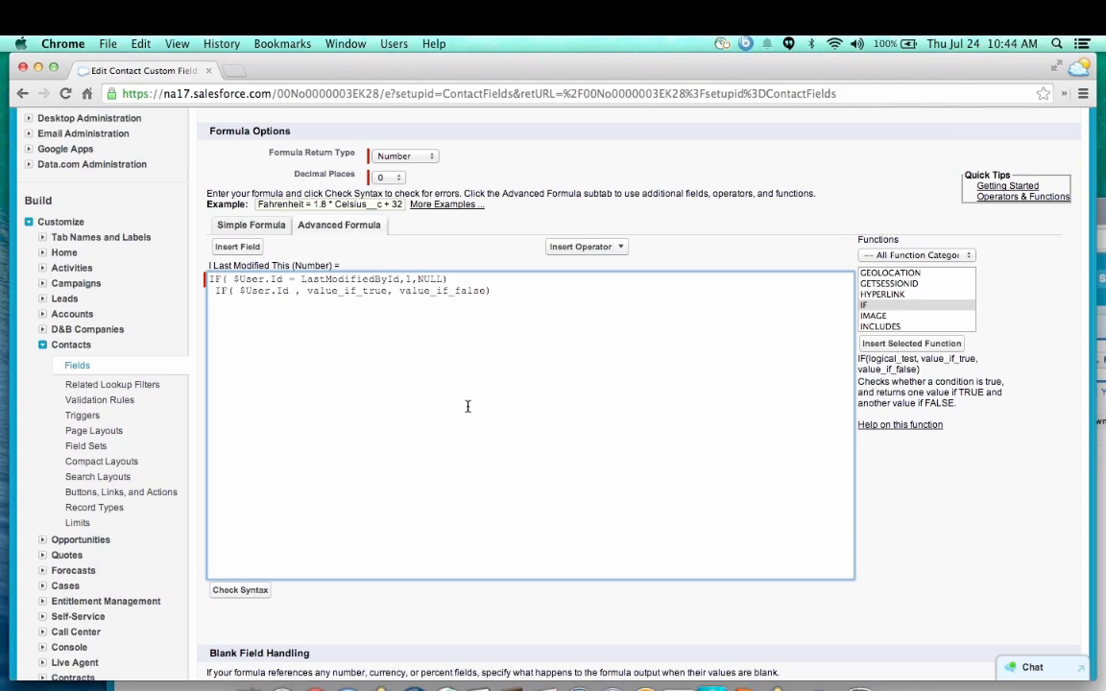
- Add an equals operator after $User.Id in the second IF line and insert the Contact field Last Modified By ID
left_click(620, 249)
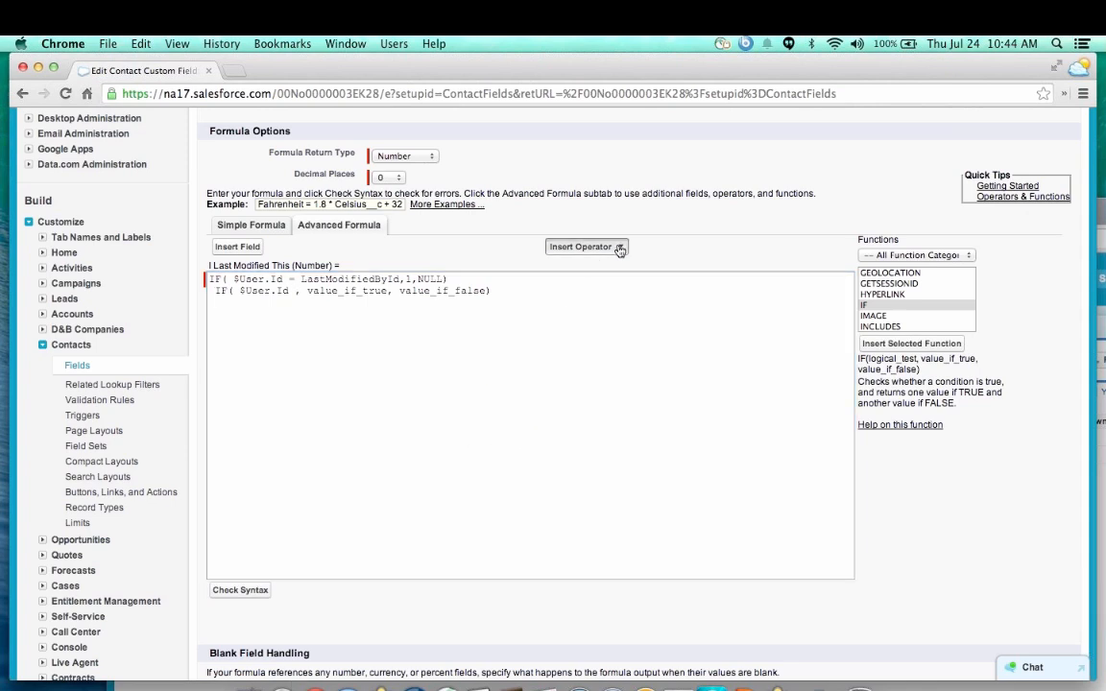
left_click(582, 398)
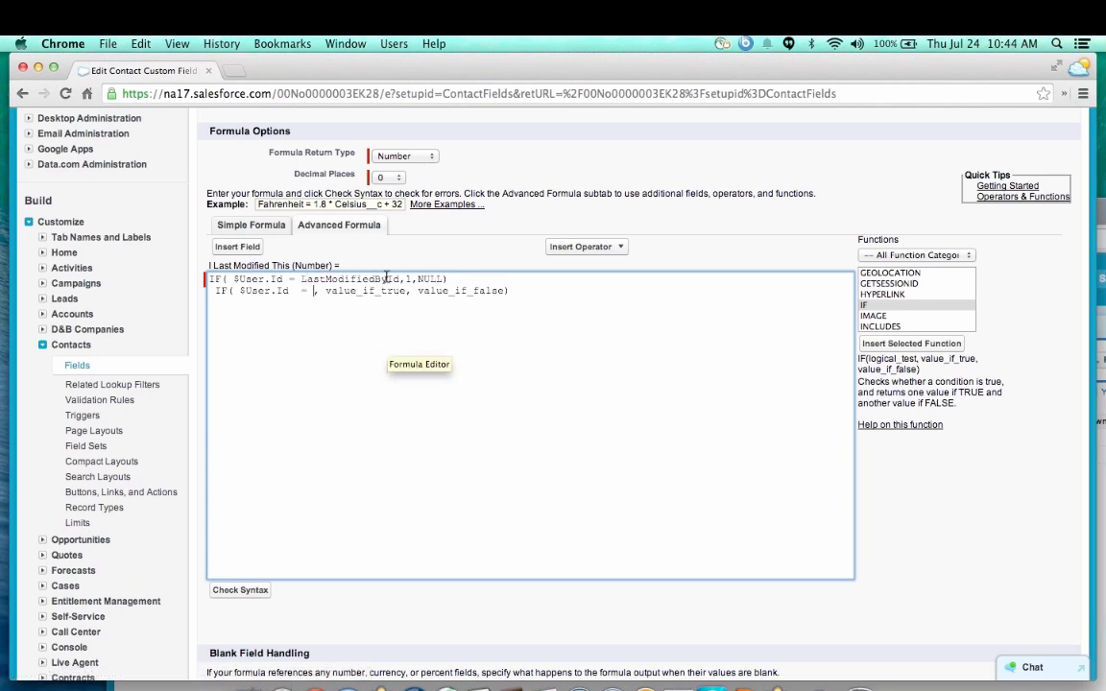
left_click(252, 249)
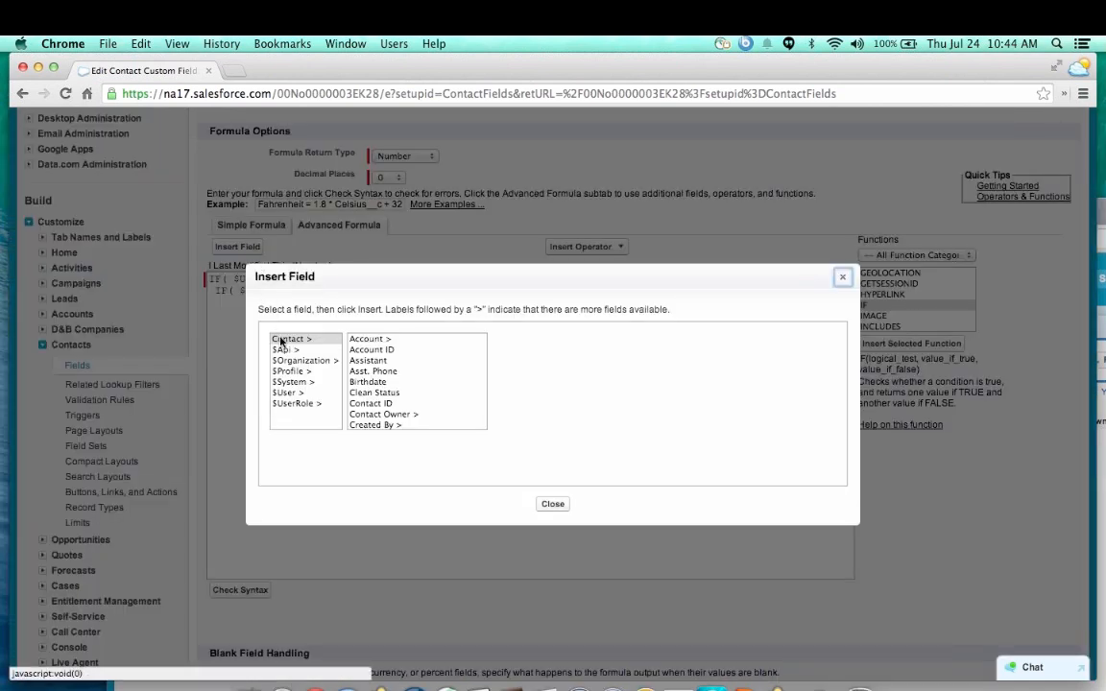
scroll(369, 399, "down", 4)
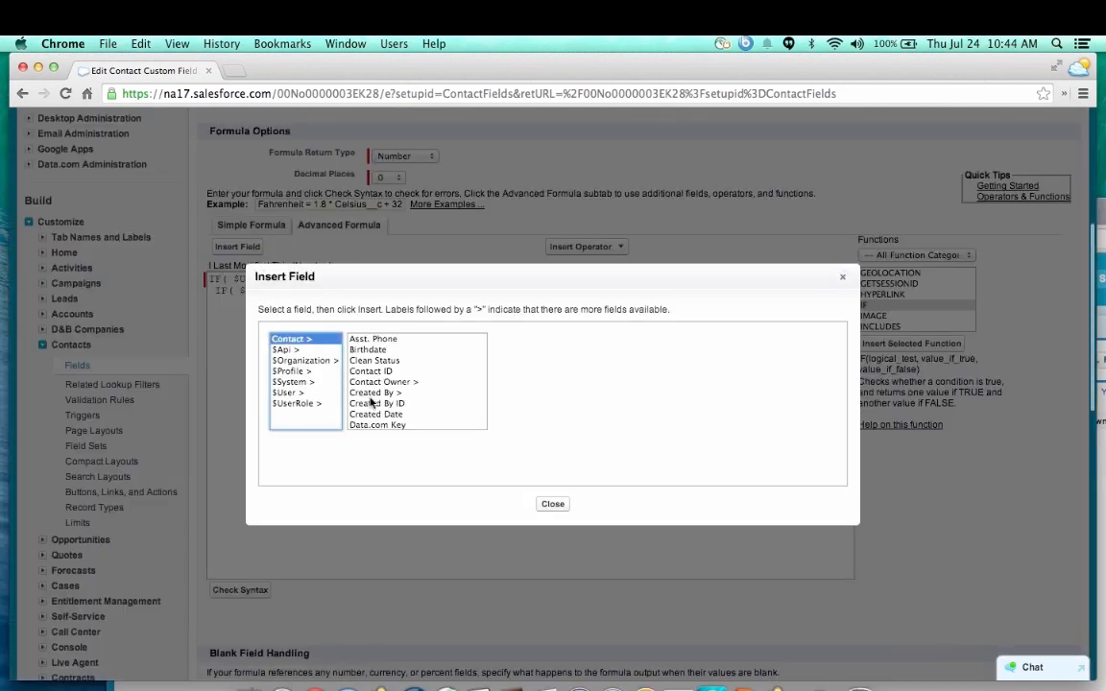
scroll(370, 402, "down", 4)
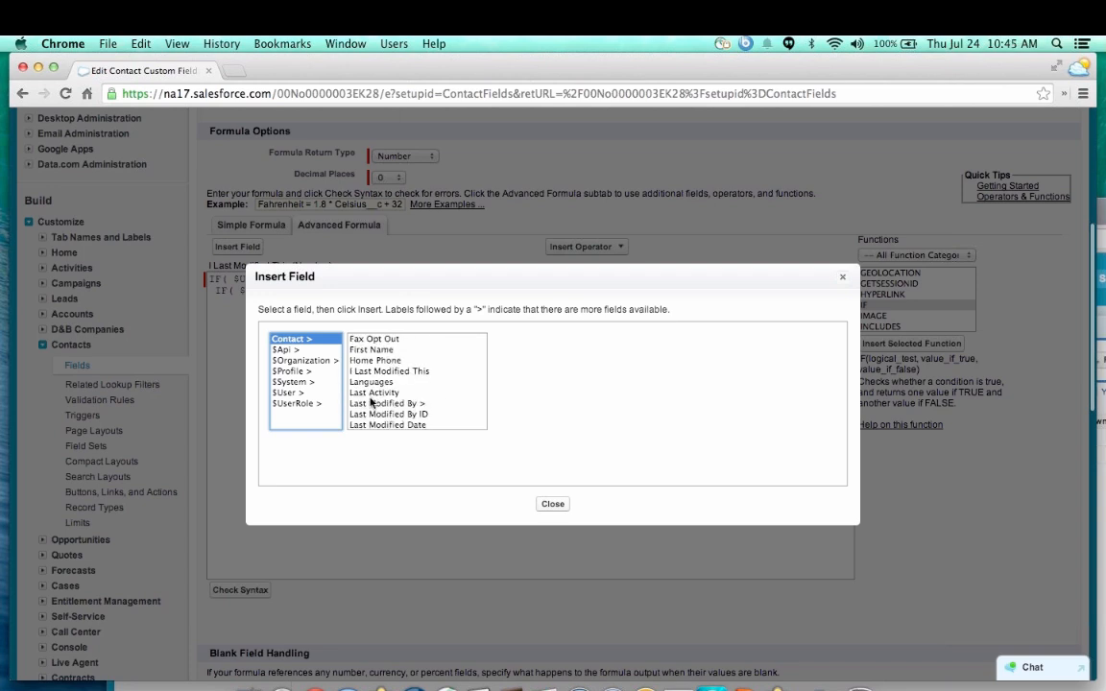
scroll(371, 402, "down", 2)
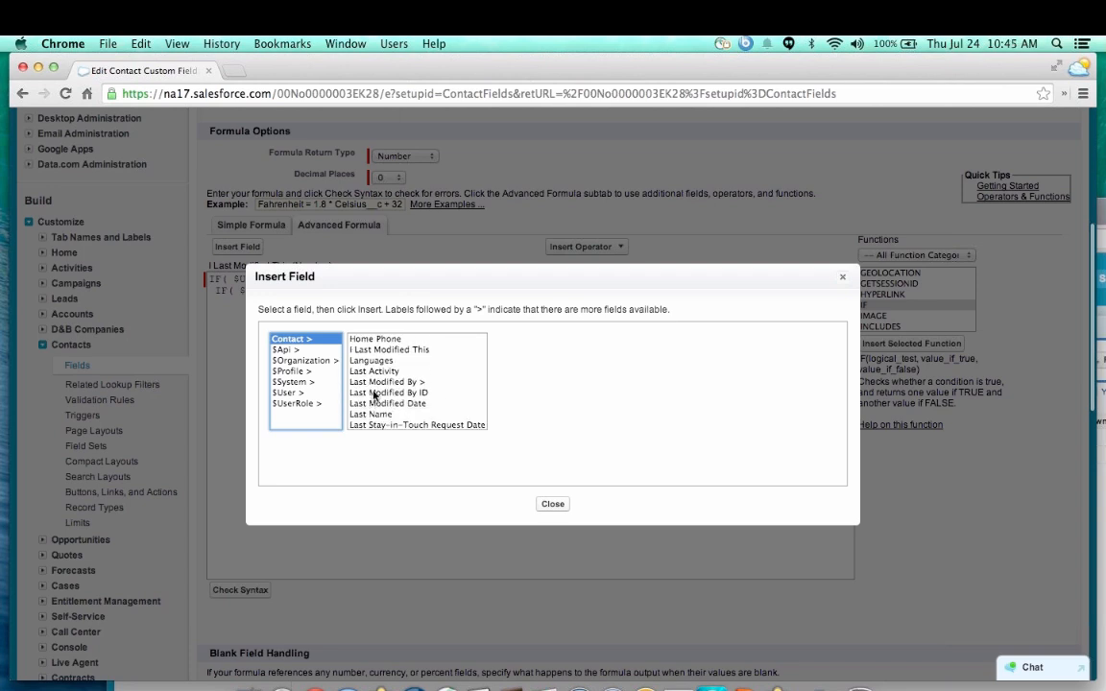
left_click(374, 393)
left_click(552, 409)
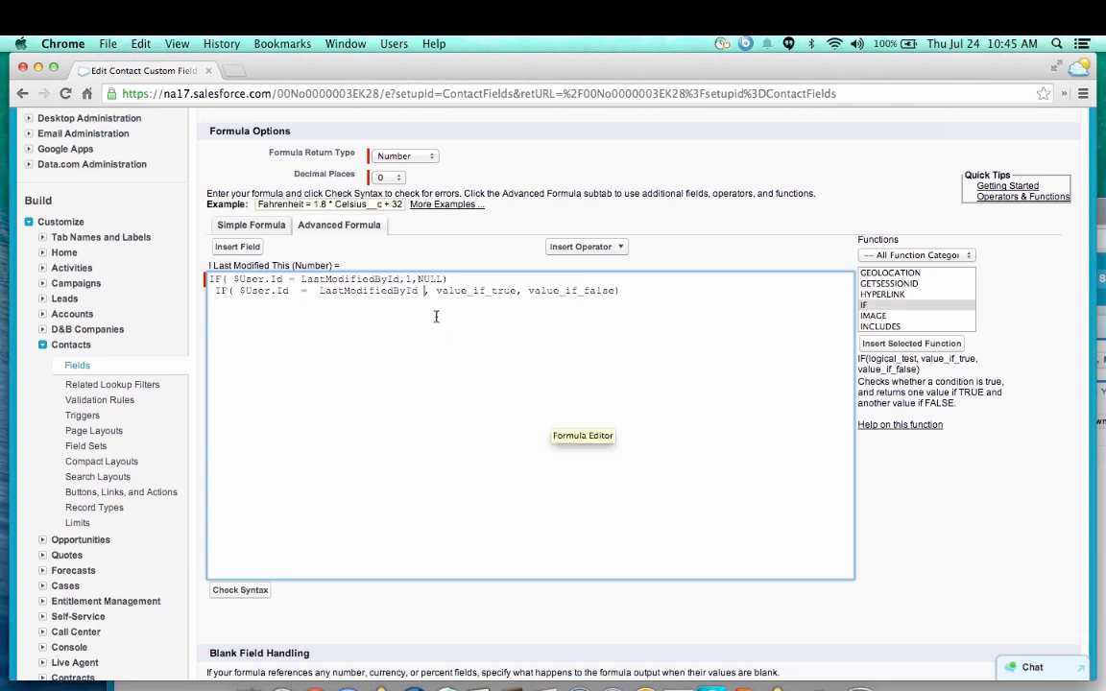
- Replace value_if_true with 1 and value_if_false with NULL in the second IF line
left_click_drag(438, 290, 516, 290)
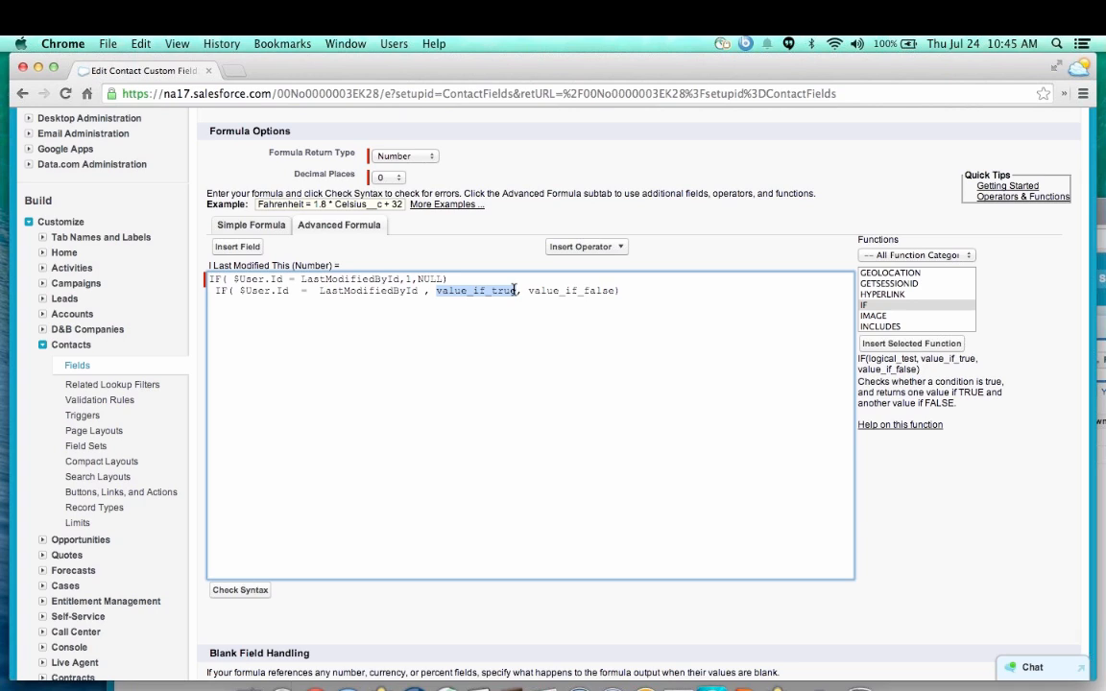
type("1")
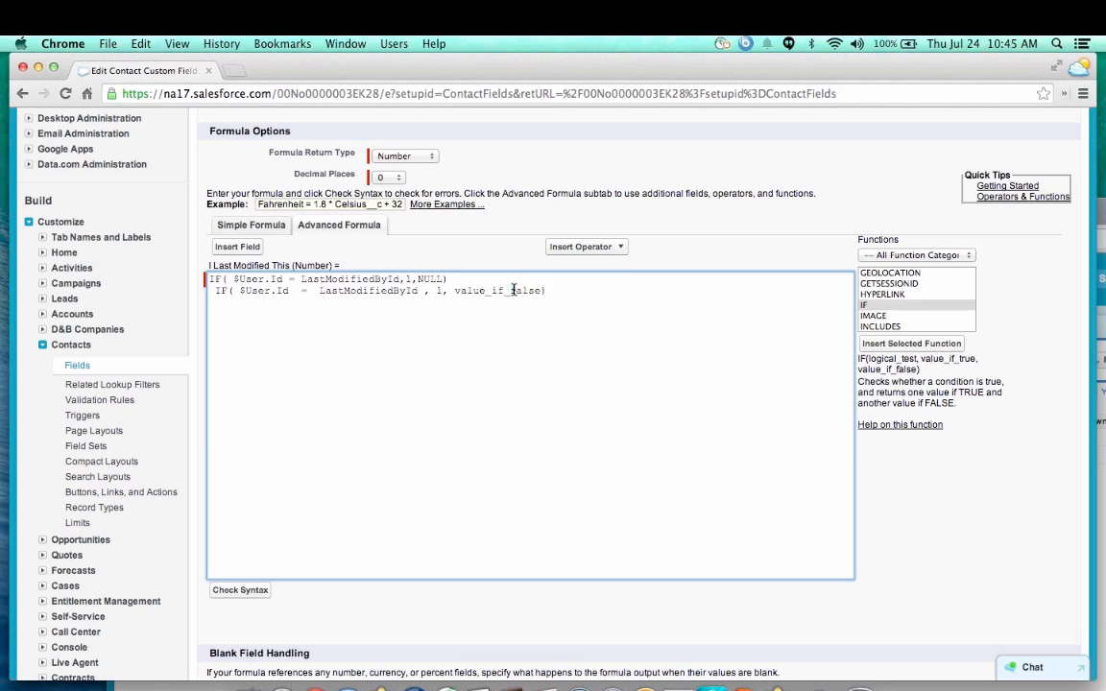
left_click_drag(543, 290, 456, 290)
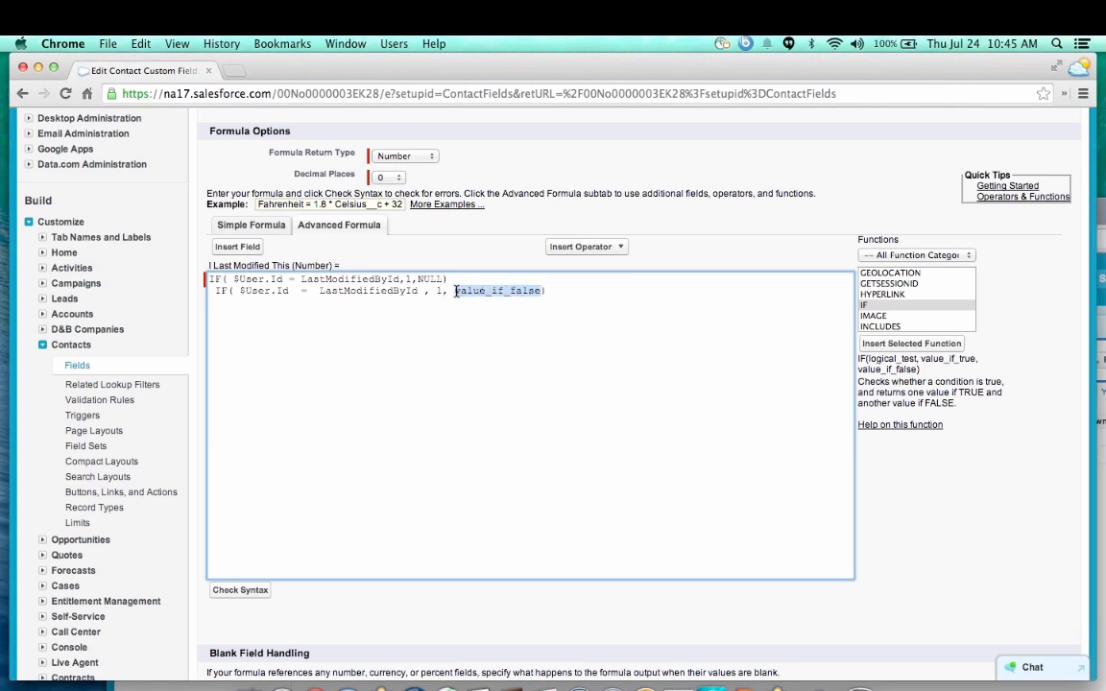
type("NULL")
type(")")
- Delete the second IF line, leaving only the original formula
left_click_drag(488, 290, 205, 292)
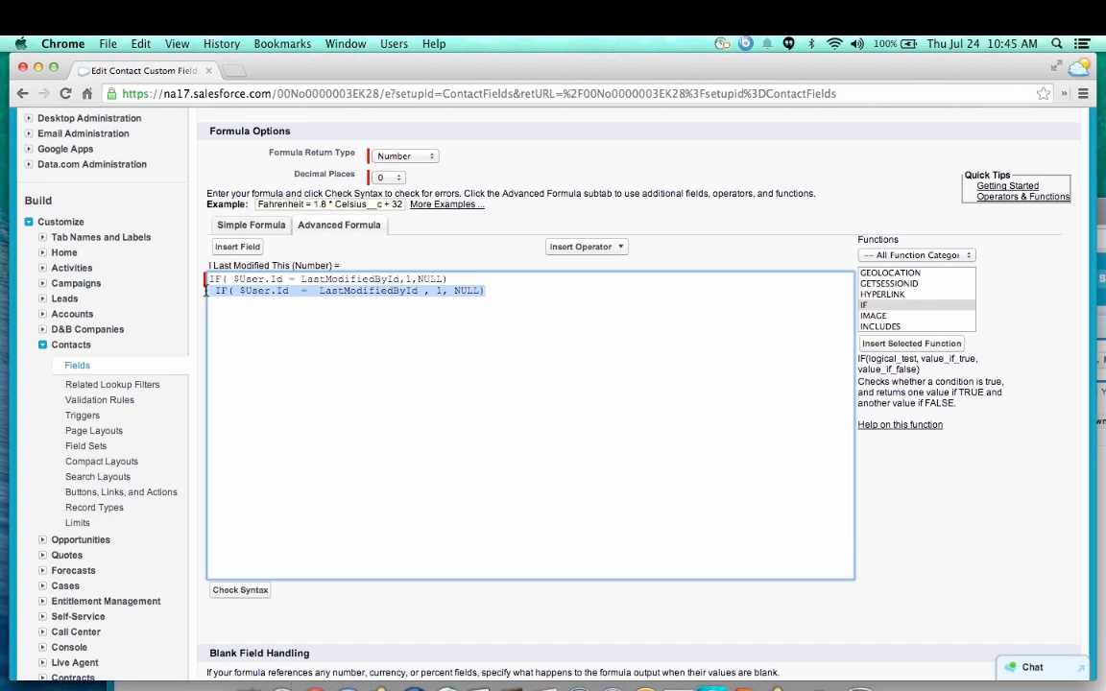
key("BackSpace")
key("BackSpace")
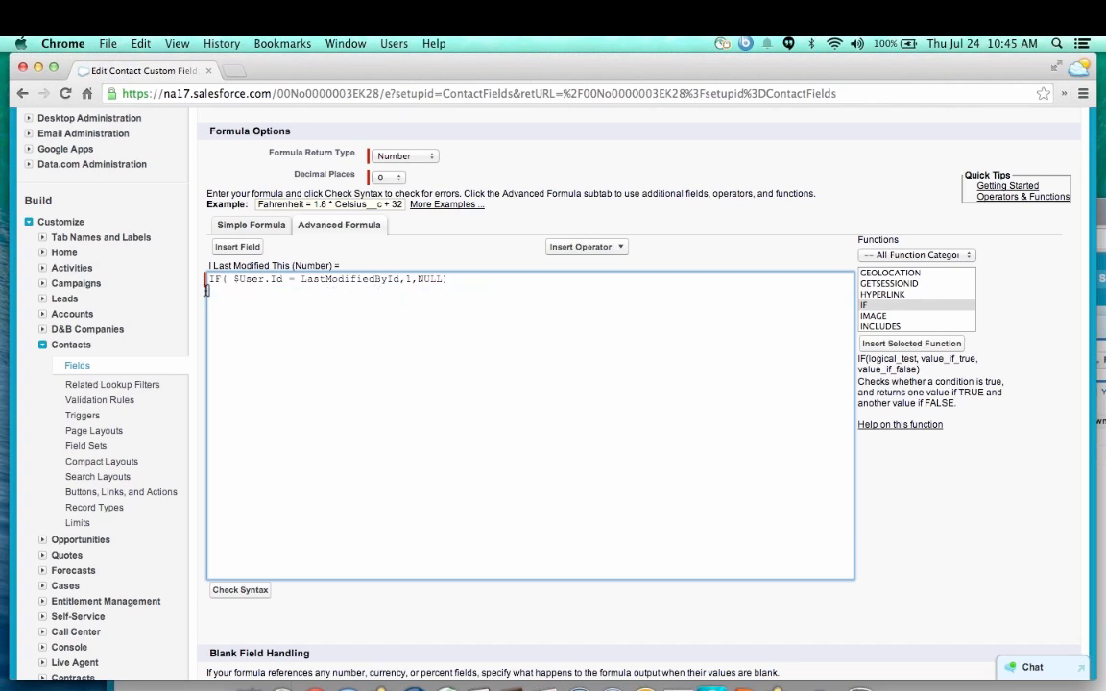
- Check the formula's syntax and save the I Last Modified This field definition
left_click(228, 591)
scroll(200, 600, "down", 5)
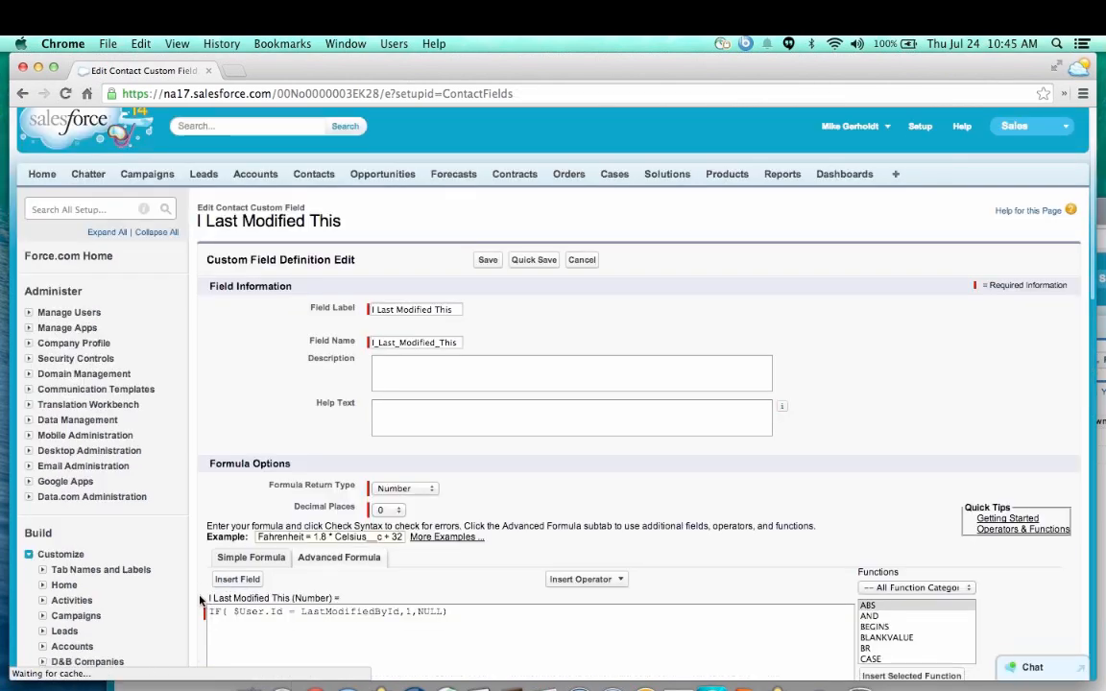
left_click(478, 596)
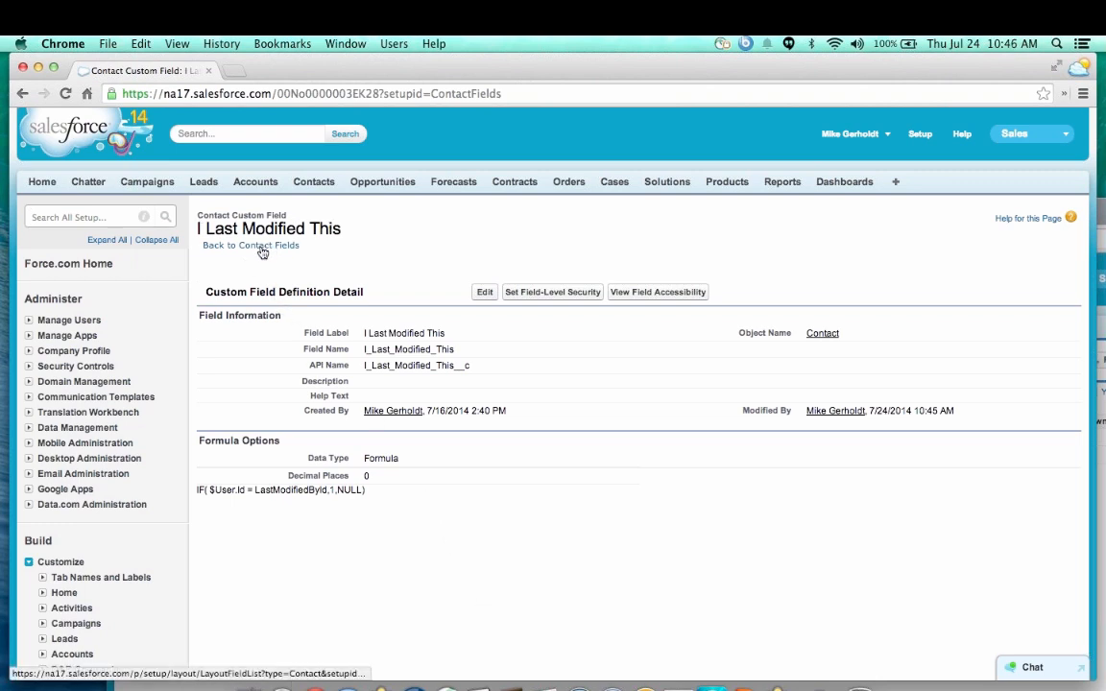
- Open the recent contact at Grand Hotels & Resorts Ltd and examine its I Last Modified This and Last Modified By fields
left_click(321, 183)
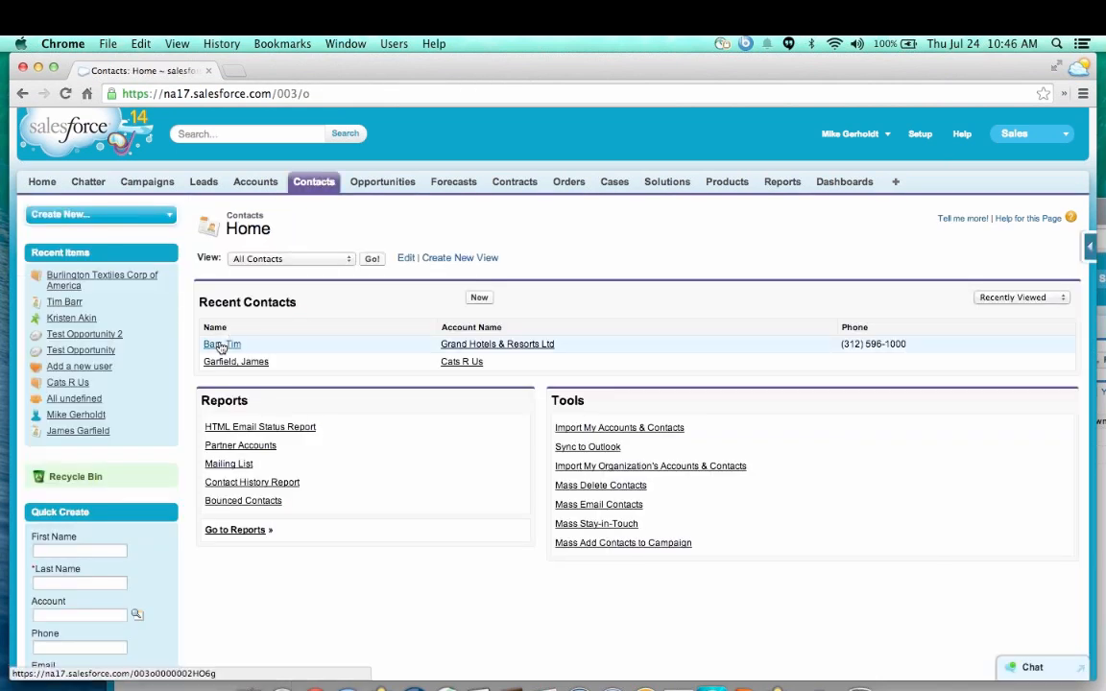
left_click(221, 344)
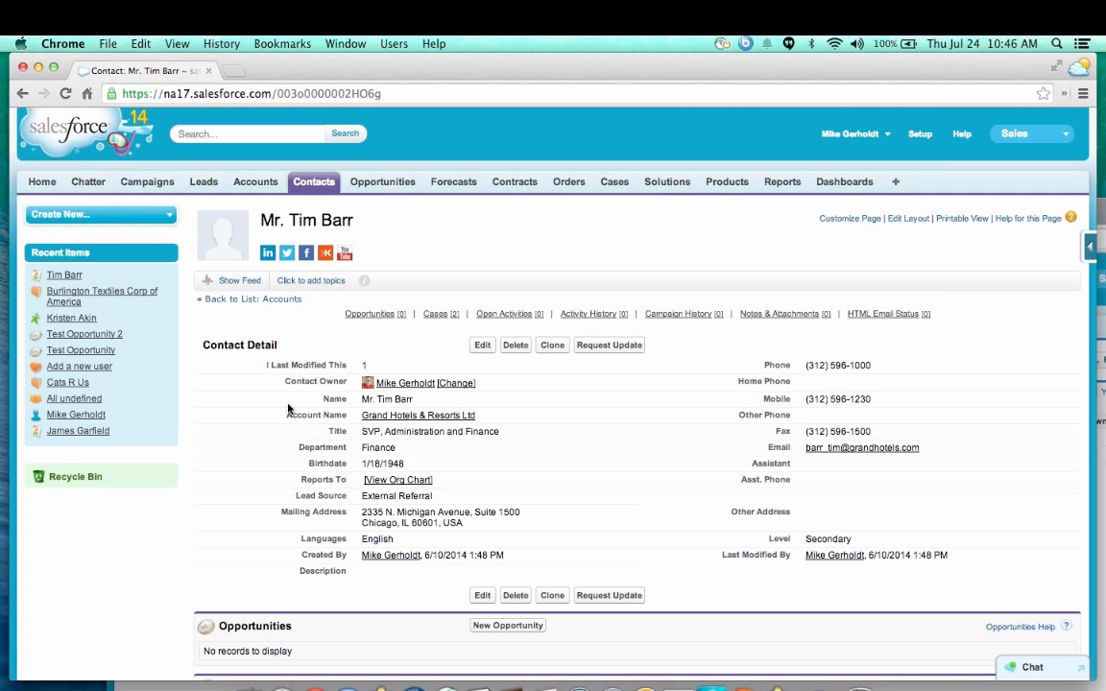
scroll(288, 409, "down", 2)
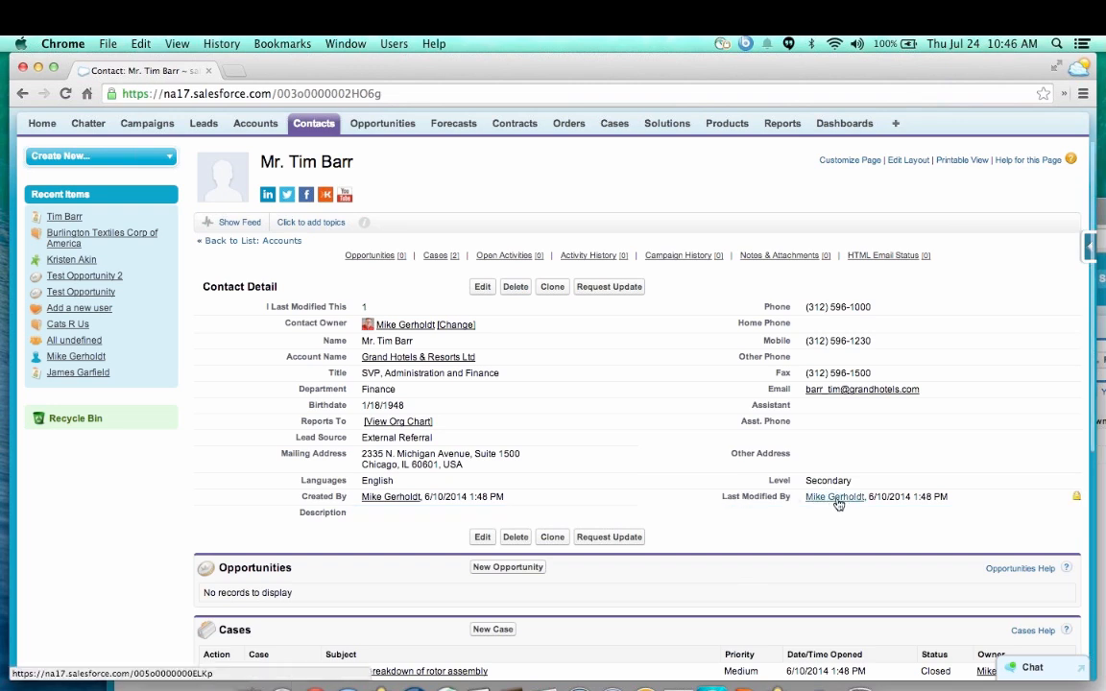
scroll(838, 504, "down", 1)
- Switch to the other user's Salesforce window, open the recent contact at Grand Hotels & Resorts Ltd and examine its I Last Modified This field
key("ctrl+Up")
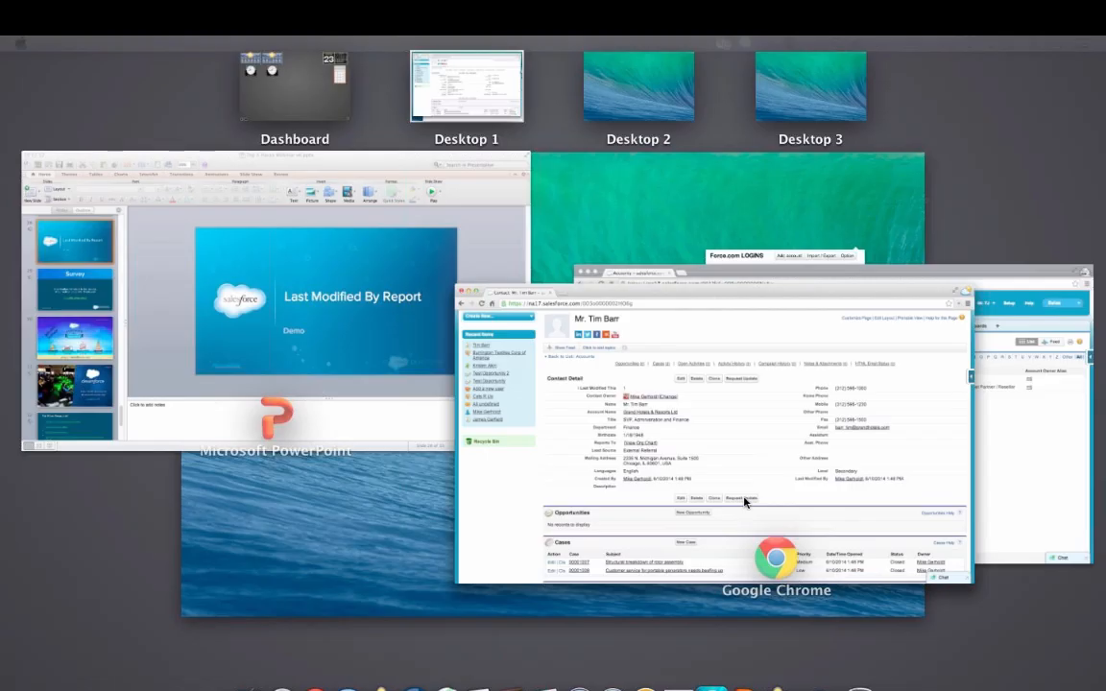
left_click(990, 477)
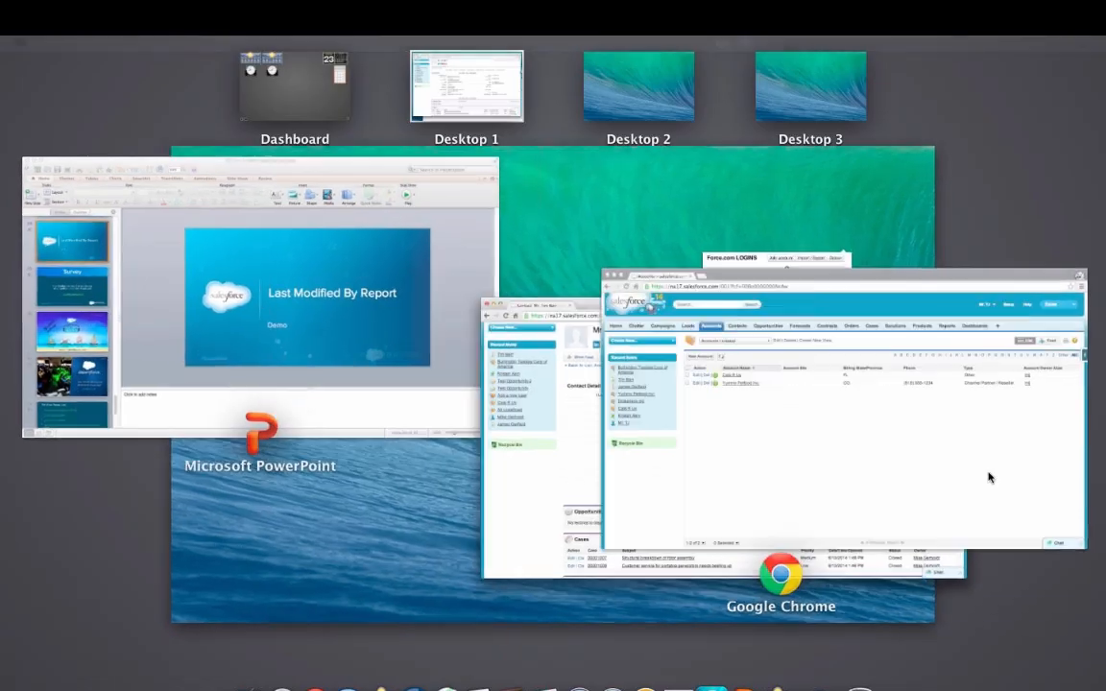
left_click(990, 477)
left_click_drag(630, 210, 540, 96)
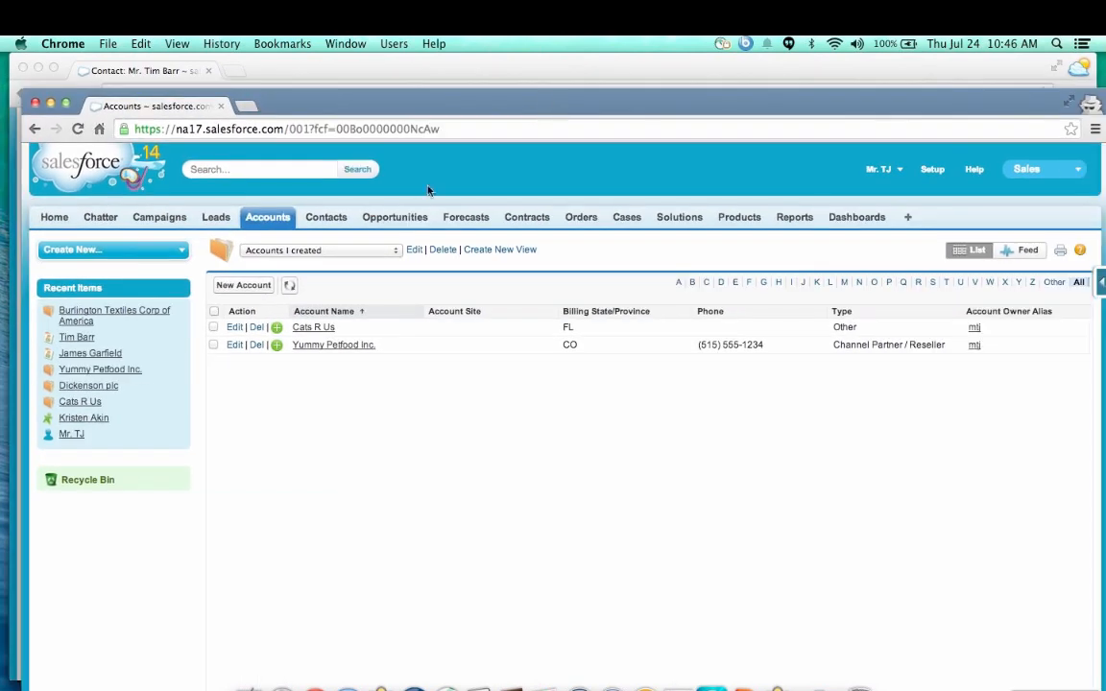
left_click(328, 218)
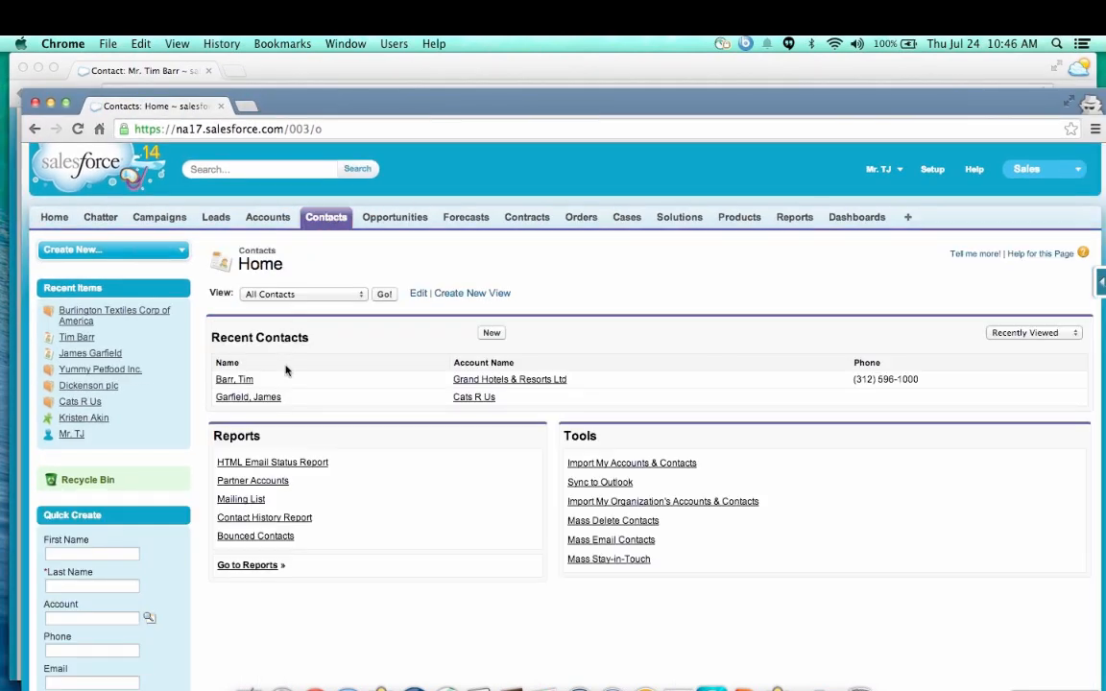
left_click(235, 381)
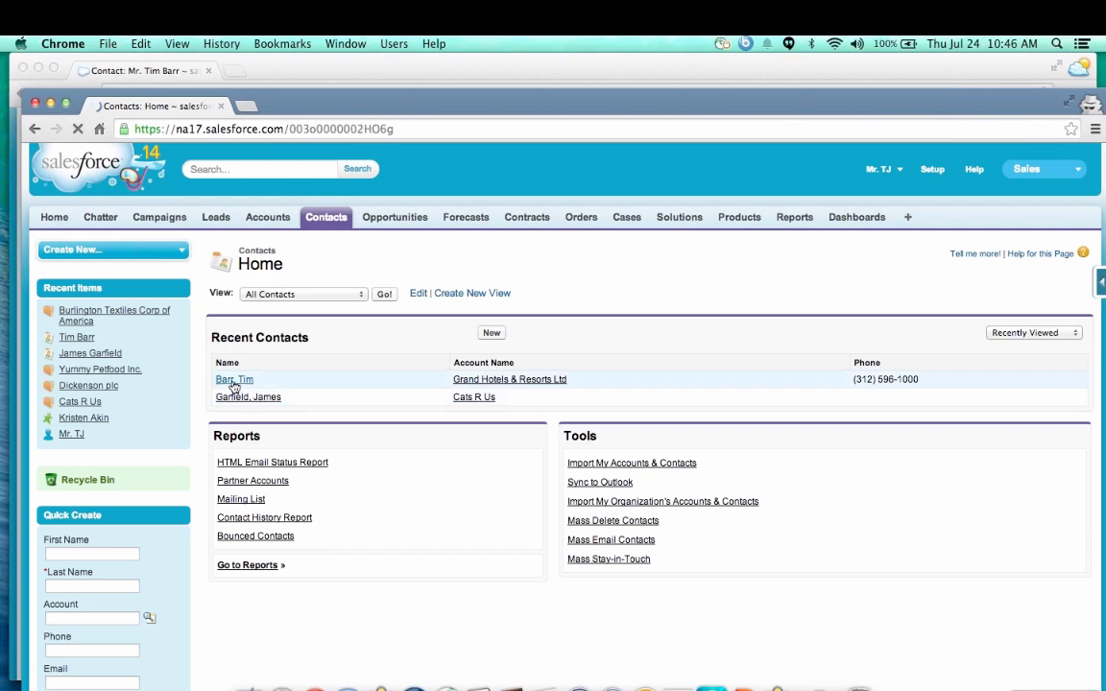
scroll(263, 528, "down", 3)
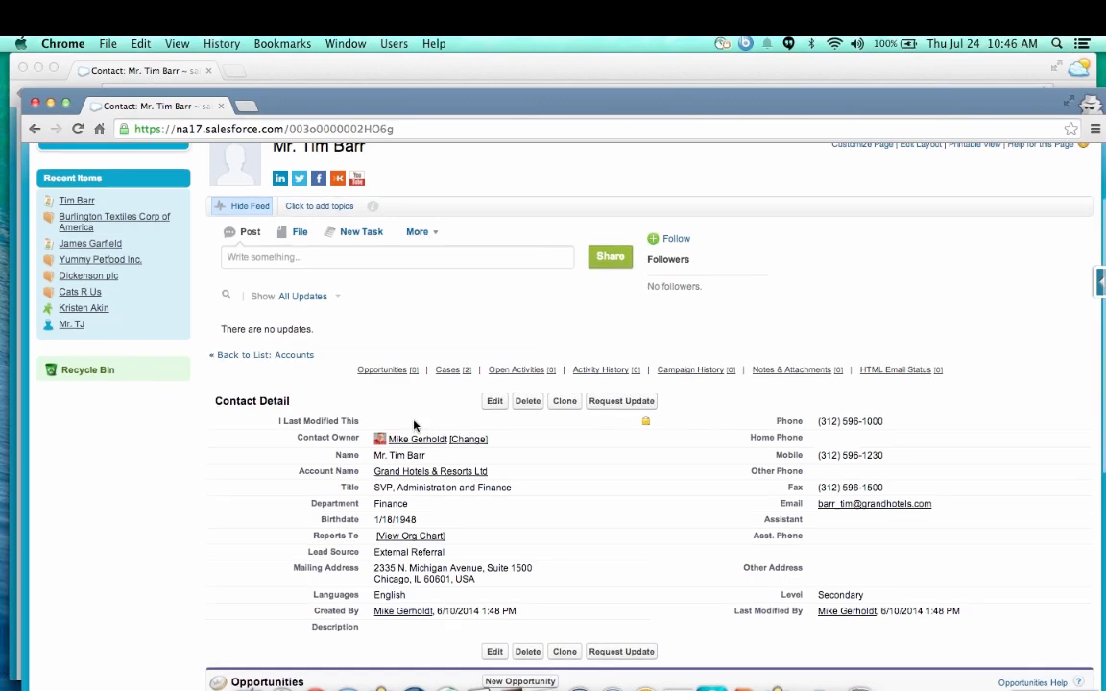
- Open the recent contact at Cats R Us and compare its I Last Modified This and Last Modified By fields
scroll(415, 425, "up", 3)
left_click(326, 217)
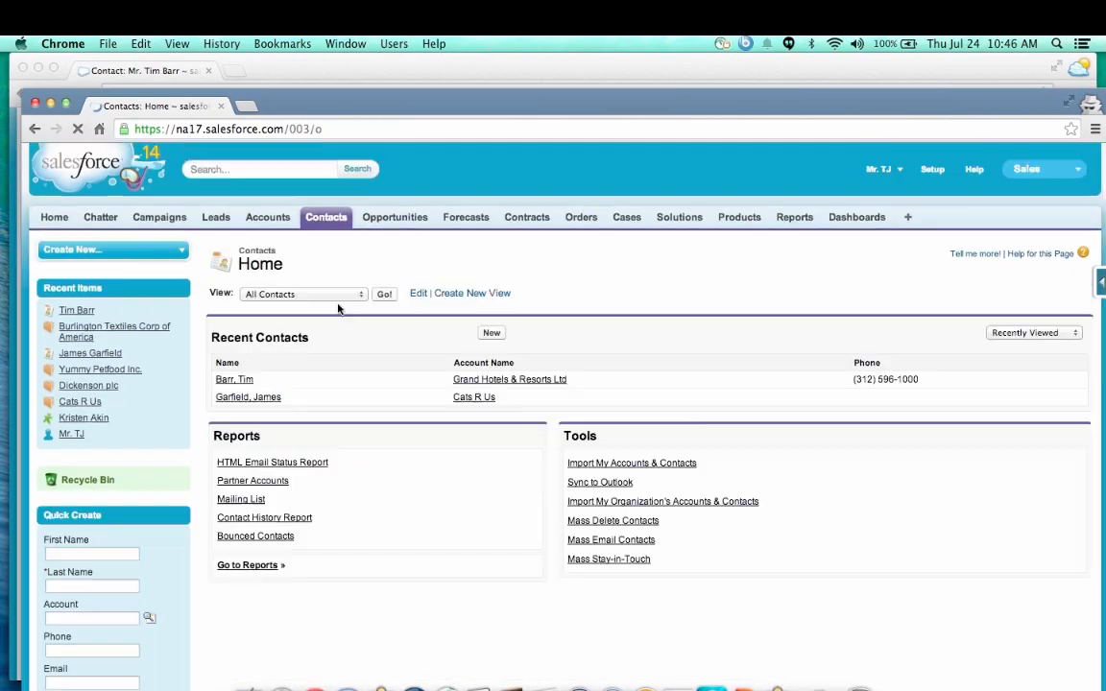
left_click(252, 398)
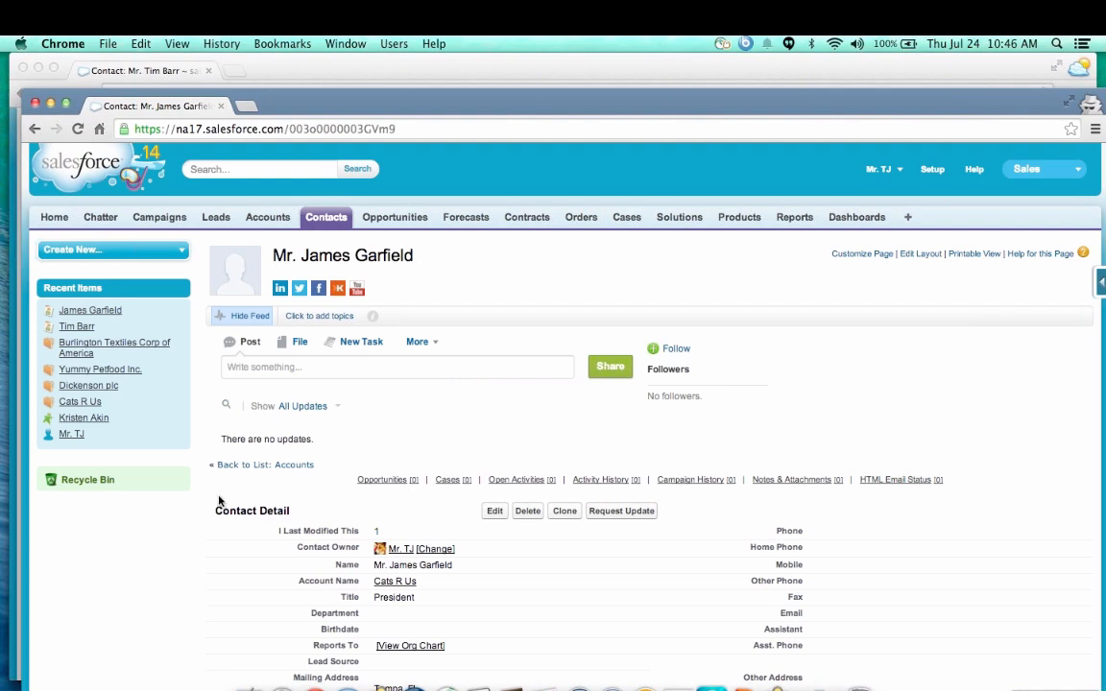
scroll(219, 500, "down", 5)
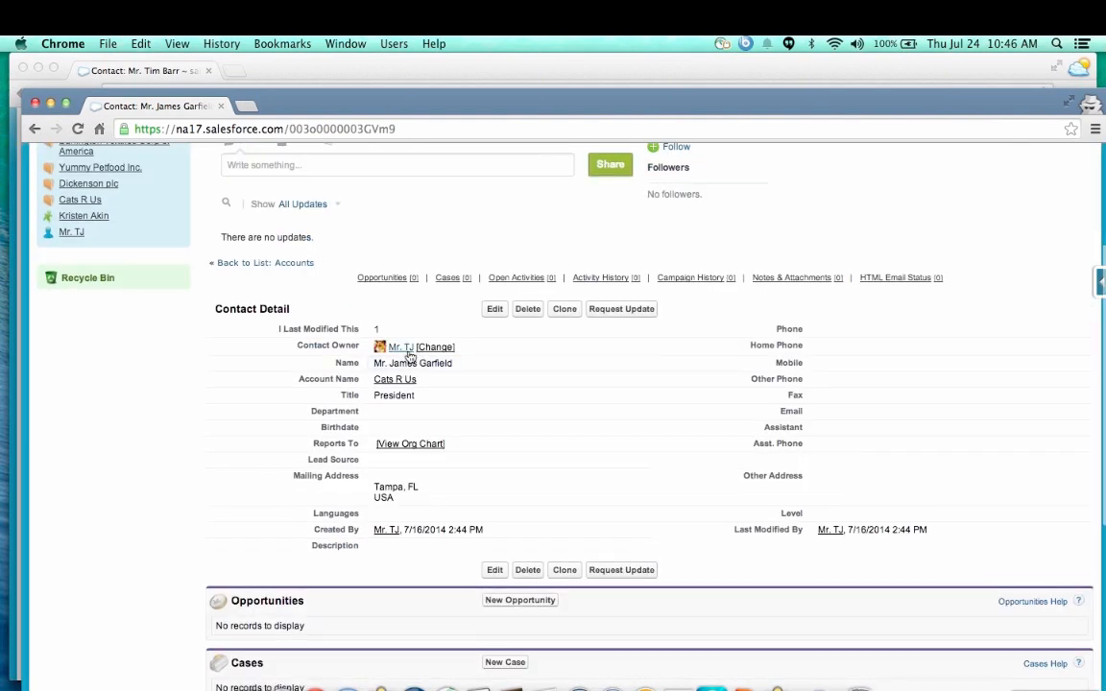
mouse_move(408, 355)
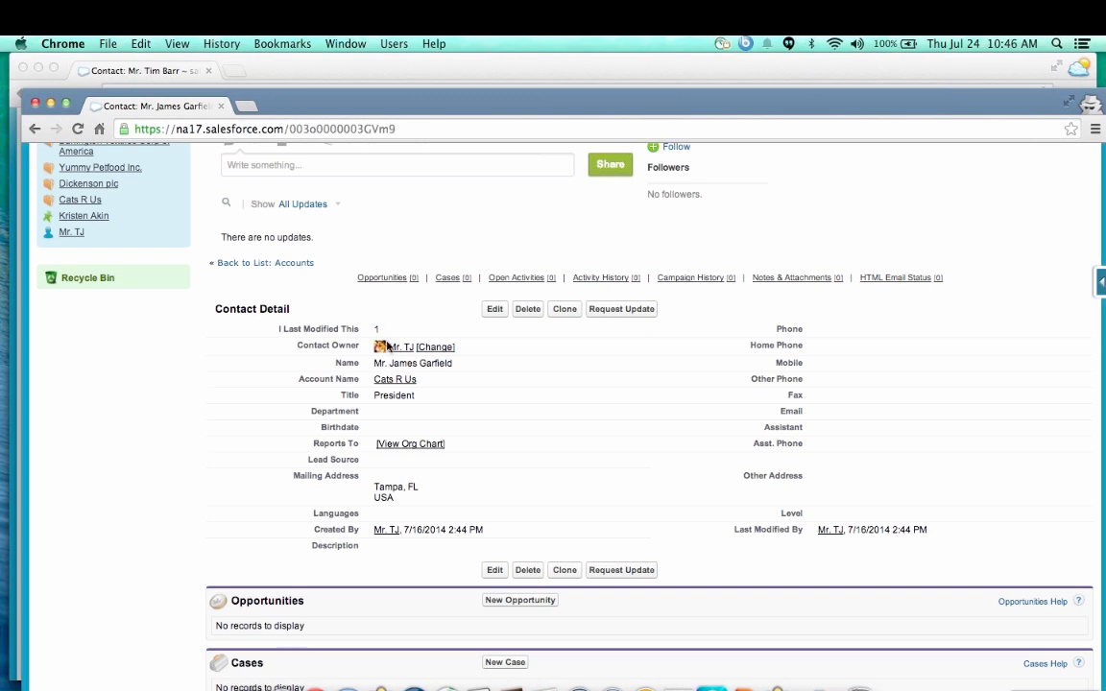
- Open the Contacts I last modified report as the second user
scroll(387, 346, "up", 4)
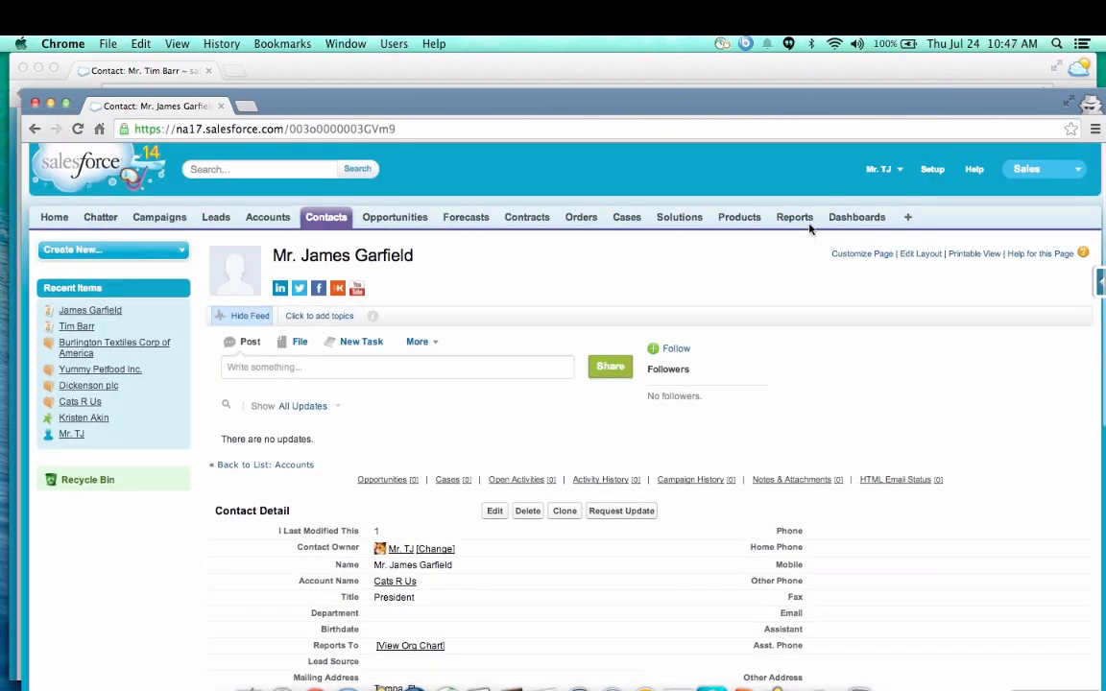
left_click(805, 219)
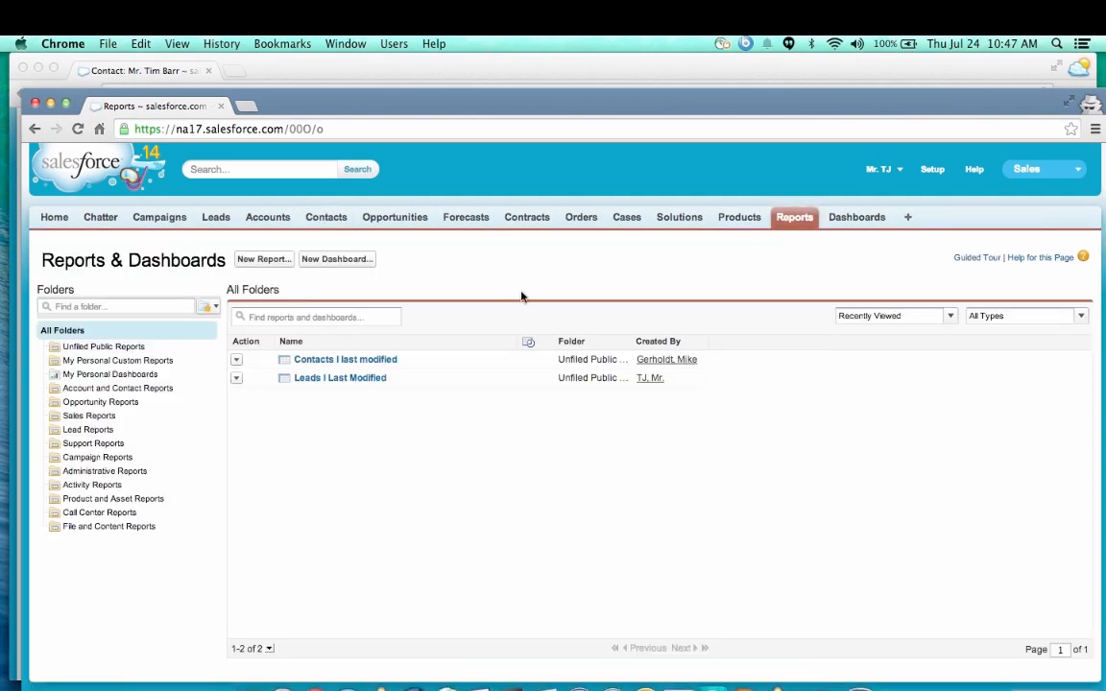
left_click(333, 361)
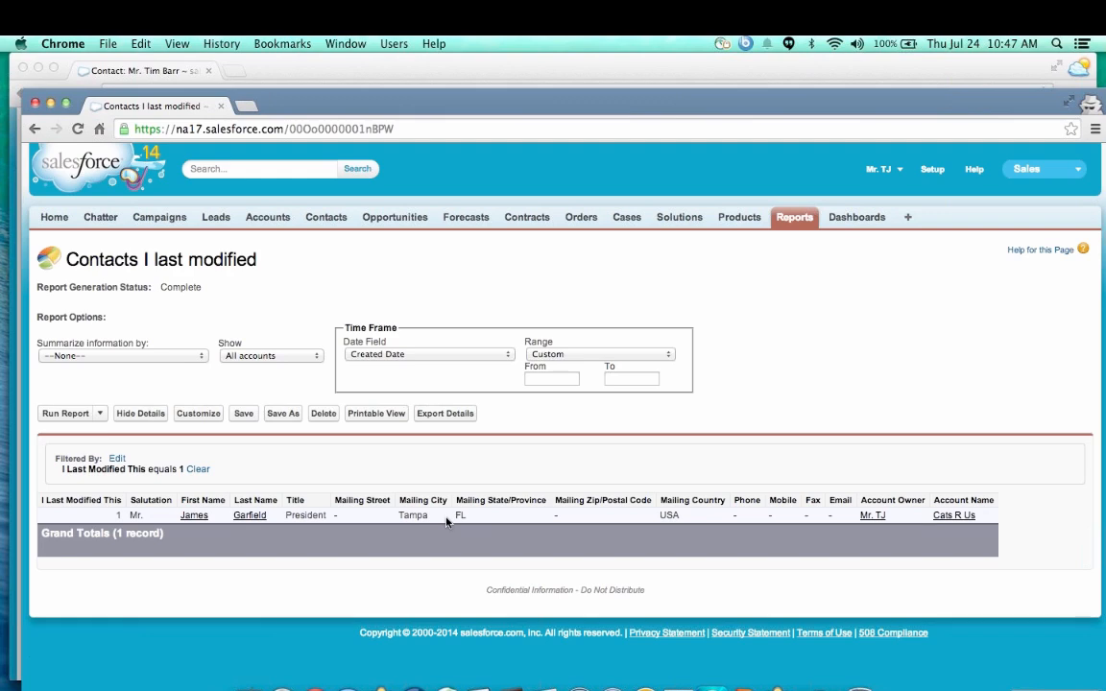
- Switch back to the first user's window, open the Contacts I last modified report and review the listed contacts
left_click(528, 72)
scroll(486, 392, "up", 3)
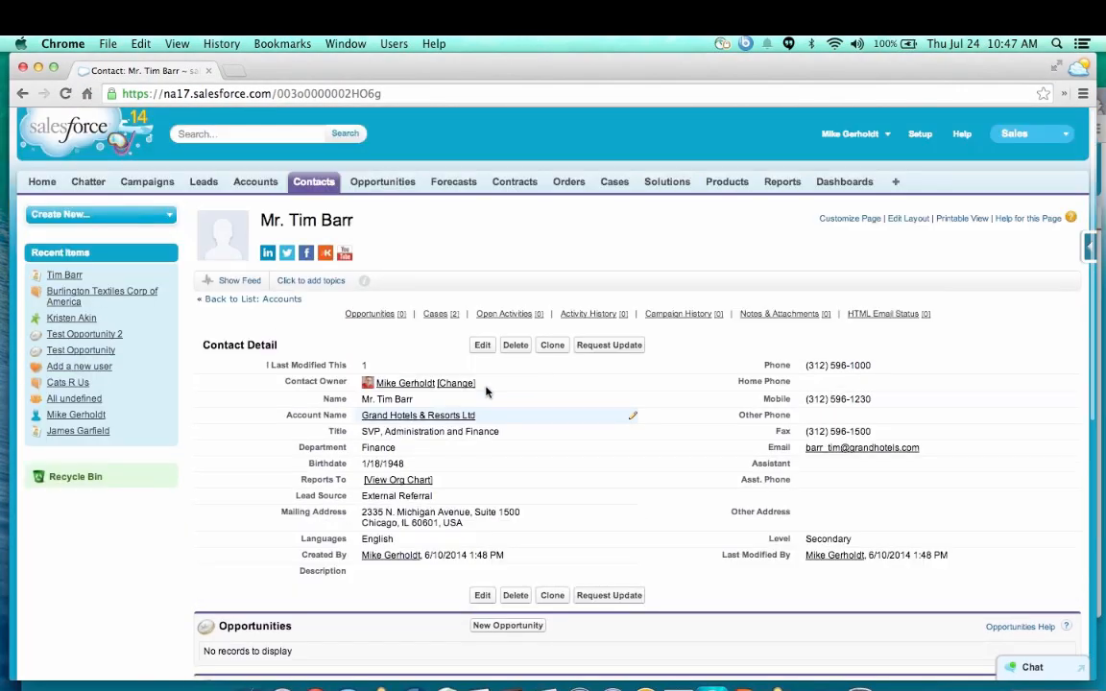
left_click(781, 190)
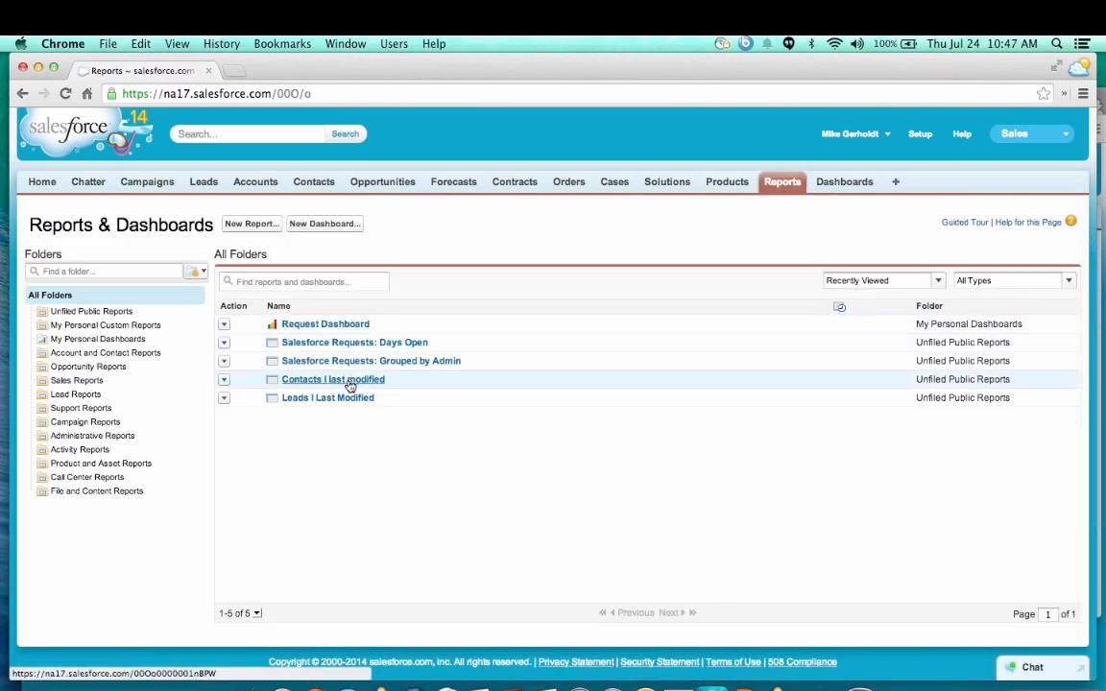
left_click(351, 382)
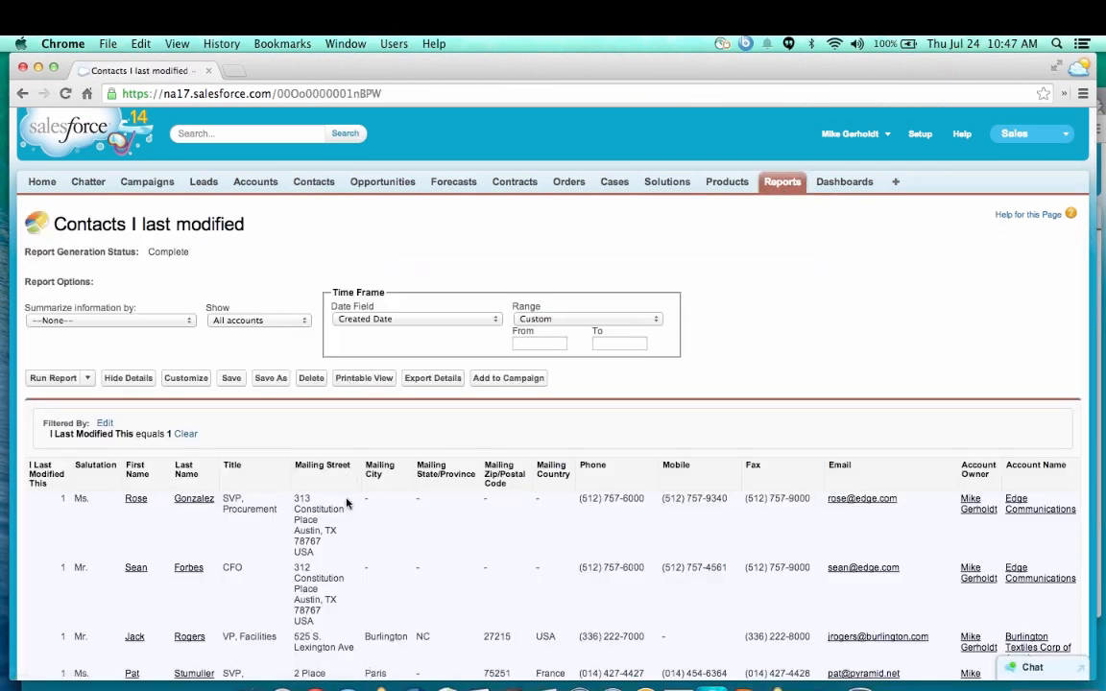
scroll(347, 503, "down", 1)
scroll(348, 503, "down", 3)
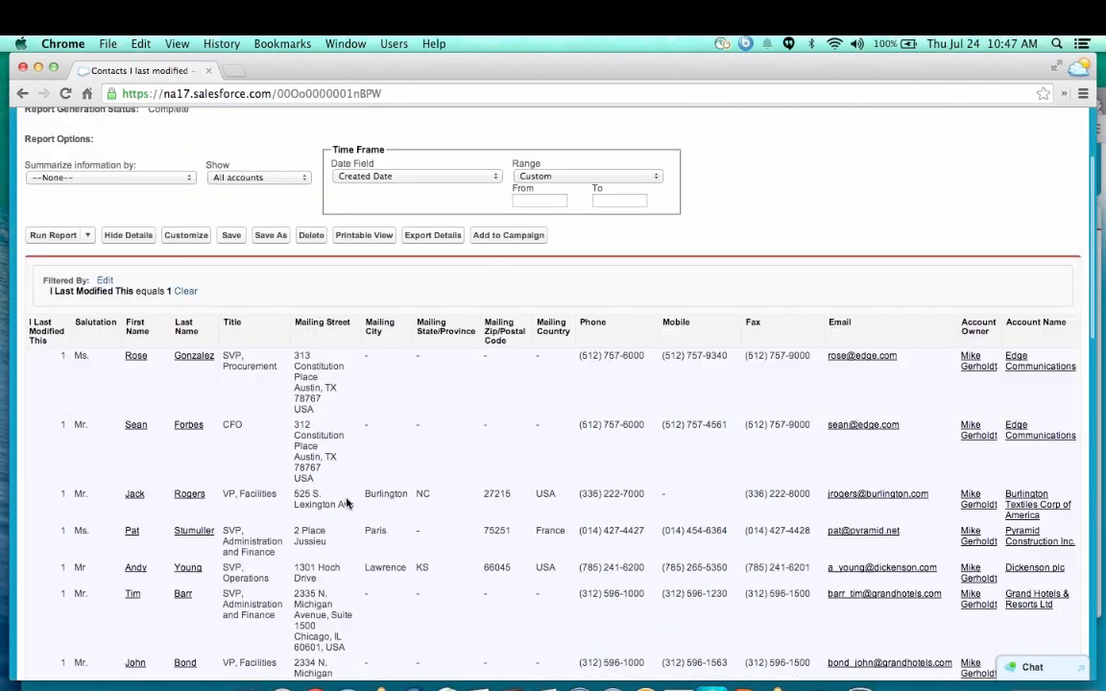
scroll(348, 503, "down", 5)
- Create a new report of the Contacts & Accounts type
scroll(348, 503, "up", 10)
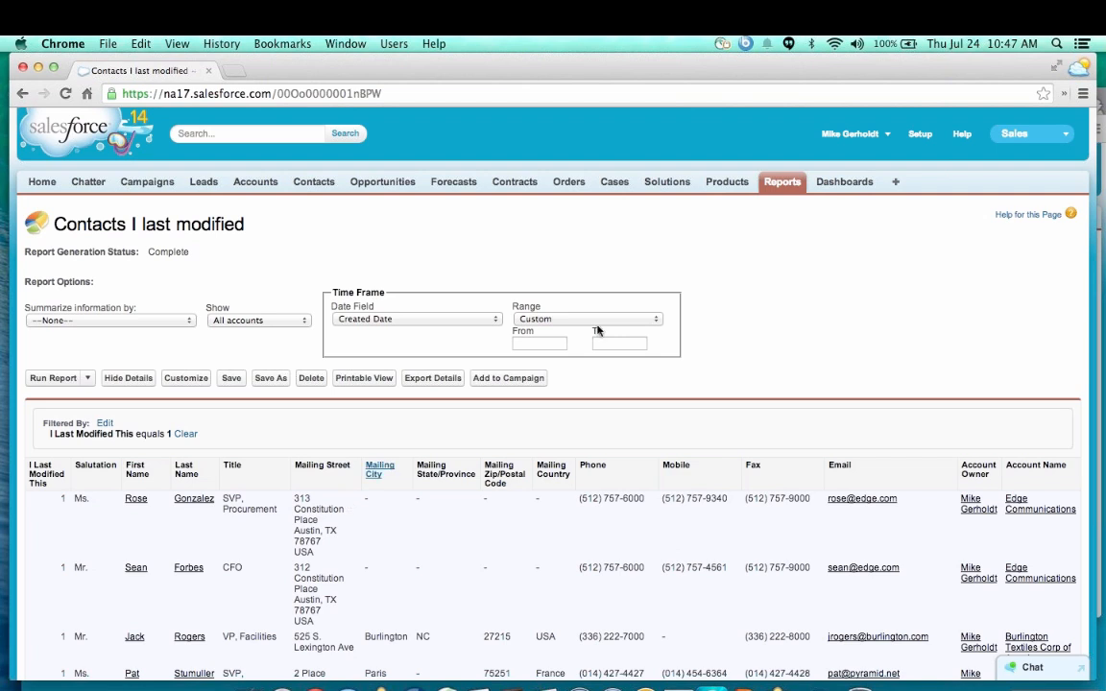
left_click(789, 188)
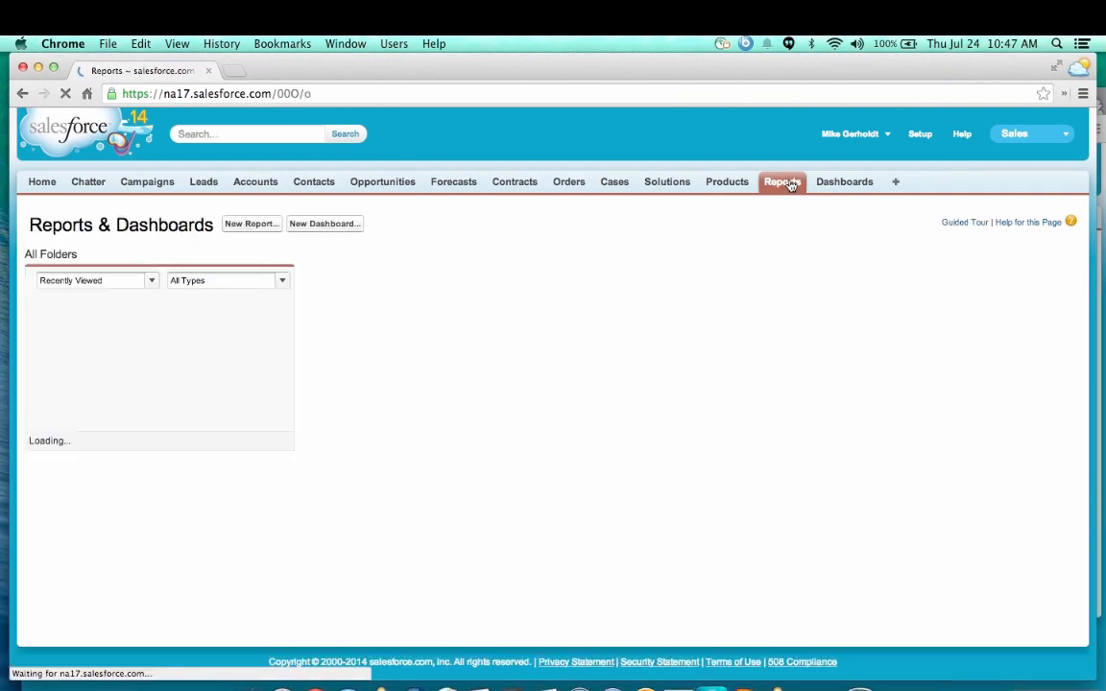
left_click(250, 223)
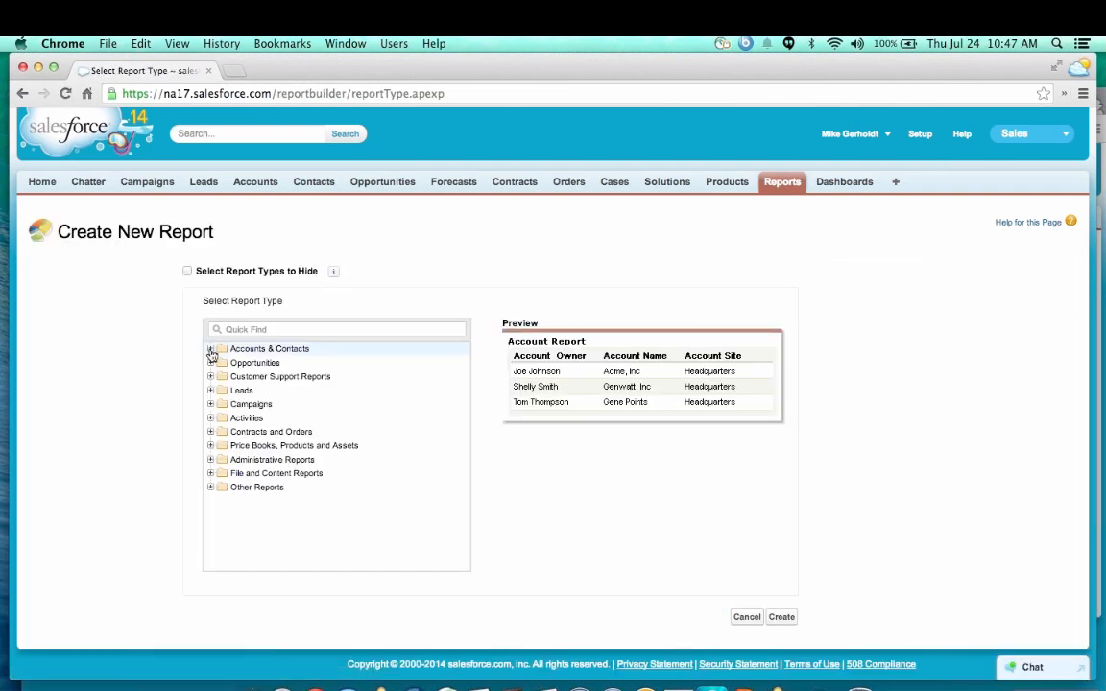
left_click(210, 349)
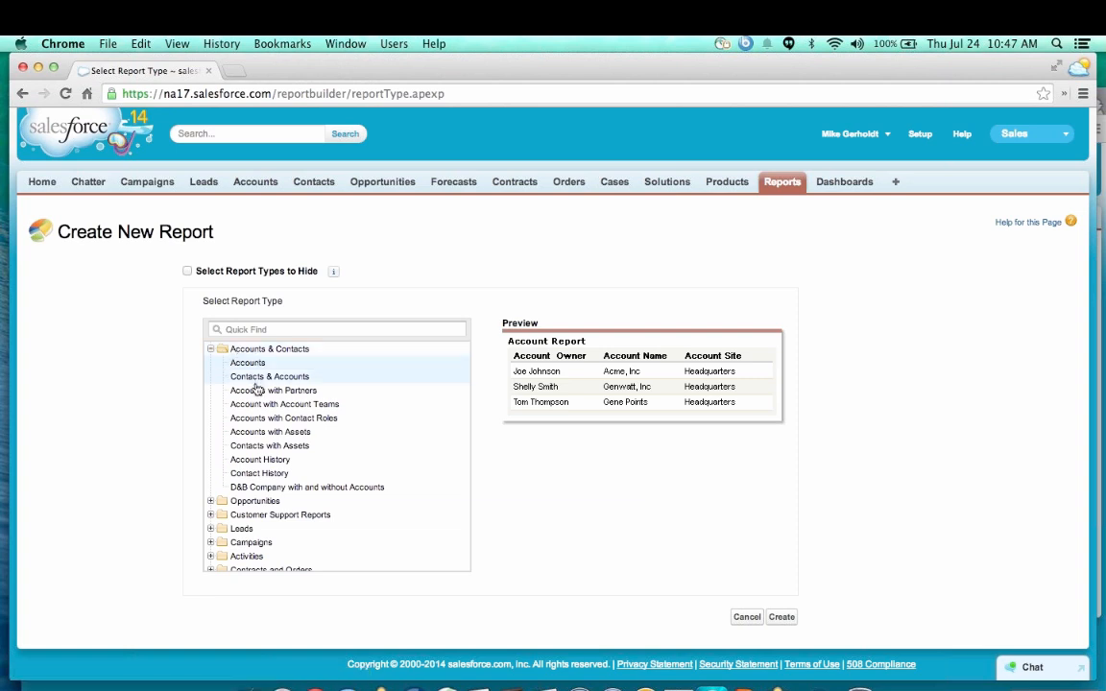
left_click(257, 378)
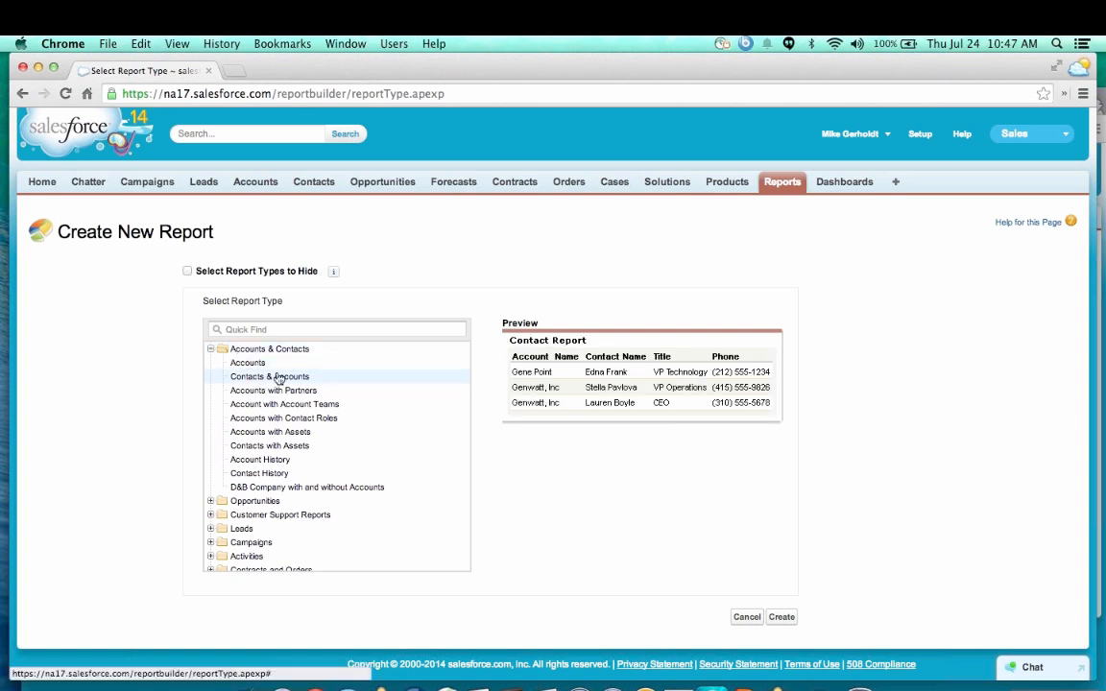
left_click(781, 618)
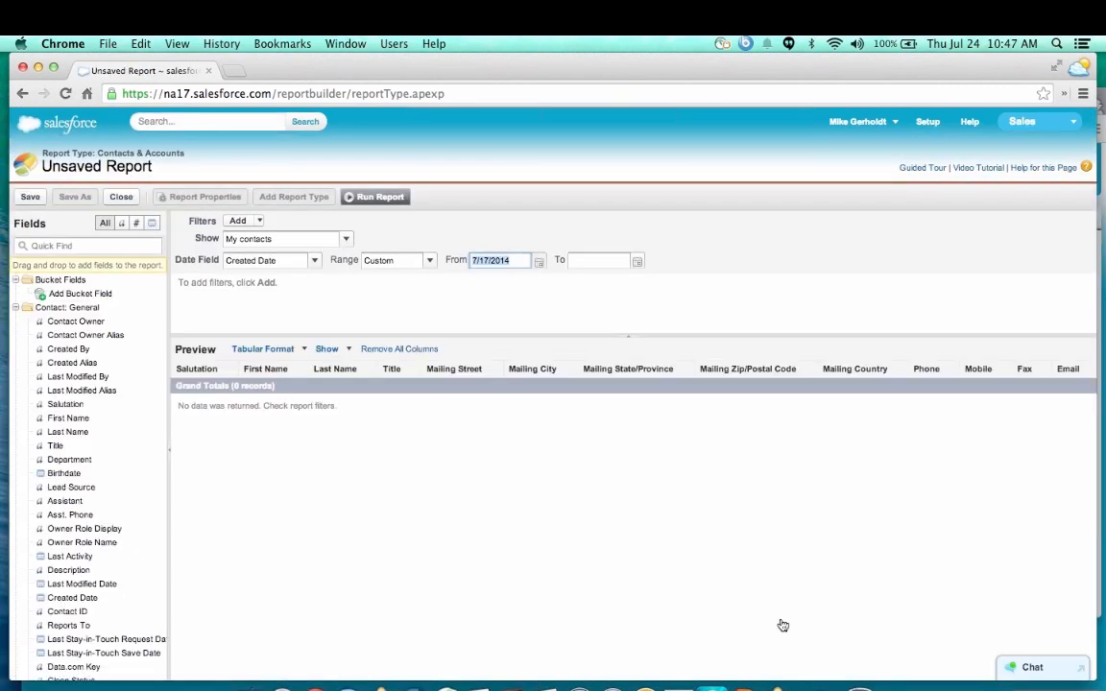
- Set the report to show All accounts and clear the From date of its Created Date range
left_click(344, 242)
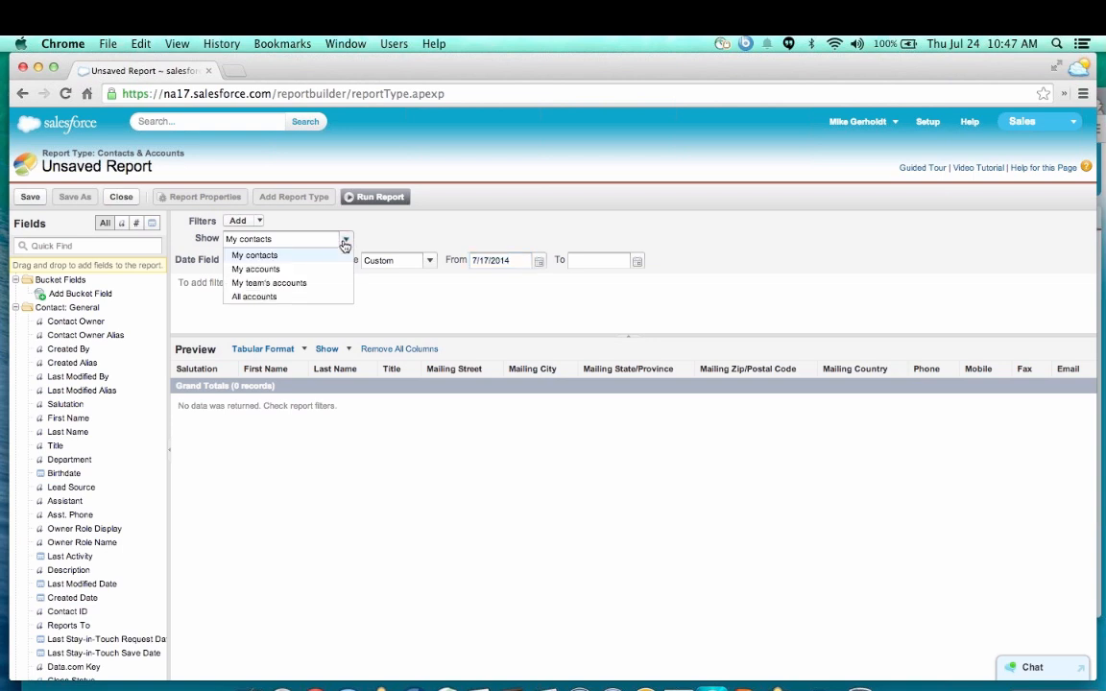
left_click(289, 299)
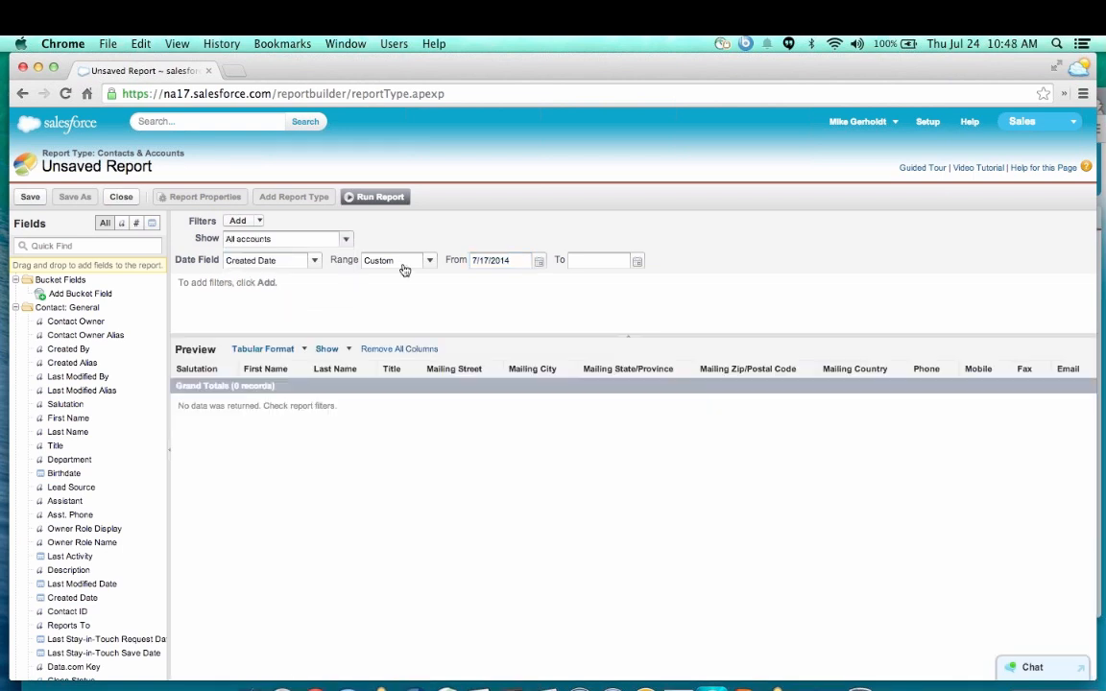
left_click_drag(510, 263, 468, 266)
key("BackSpace")
left_click(476, 302)
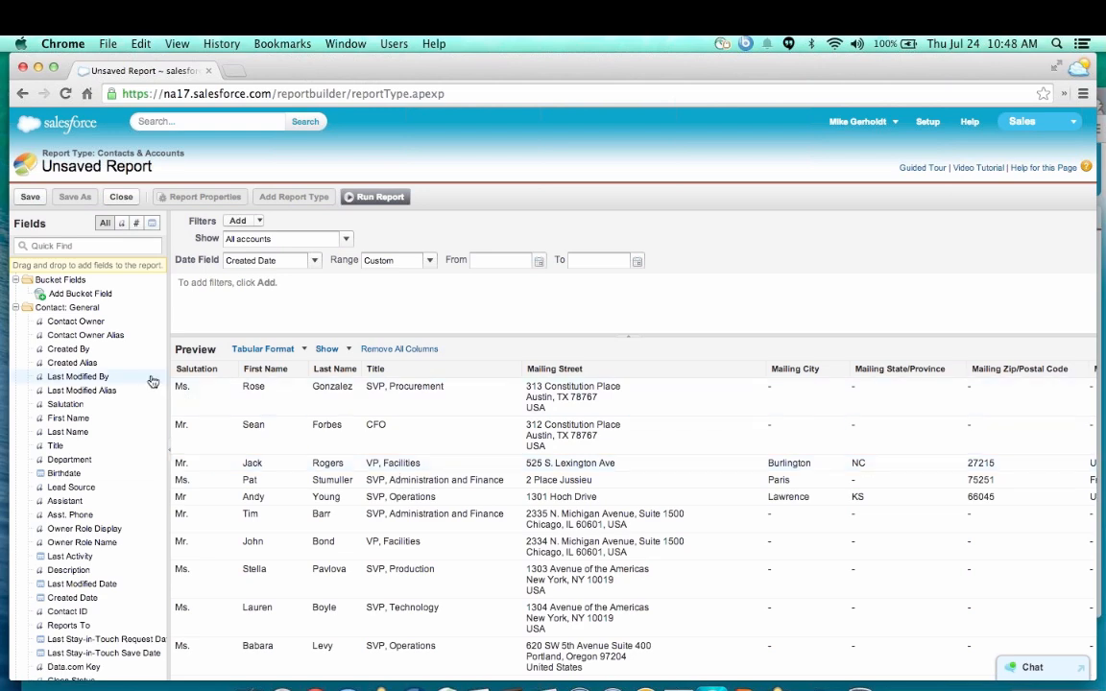
- Find the I Last Modified This field, filter the report on it equals 1, and add it as the first column
scroll(104, 484, "down", 3)
scroll(104, 485, "down", 5)
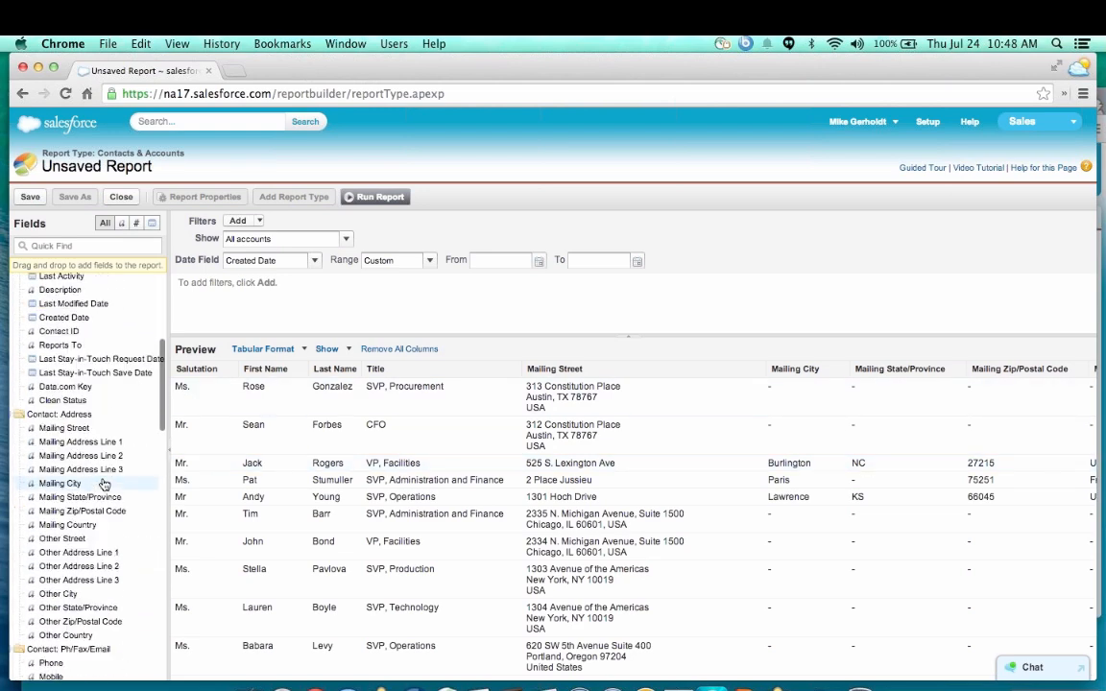
scroll(104, 485, "up", 6)
scroll(104, 484, "up", 2)
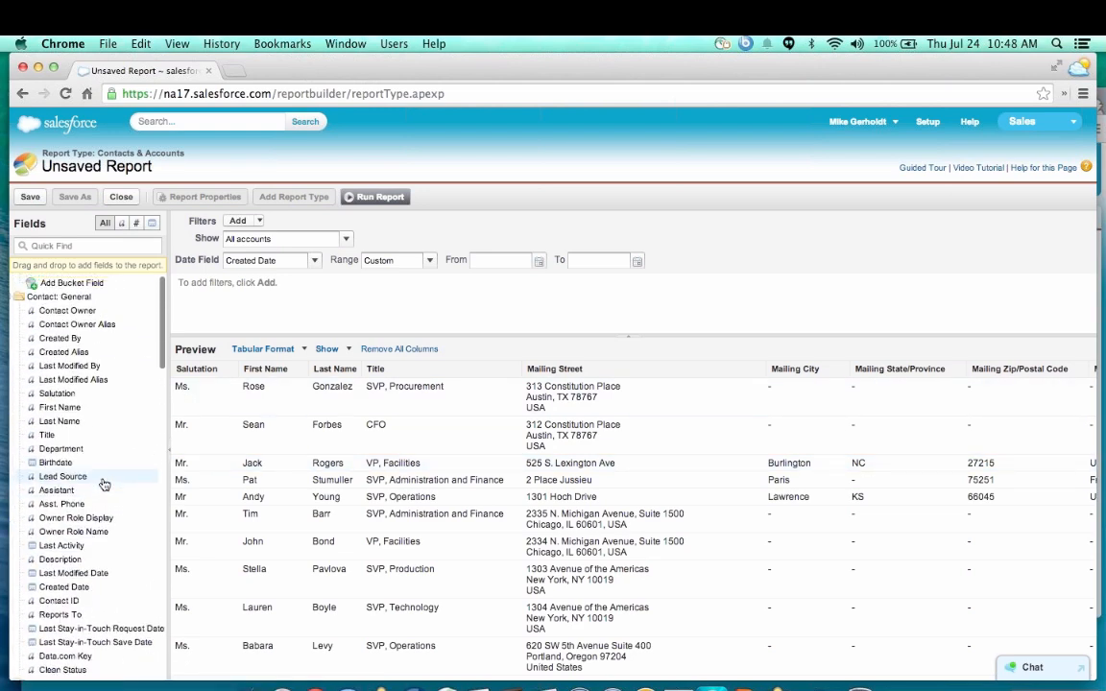
left_click(73, 246)
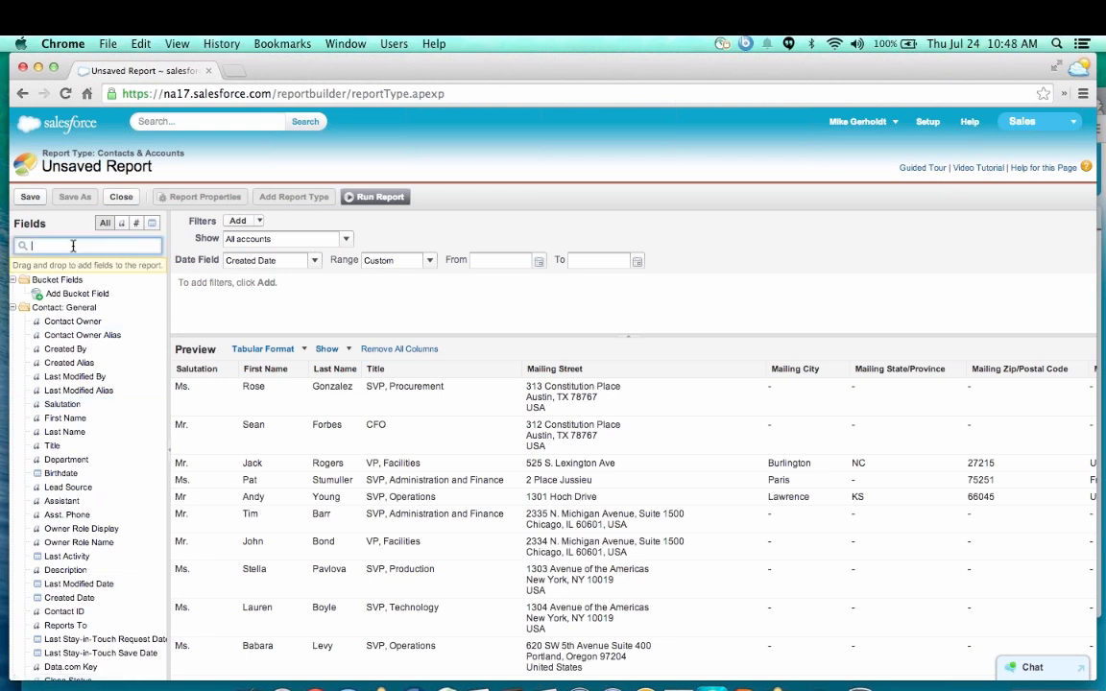
type("I")
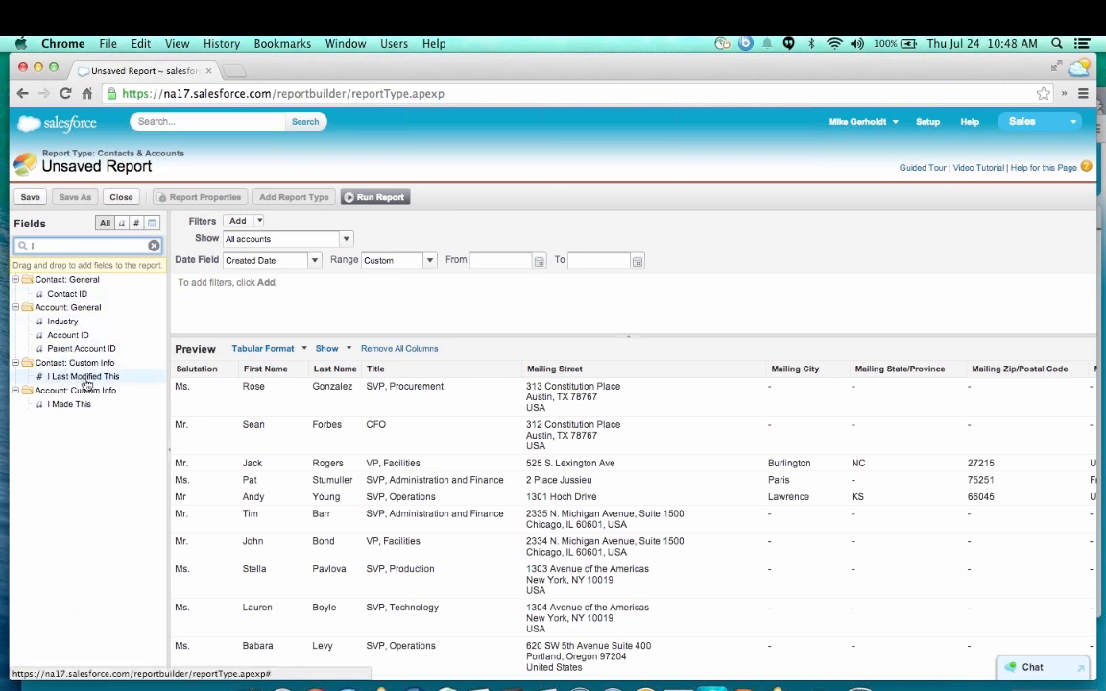
left_click_drag(105, 380, 242, 283)
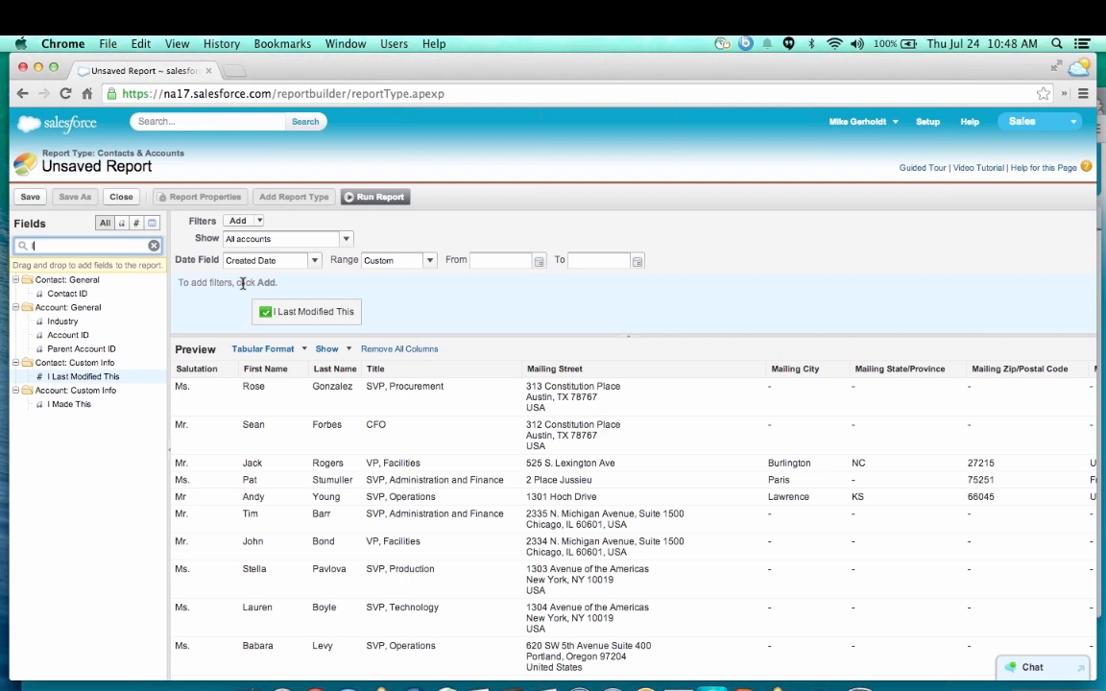
left_click_drag(242, 284, 243, 284)
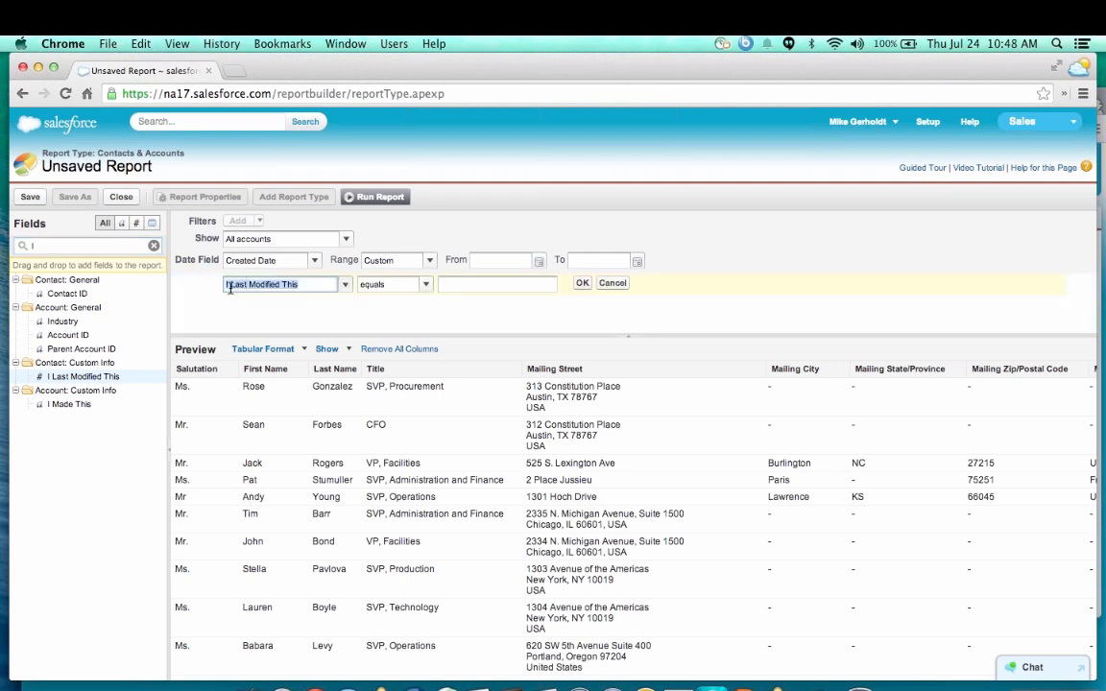
left_click(455, 284)
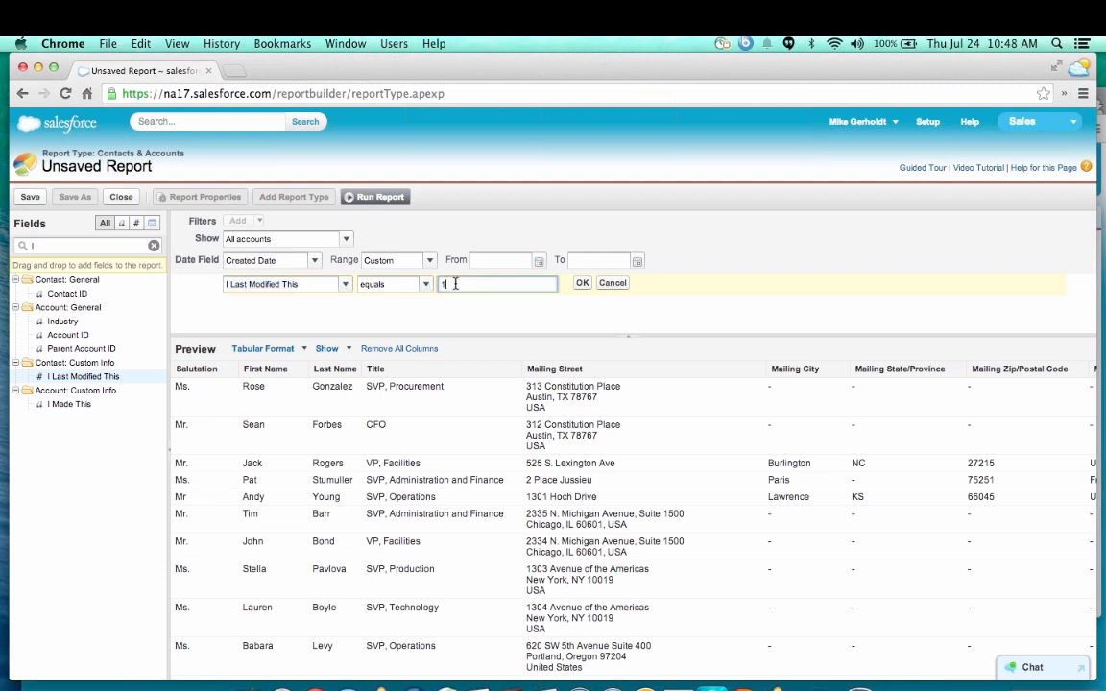
type("1")
left_click(582, 283)
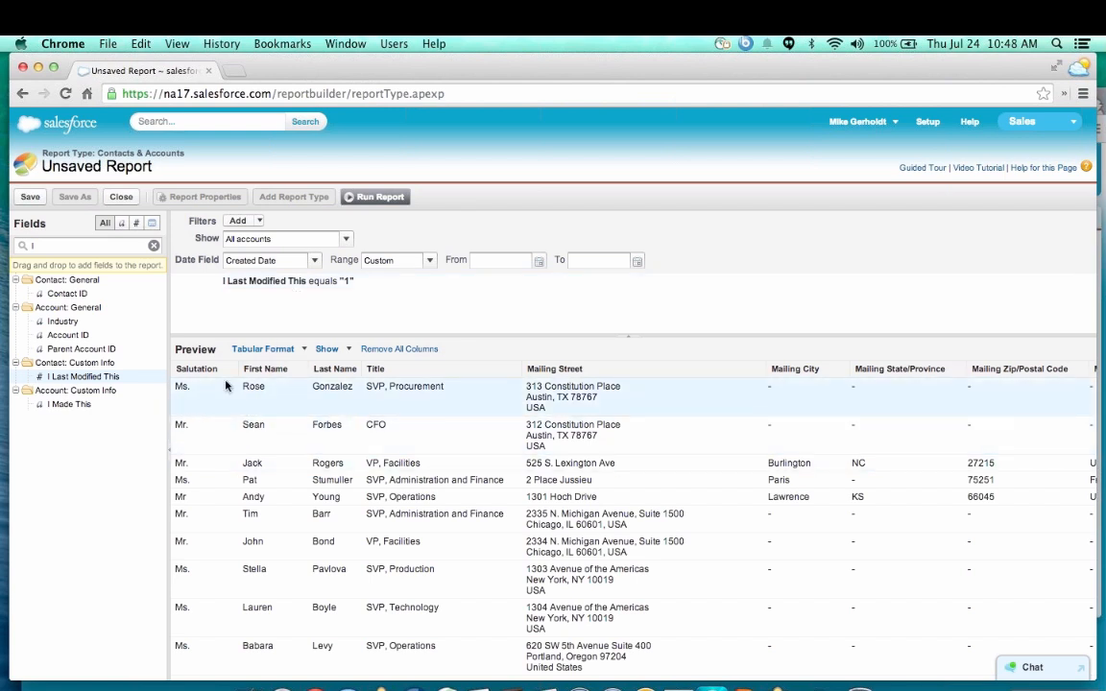
left_click_drag(91, 378, 174, 388)
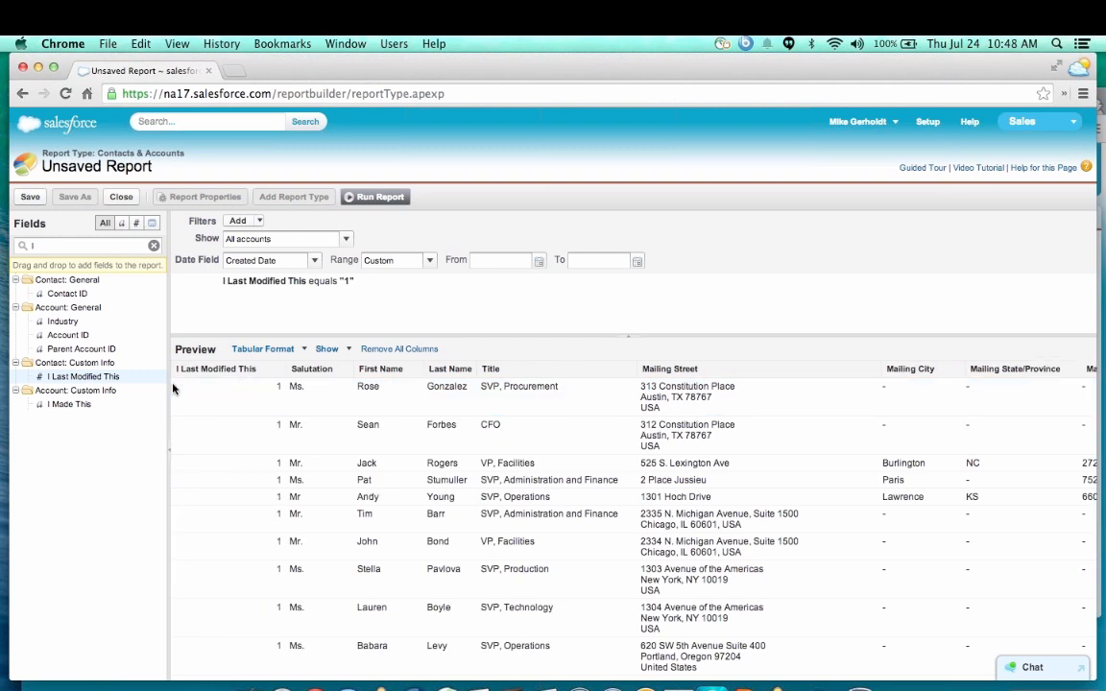
- Run the Contacts & Accounts report and review the contacts it lists
left_click(374, 196)
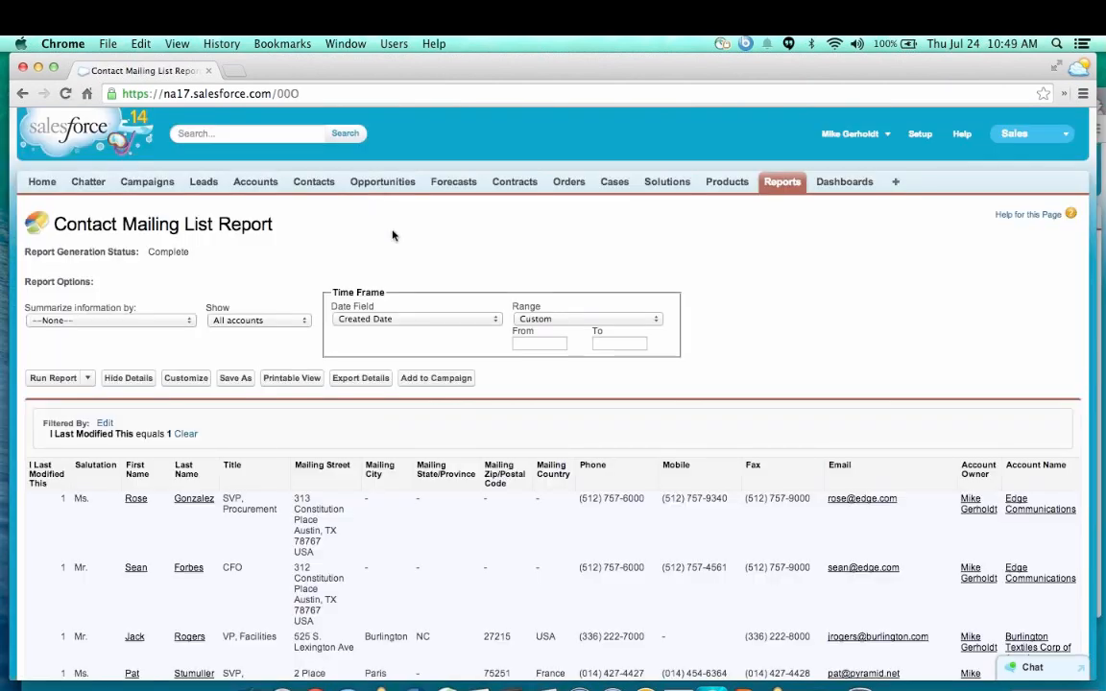
scroll(443, 470, "down", 5)
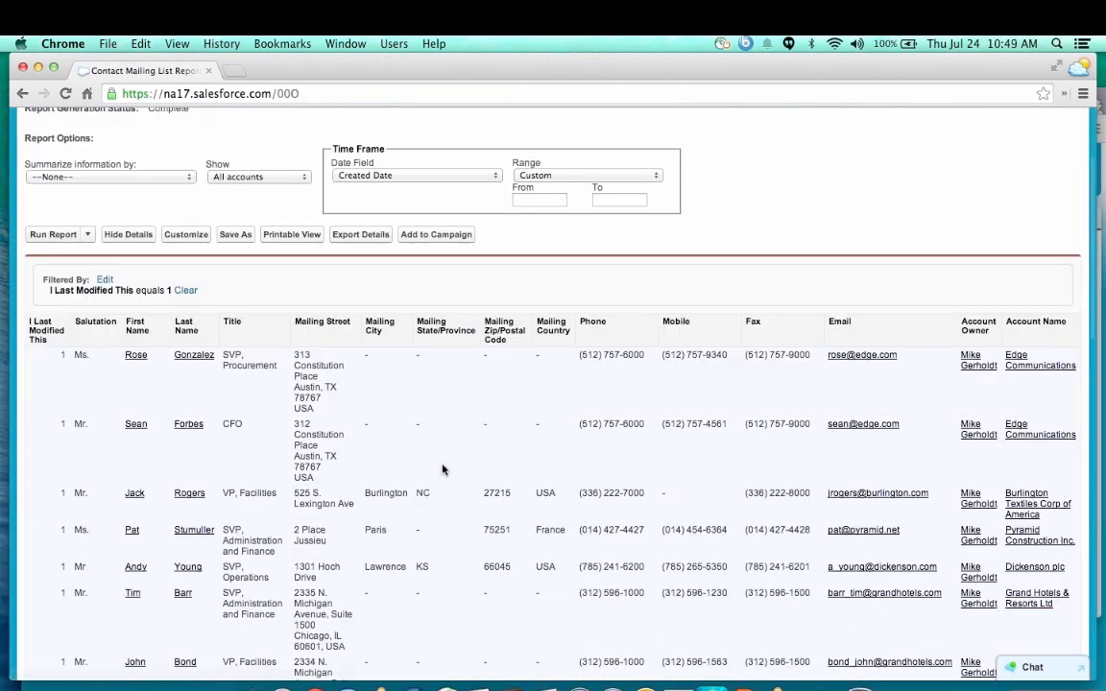
scroll(444, 470, "down", 7)
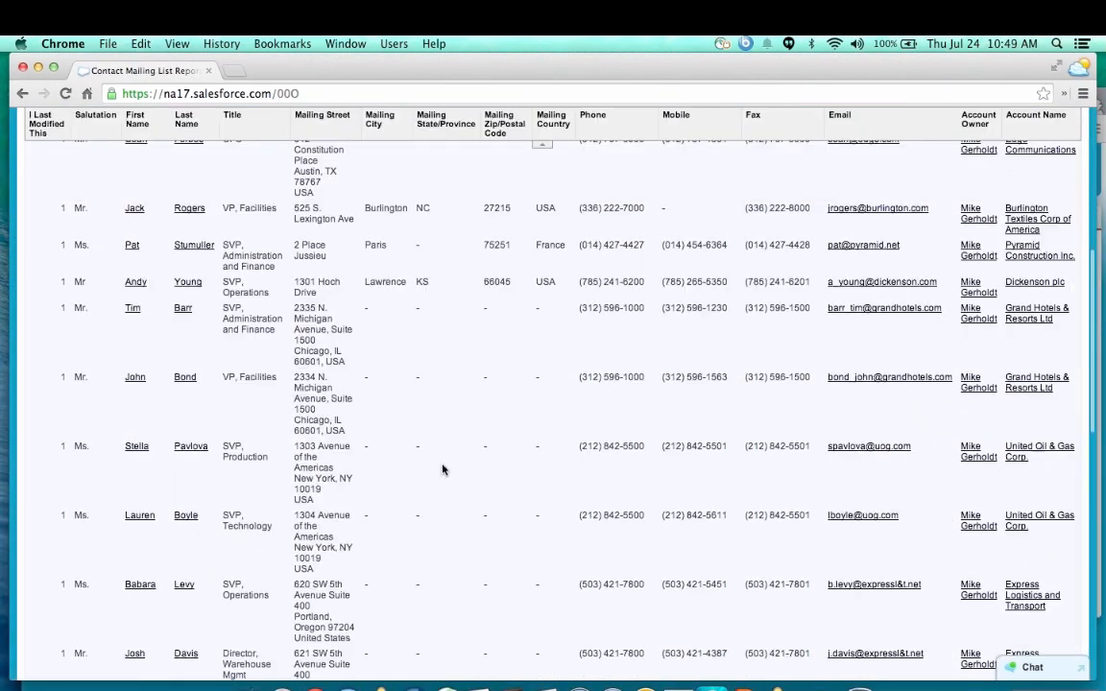
scroll(442, 467, "down", 3)
scroll(443, 466, "up", 9)
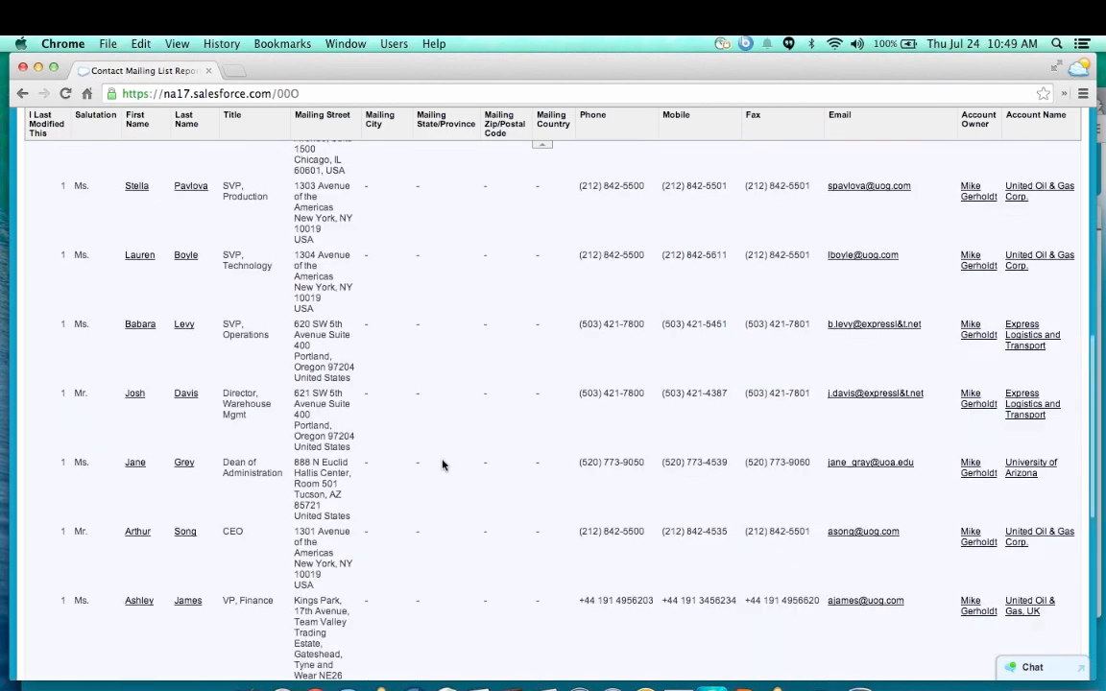
scroll(443, 464, "up", 6)
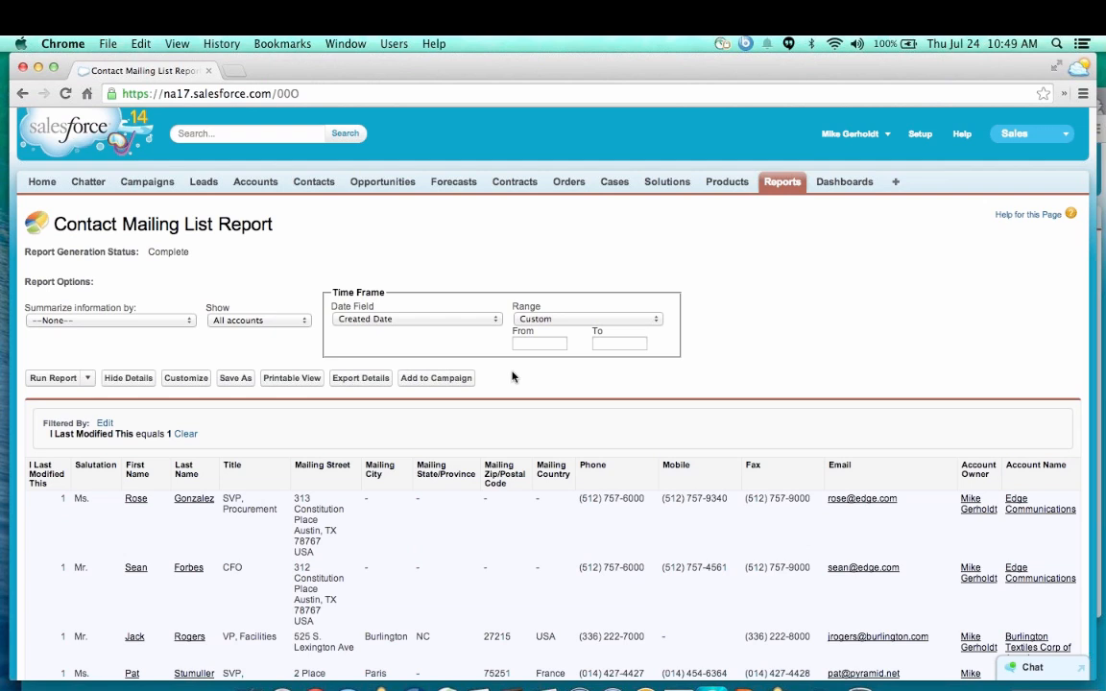
- Review the relative date ranges offered for the report's Created Date time frame, from fiscal years down to days
left_click(566, 319)
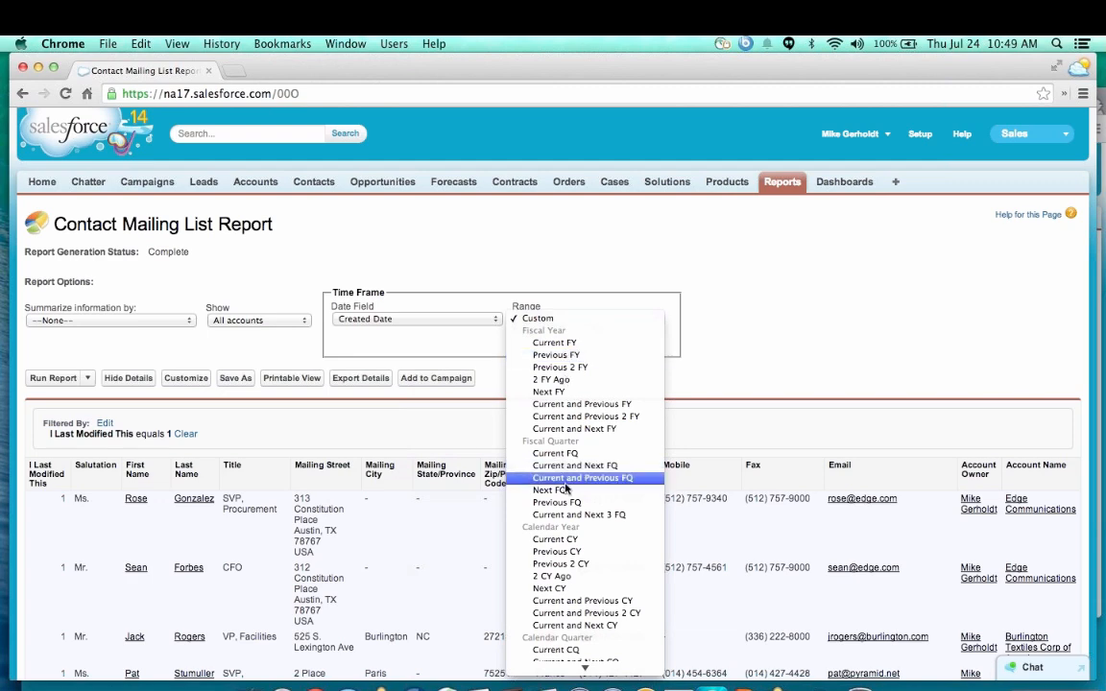
scroll(566, 489, "down", 1)
scroll(566, 488, "down", 8)
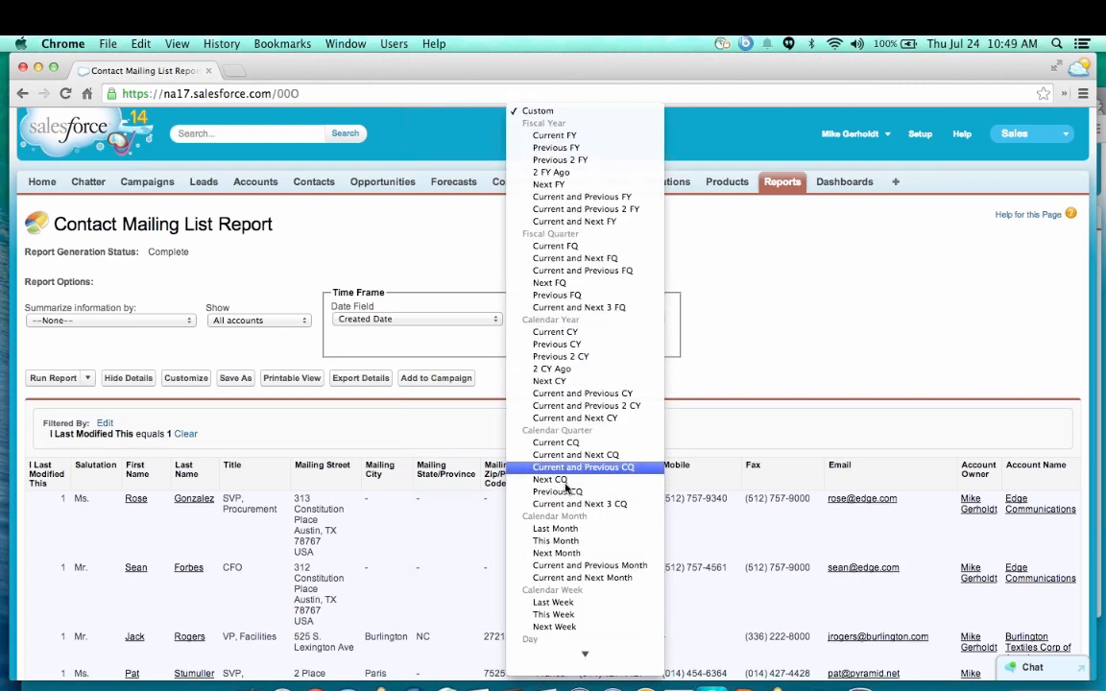
scroll(566, 489, "down", 2)
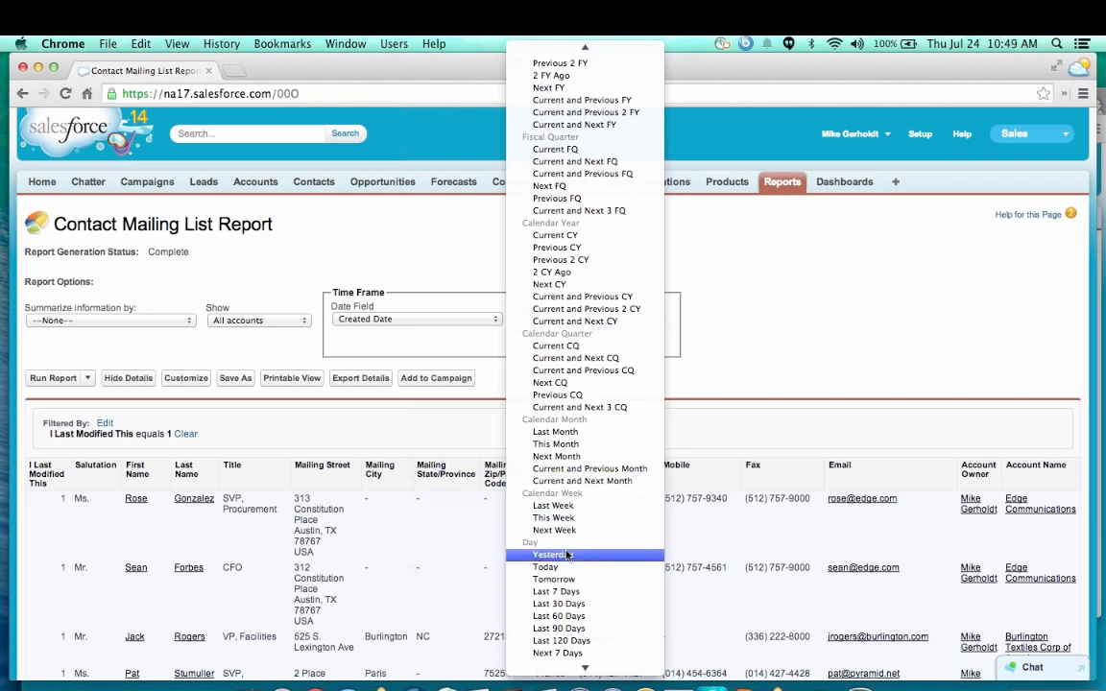
left_click(470, 428)
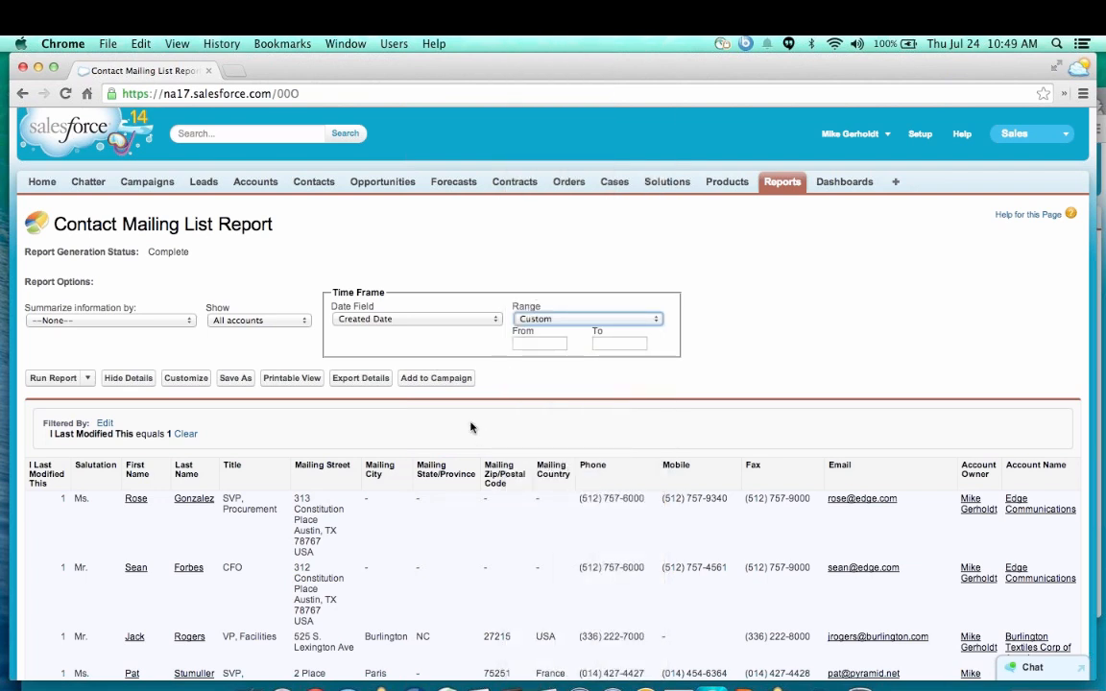
- Switch to the PowerPoint presentation, start the slide show from the Last Modified By Report slide, and advance to the Survey slide
key("ctrl+Up")
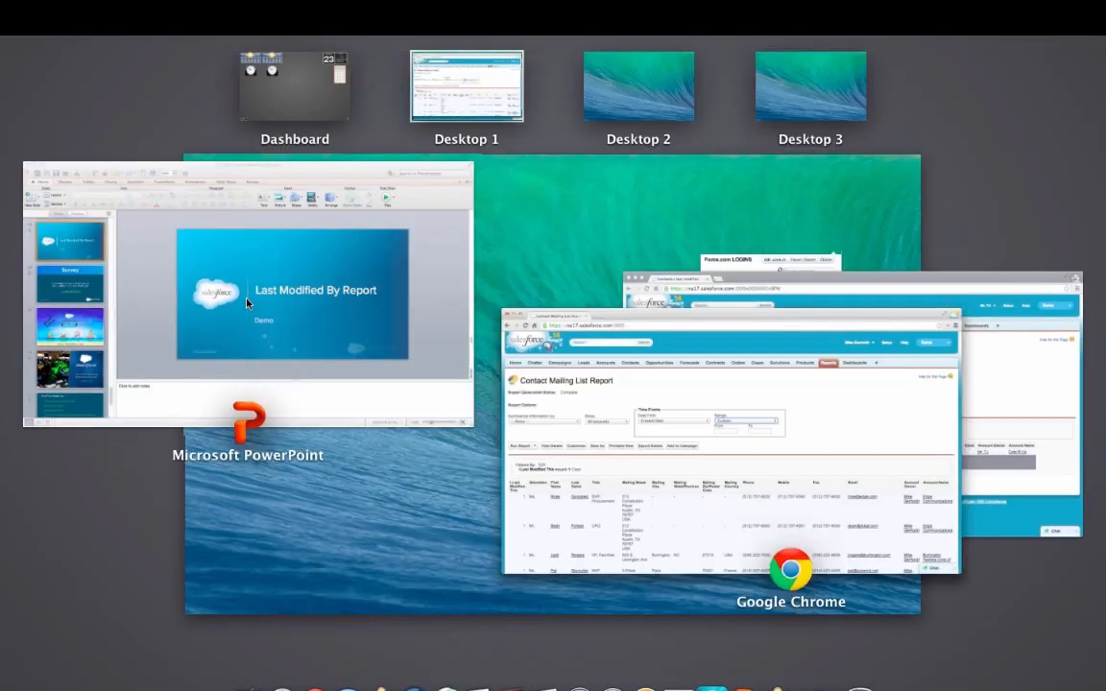
left_click(221, 268)
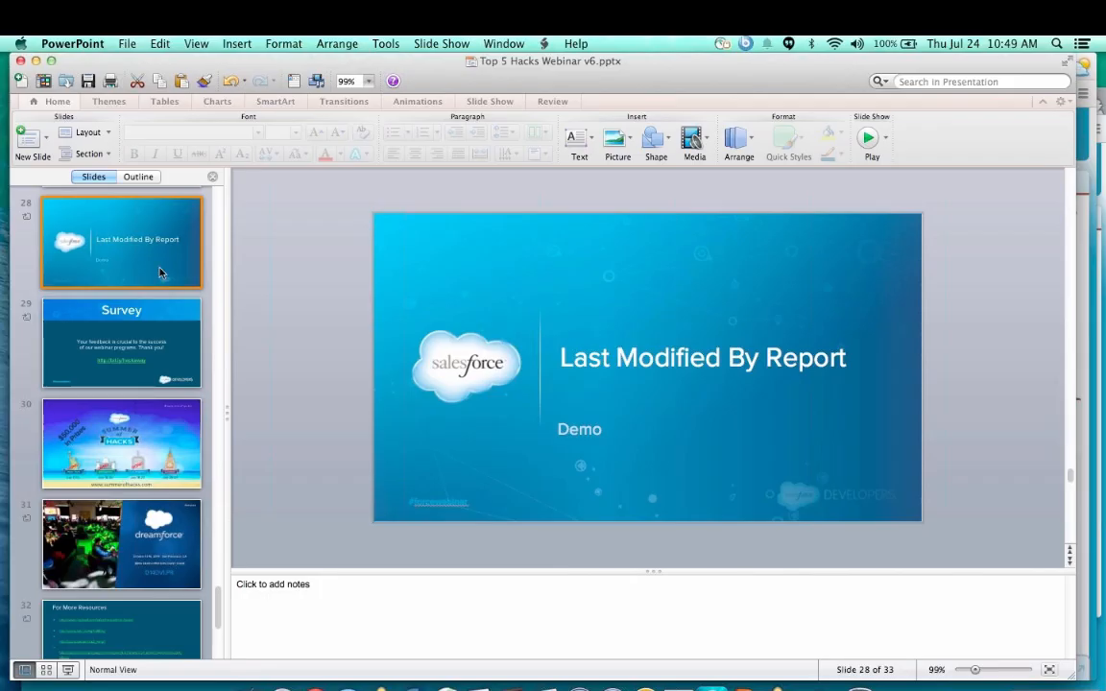
left_click(67, 669)
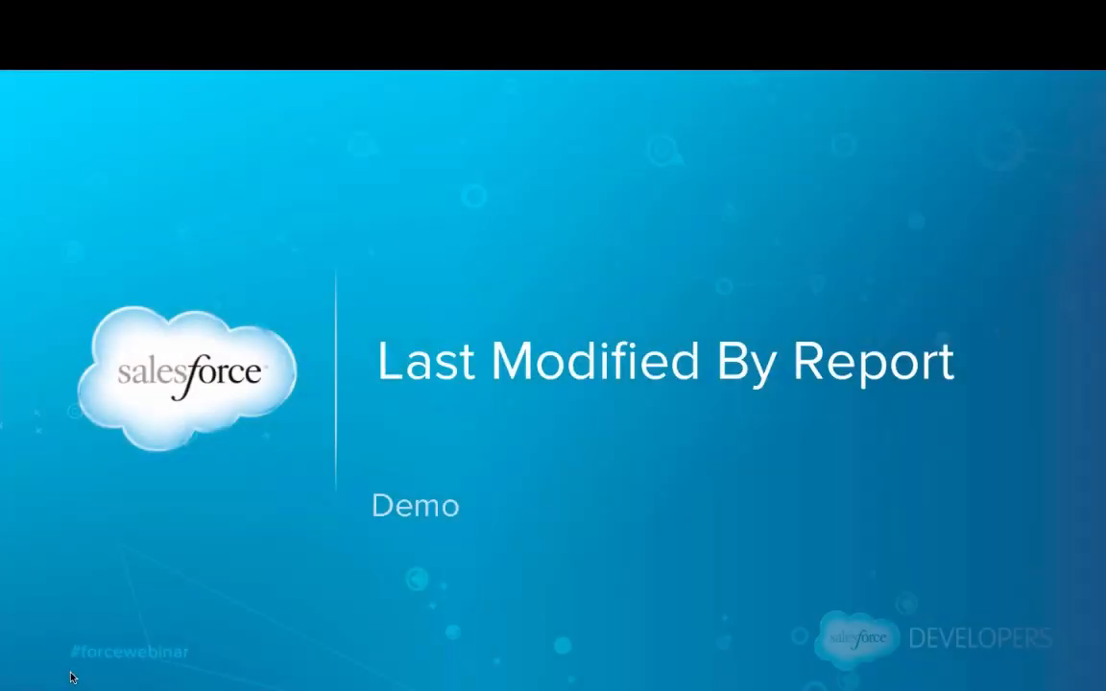
key("Right")
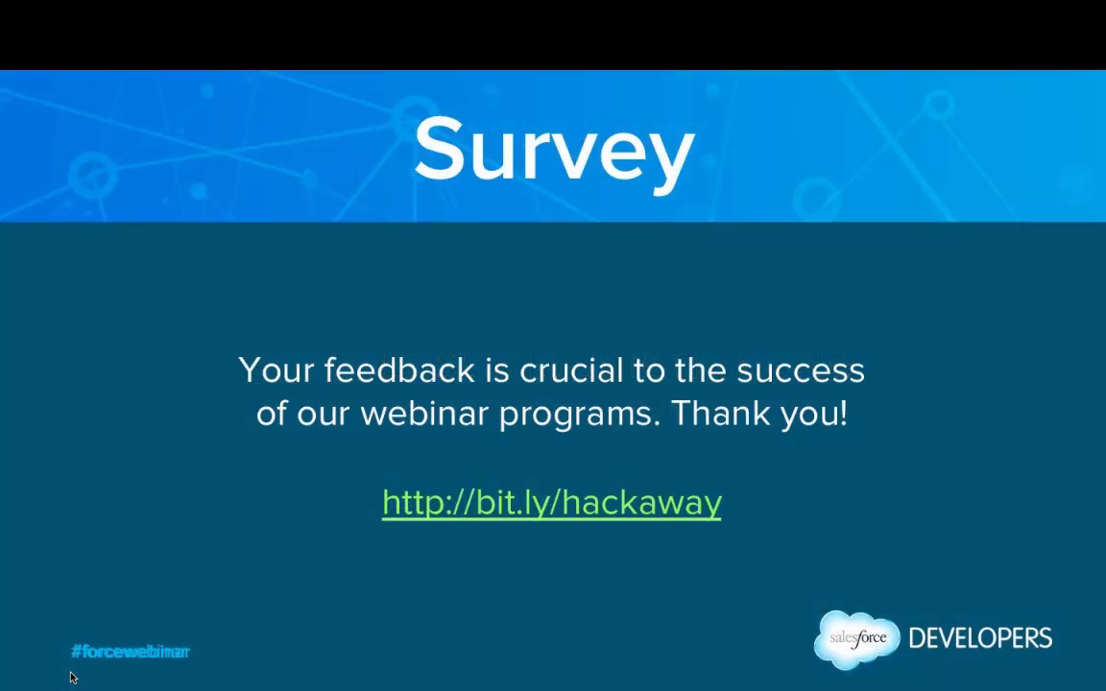